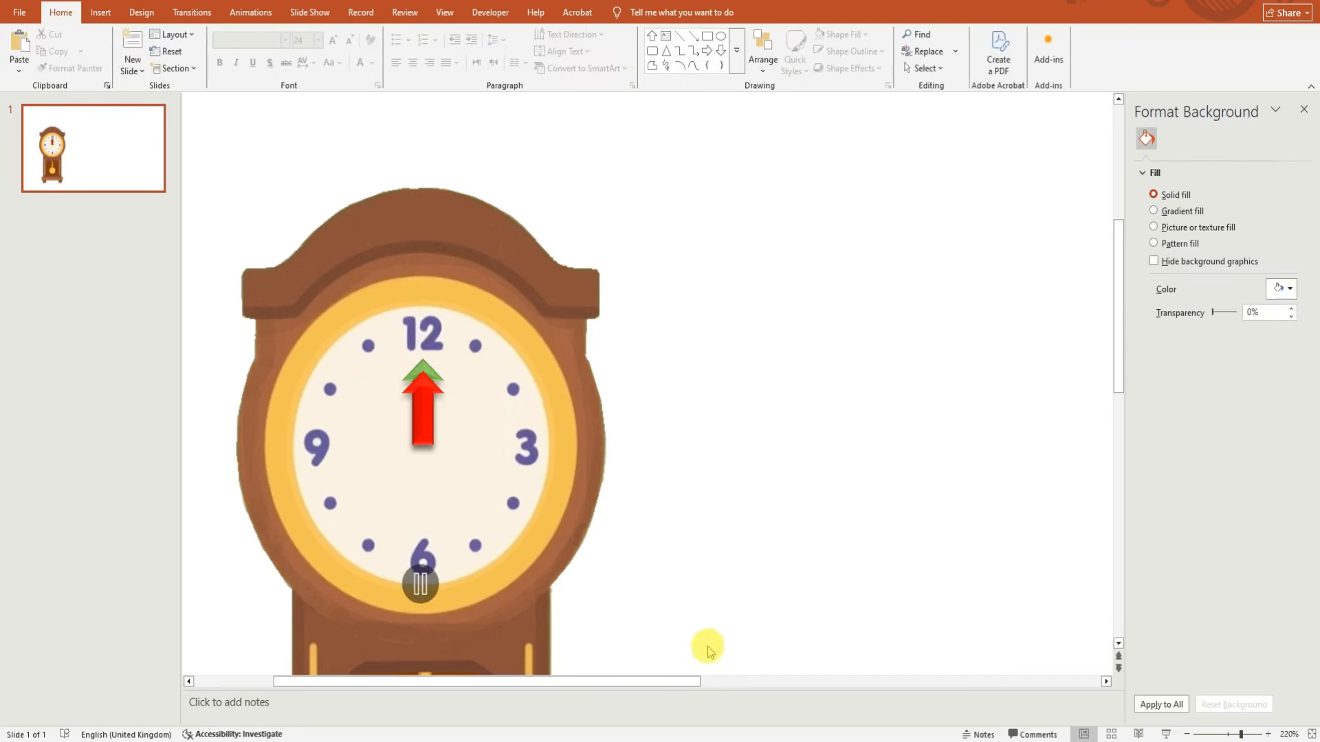
Step: Draw a circle about 0.61 cm across on the blank area beside the clock and fill it with standard purple
left_click_drag(604, 682, 592, 682)
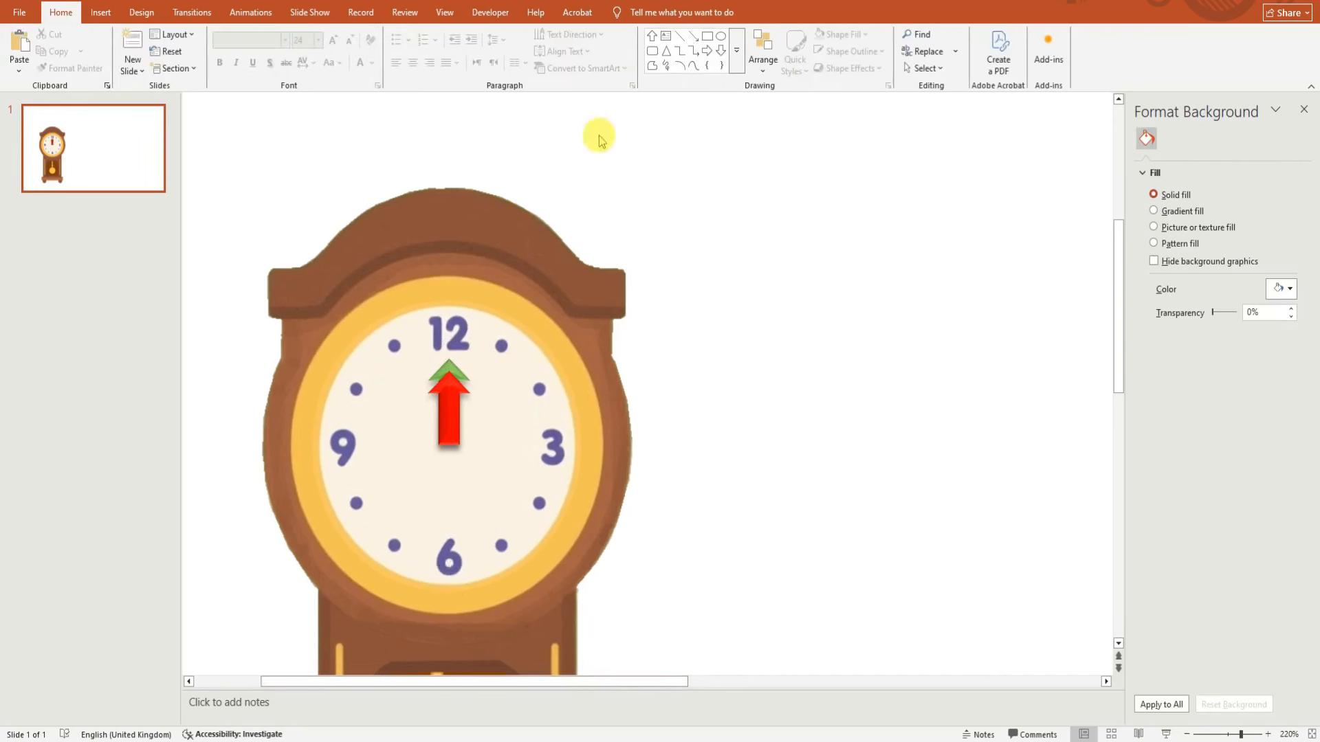
left_click(105, 20)
left_click(218, 50)
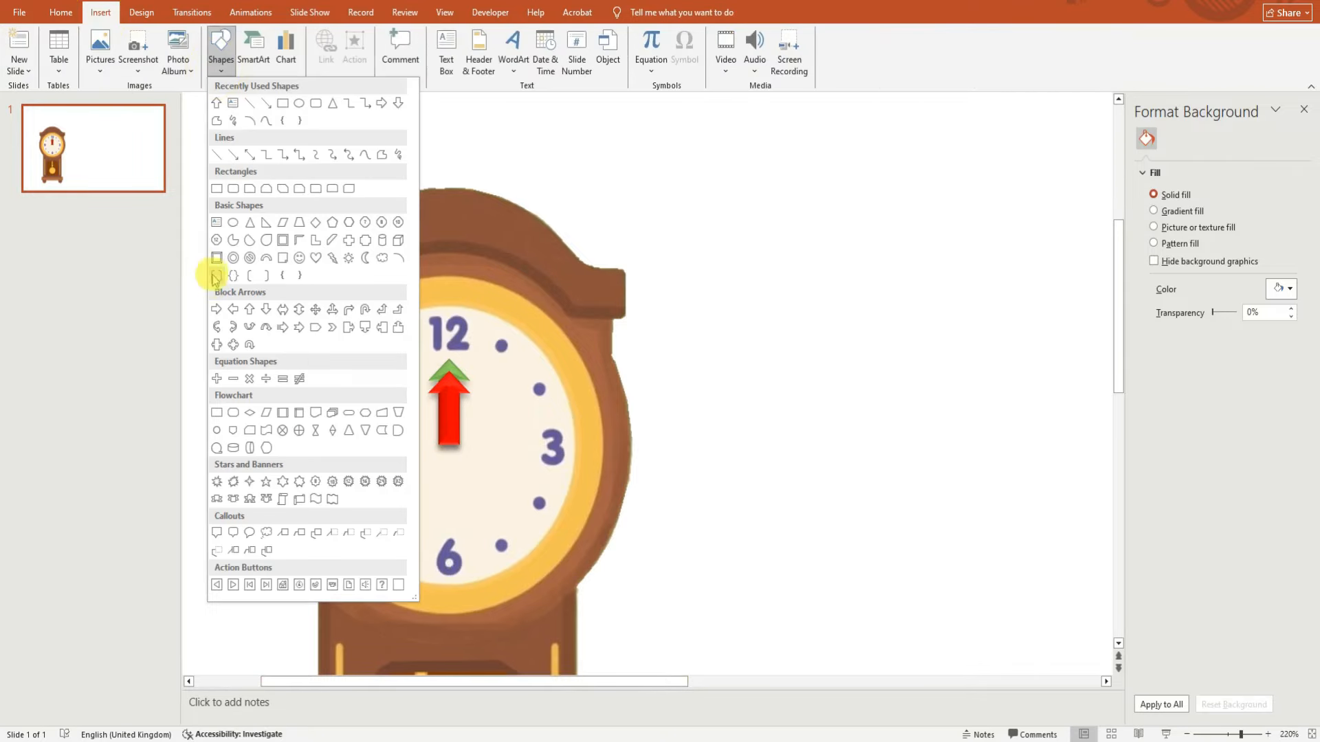
left_click(234, 224)
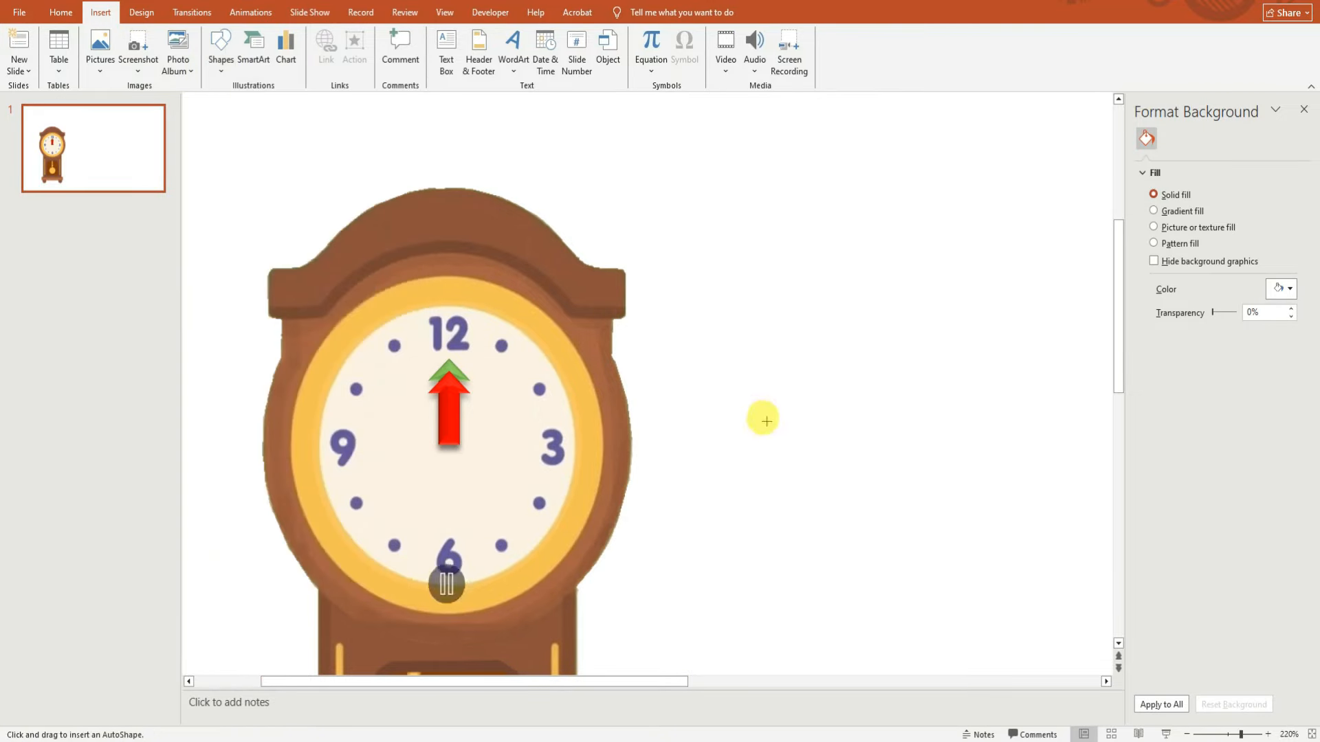
left_click_drag(749, 372, 784, 409)
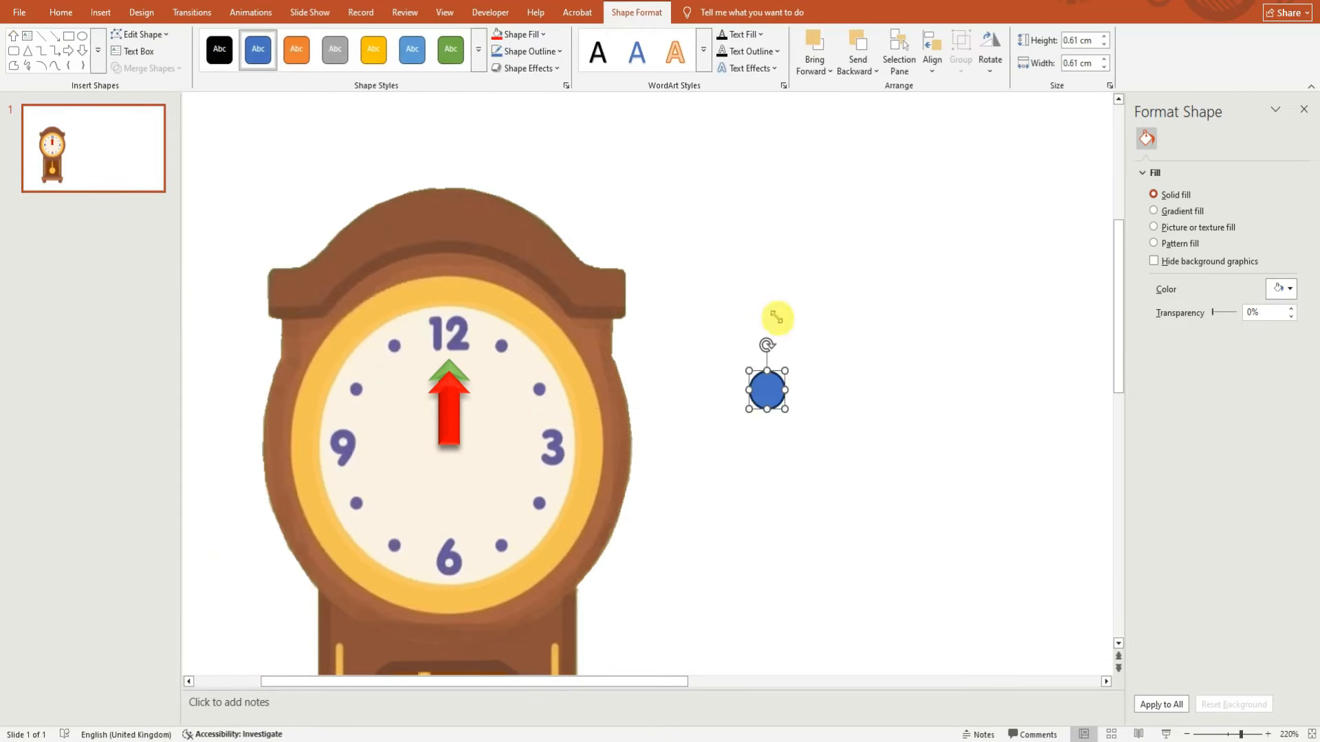
left_click(543, 35)
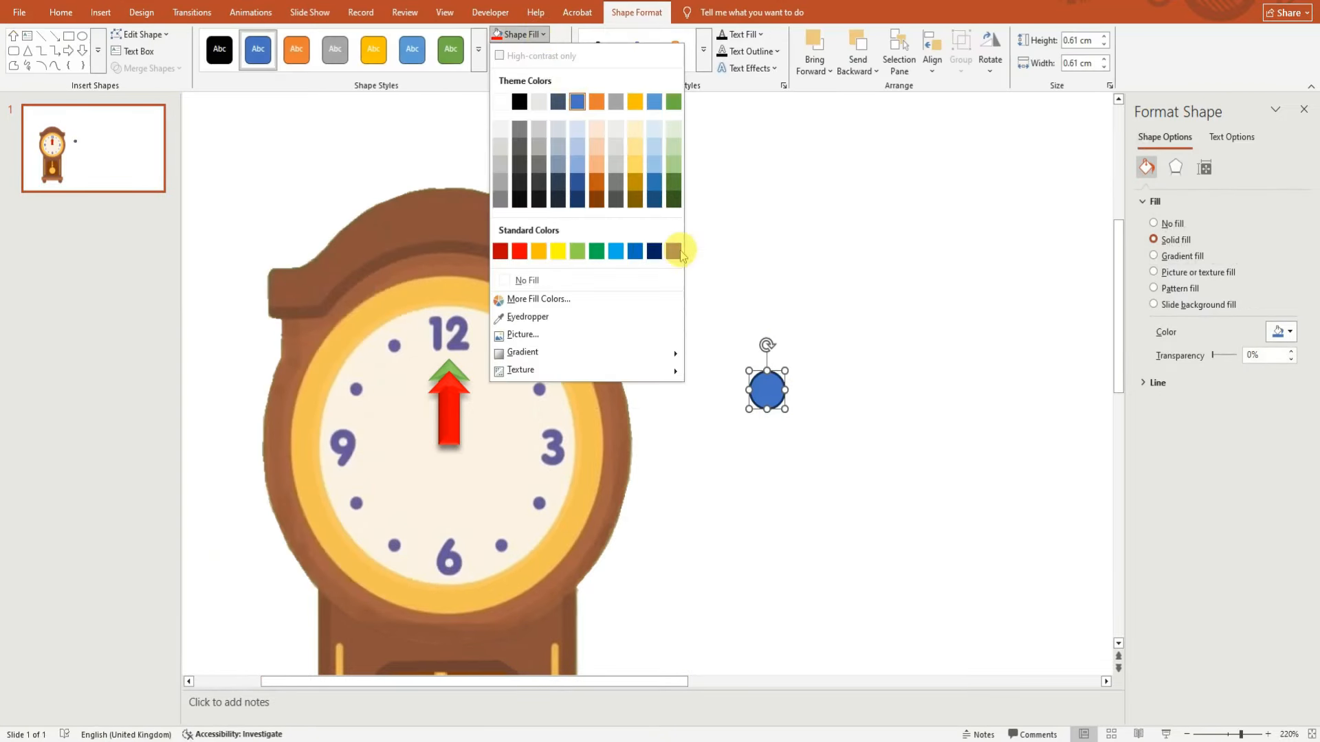
left_click(674, 252)
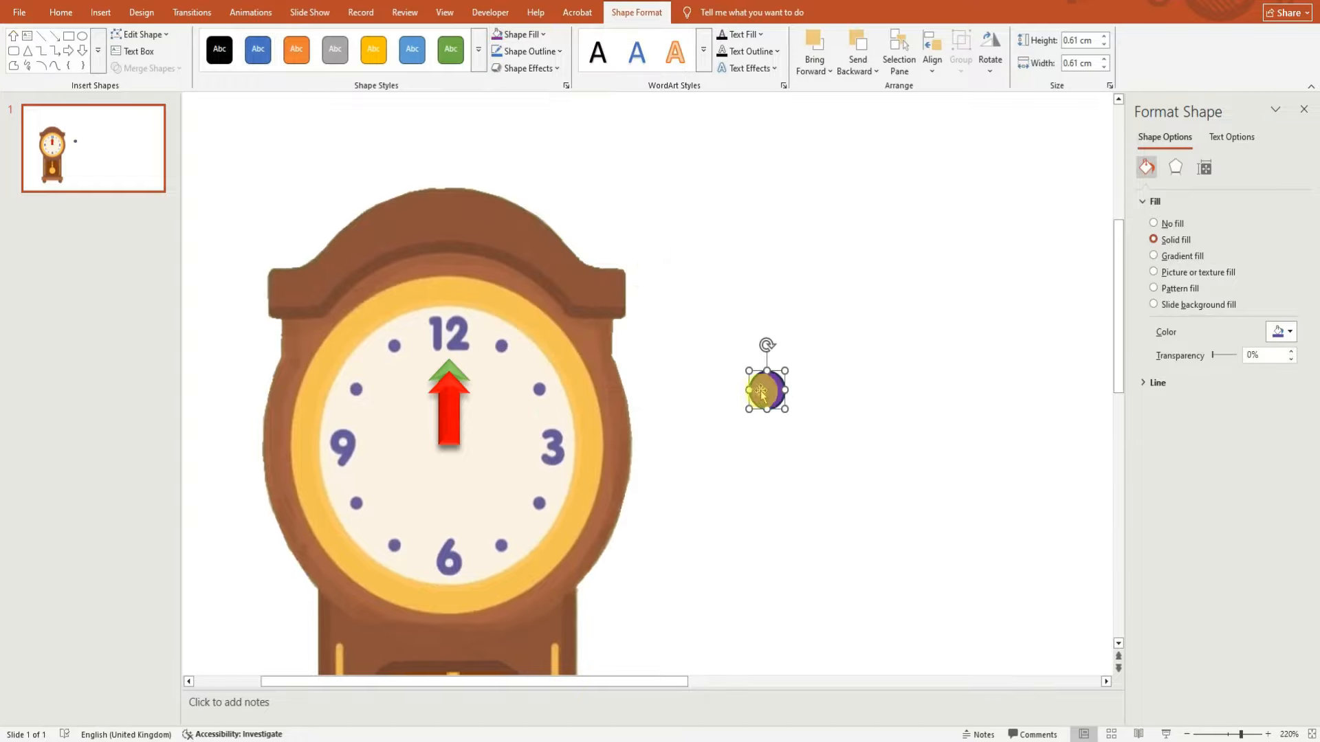
Step: Set the purple circle's outline to a dark red picked from the standard colour hexagon
left_click(1150, 383)
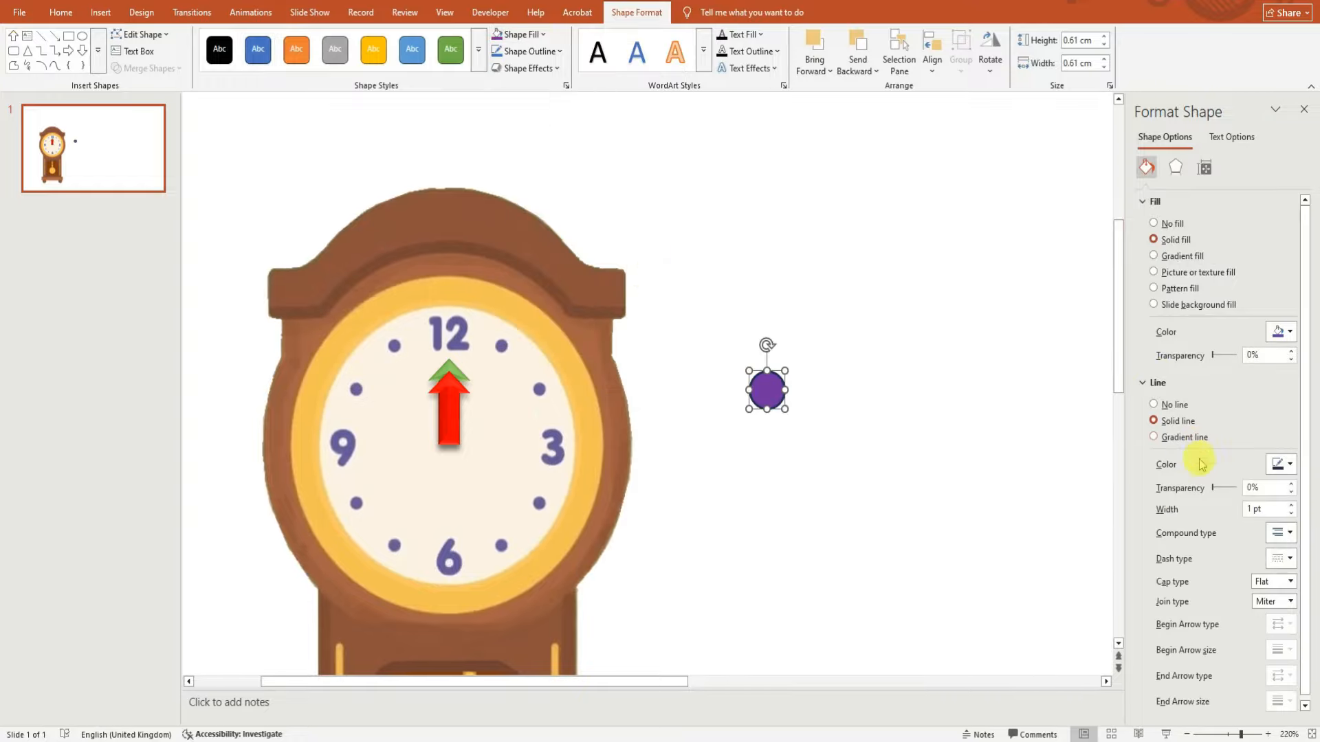
left_click(1283, 464)
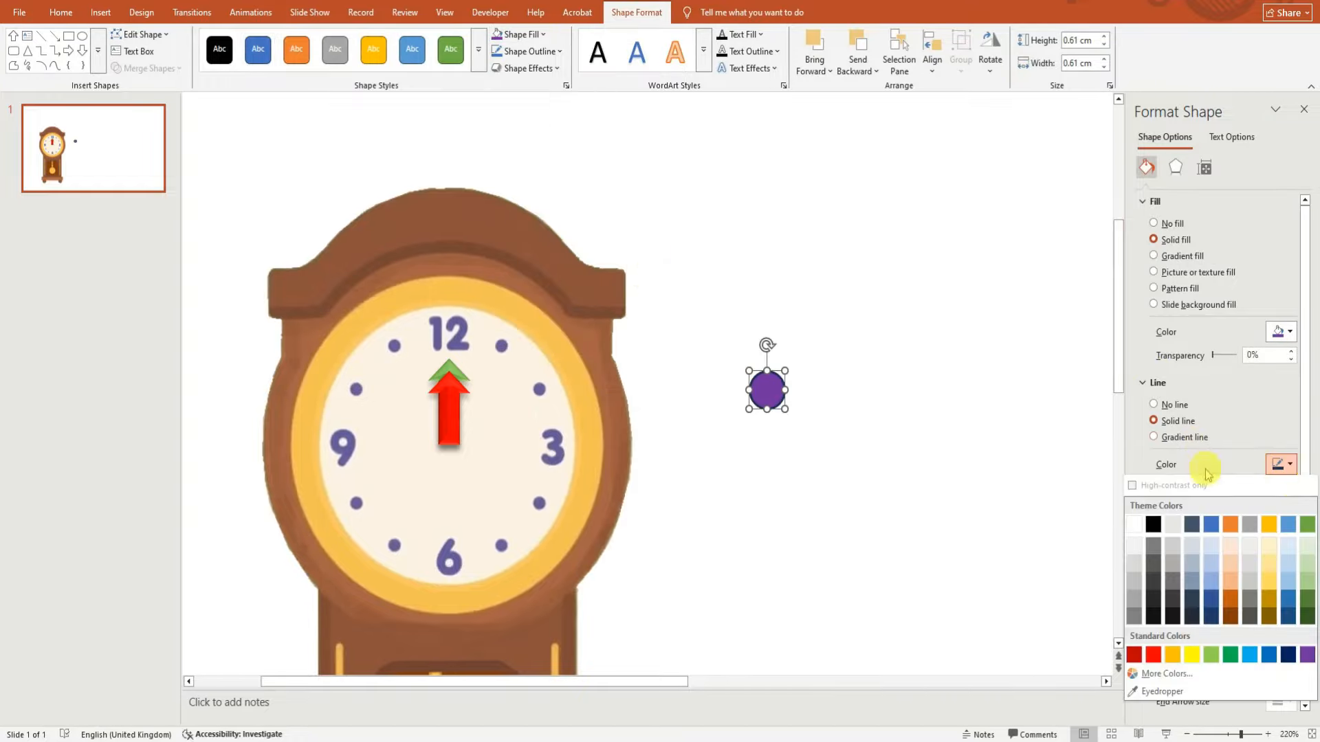
left_click(1167, 674)
left_click(575, 237)
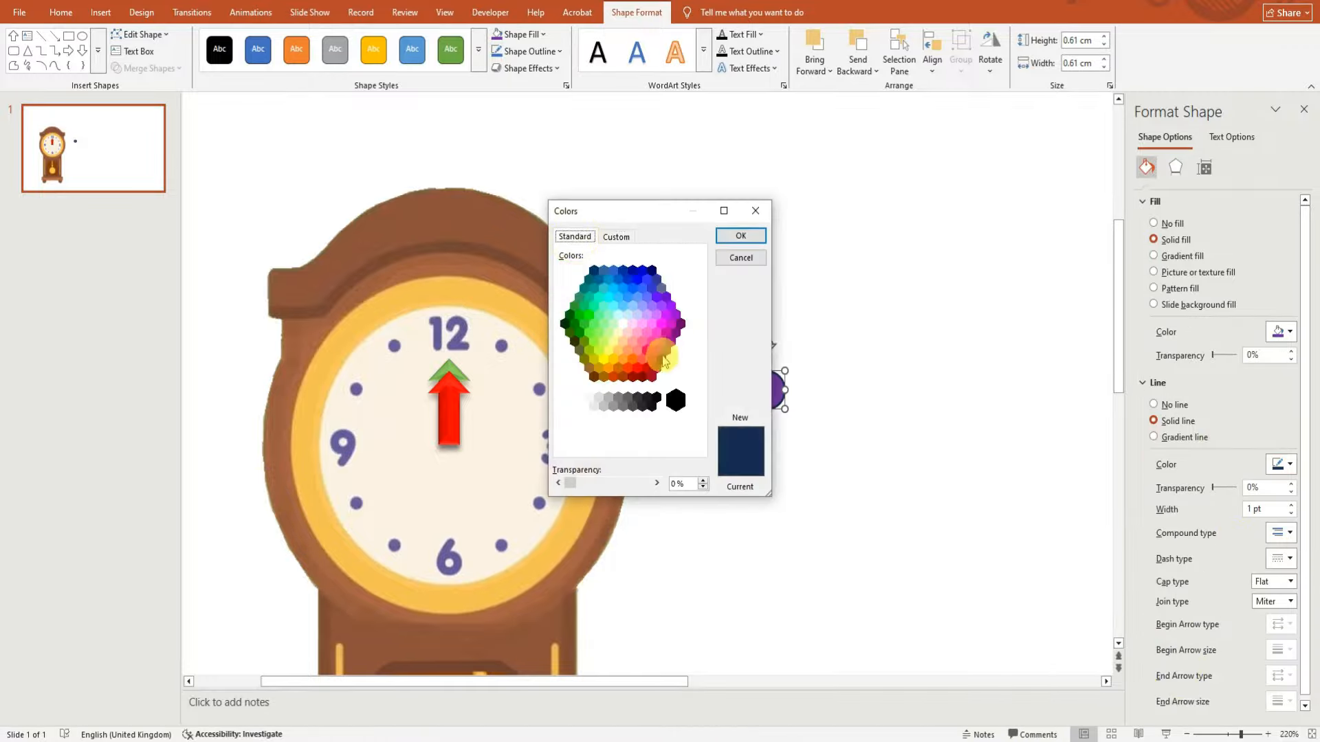
left_click(670, 363)
left_click(728, 235)
left_click(807, 382)
Step: Apply the second preset shape effect of the first row to the purple circle
left_click(767, 390)
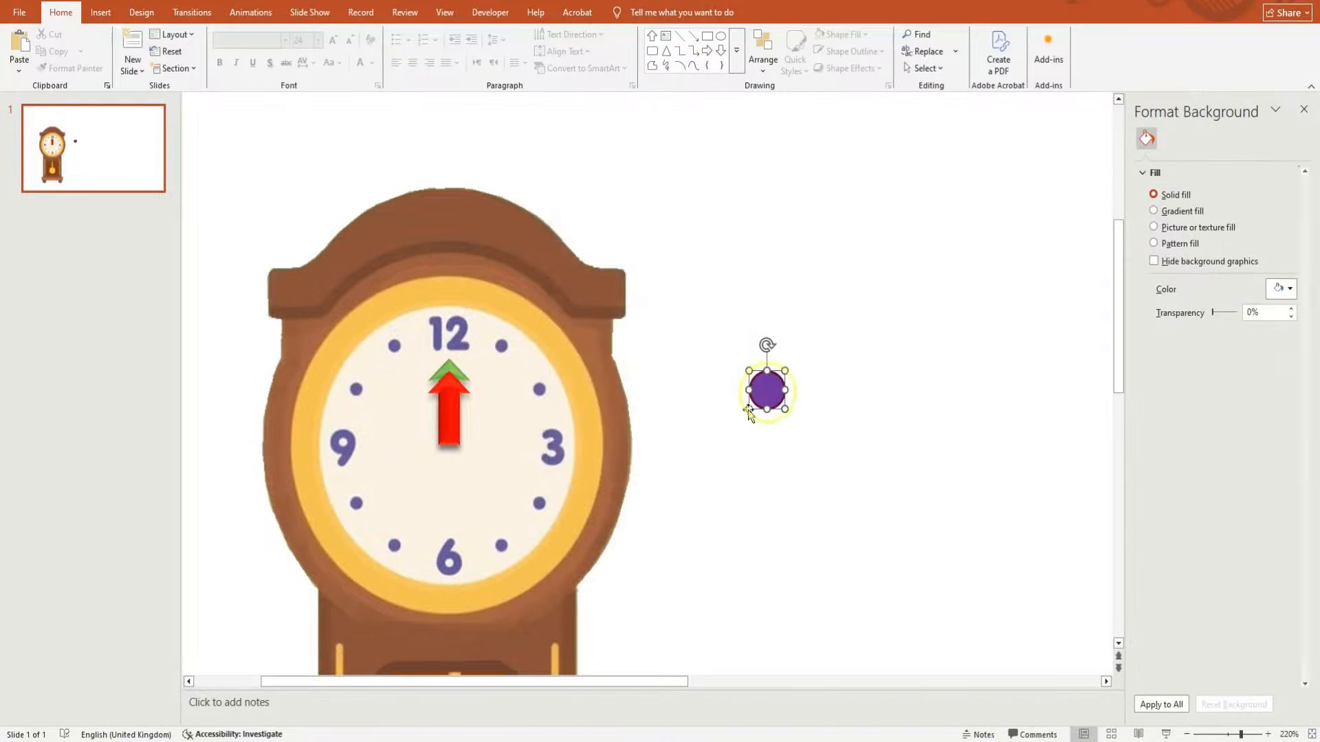
left_click(544, 36)
left_click(545, 35)
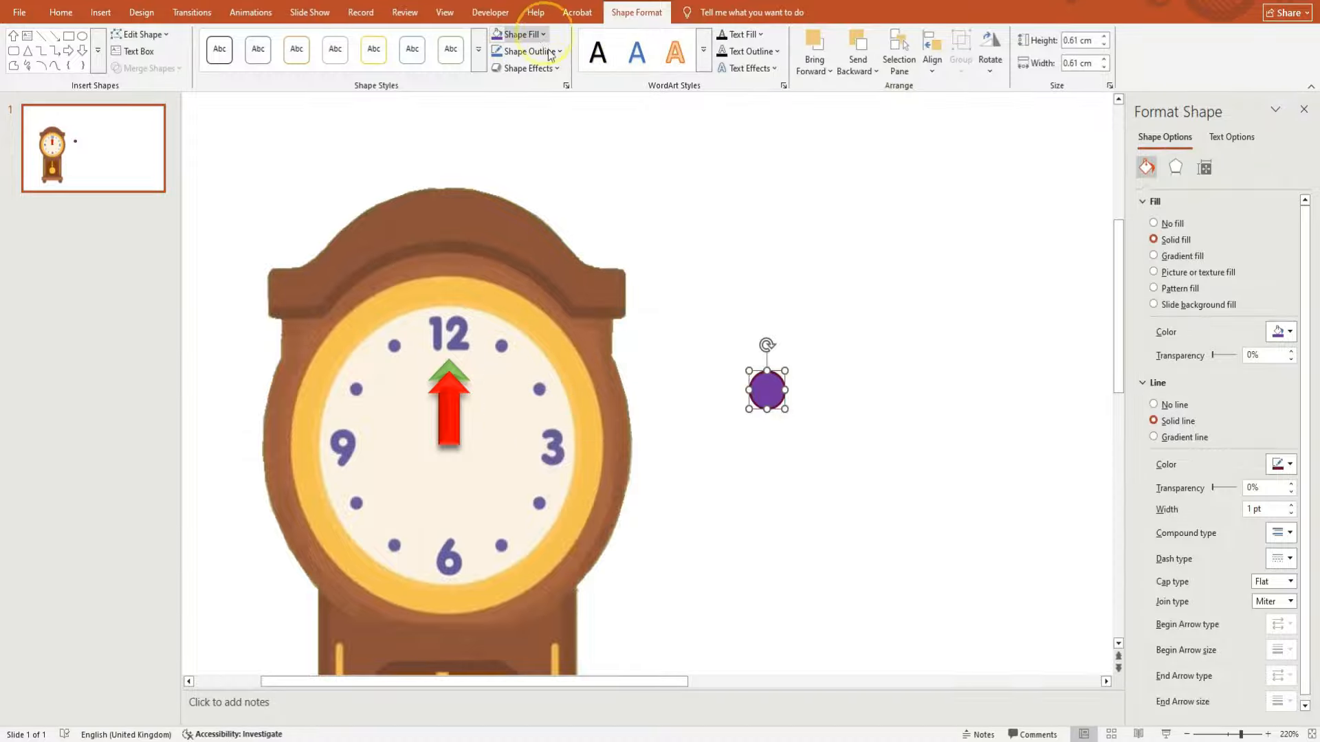
left_click(557, 68)
mouse_move(543, 95)
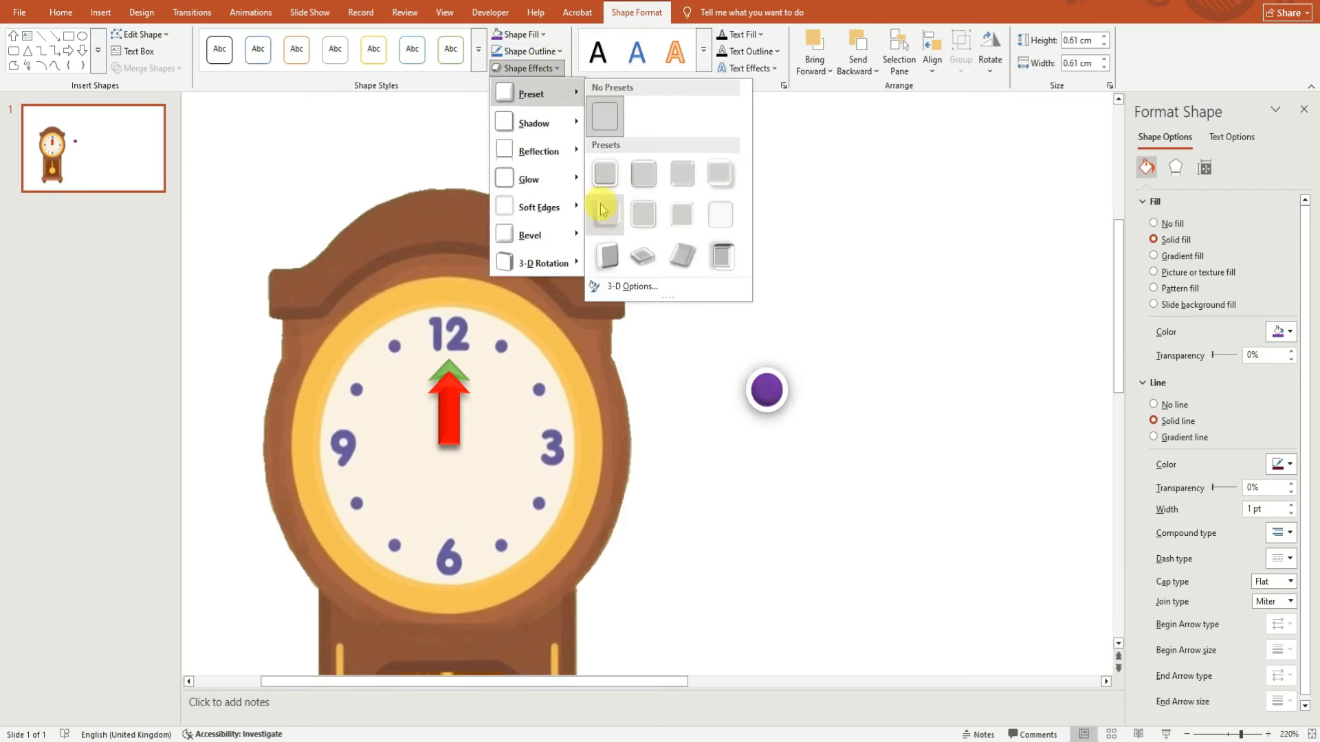
left_click(644, 183)
left_click(802, 360)
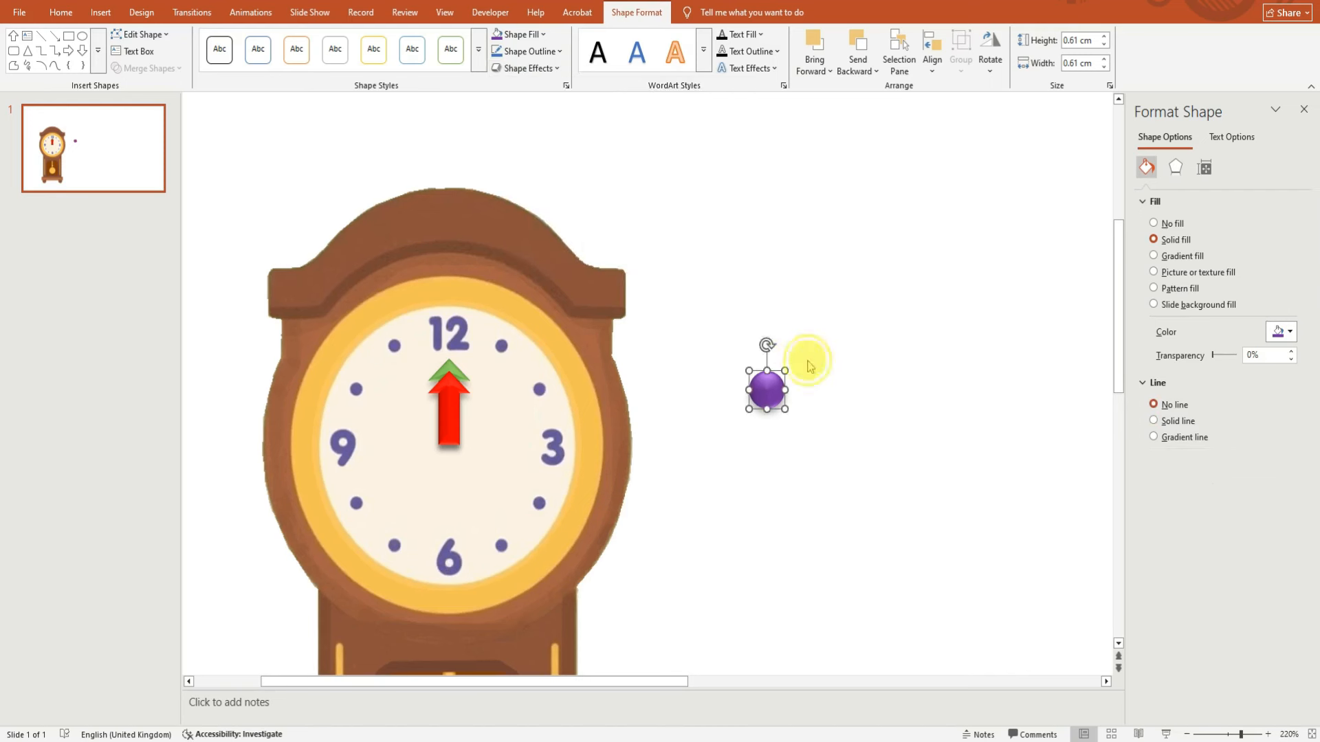
Step: Move the purple circle onto the centre of the clock face, over the base of the hands
left_click(769, 389)
left_click_drag(769, 389, 448, 449)
left_click_drag(452, 448, 451, 448)
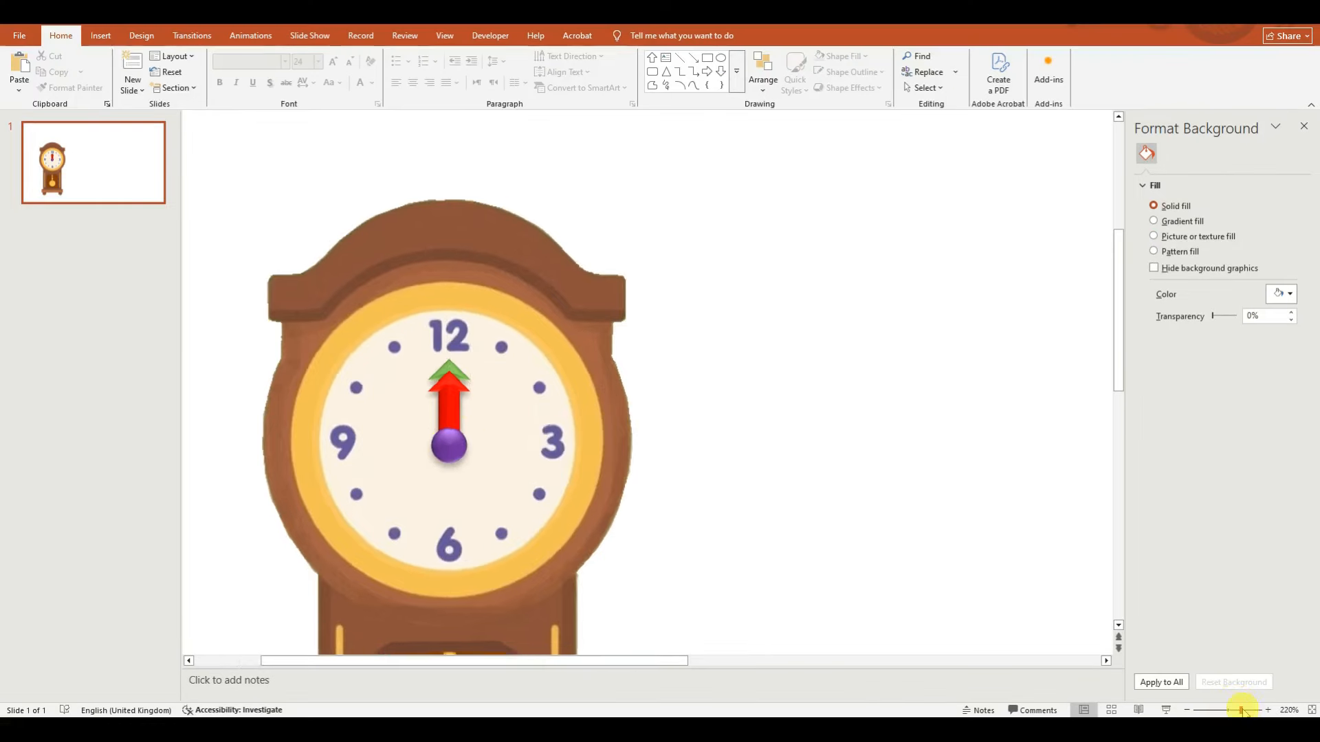
Step: Show the slide's object list, rename the red clock hand's group as clock hand1 and collapse it
left_click_drag(1241, 711, 1230, 712)
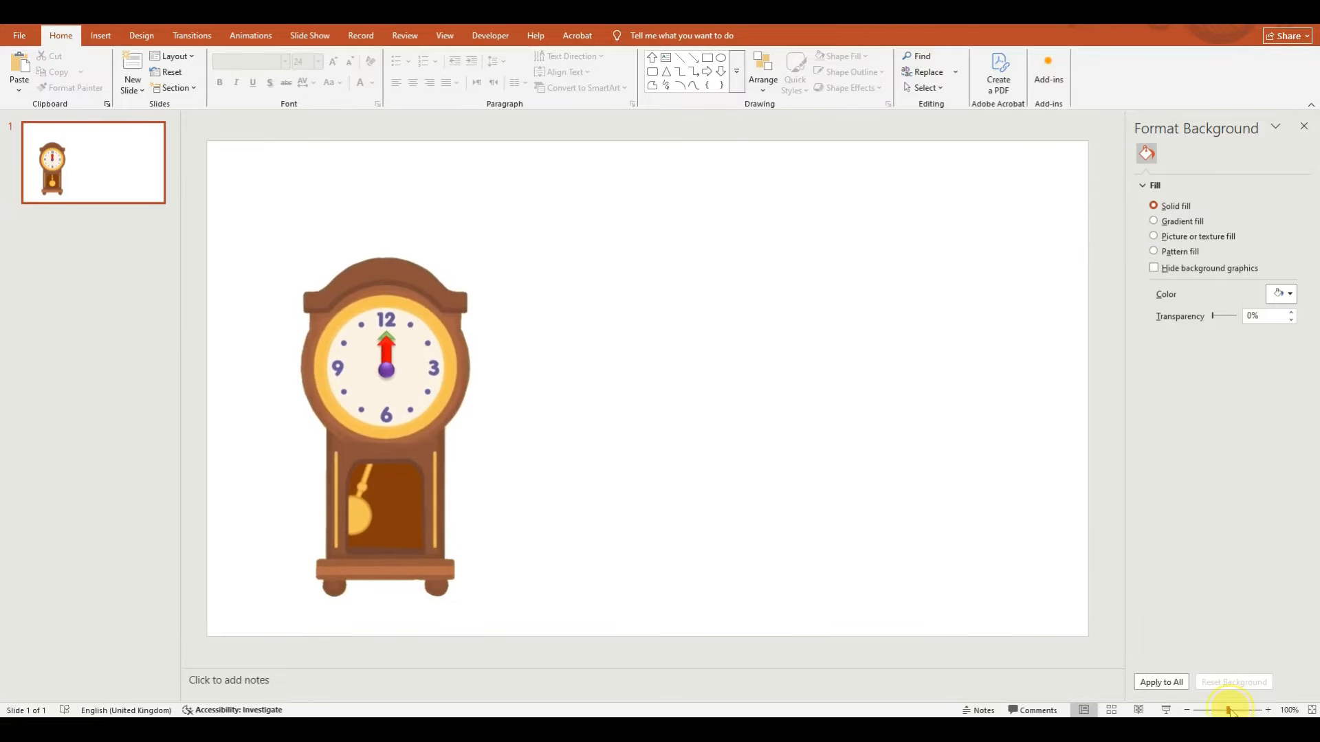
left_click(387, 353)
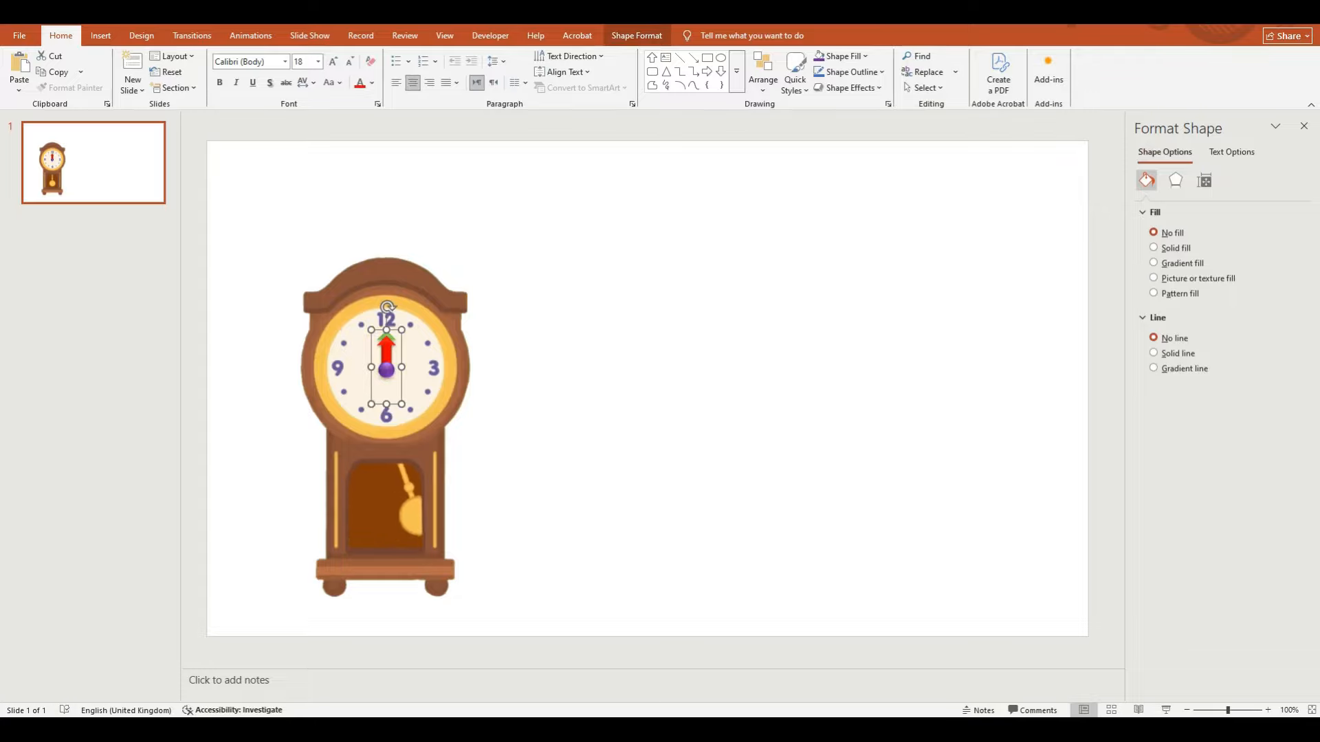
left_click(633, 38)
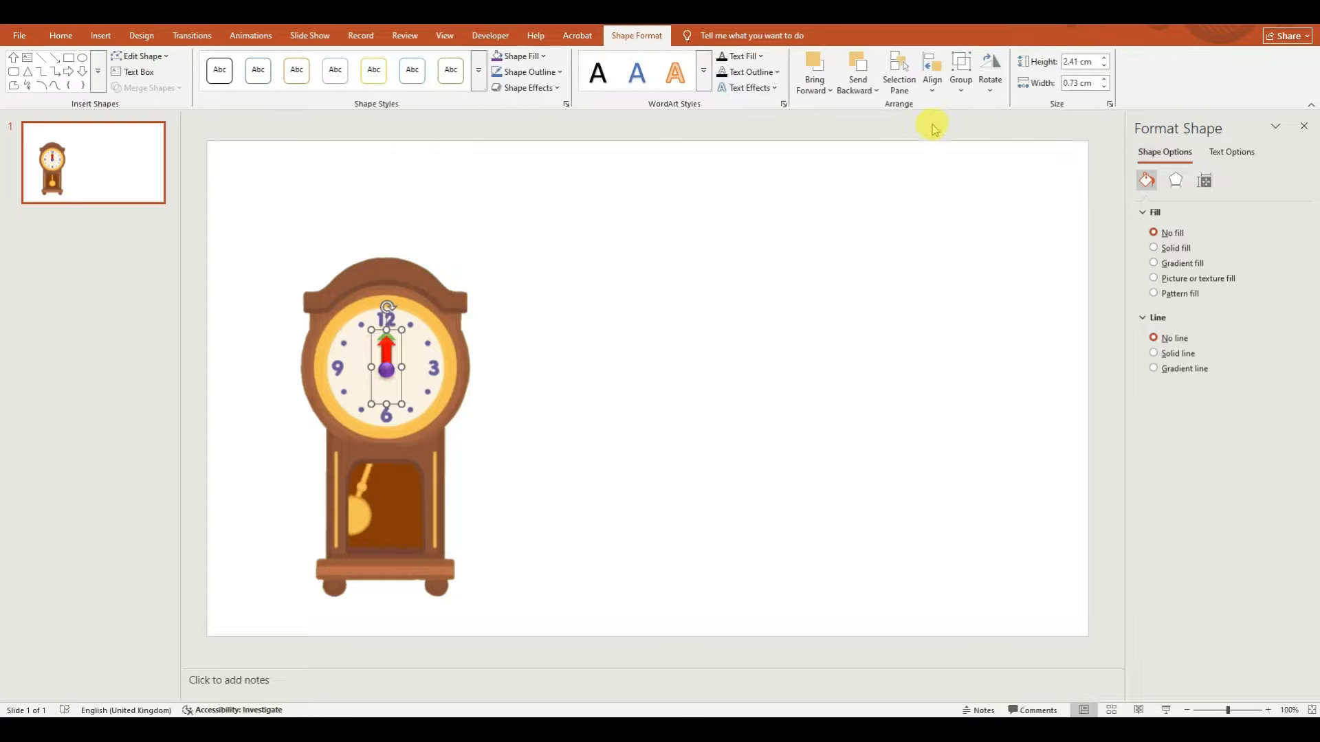
left_click(897, 74)
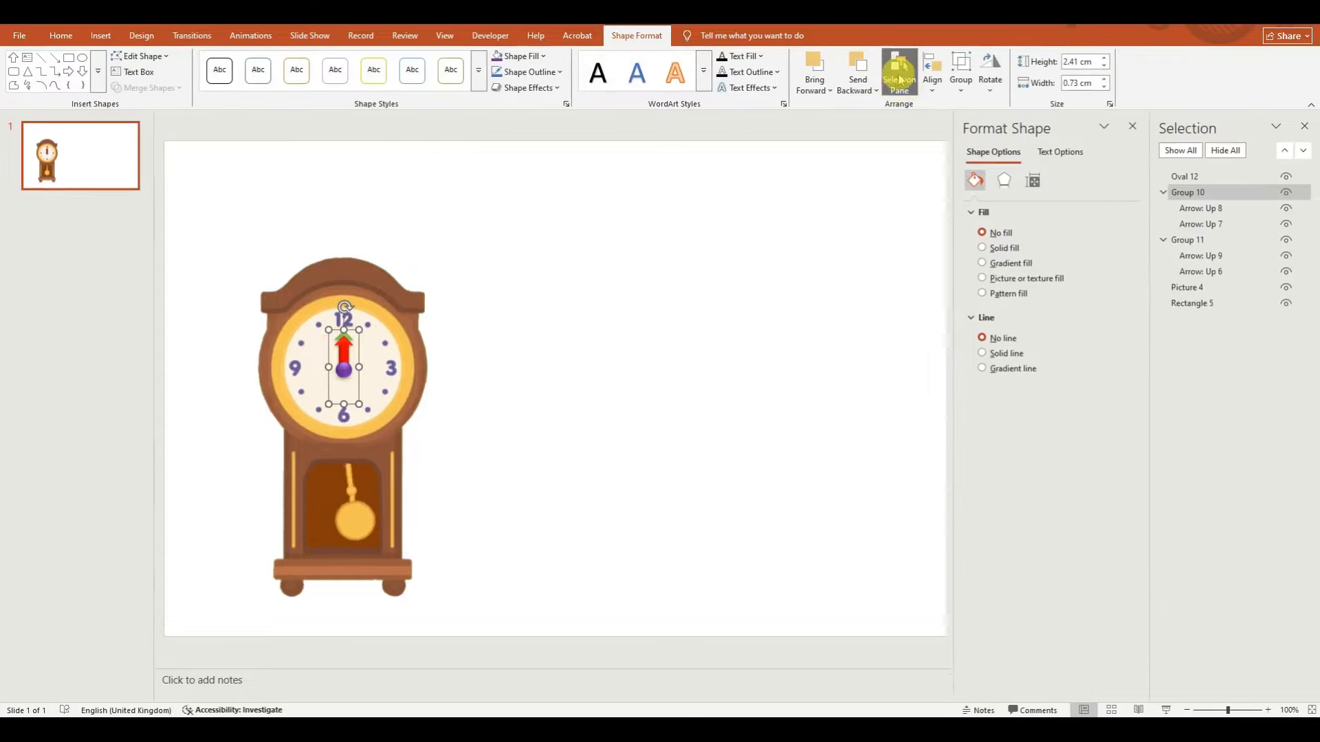
double_click(1189, 194)
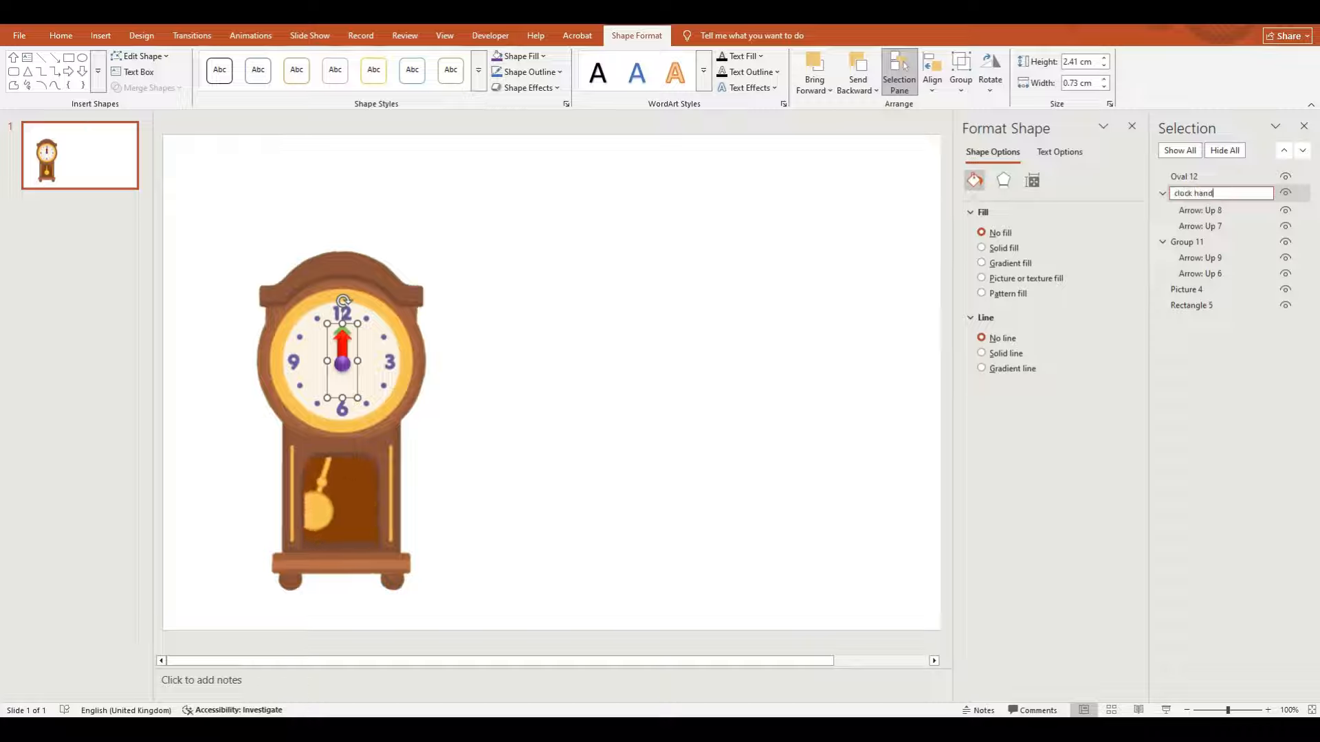
left_click(1164, 194)
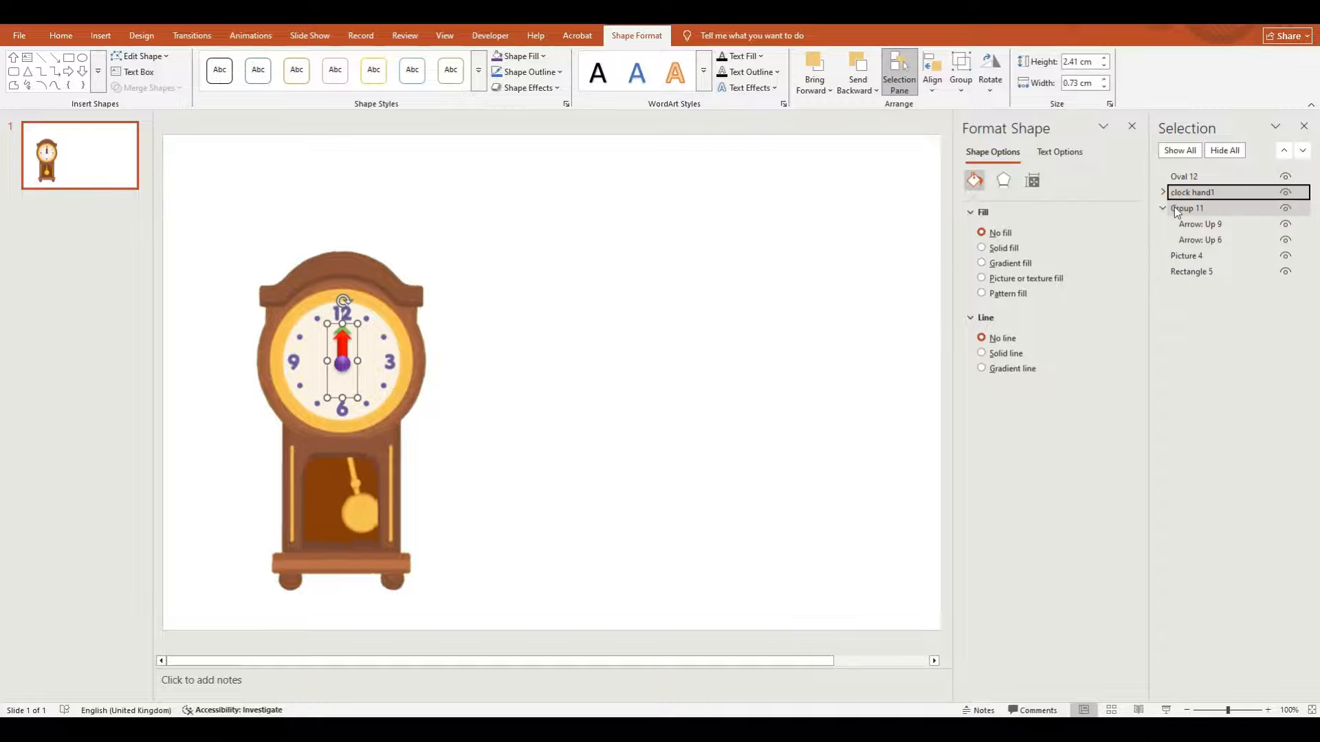
Step: Rename the green clock hand's group as clock hand2, collapse it, and toggle the visibility of both hands to check them
left_click(1178, 211)
left_click(1186, 210)
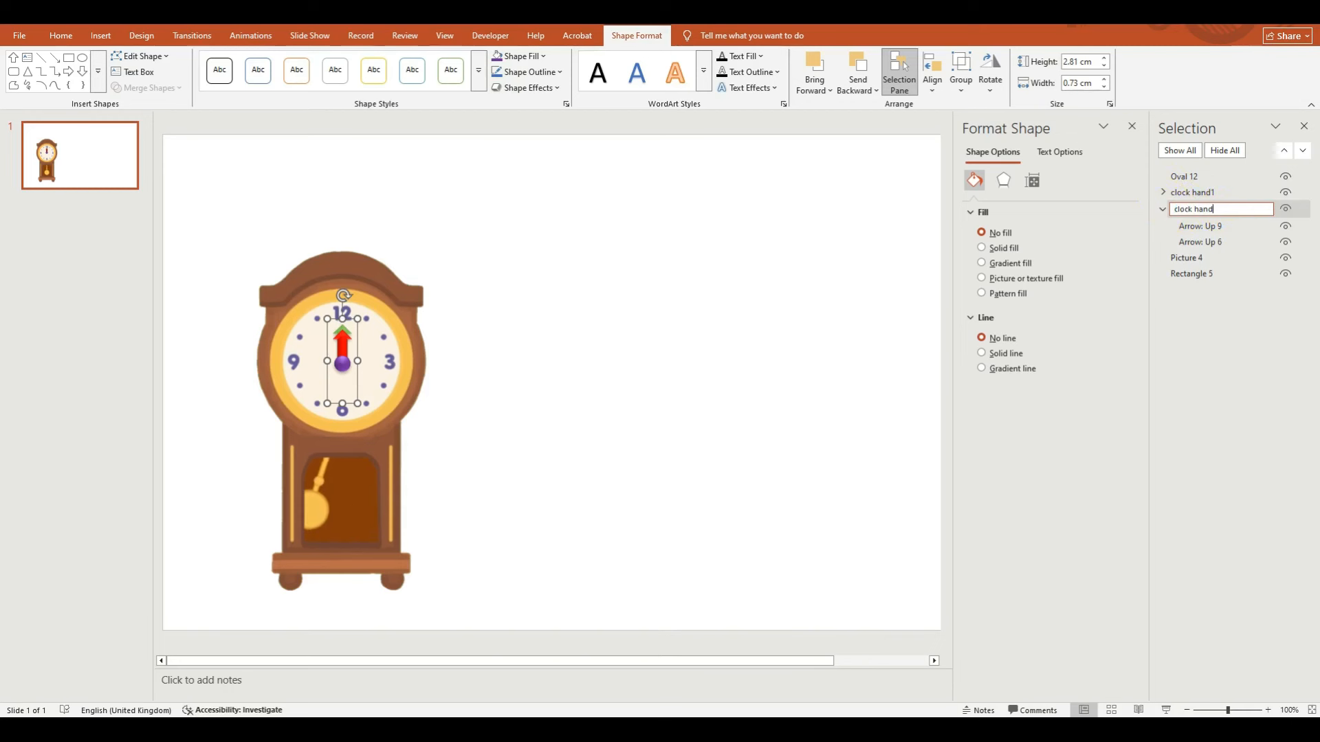
type("clock hand2")
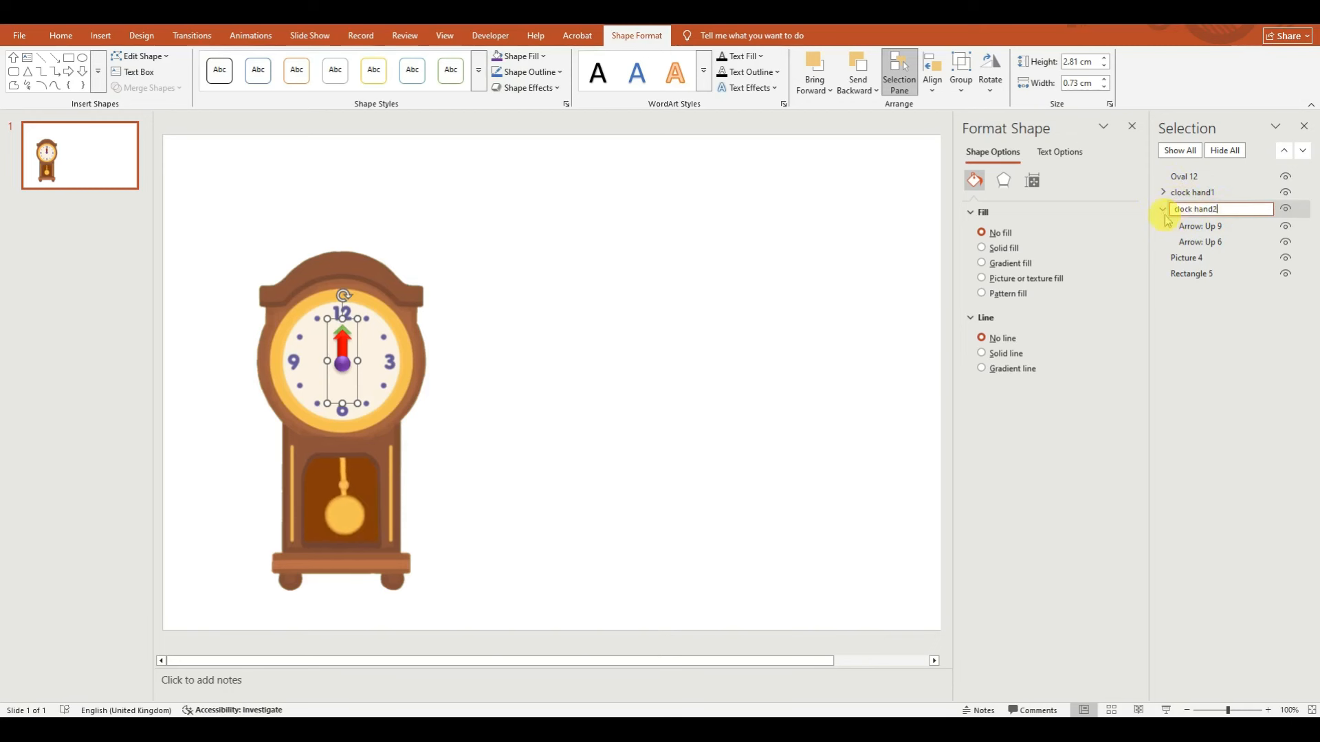
left_click(1164, 209)
left_click(1285, 195)
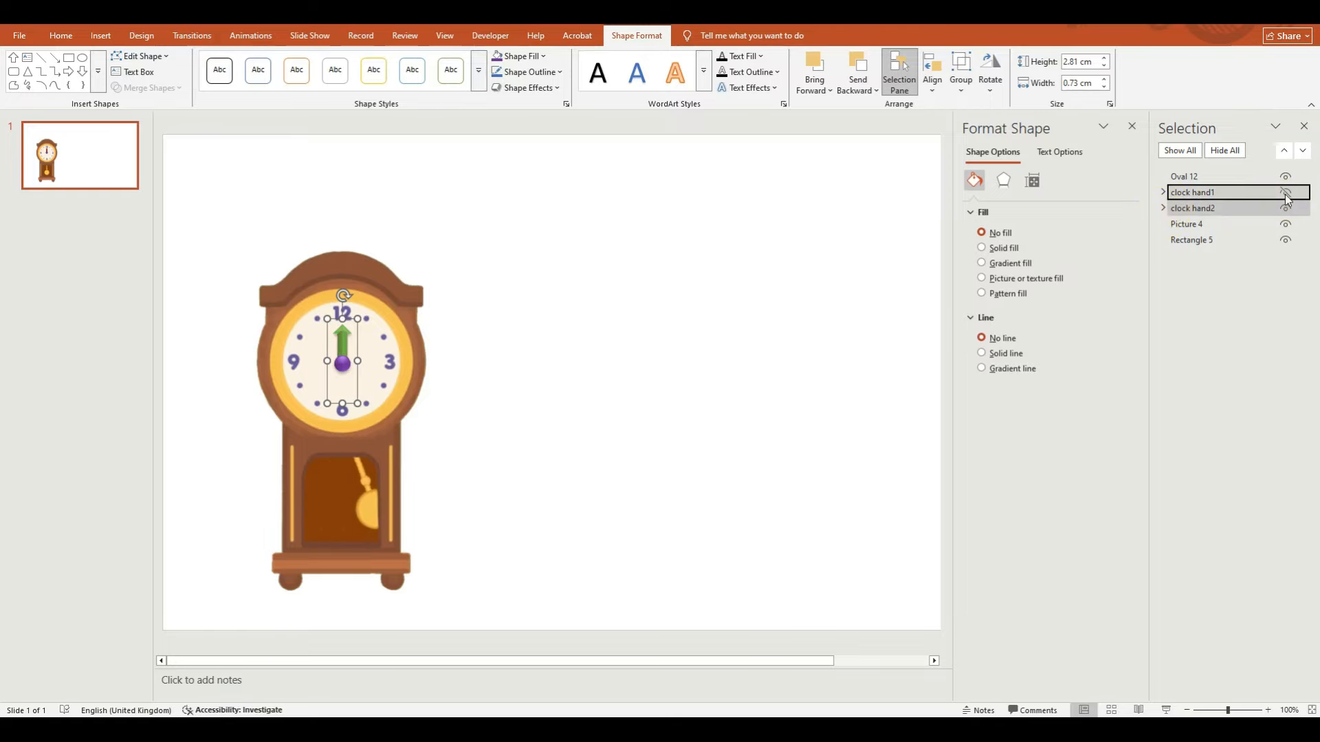
left_click(1285, 208)
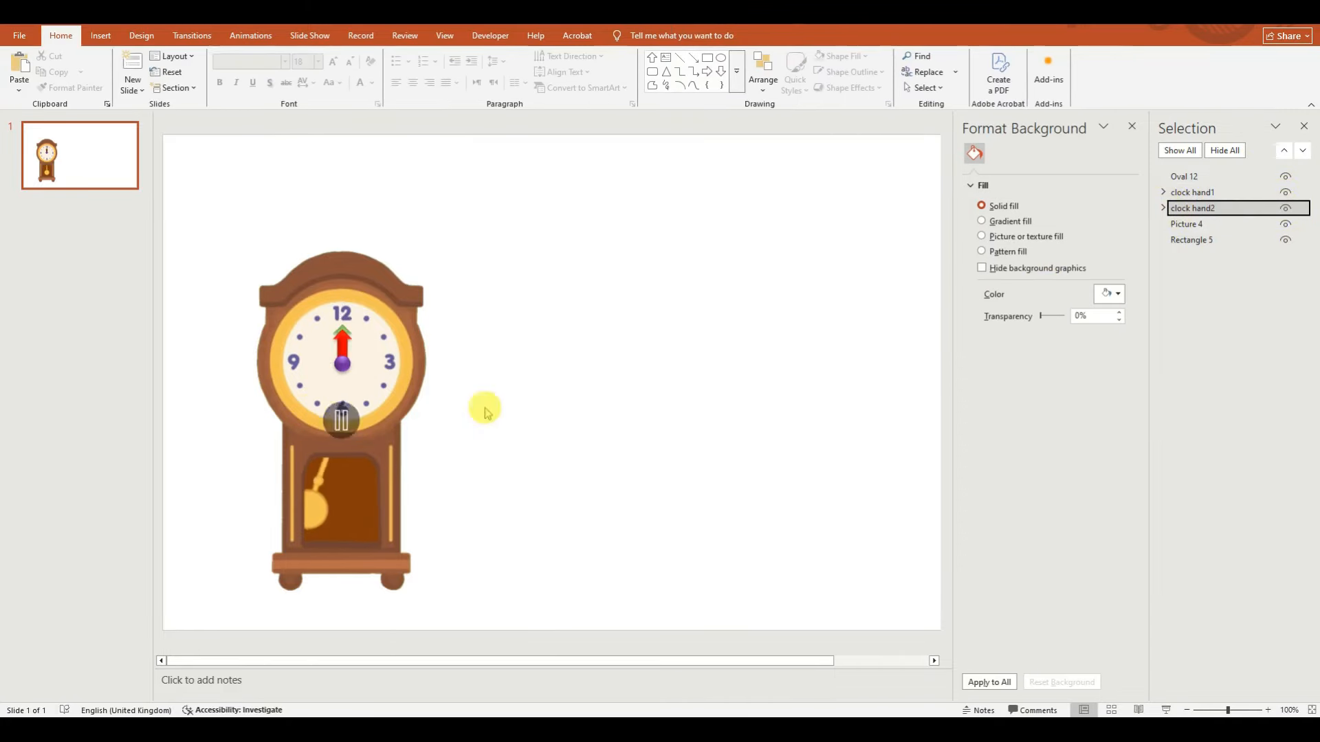
Step: Insert the picture Running mouse.gif from the Hickory Dickory Dock ppt folder onto the slide
left_click(101, 35)
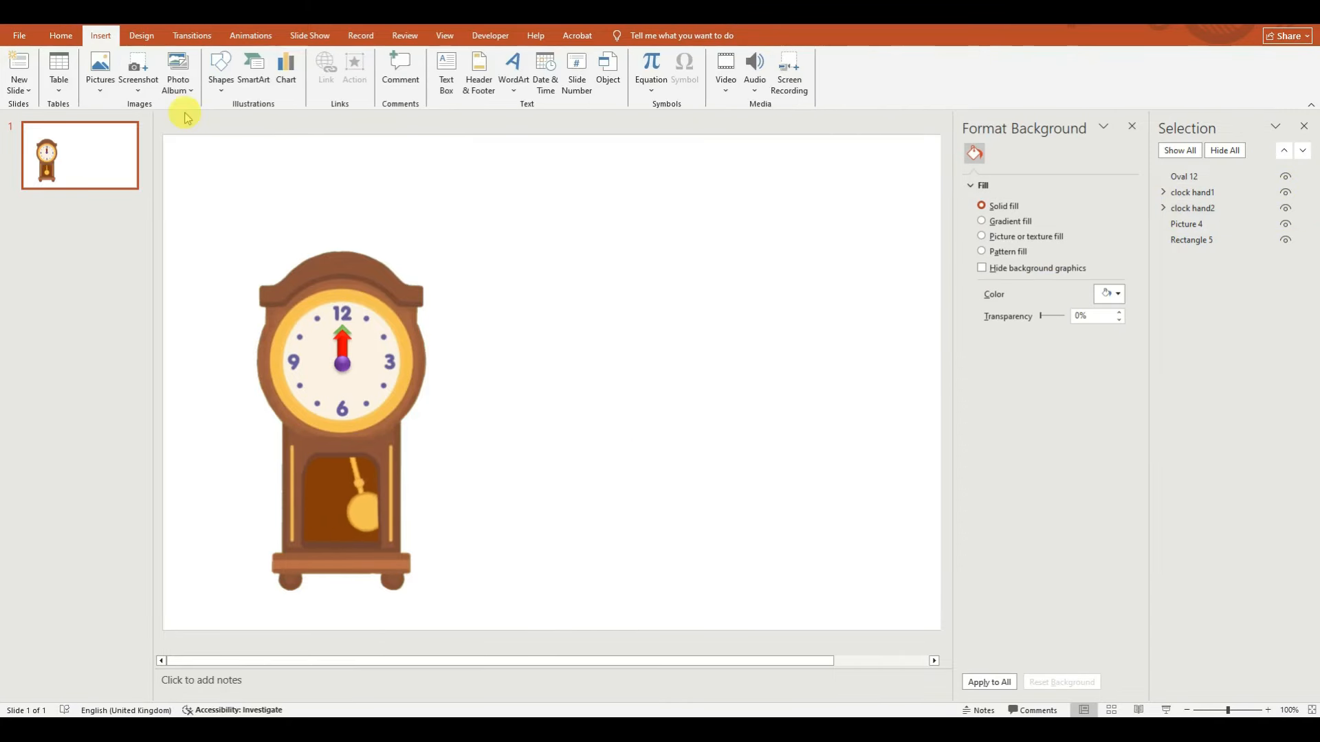
left_click(100, 79)
left_click(106, 122)
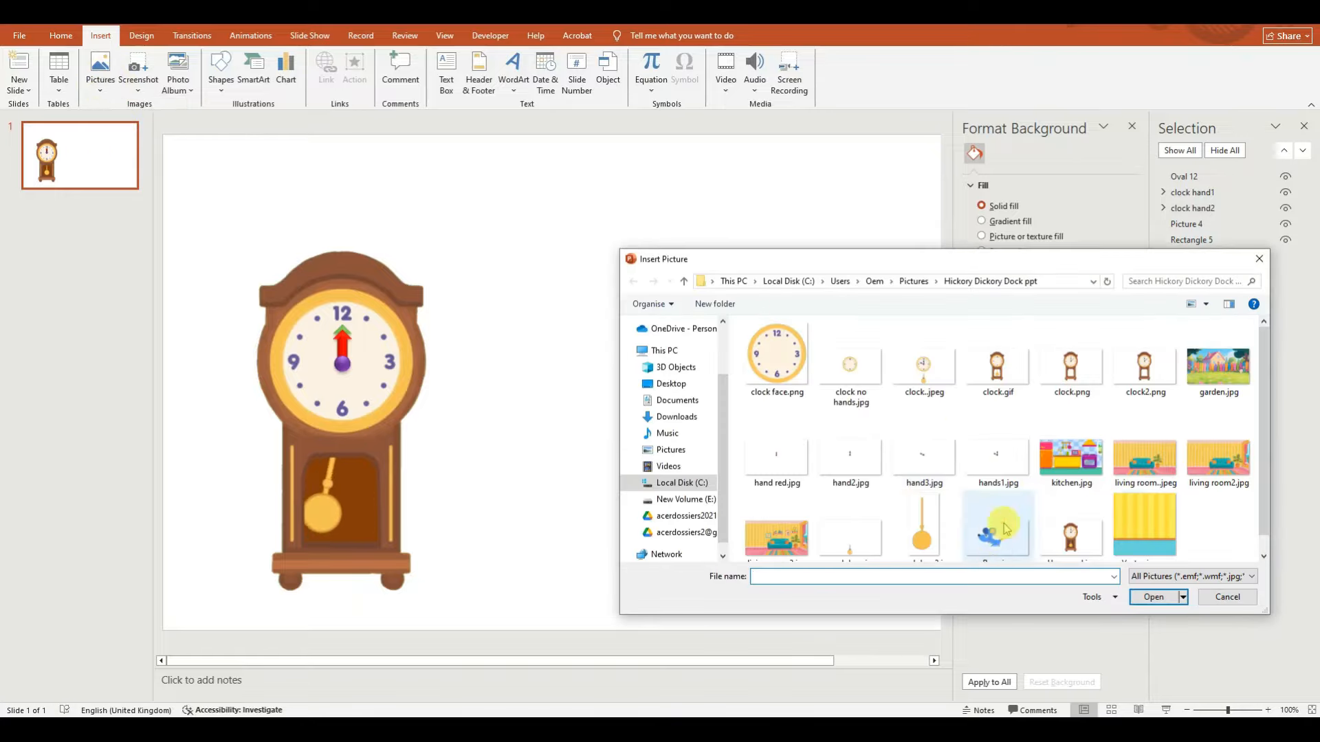
scroll(1007, 528, "down", 1)
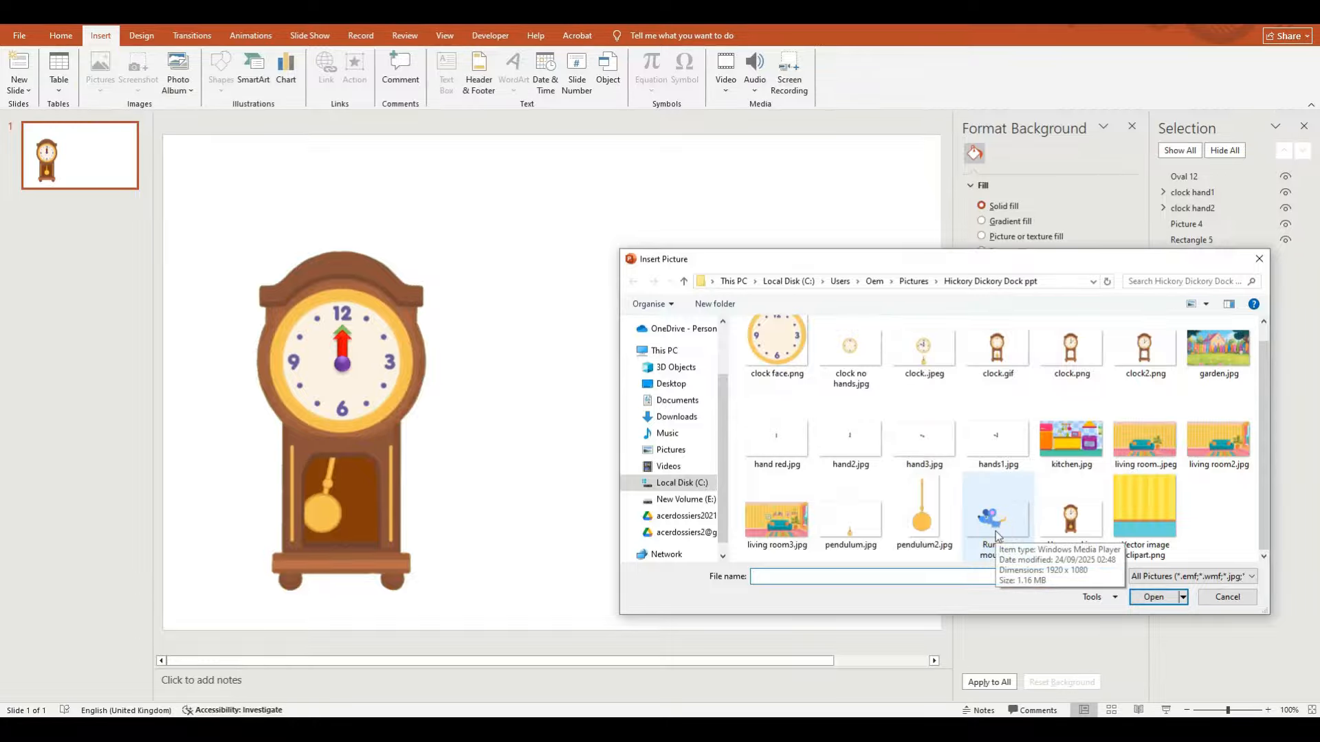
left_click(996, 529)
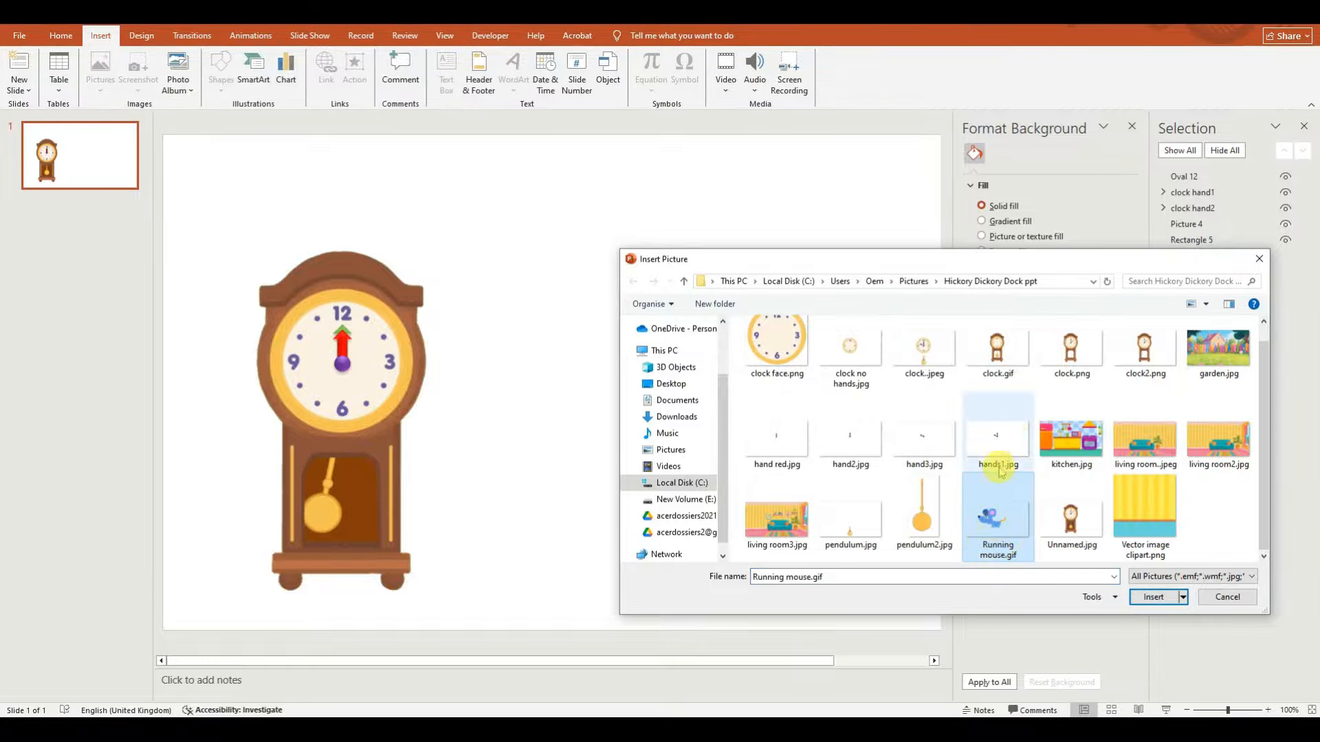
left_click(1152, 598)
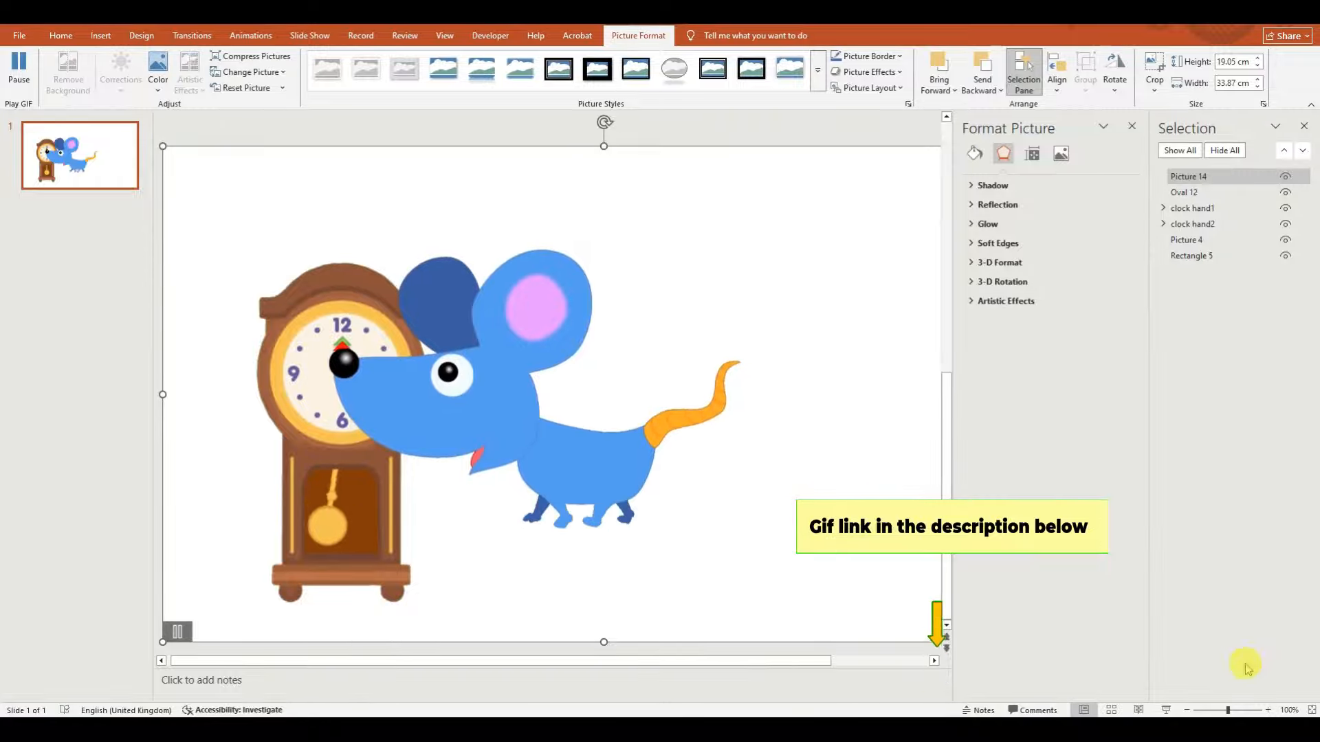
Step: Close the picture formatting options and rename the inserted mouse picture as Mouse in the object list
left_click(1131, 126)
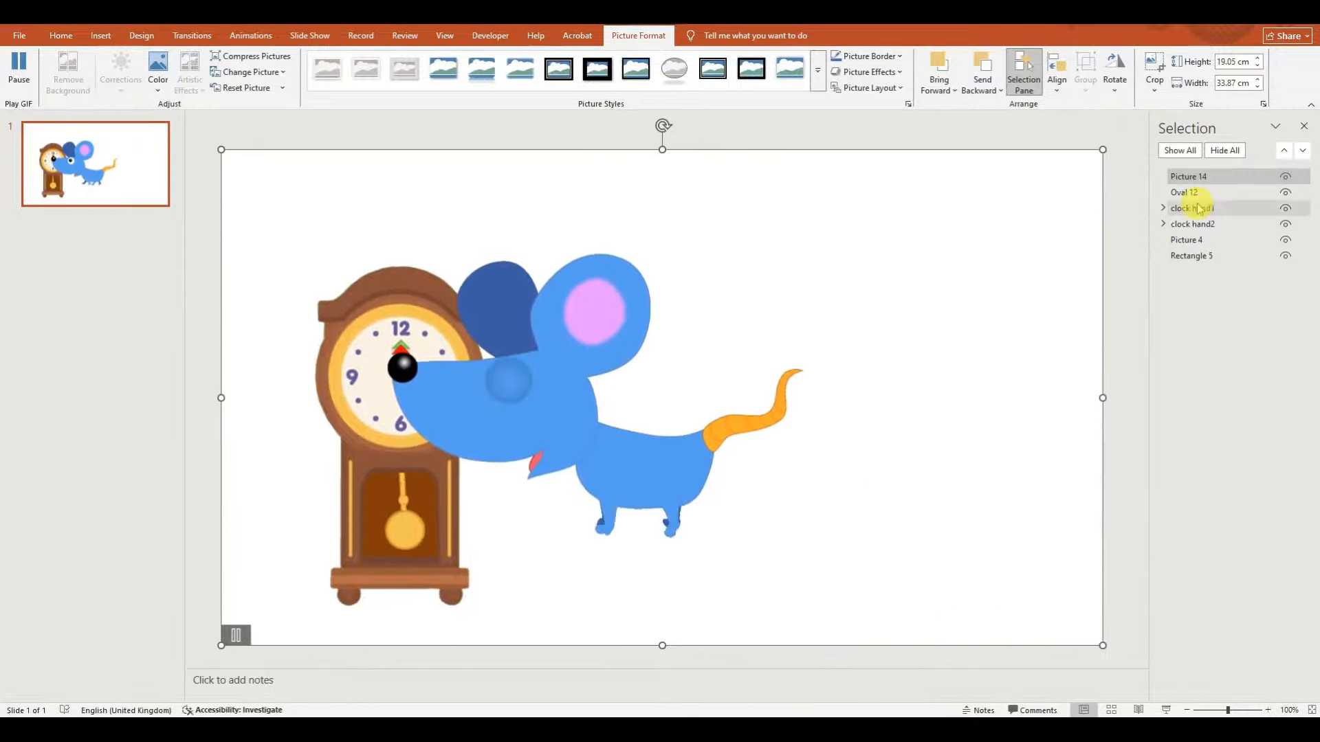
double_click(1172, 177)
type("Mouse")
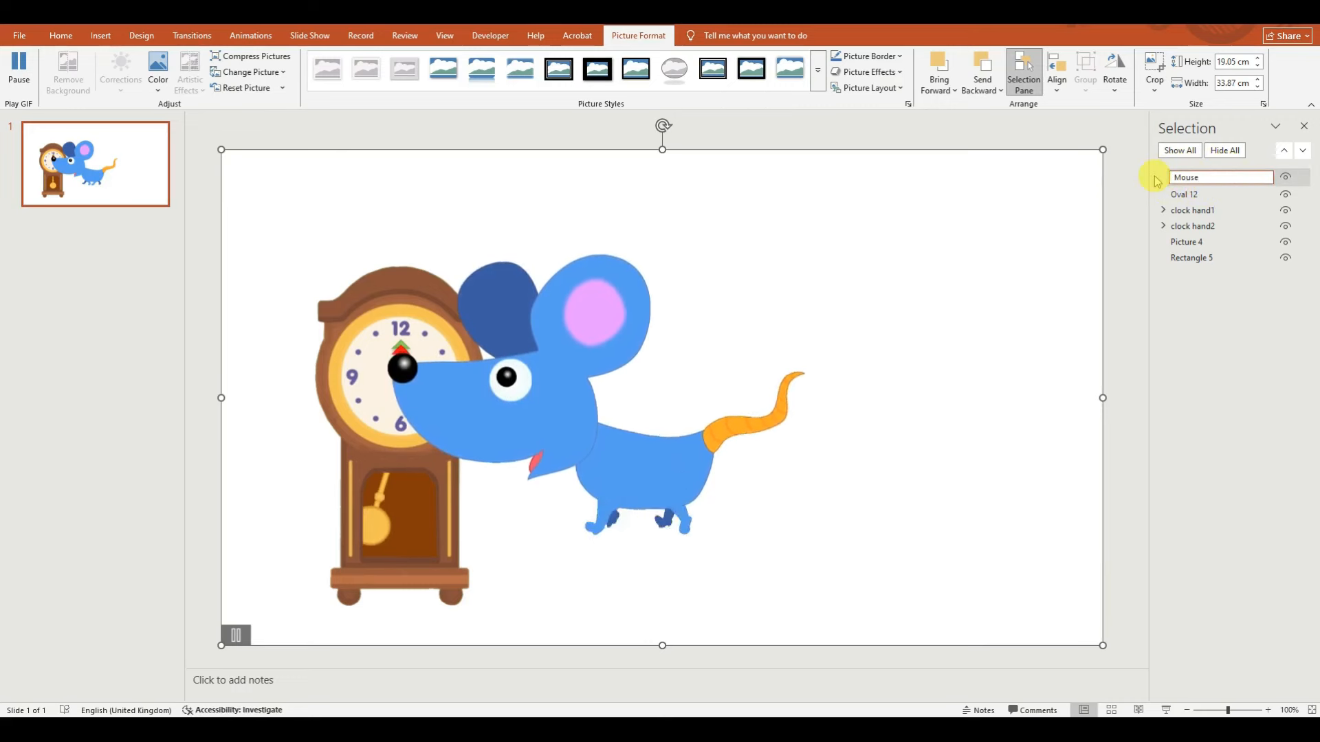
Step: Crop the mouse picture closely around the mouse to about 15.98 cm wide by 10.89 cm high
right_click(698, 382)
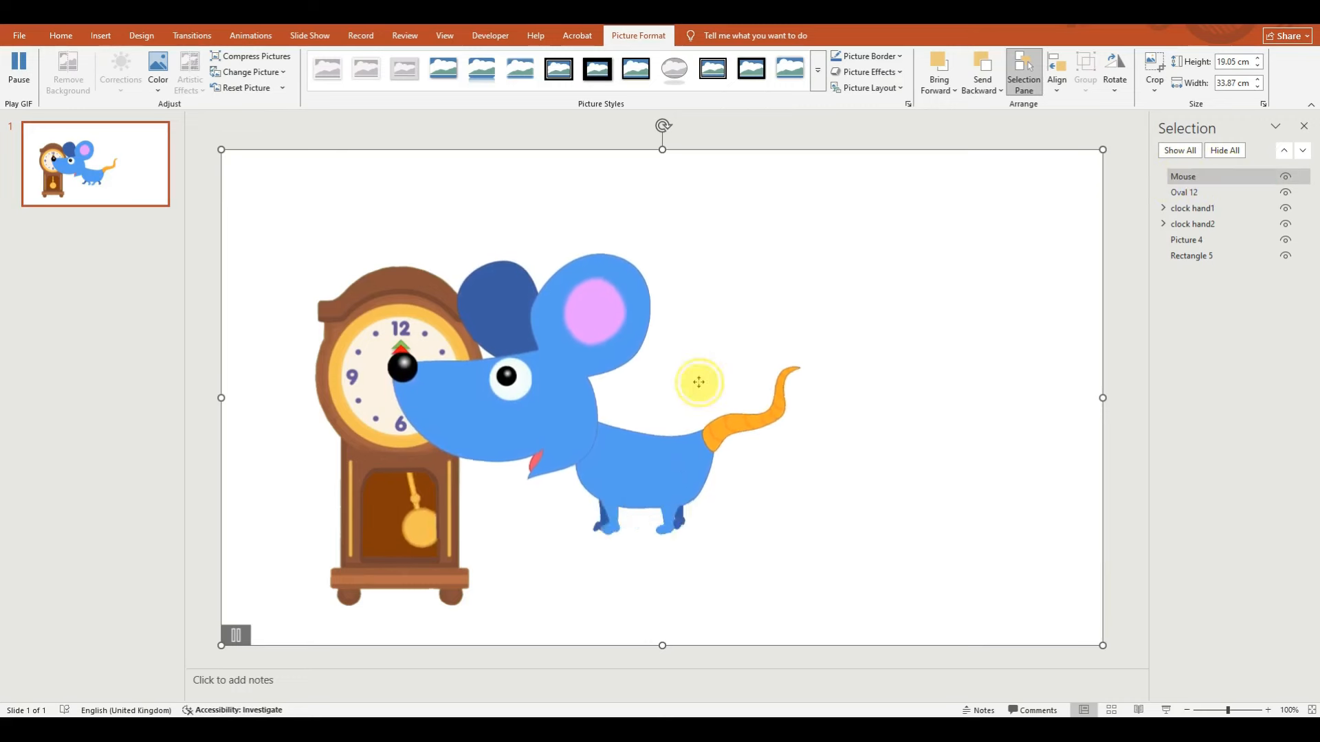
left_click(742, 345)
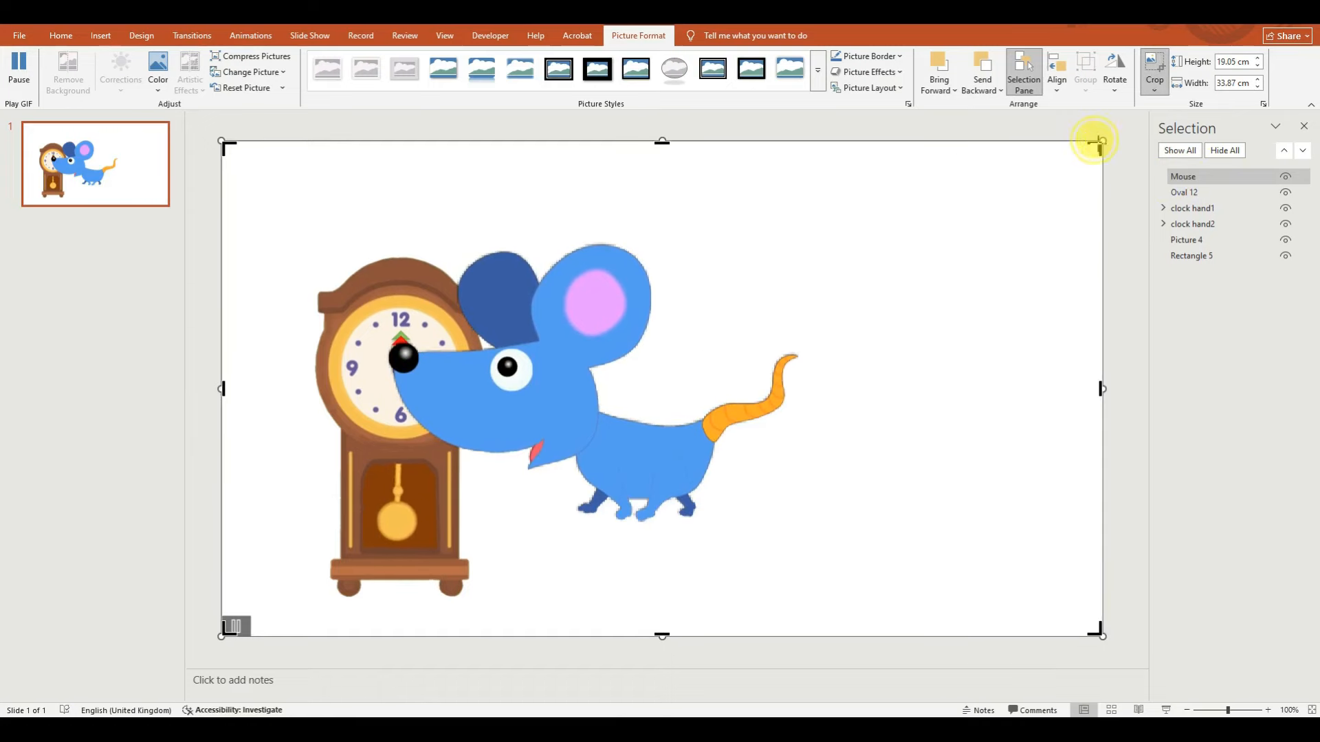
left_click_drag(1099, 142, 802, 235)
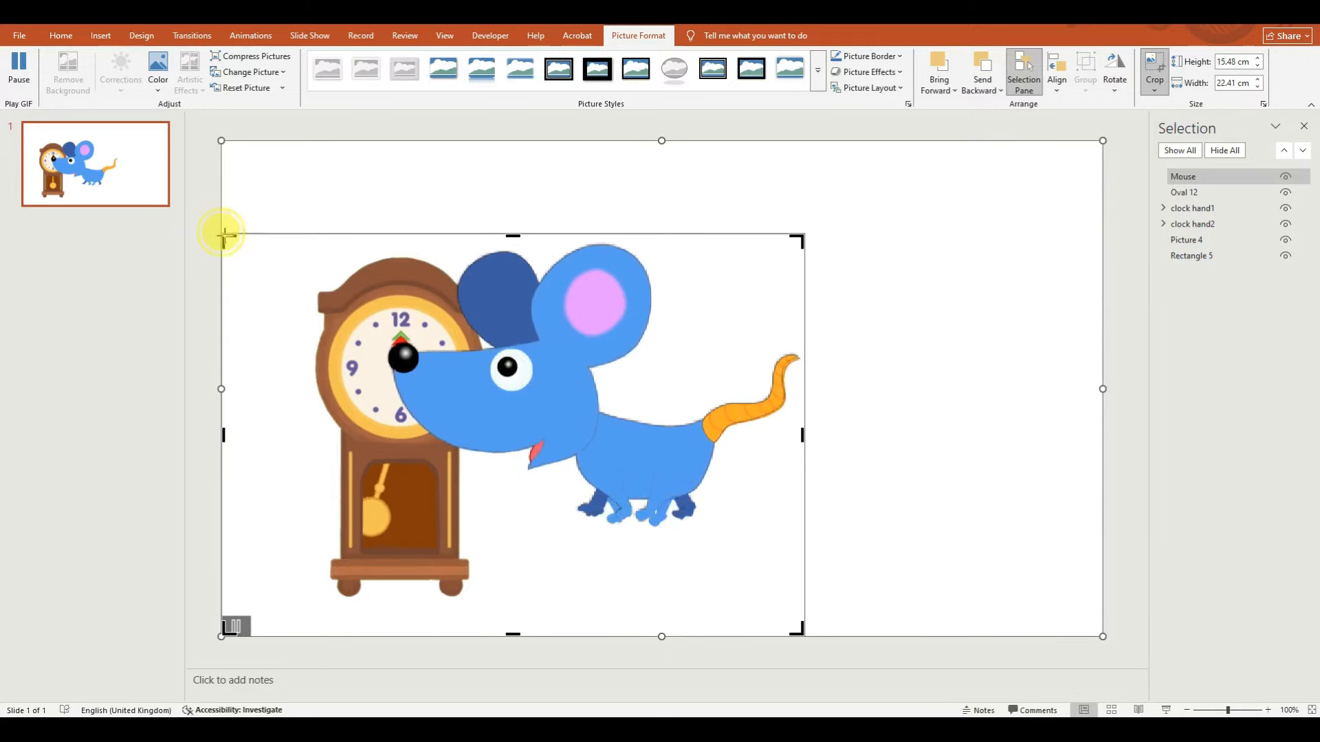
left_click_drag(224, 234, 385, 242)
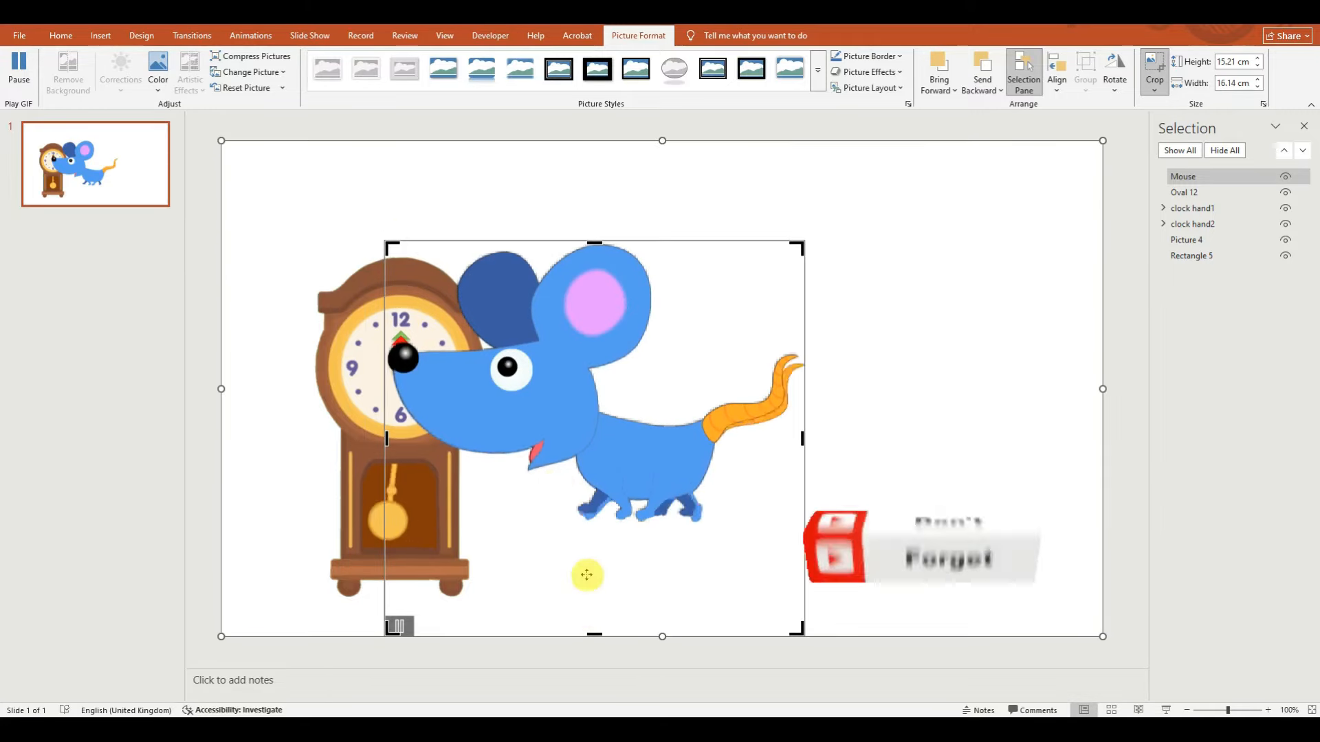
left_click_drag(796, 628, 790, 524)
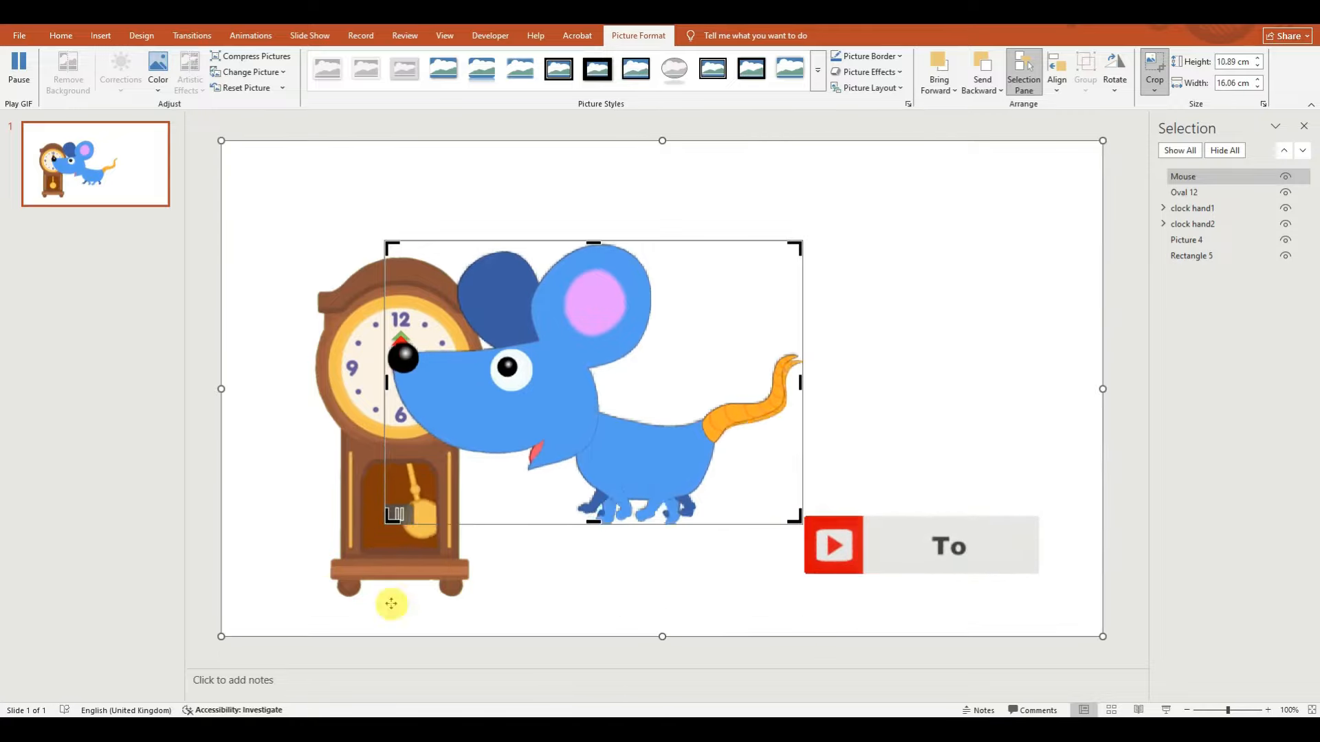
left_click_drag(798, 521, 795, 522)
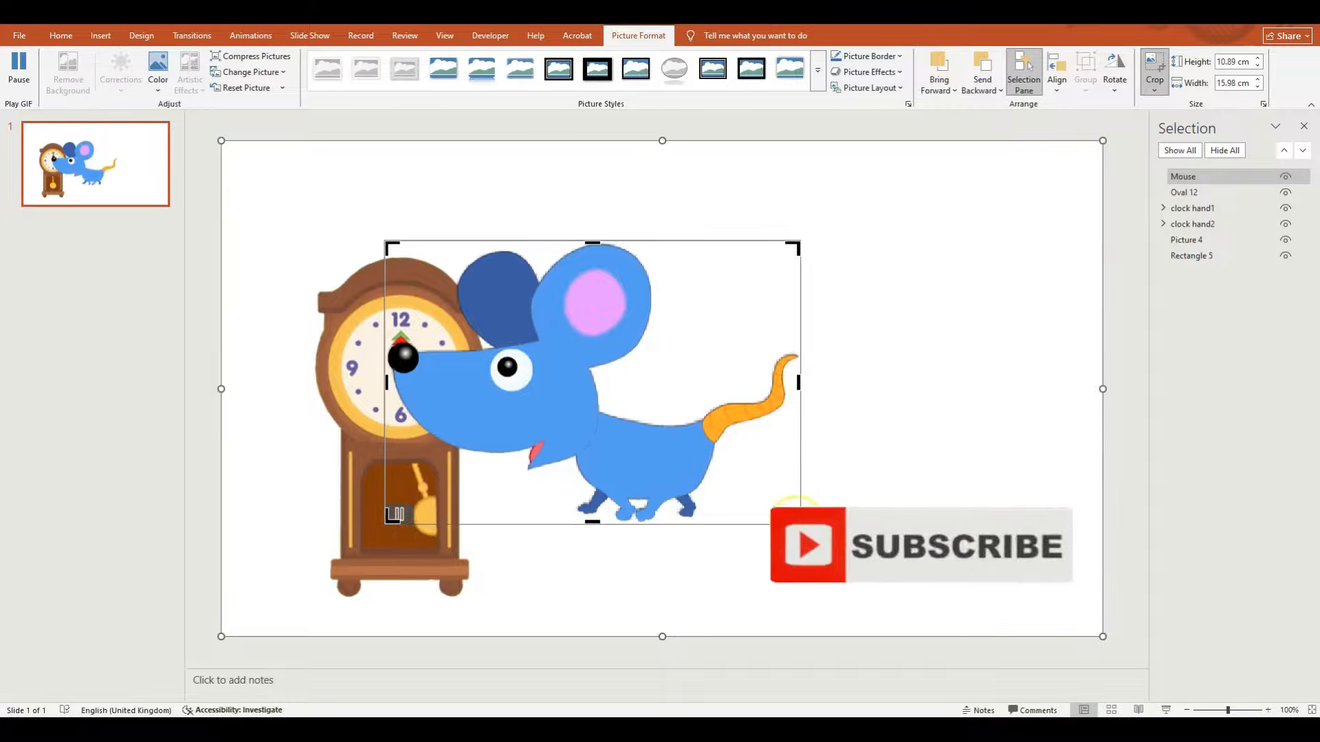
left_click(786, 545)
Step: Move the mouse off the clock, shrink it to about 3.95 cm by 2.69 cm, and place it in the slide's lower-right corner
left_click_drag(575, 398, 759, 466)
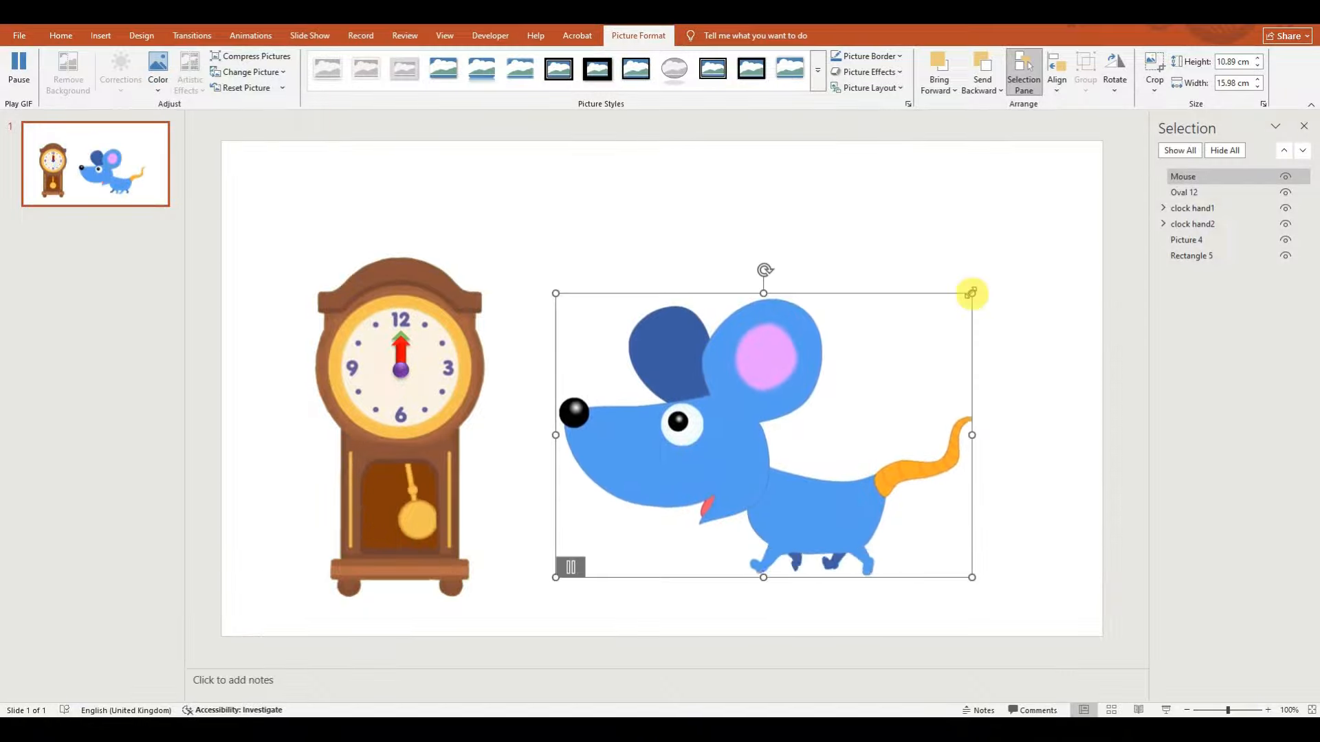
left_click_drag(972, 293, 682, 509)
left_click_drag(603, 534, 1006, 549)
left_click_drag(1082, 497, 1061, 512)
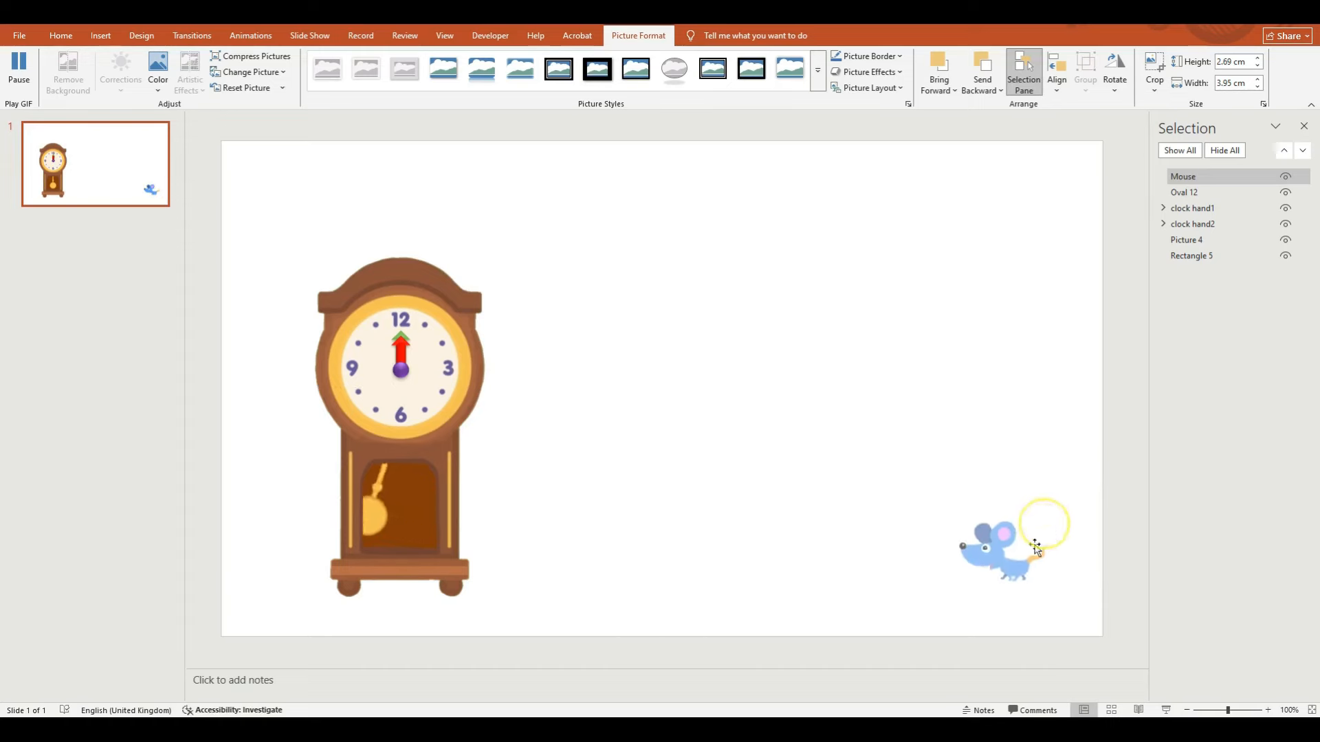
Step: Give the mouse a Lines motion path from beyond the slide's right edge to the clock's base, starting With Previous over 9 seconds
left_click(251, 36)
left_click(990, 75)
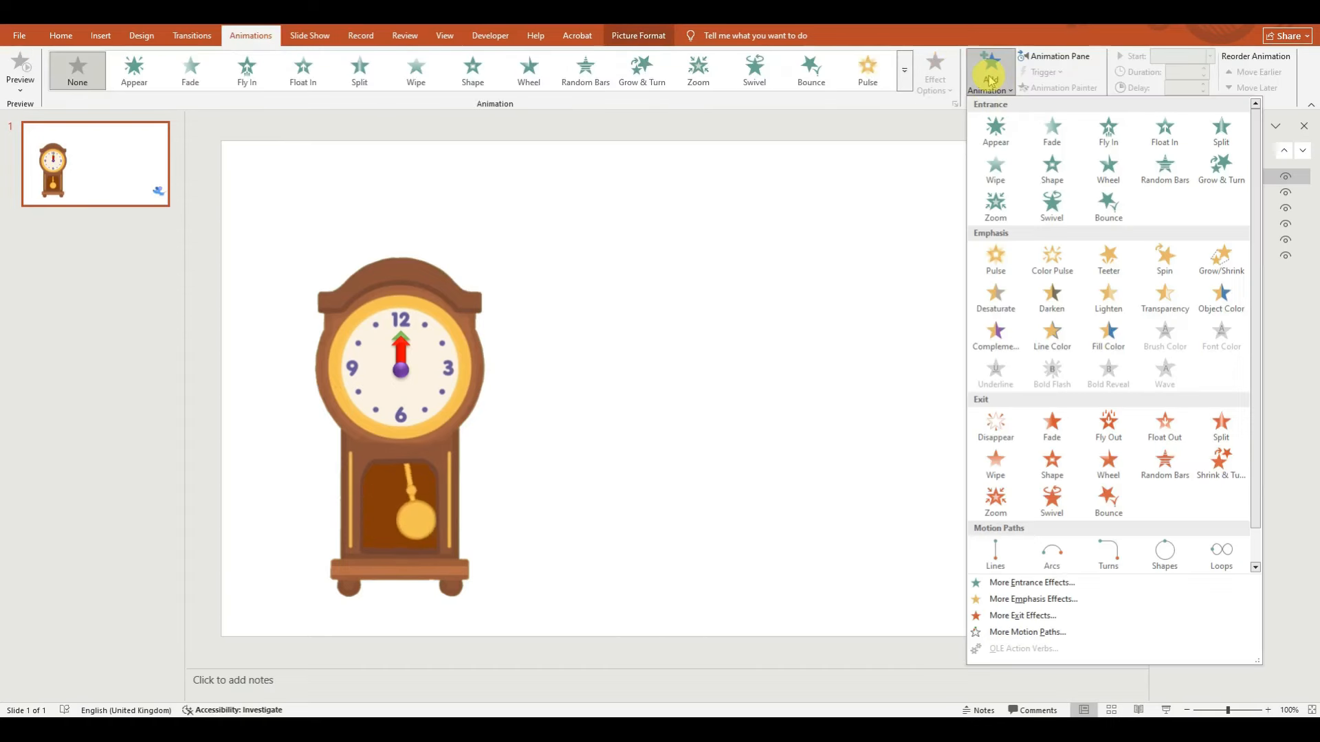
left_click(997, 557)
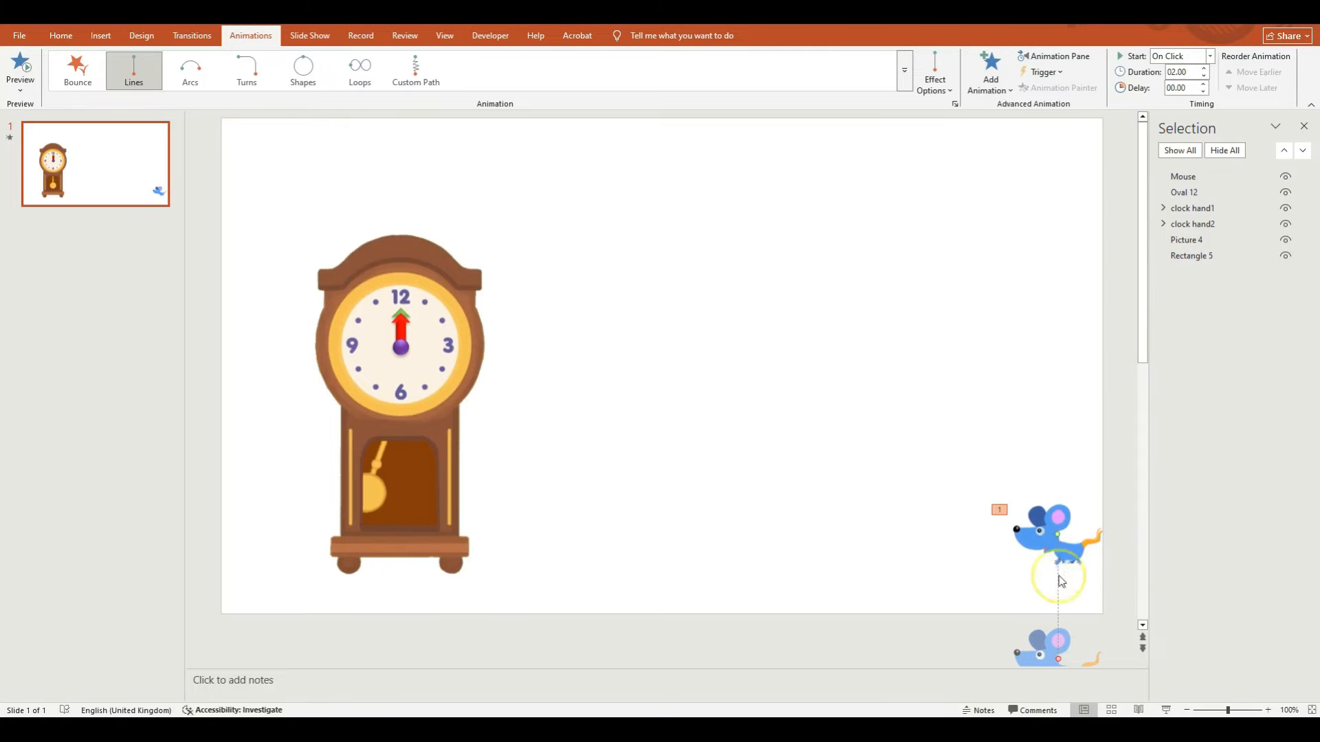
left_click_drag(1057, 656, 514, 543)
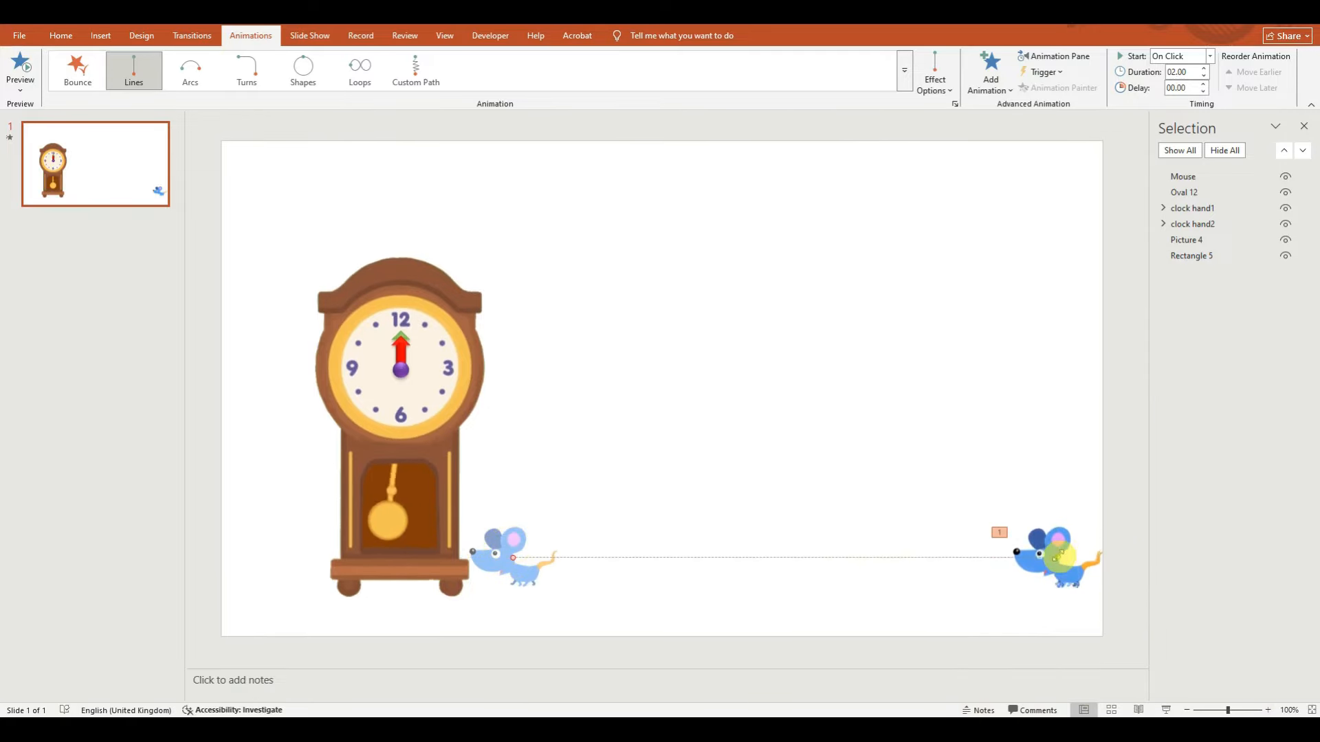
left_click_drag(1059, 557, 1160, 556)
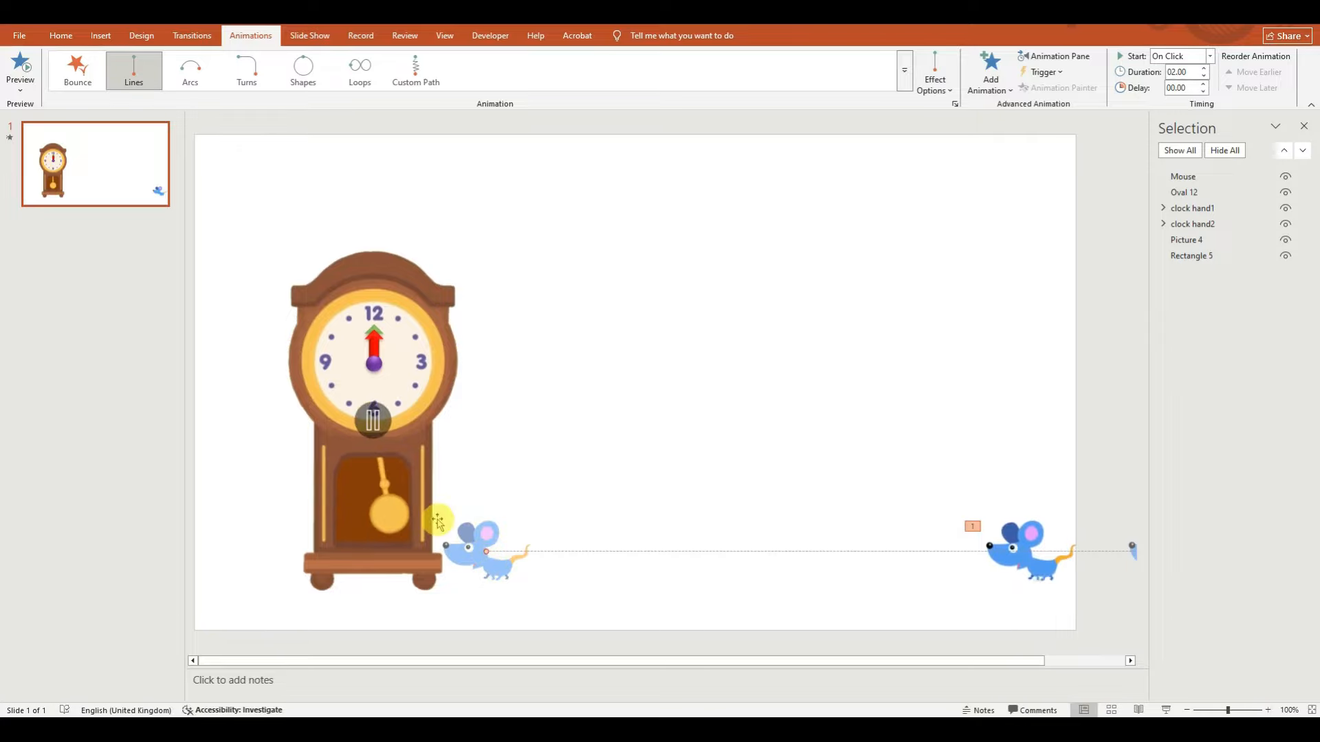
left_click(1210, 56)
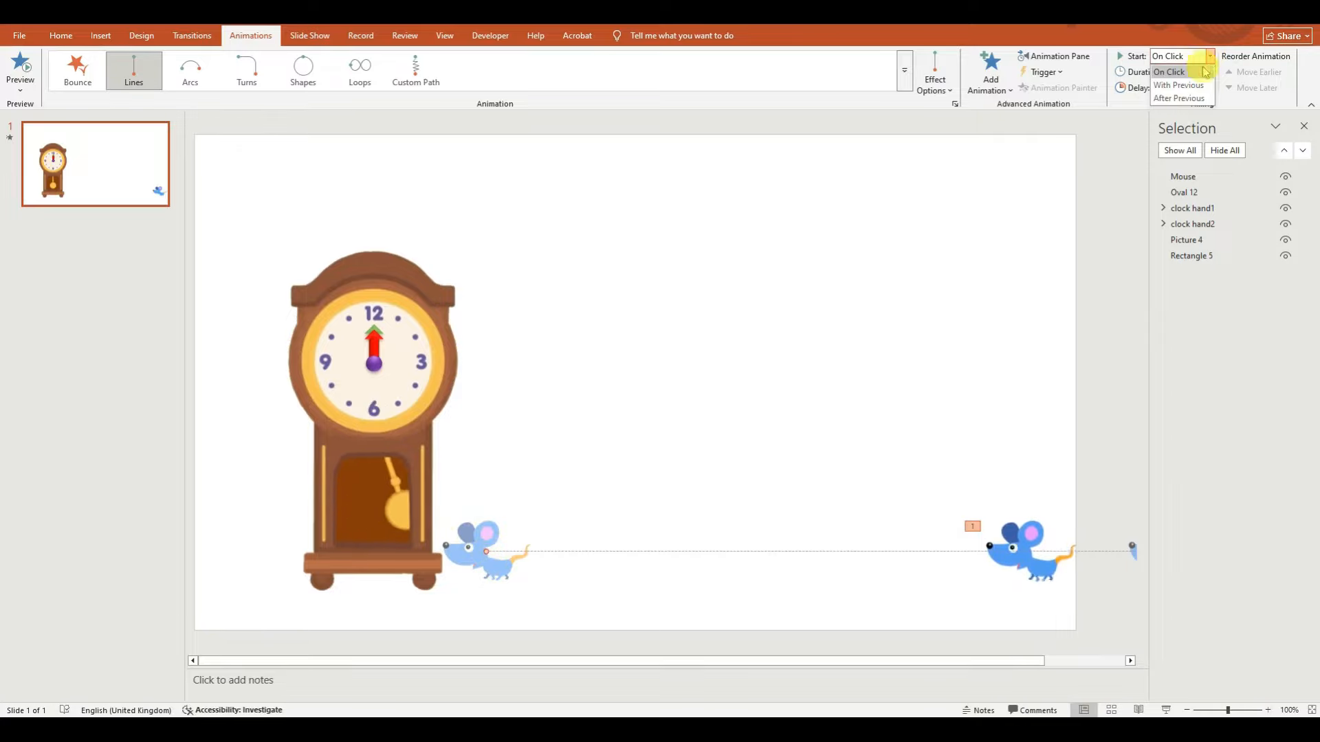
left_click(1187, 85)
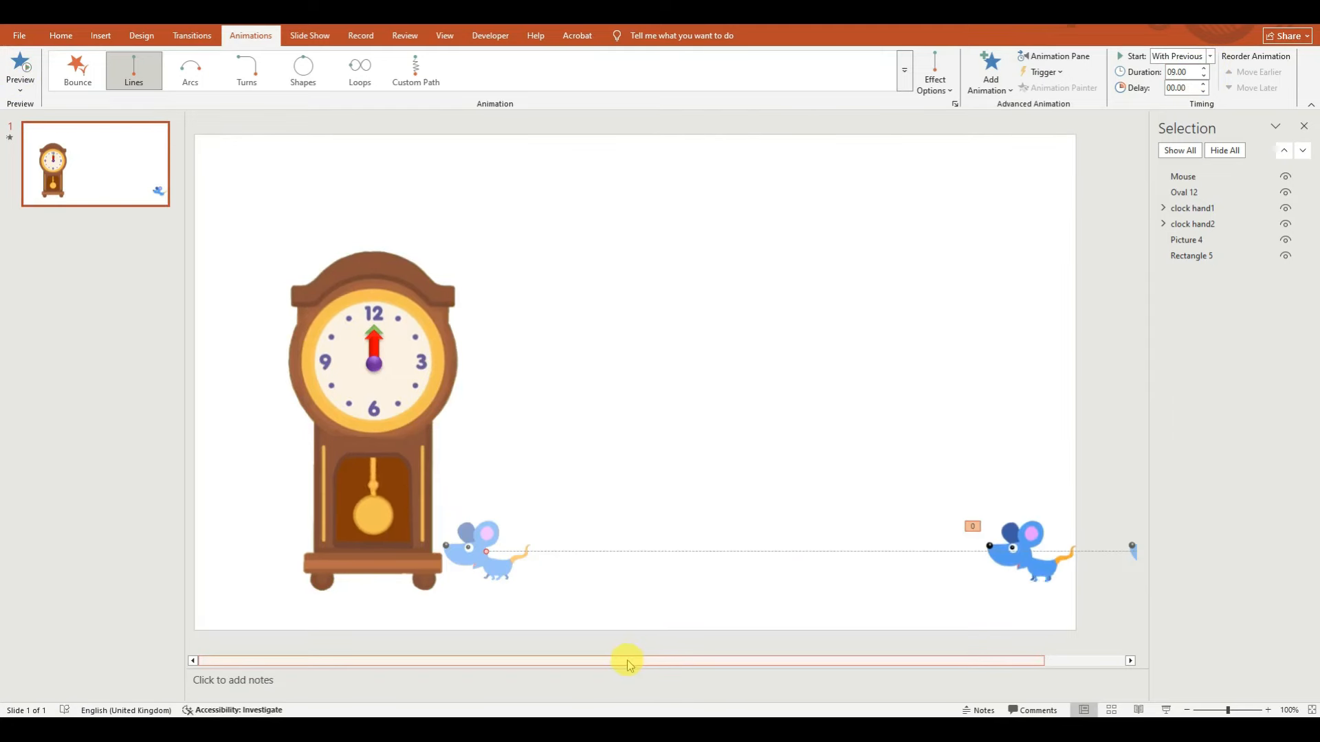
Step: Add a Spin emphasis animation to the mouse, then show the slide's animation list in place of the object list
left_click(1001, 84)
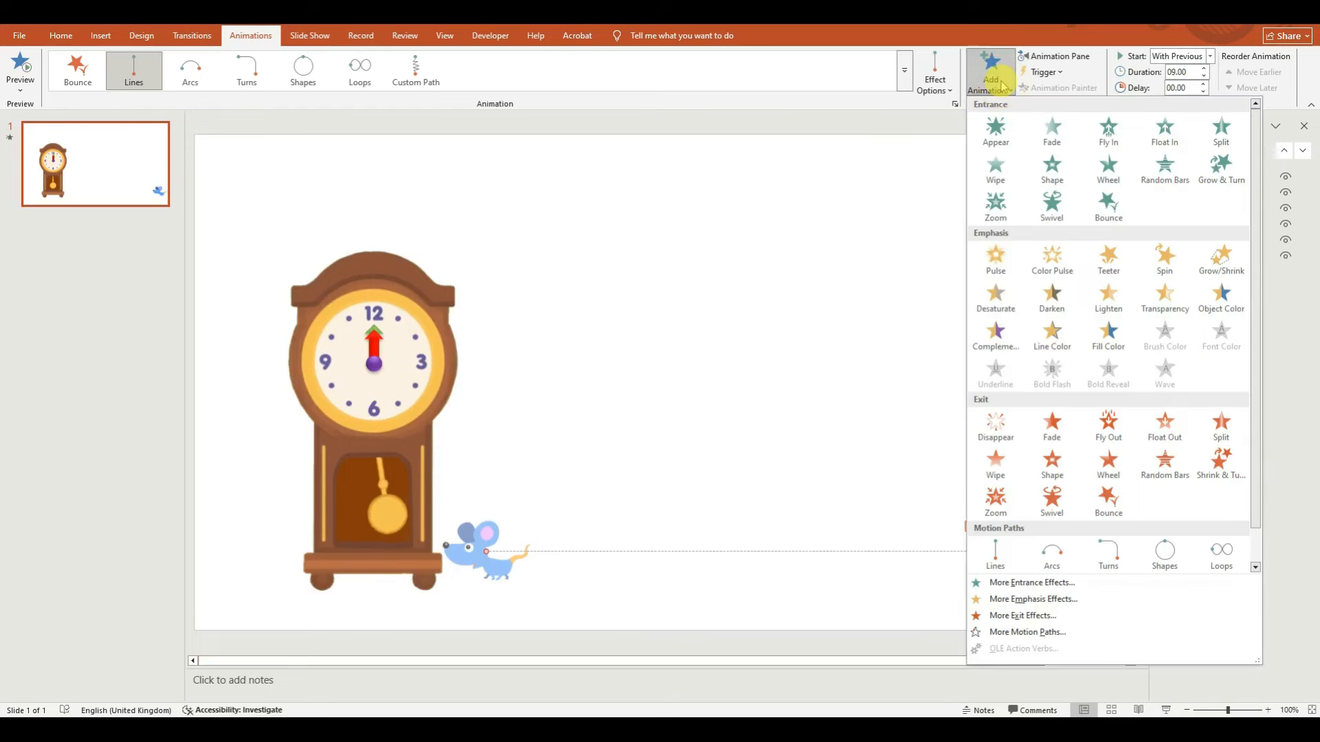
left_click(1159, 263)
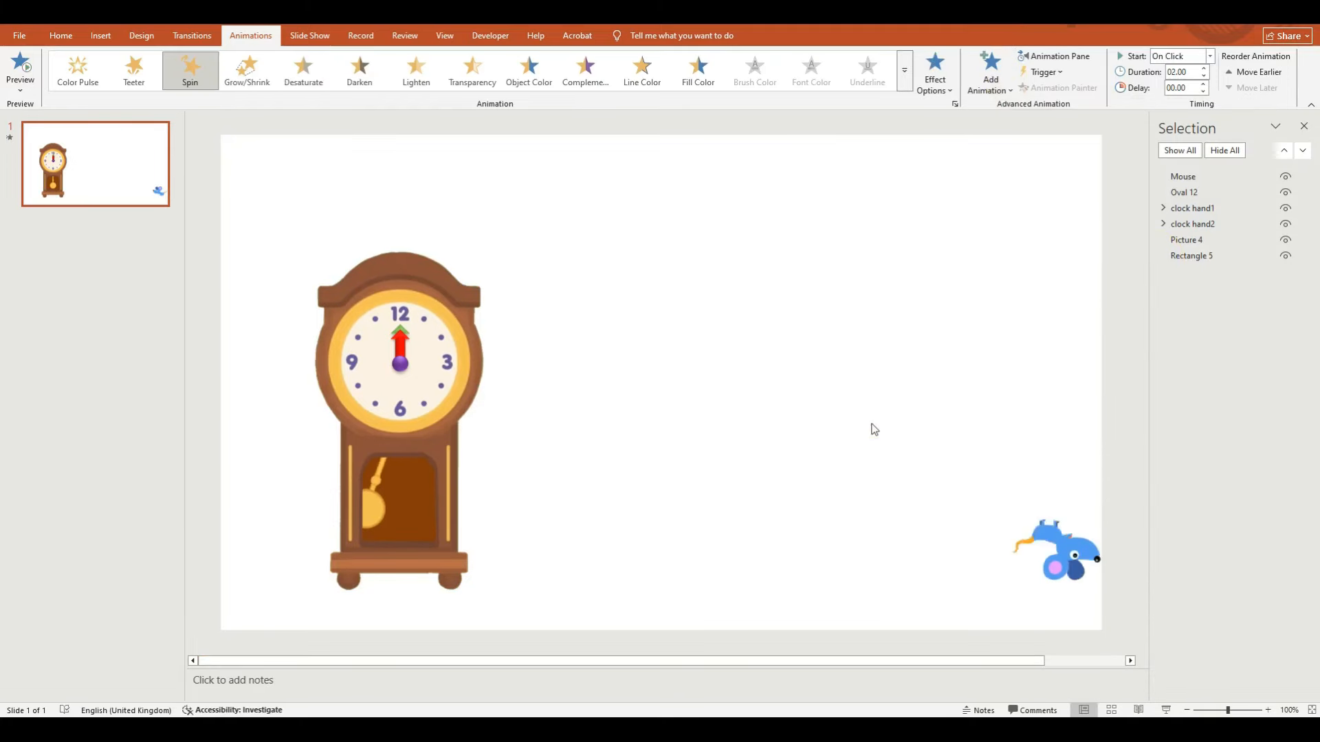
left_click(1064, 581)
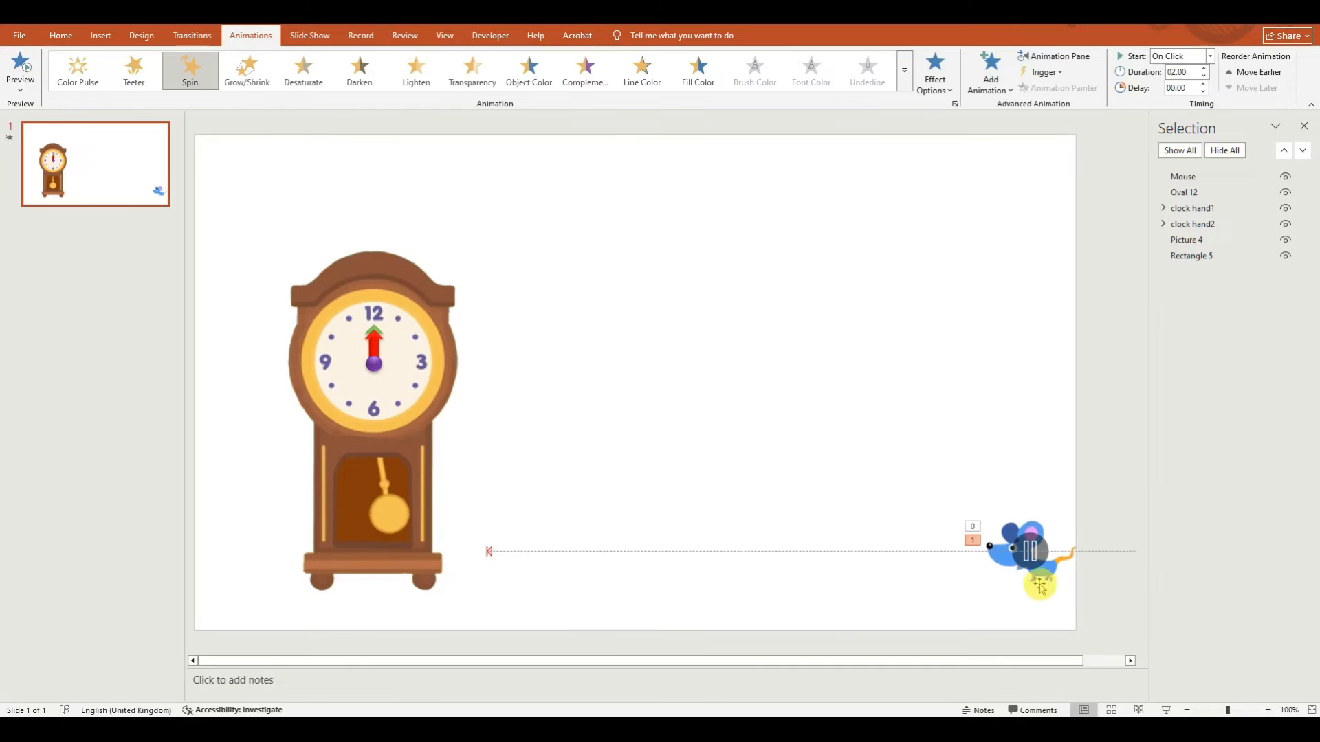
left_click_drag(1011, 661, 1047, 661)
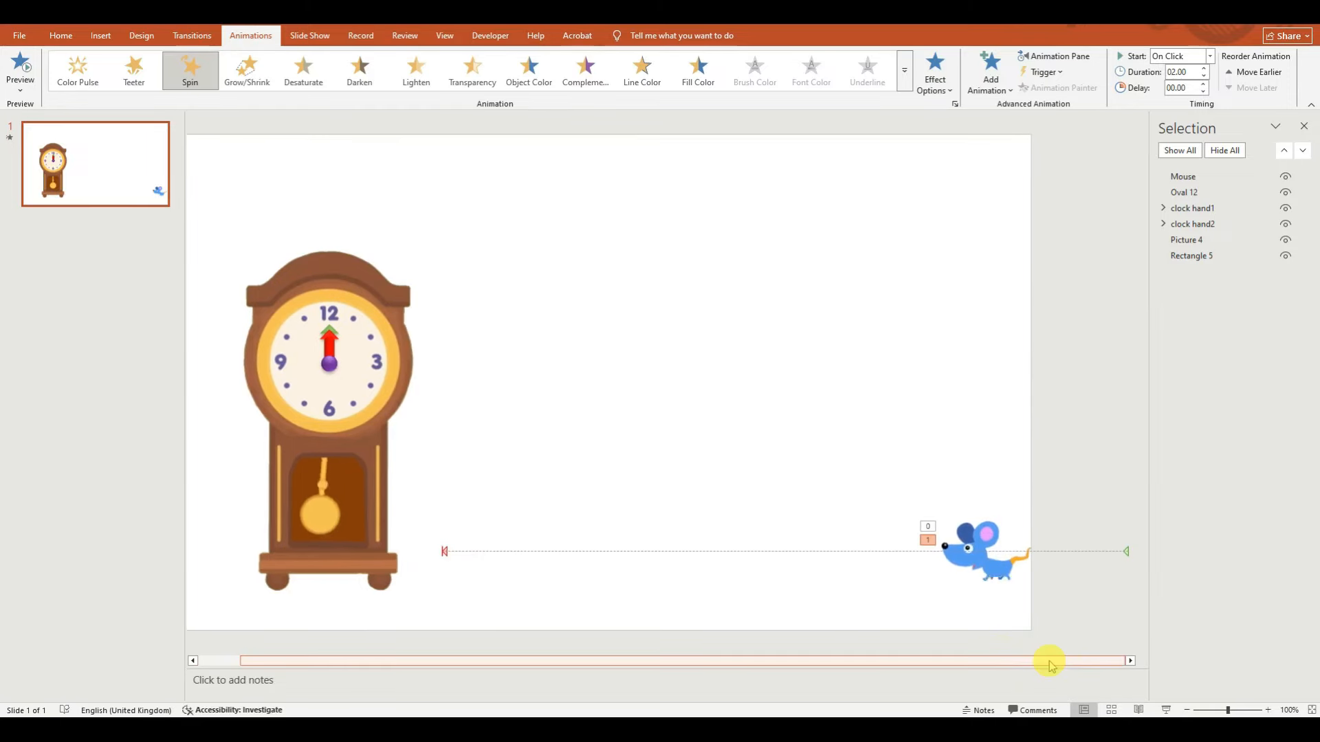
left_click(1074, 58)
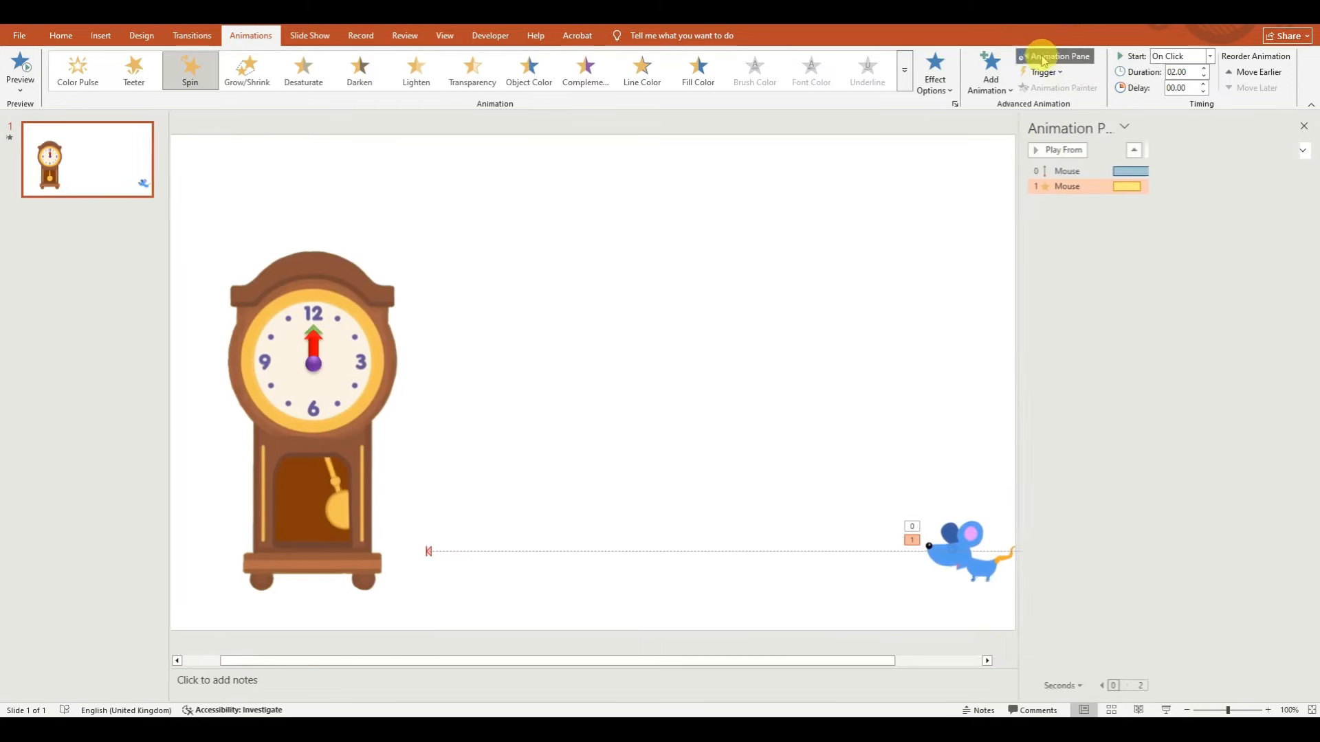
left_click(1305, 127)
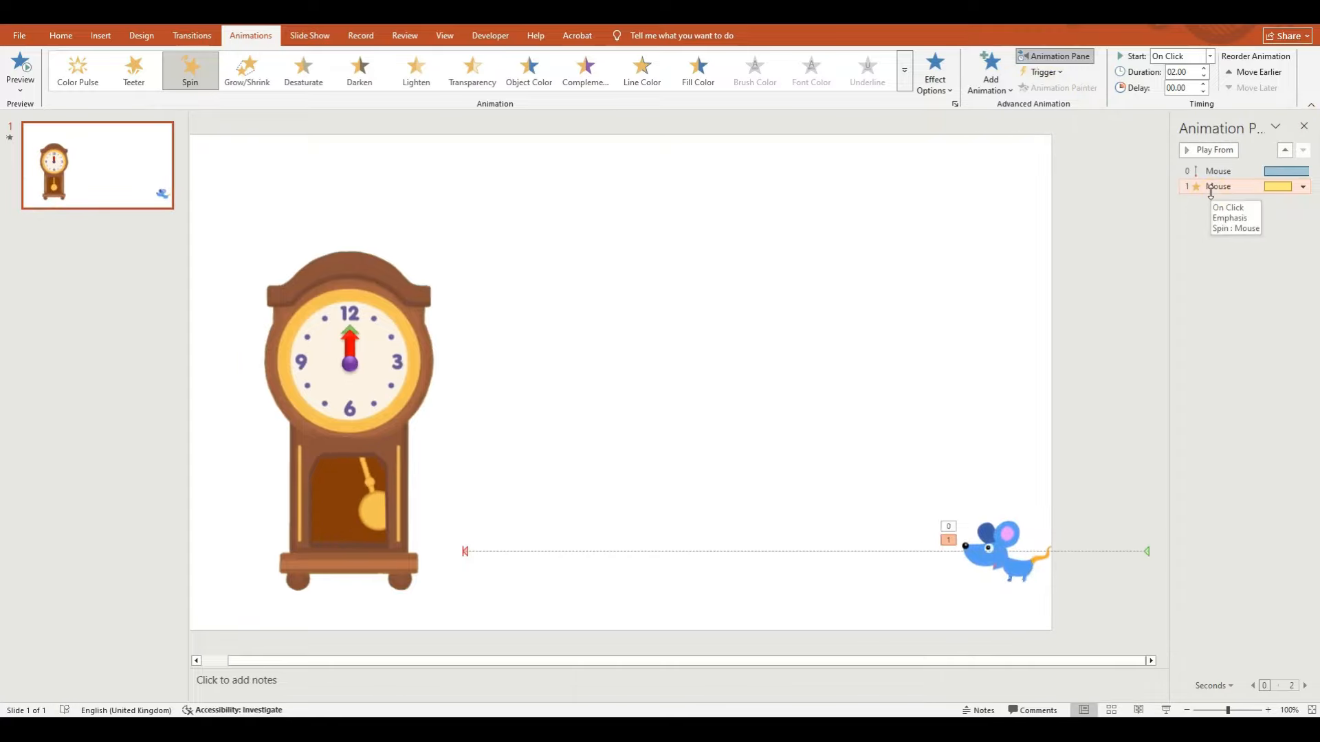
Step: Set the mouse's Spin amount to a clockwise Quarter Spin
right_click(1212, 193)
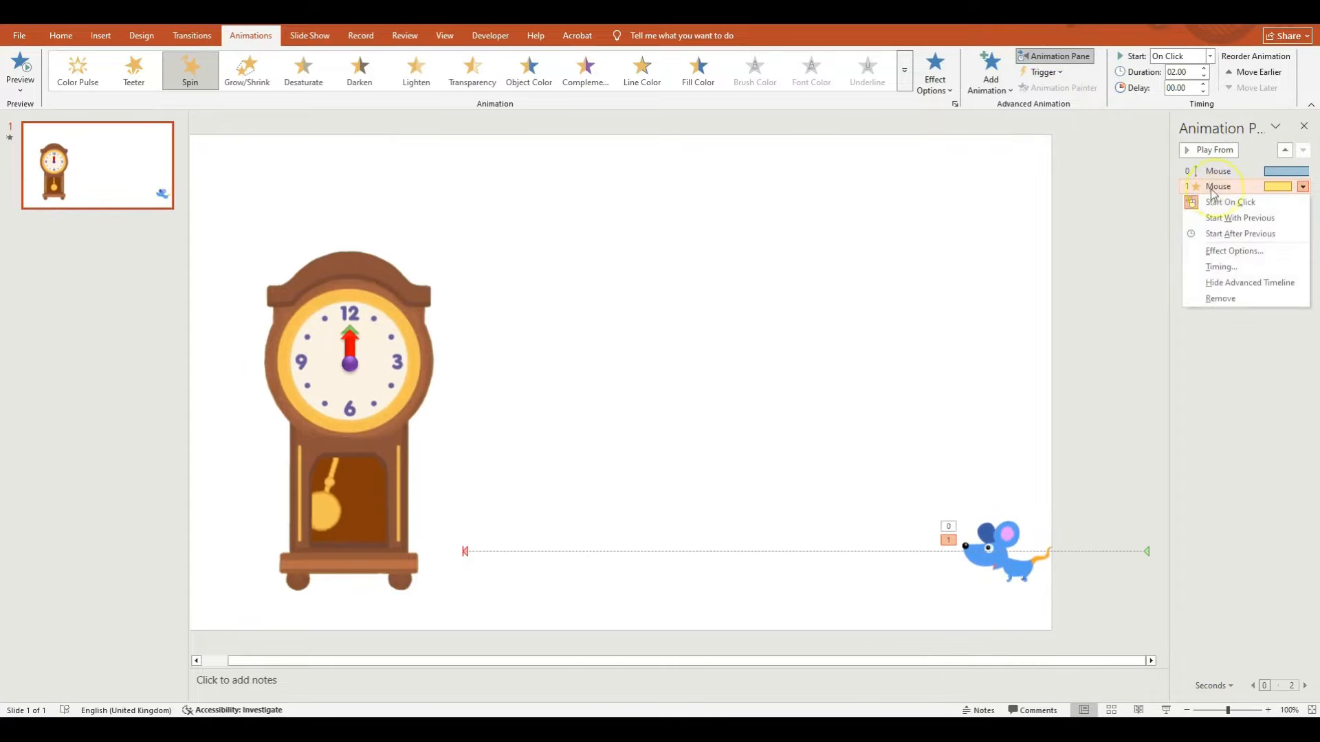
left_click(1232, 251)
left_click(730, 292)
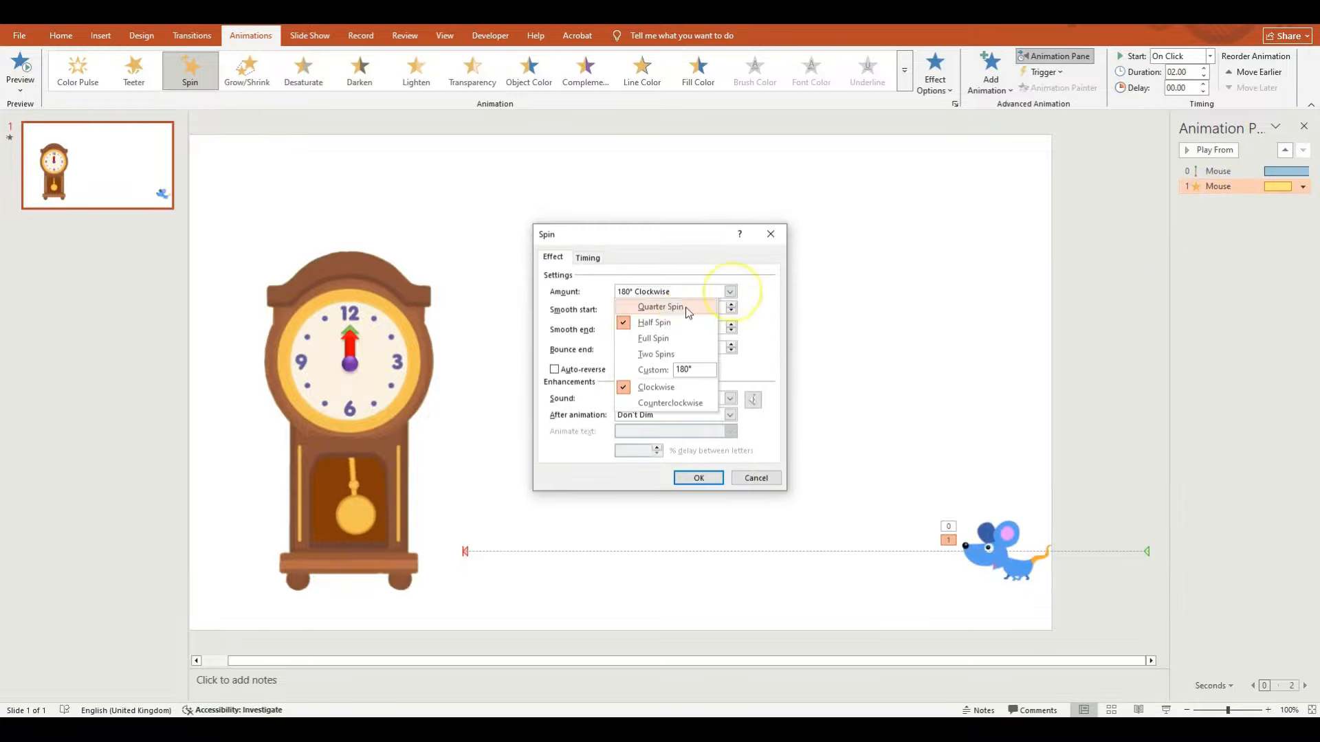
left_click(674, 311)
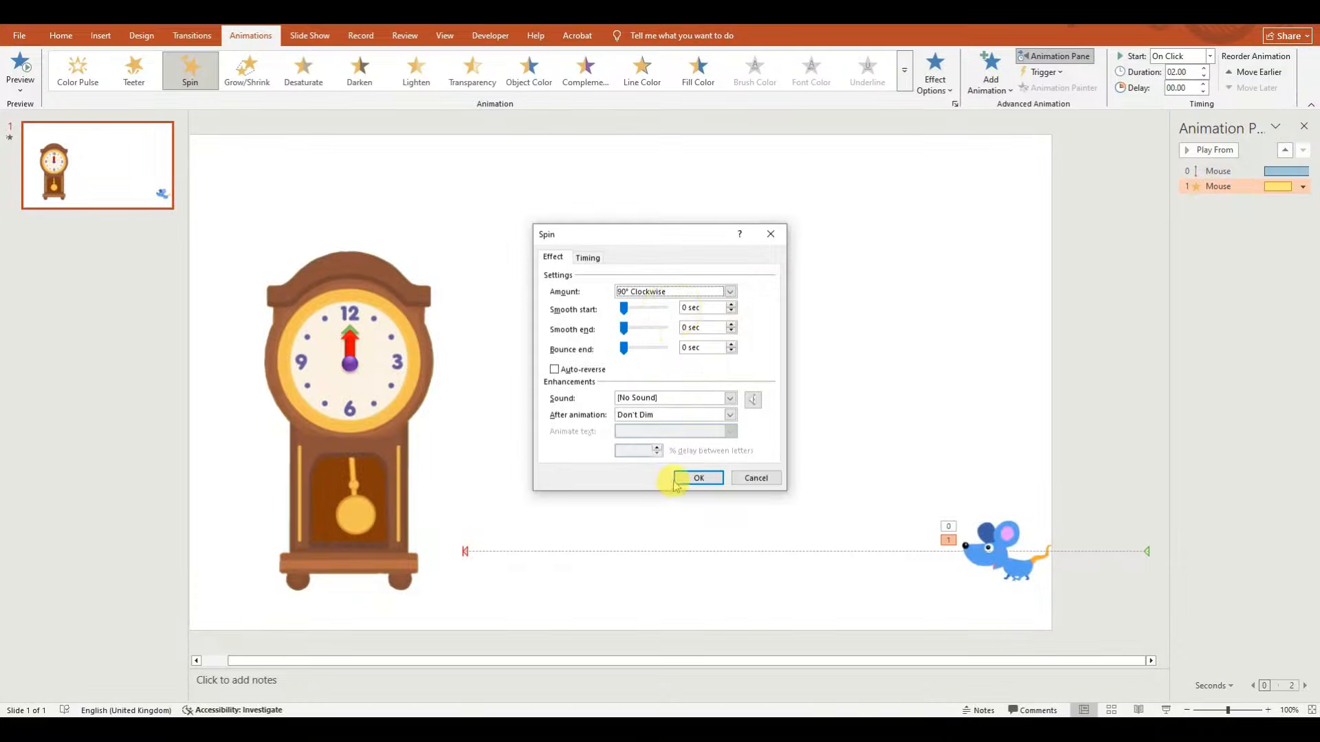
Step: Set the mouse's Spin to start With Previous, with a delay of 8.75 seconds and a duration of 0.5 seconds
left_click(587, 258)
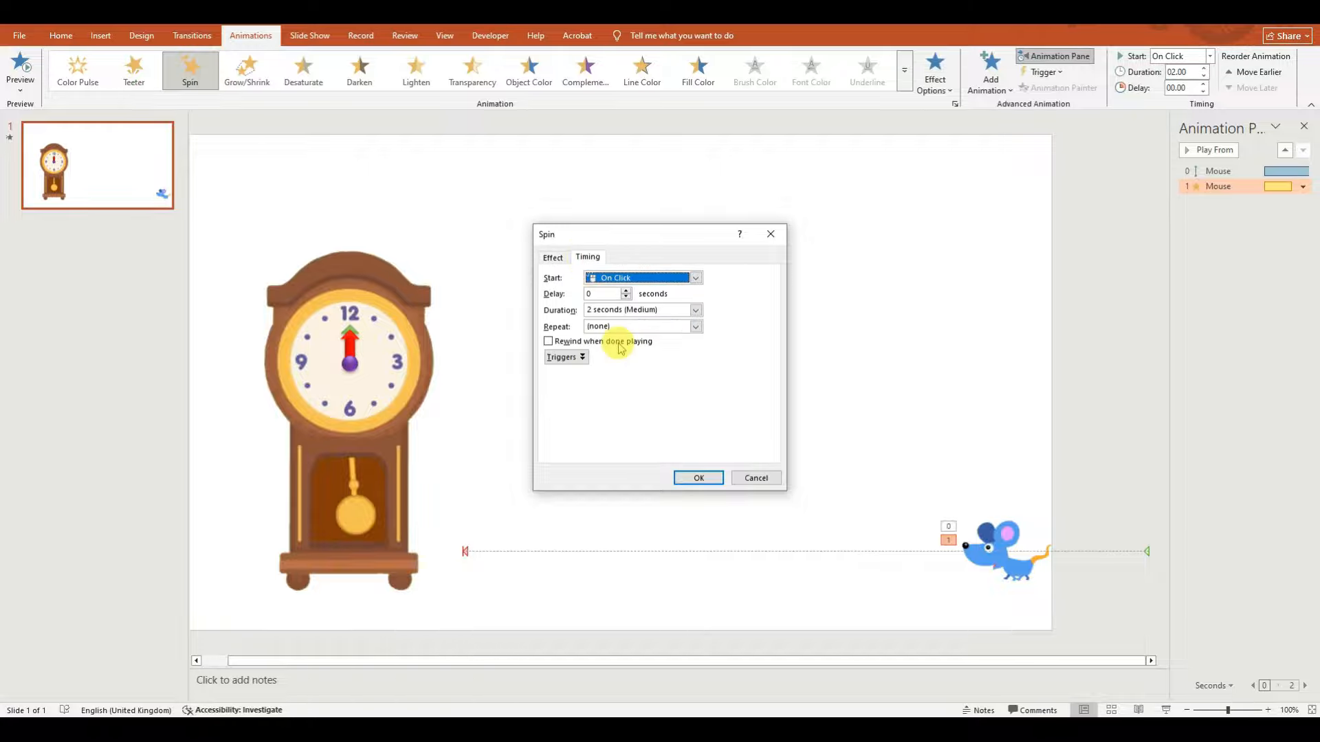
left_click(696, 279)
left_click(639, 303)
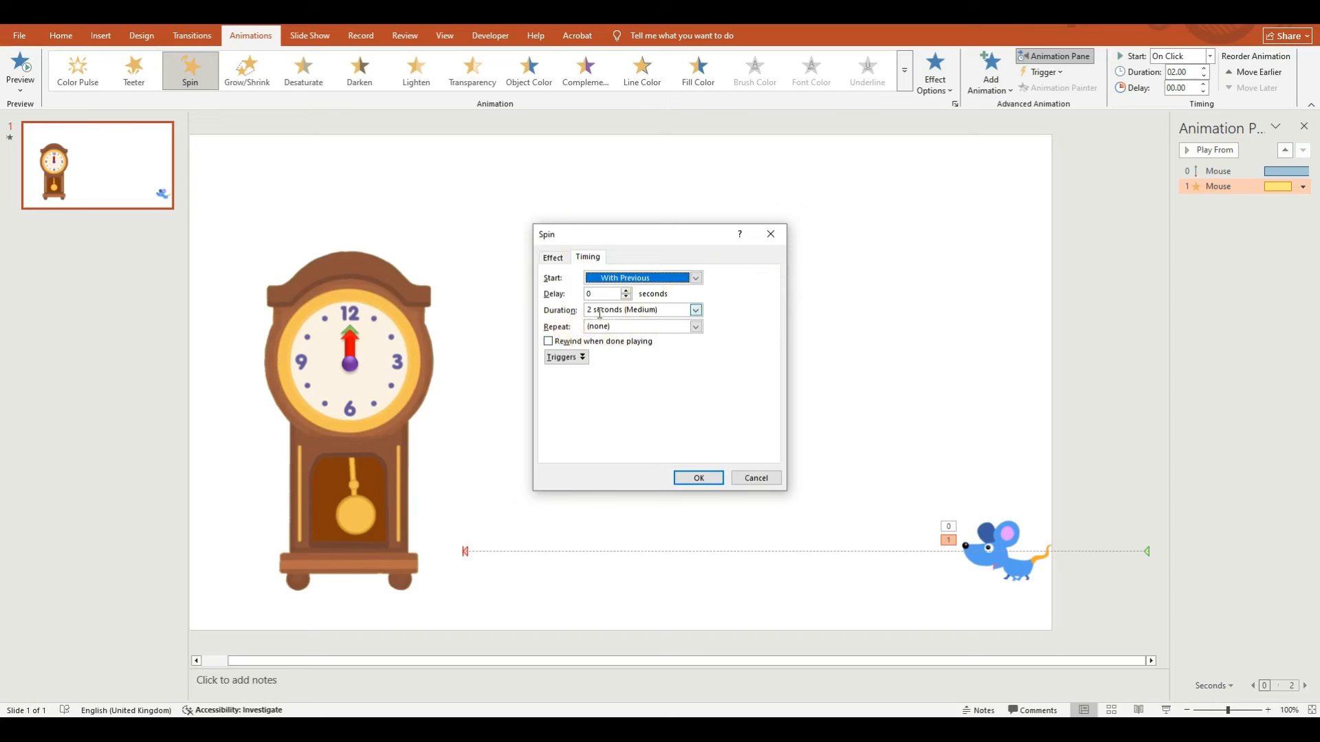
left_click_drag(598, 297, 578, 301)
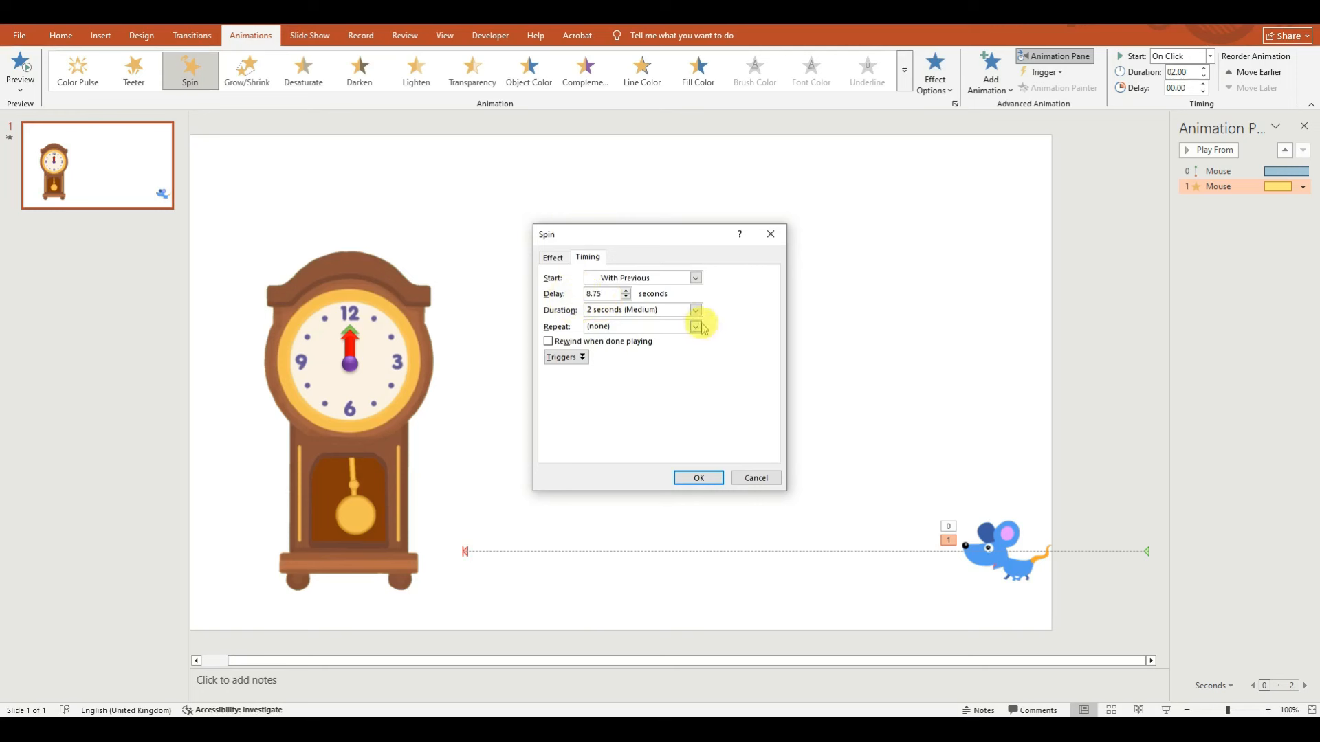
left_click_drag(664, 310, 563, 307)
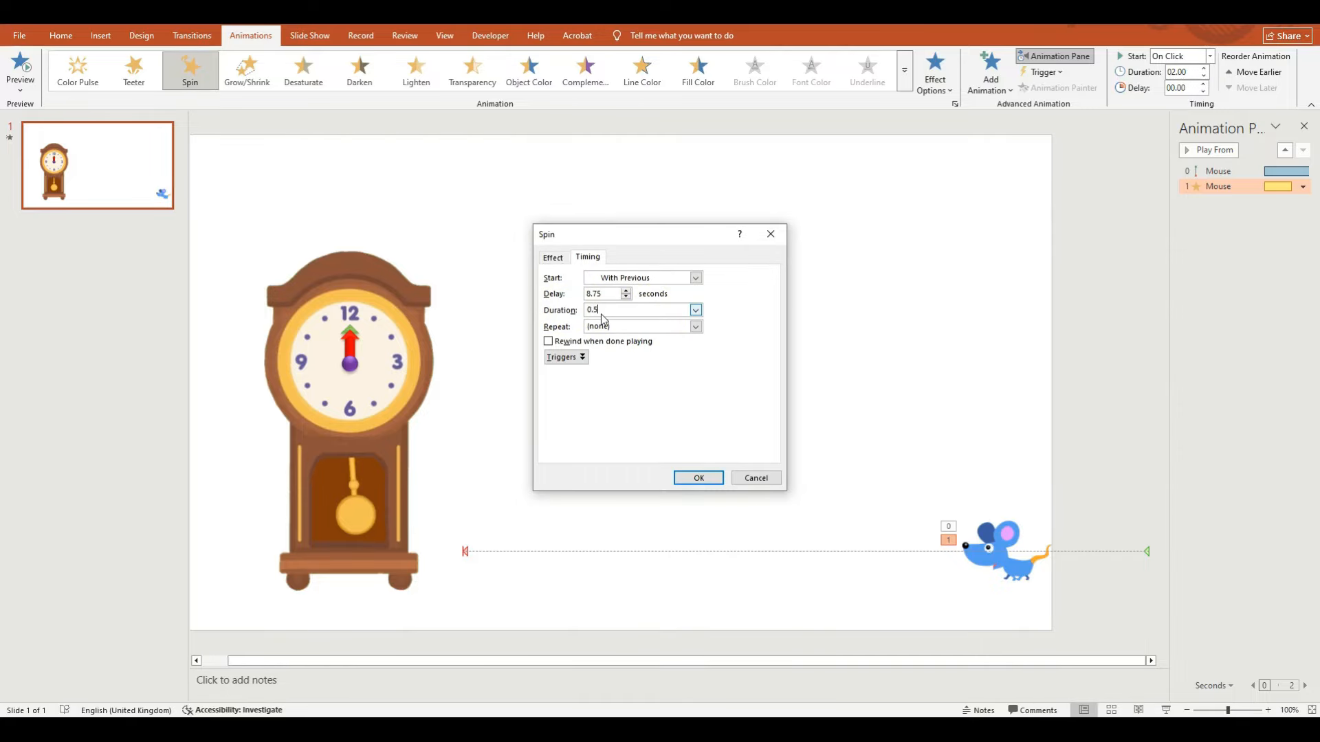
left_click(699, 479)
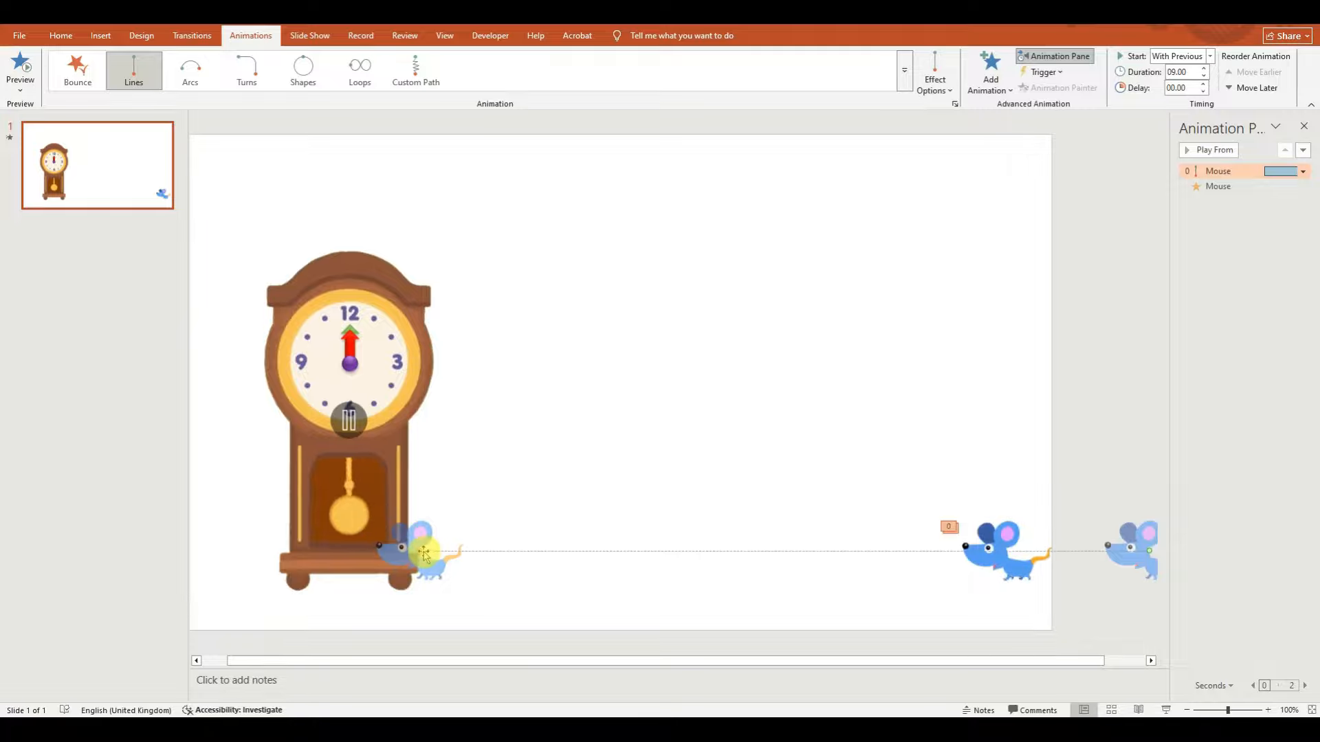
Step: Adjust the end of the mouse's horizontal path at the clock's base and add a second Lines motion path to the mouse
left_click_drag(418, 552, 440, 551)
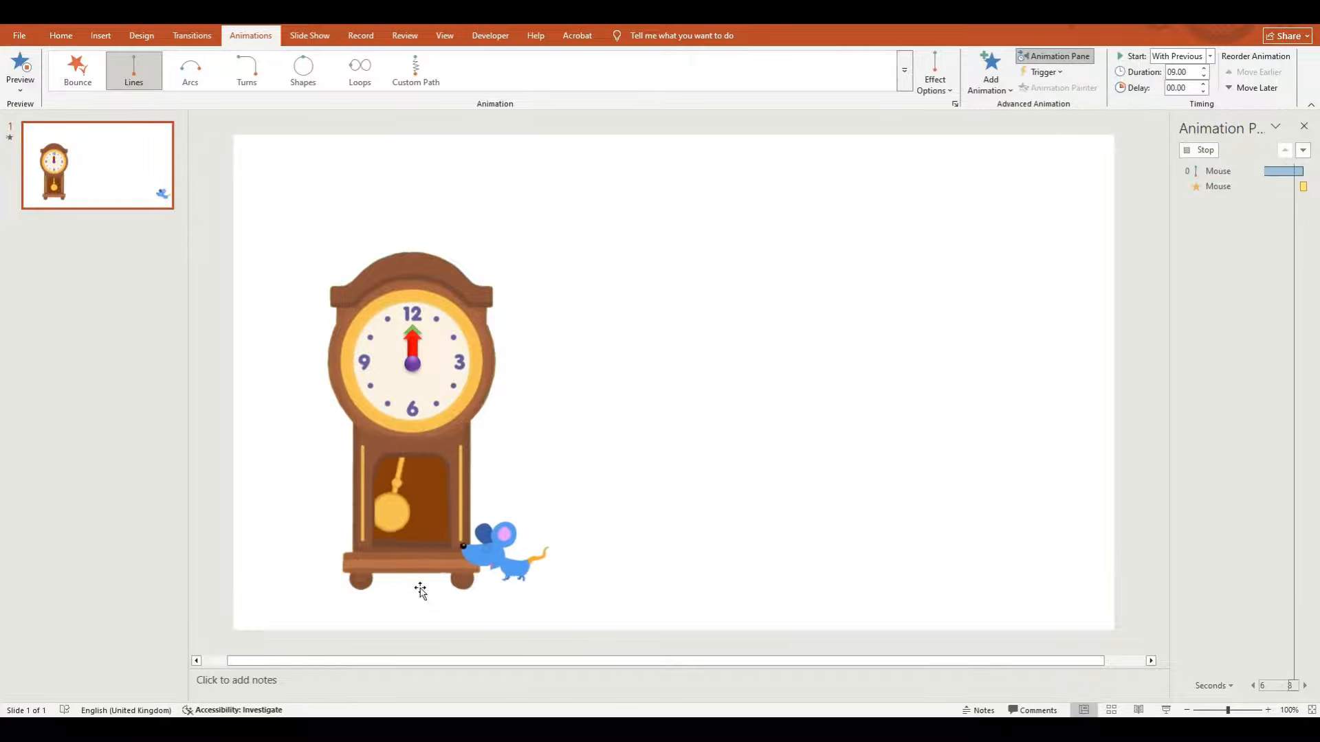
left_click(988, 92)
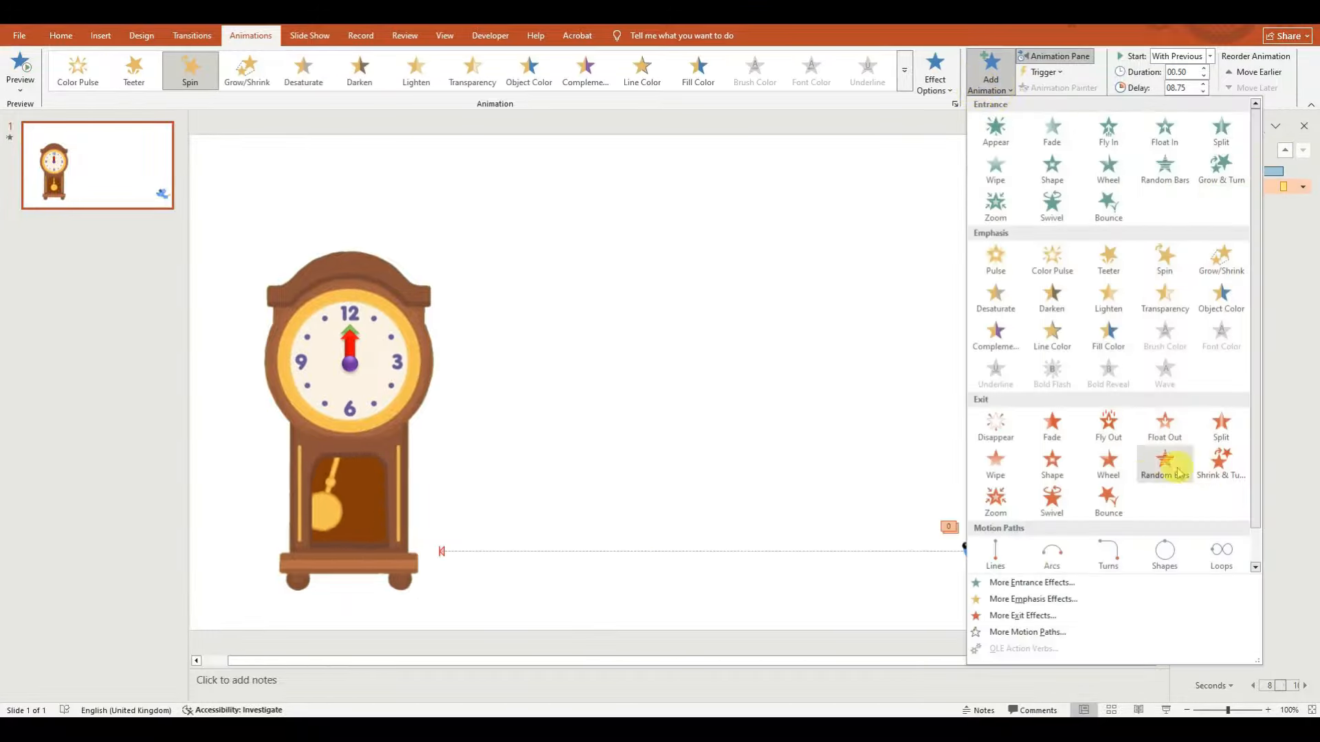
left_click(995, 554)
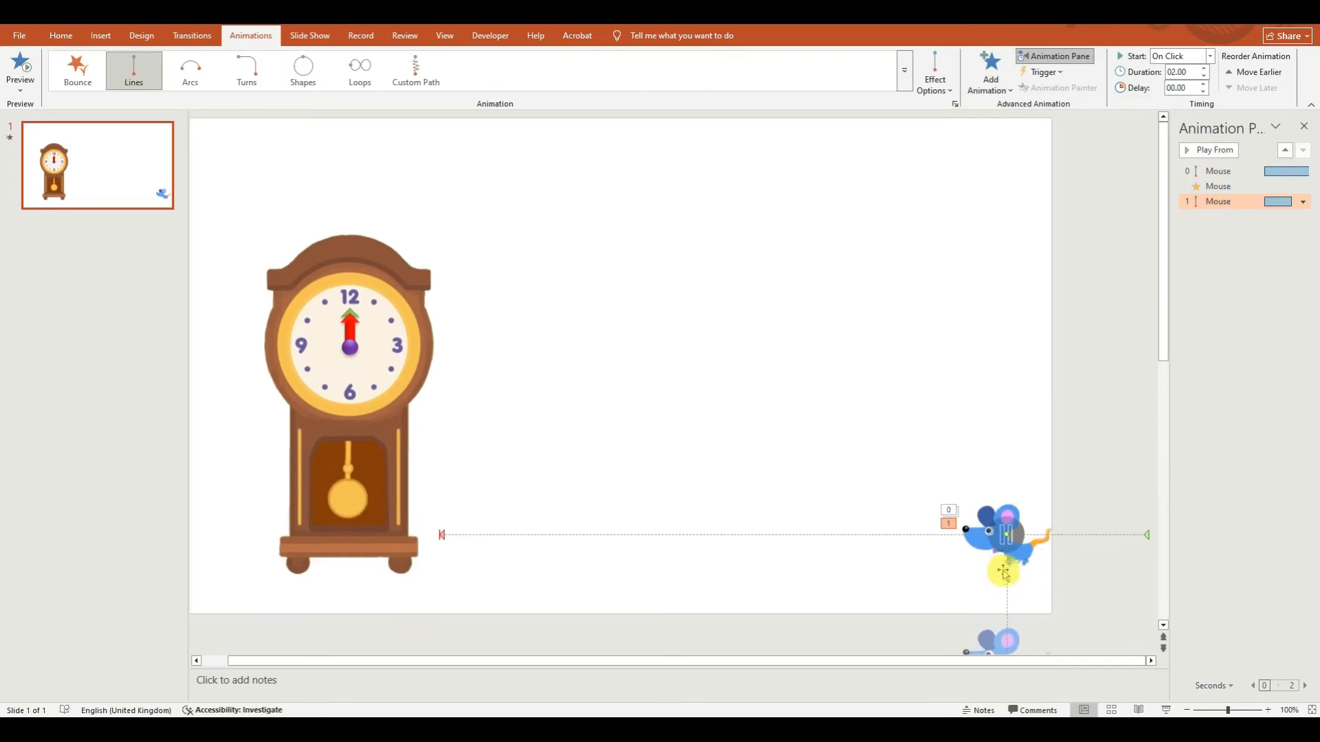
Step: Reposition the second motion path so it runs vertically from the first path's end at the clock's base up beside the clock face
left_click_drag(1007, 572, 462, 522)
left_click(552, 379)
left_click_drag(552, 379, 427, 422)
left_click(451, 538)
left_click_drag(462, 525, 437, 545)
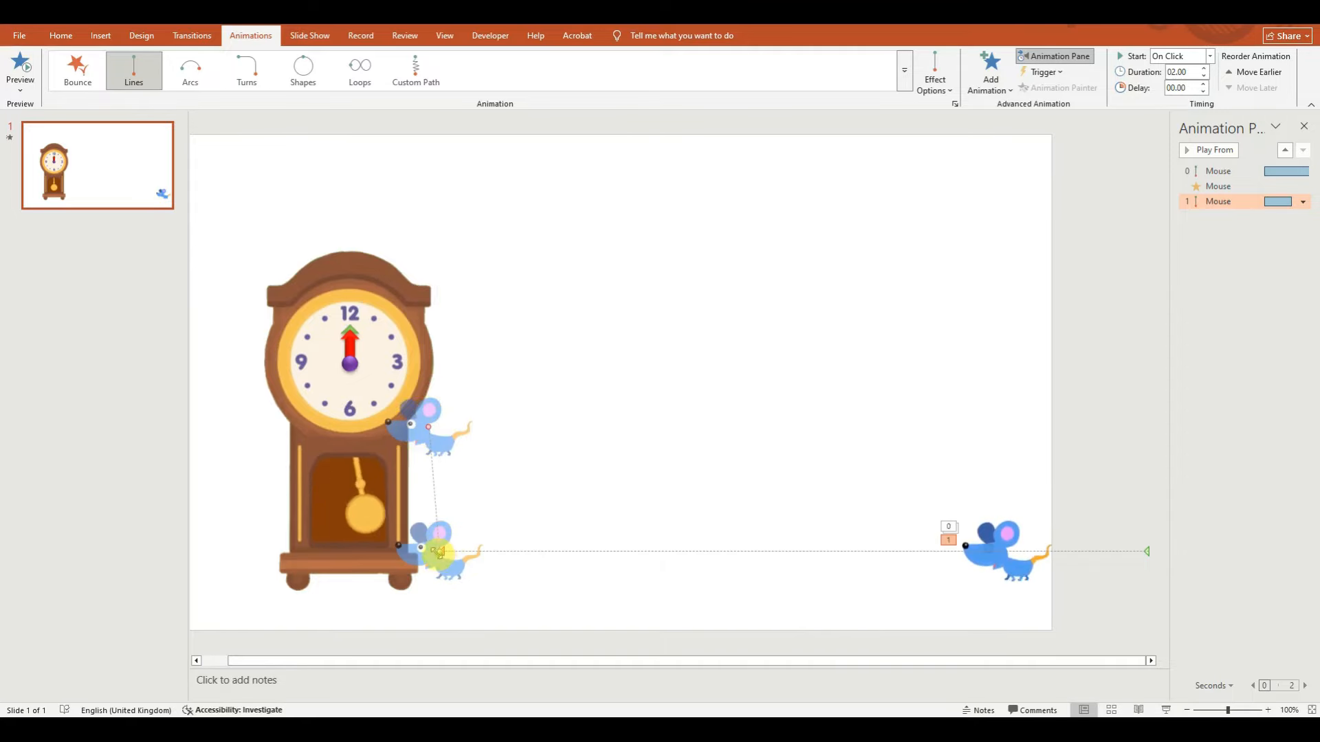
left_click_drag(427, 435, 437, 438)
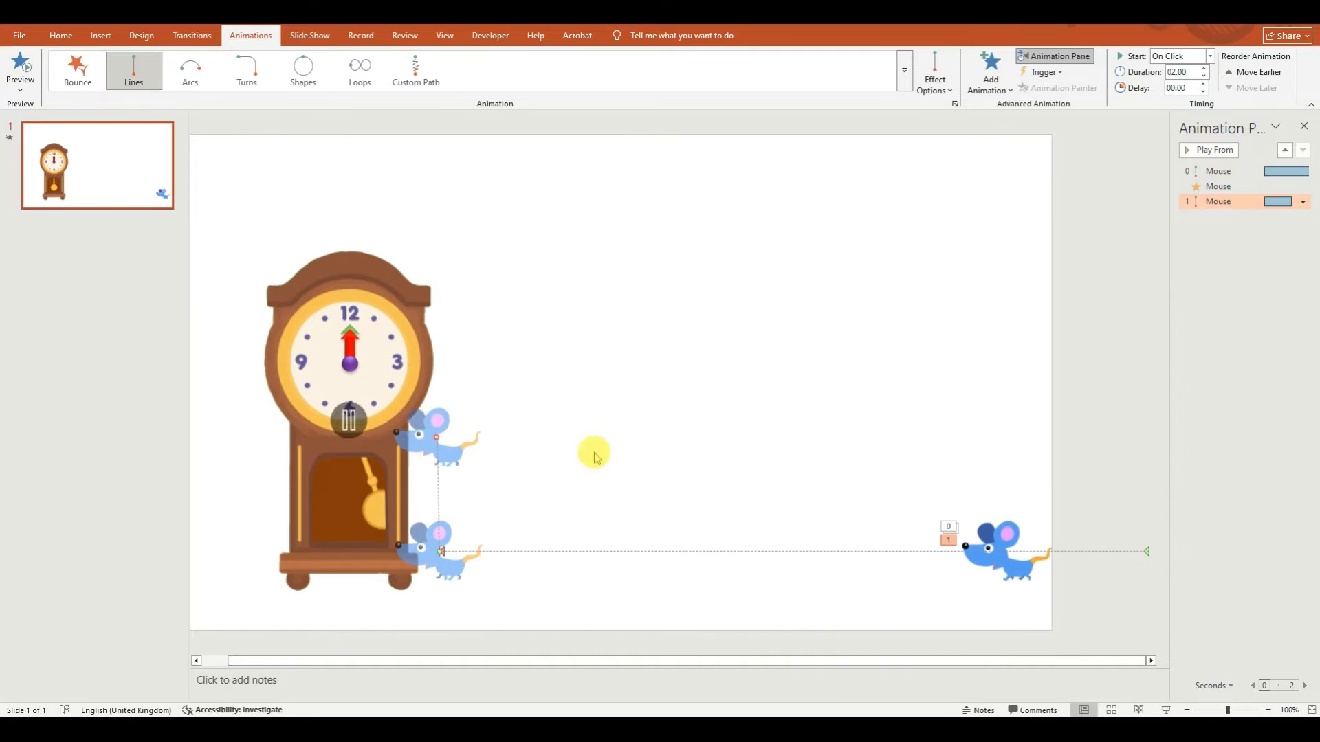
Step: Add another Spin emphasis to the mouse, starting With Previous with a delay of 10.75 seconds
left_click(152, 80)
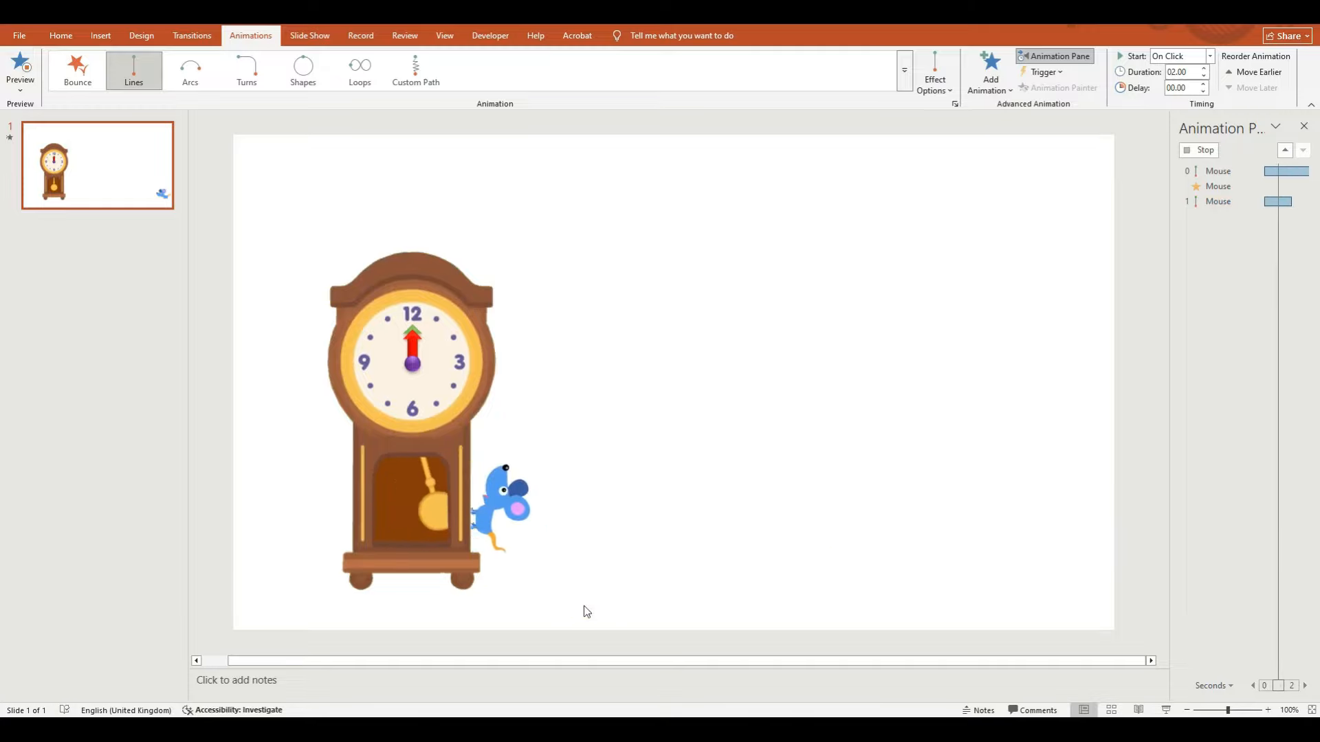
left_click(998, 84)
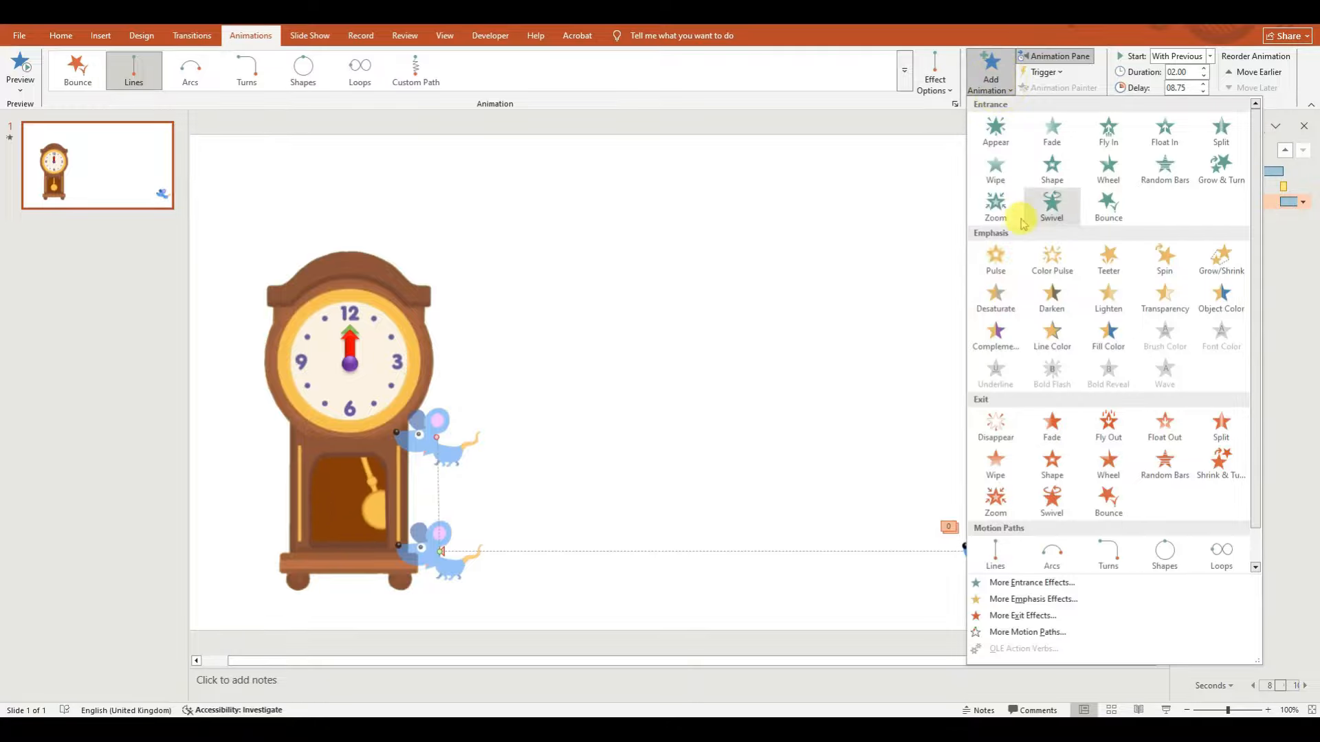
left_click(1164, 259)
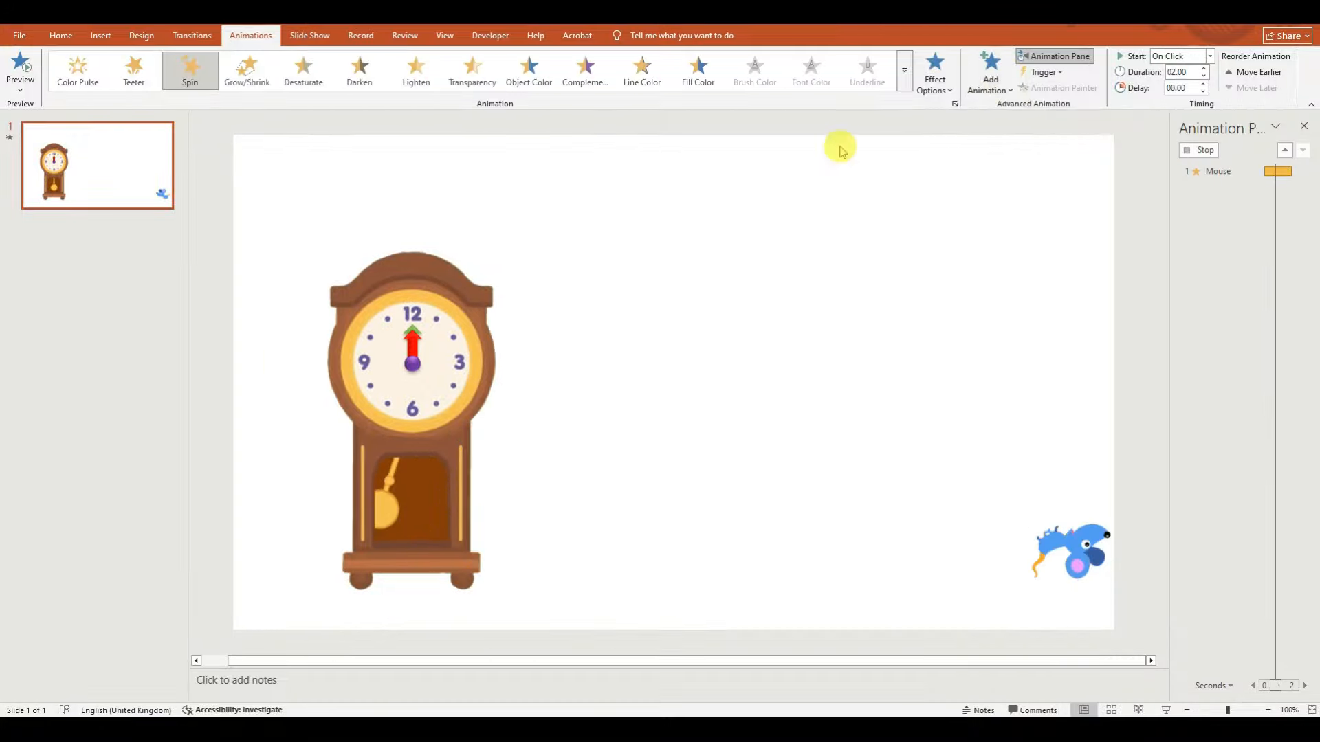
right_click(1224, 218)
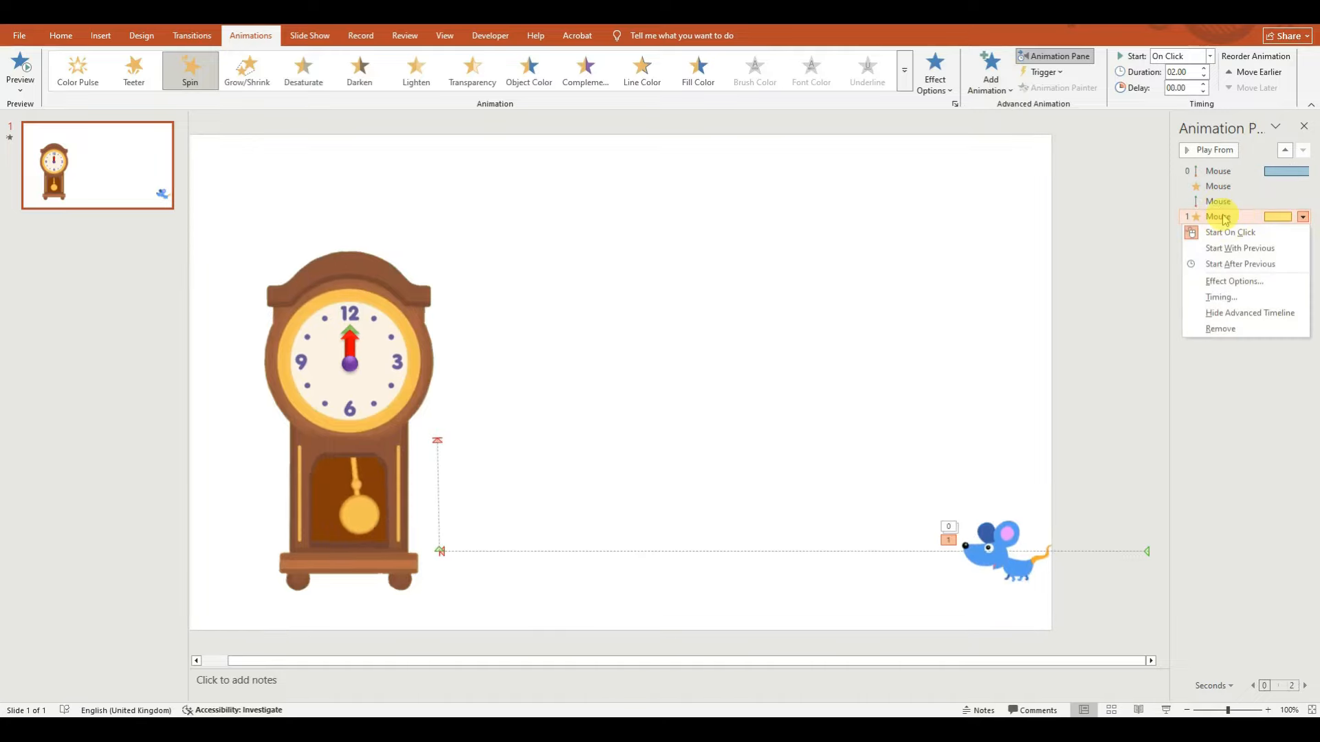
left_click(1230, 248)
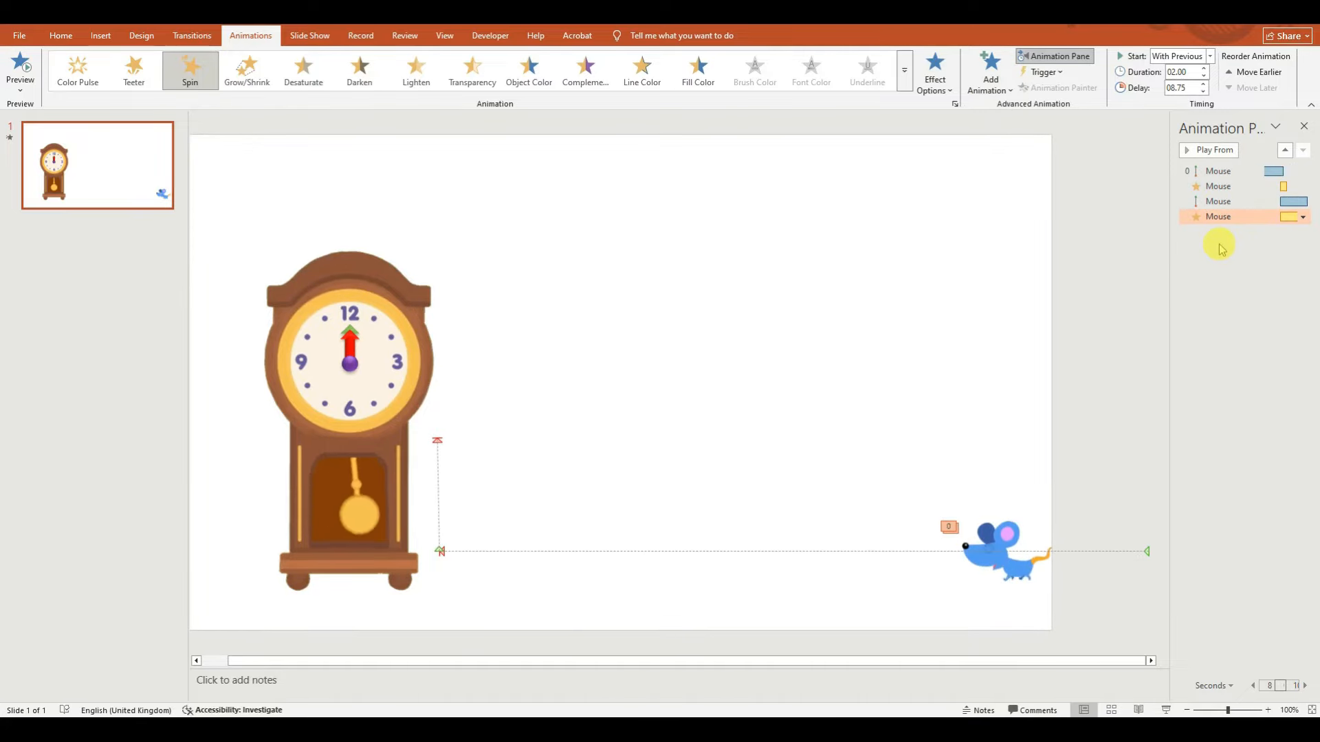
left_click(1173, 89)
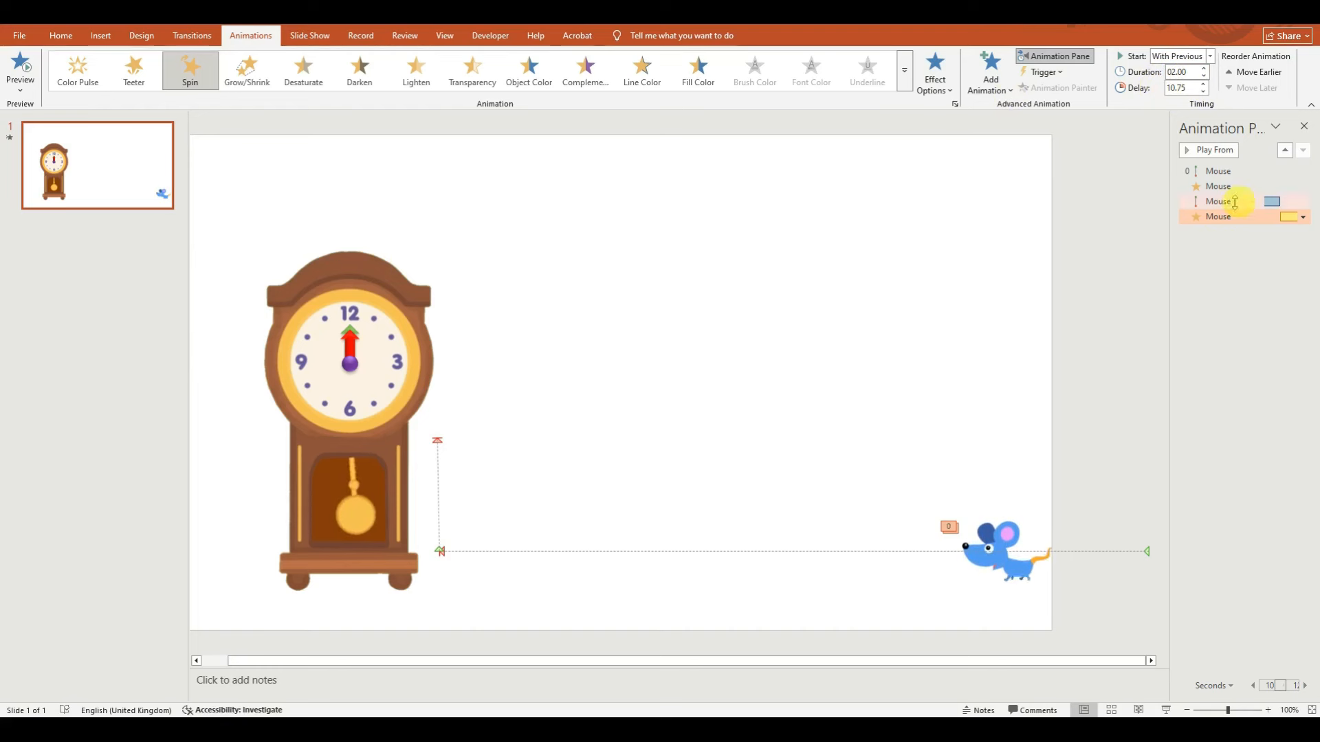
Step: Set the newest Spin's amount to a custom 60° clockwise and its duration to 1.5 seconds, and preview the animation
right_click(1216, 218)
left_click(1234, 281)
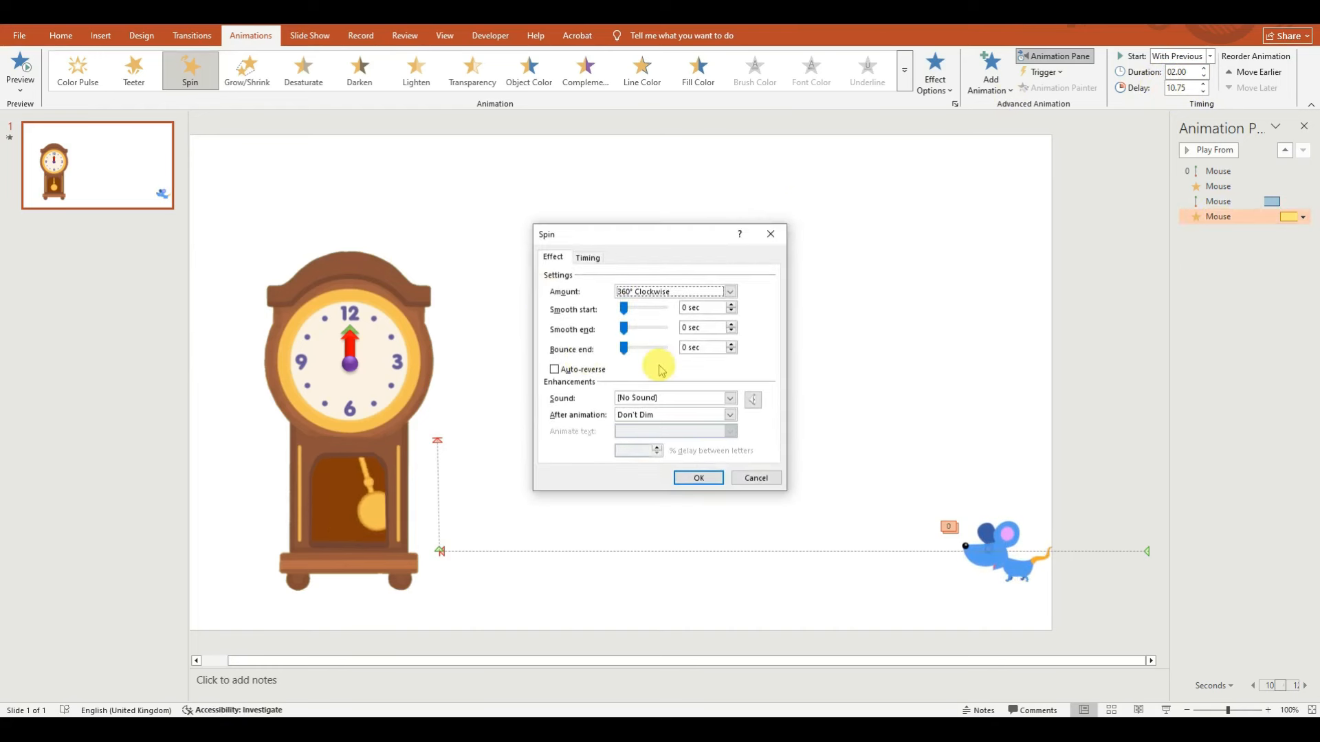
left_click(624, 292)
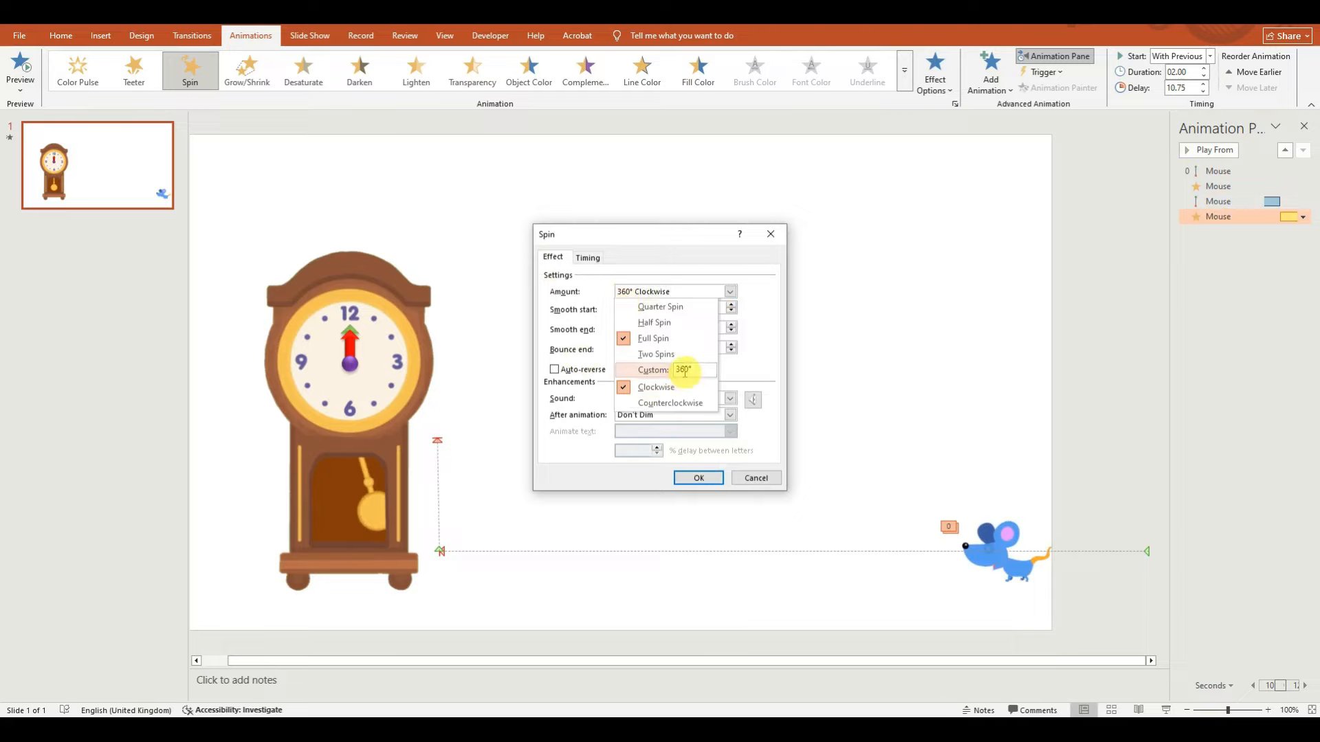
left_click(683, 369)
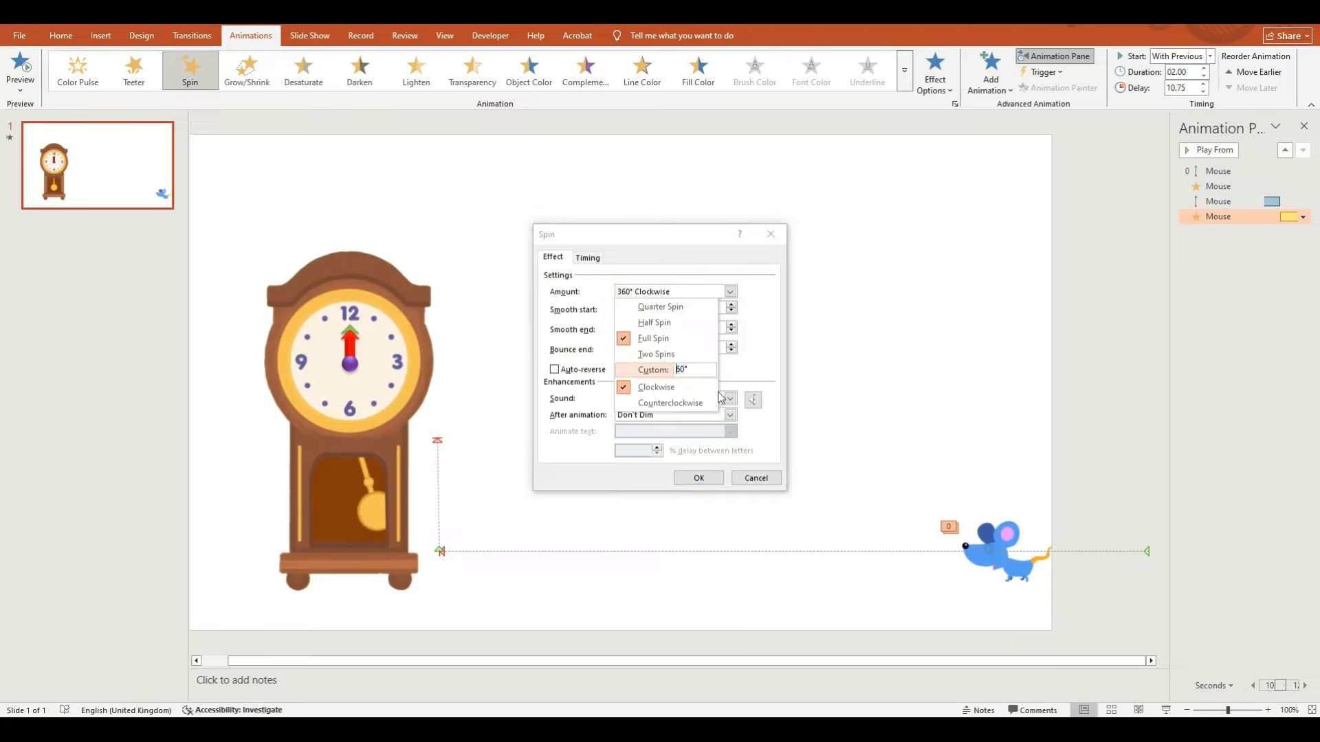
left_click(719, 397)
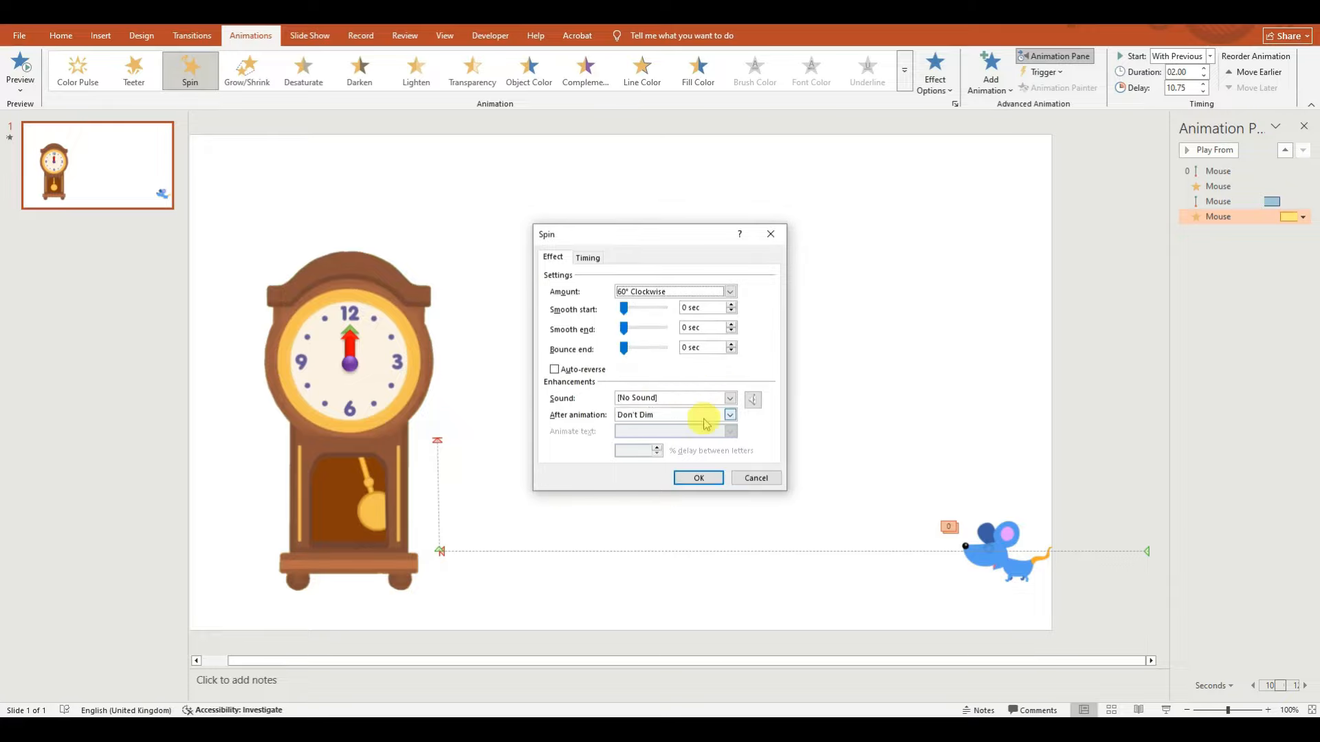
left_click(589, 258)
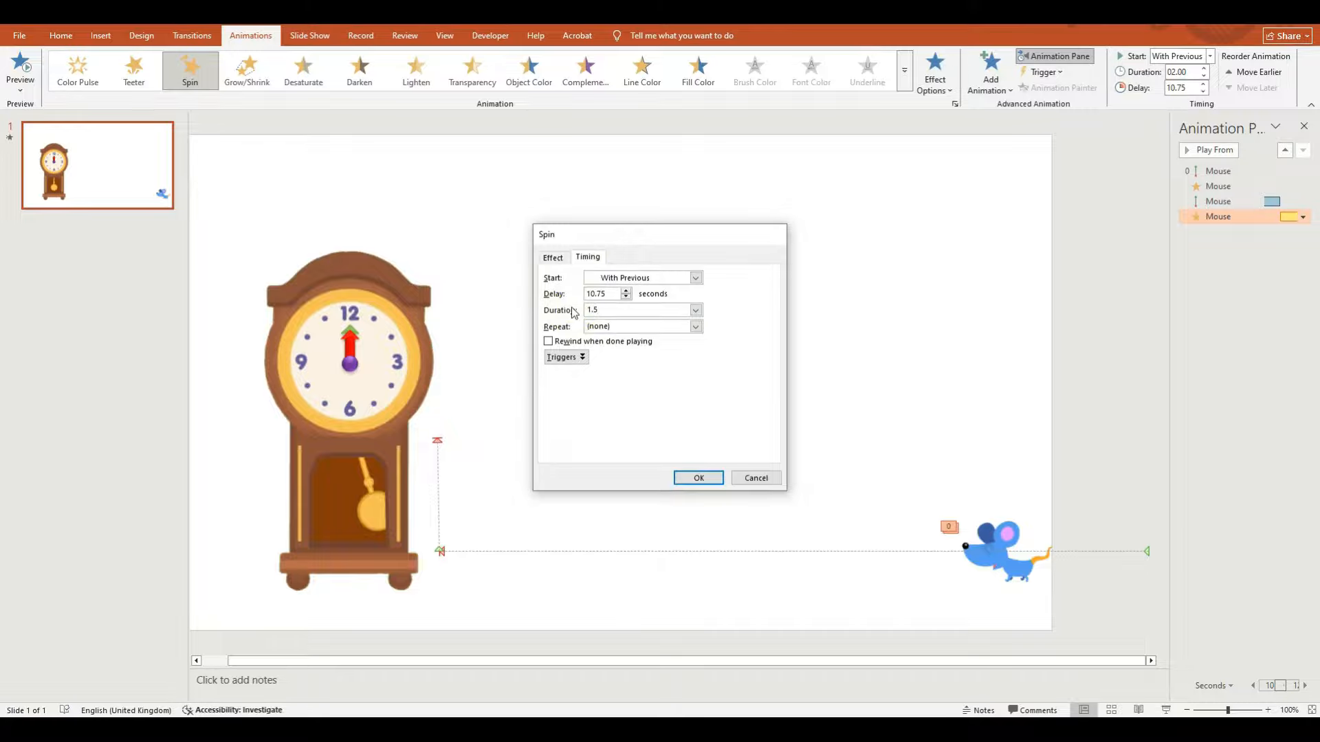
key("Return")
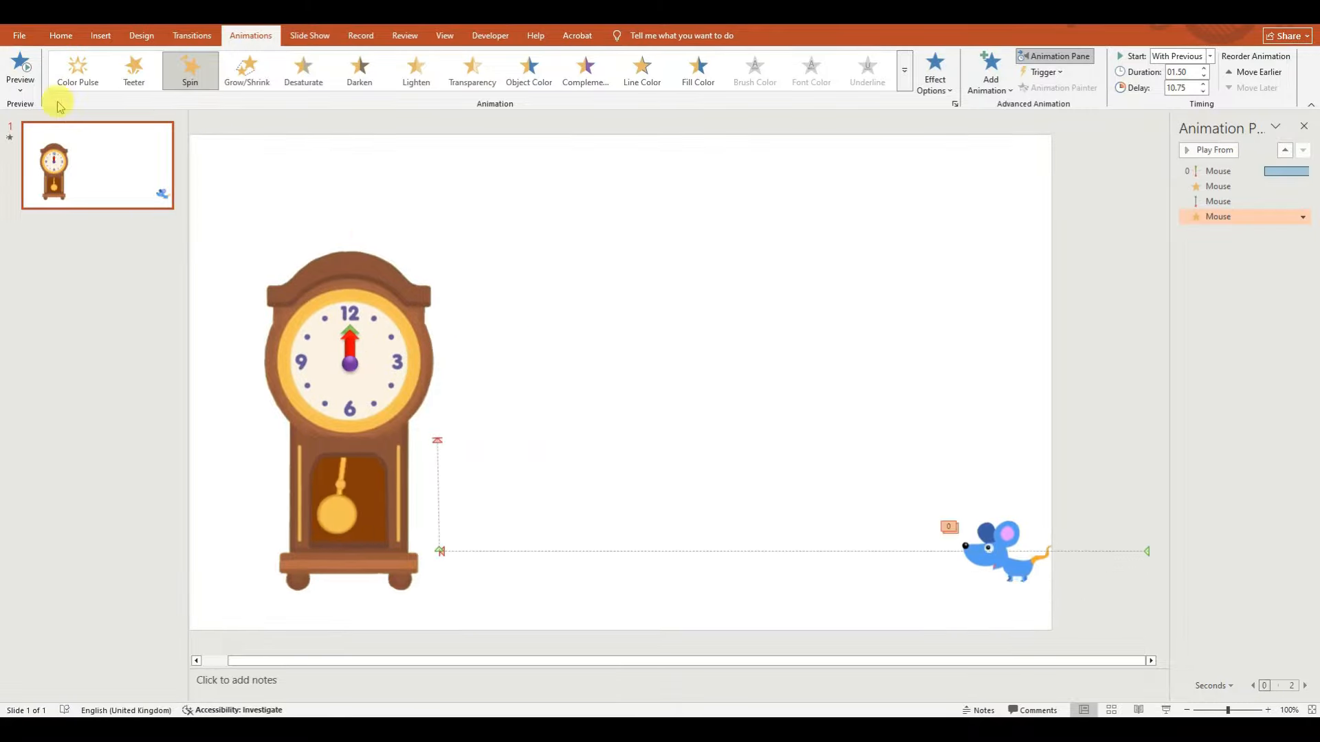
left_click(20, 67)
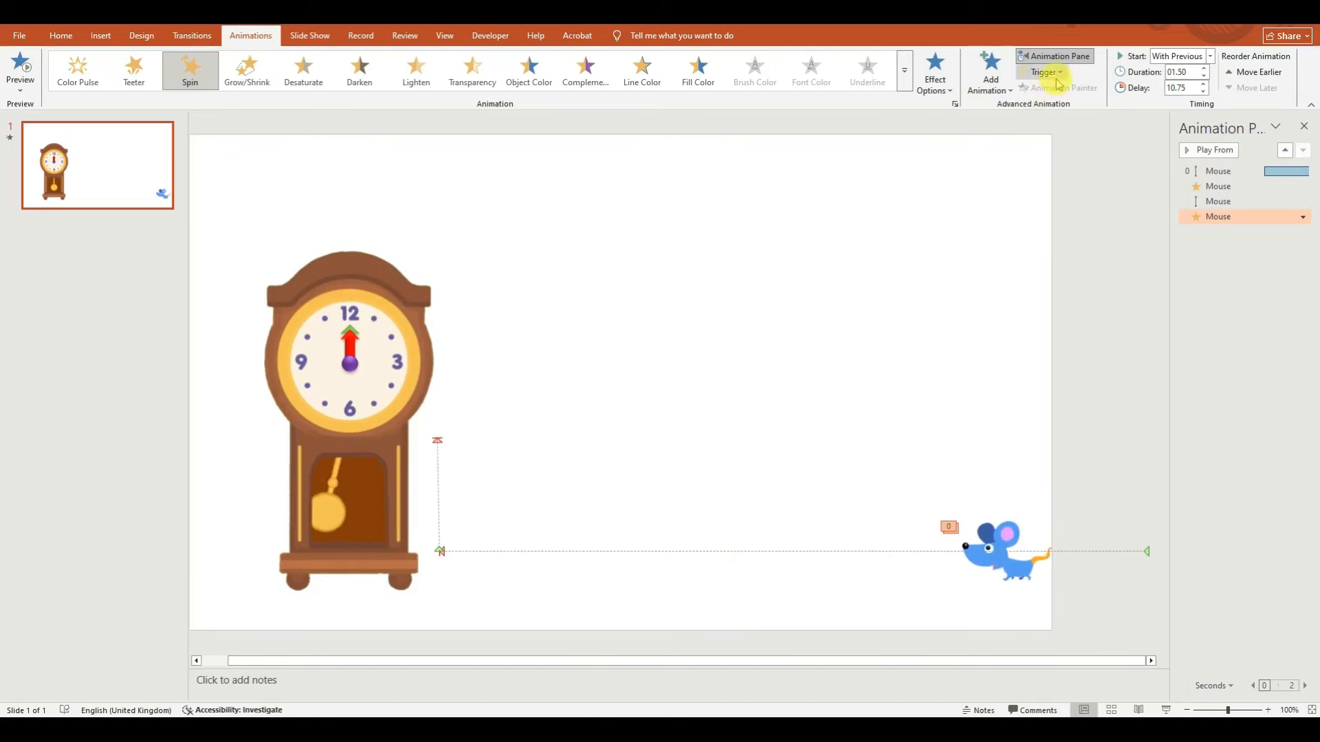
Step: Add an Arcs motion path to the mouse, rotated upright and fitted from the vertical path's end around the clock face to the clock's top edge
left_click(1008, 86)
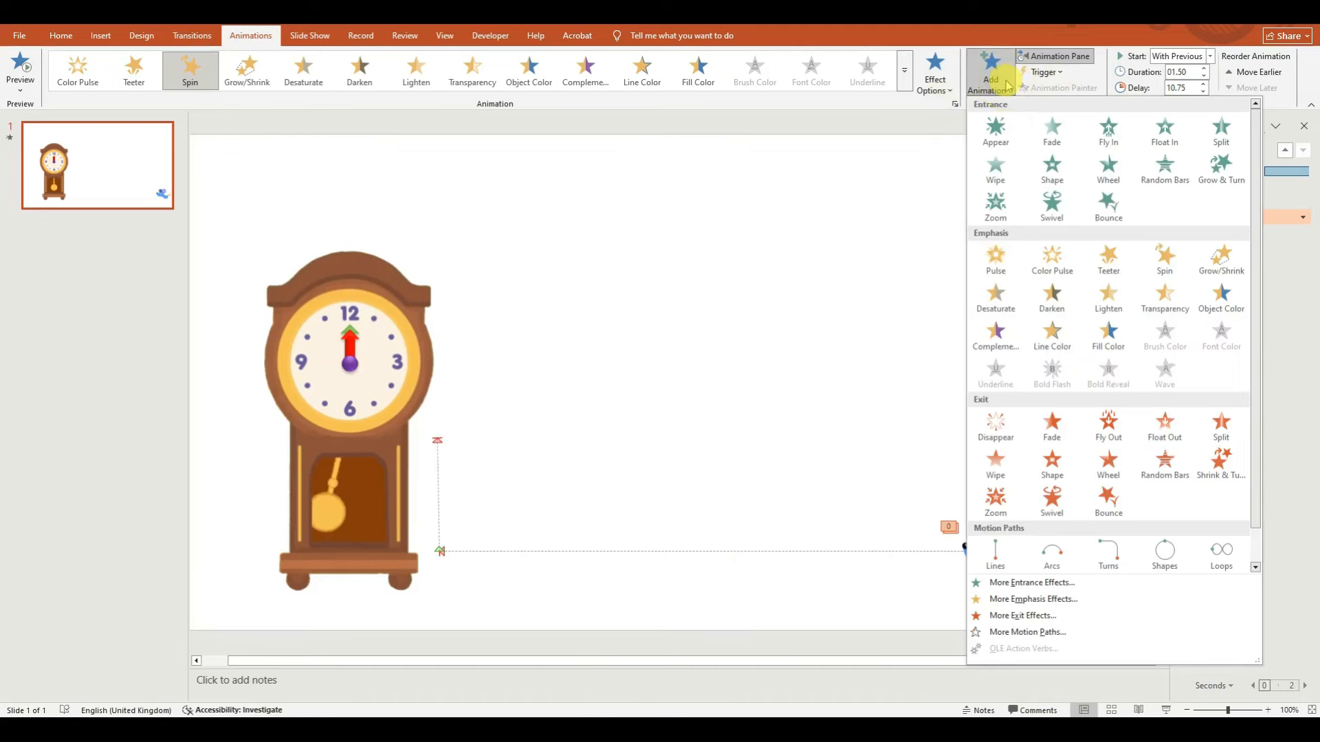
left_click(1052, 570)
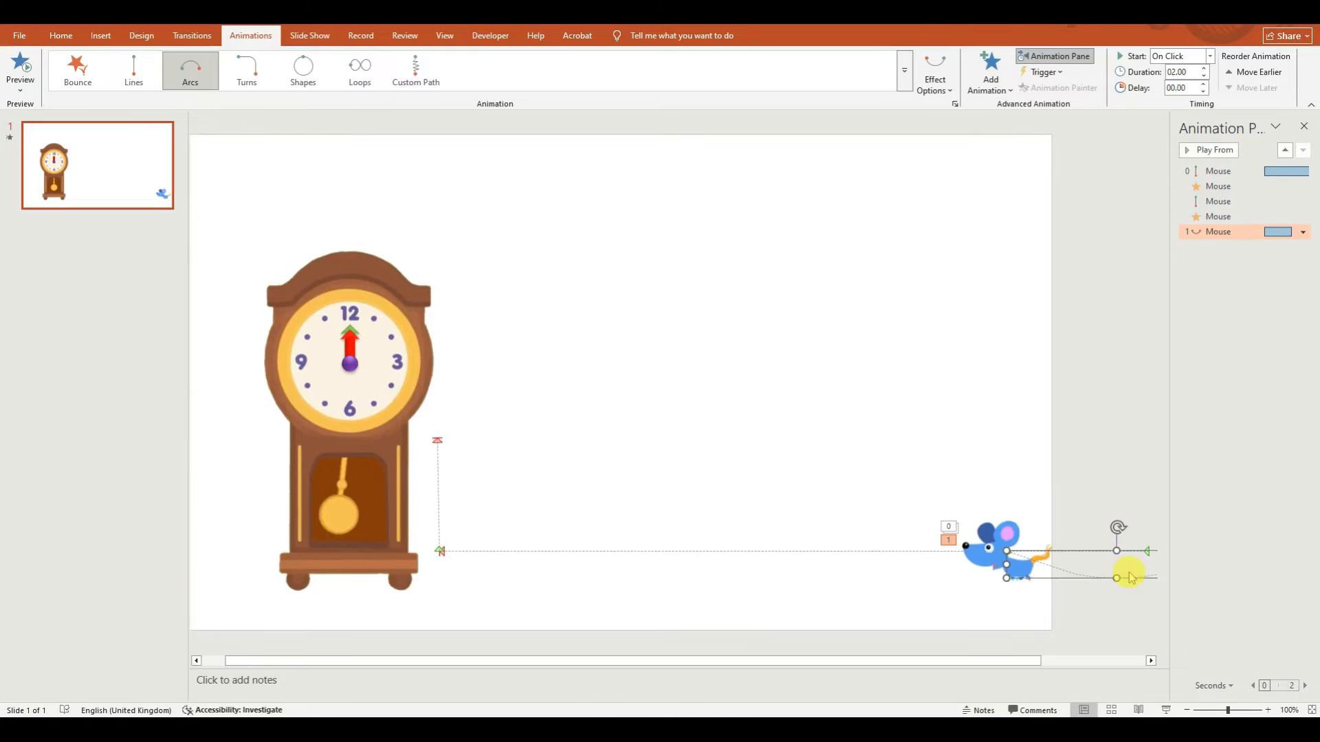
left_click_drag(1089, 544, 798, 399)
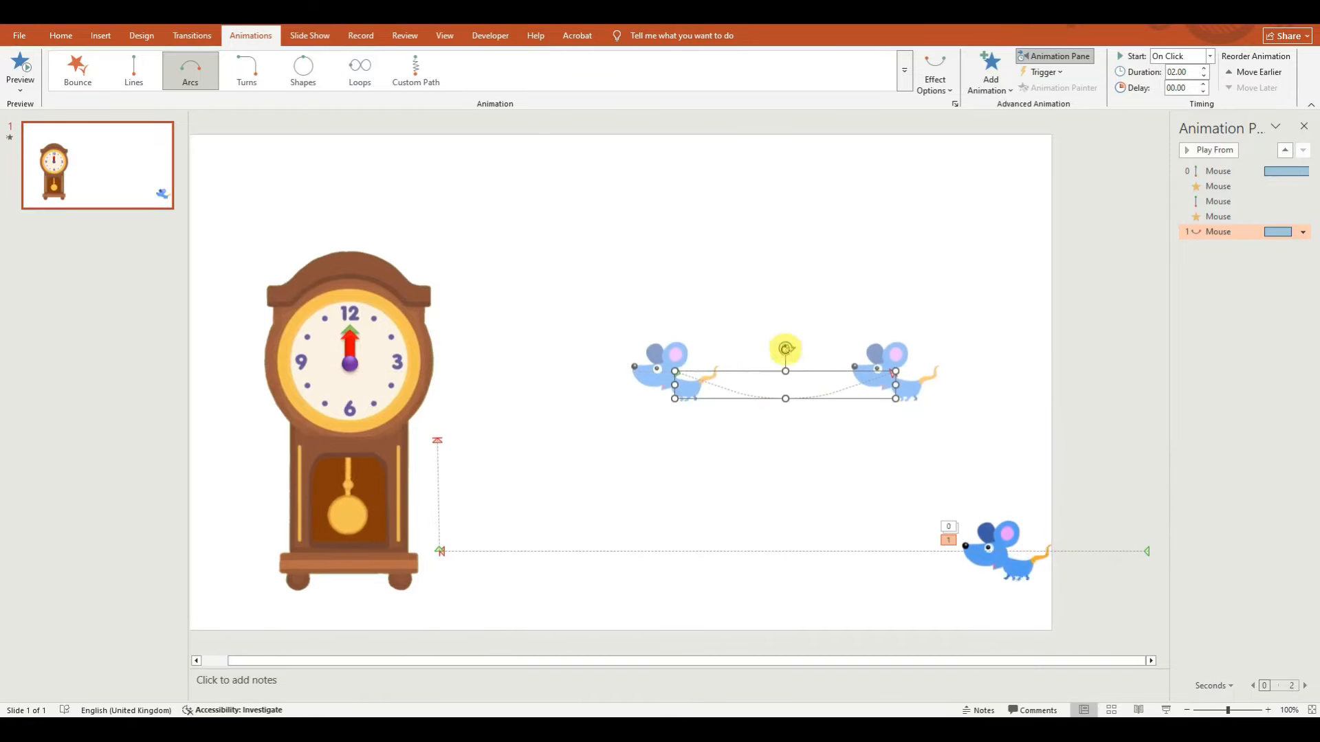
left_click_drag(785, 349, 720, 381)
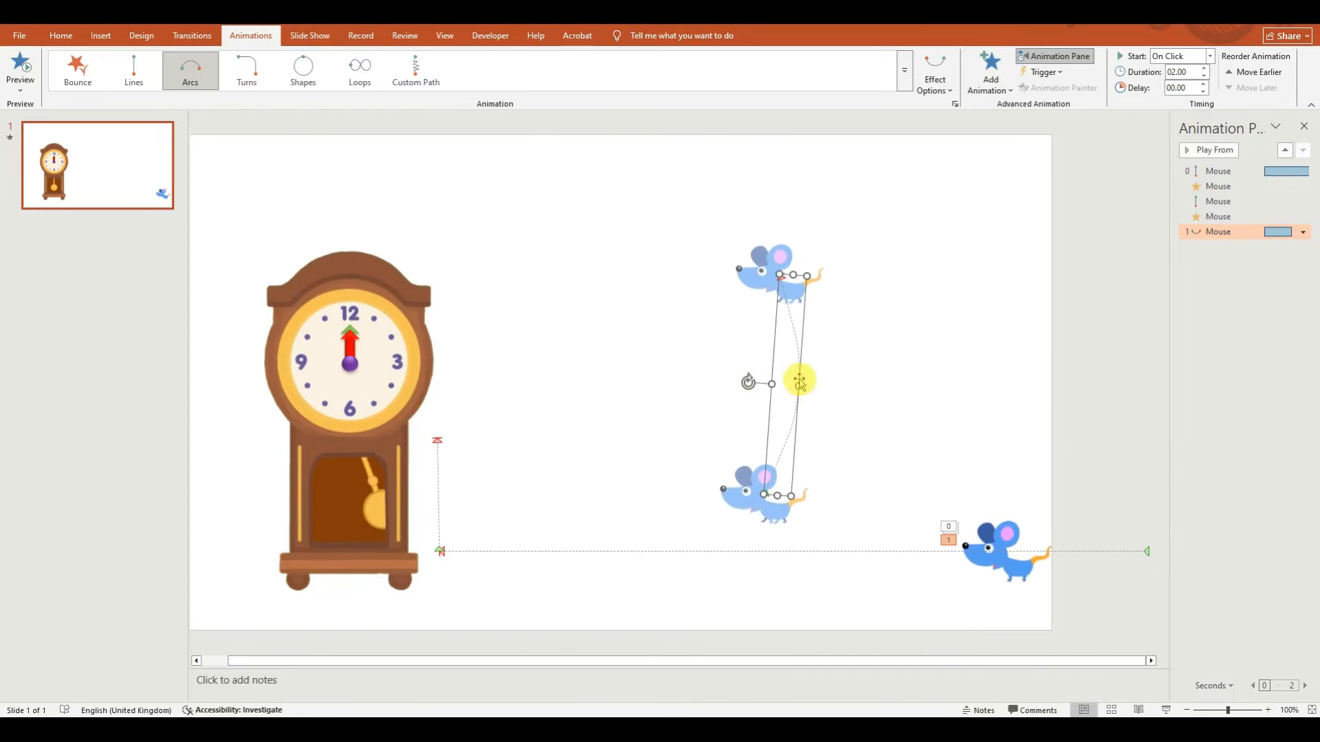
left_click_drag(796, 347, 469, 291)
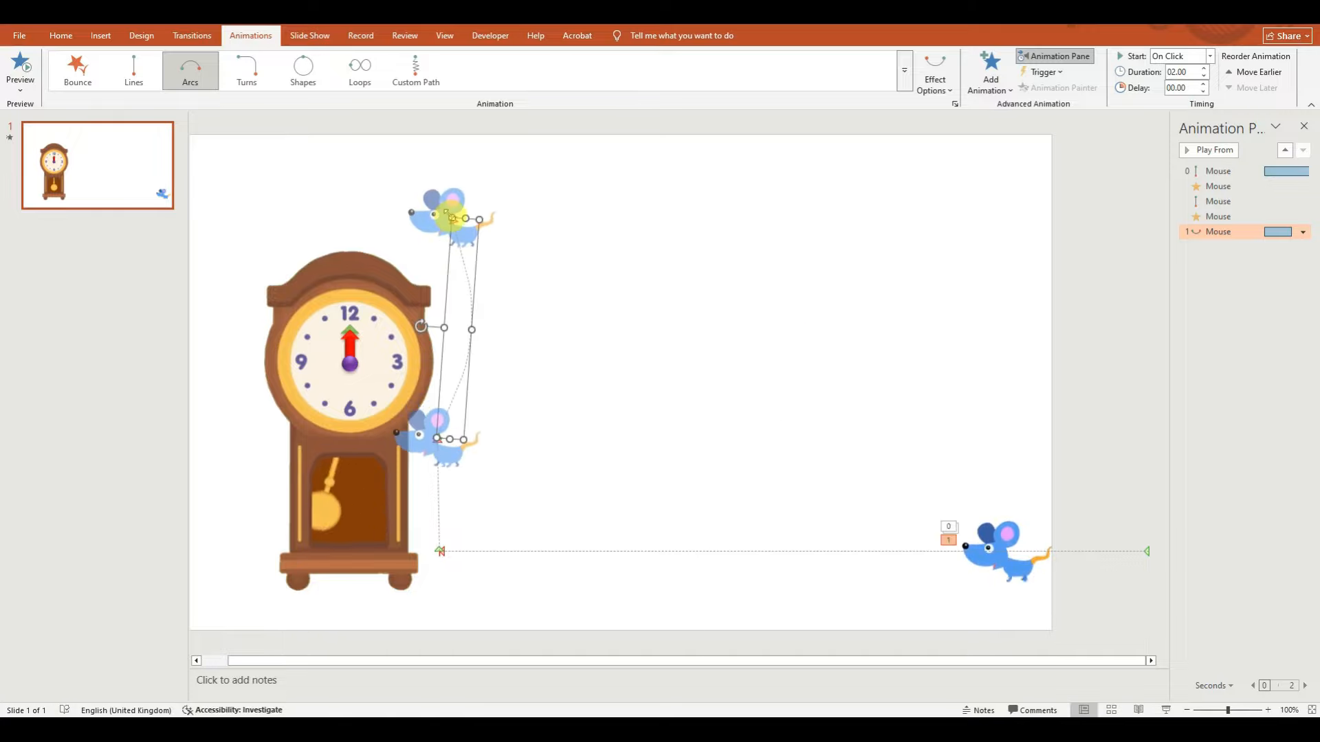
left_click_drag(466, 218, 446, 297)
left_click_drag(420, 355, 420, 359)
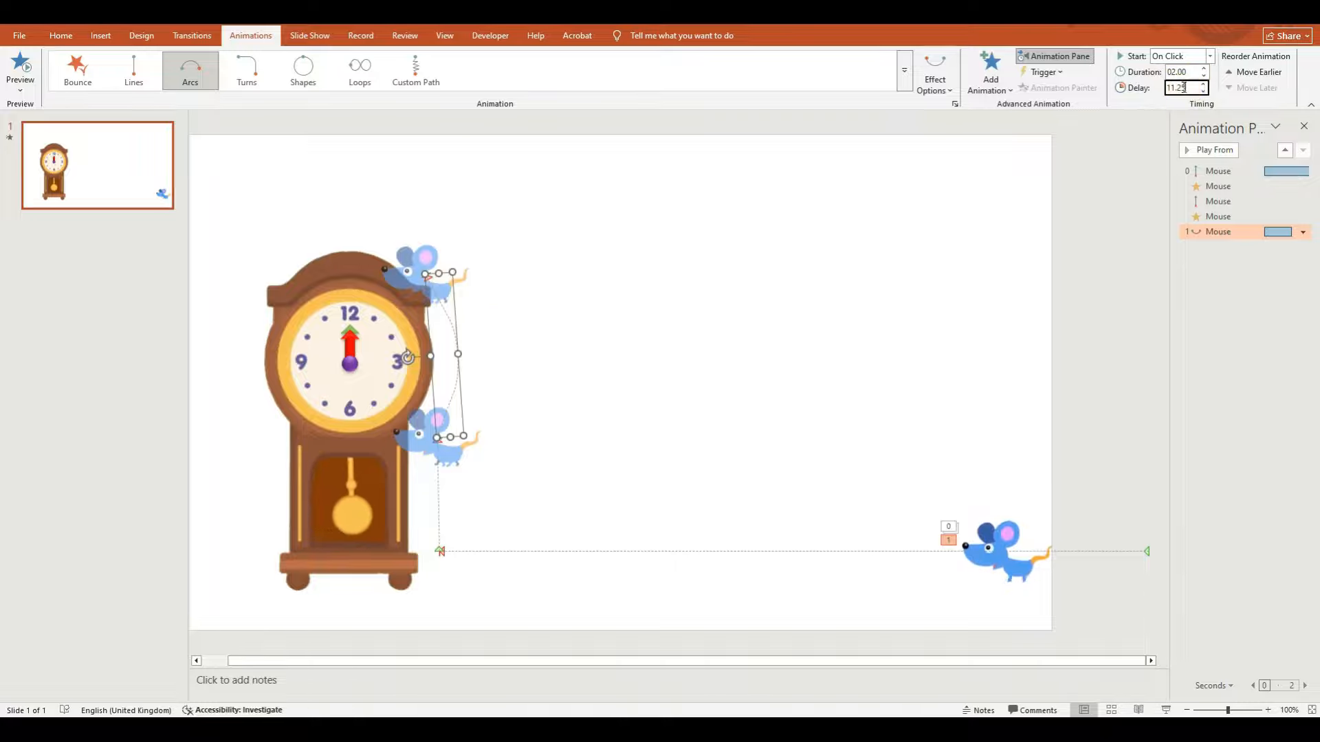
Step: Set the arc path to start With Previous with a delay of 10.75 seconds and preview the slide's animations
key("Return")
left_click(1211, 57)
left_click(1177, 87)
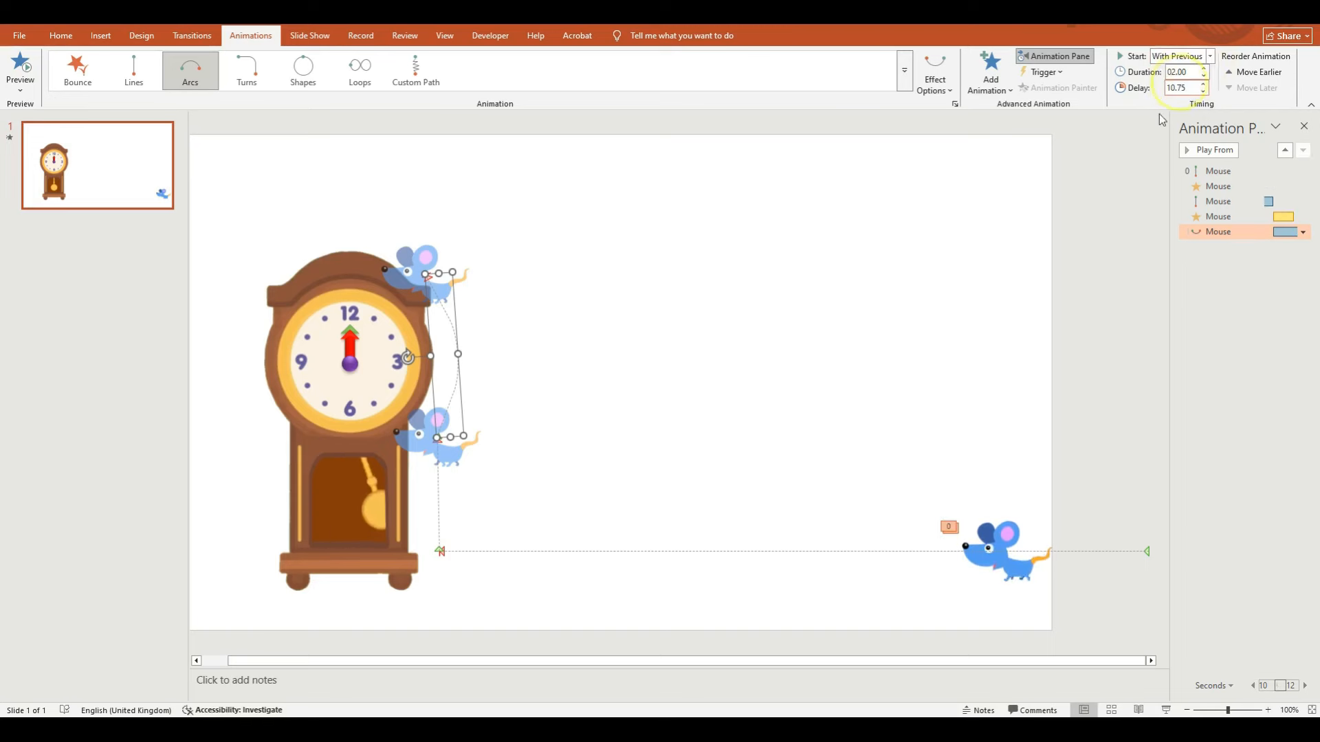
left_click(524, 346)
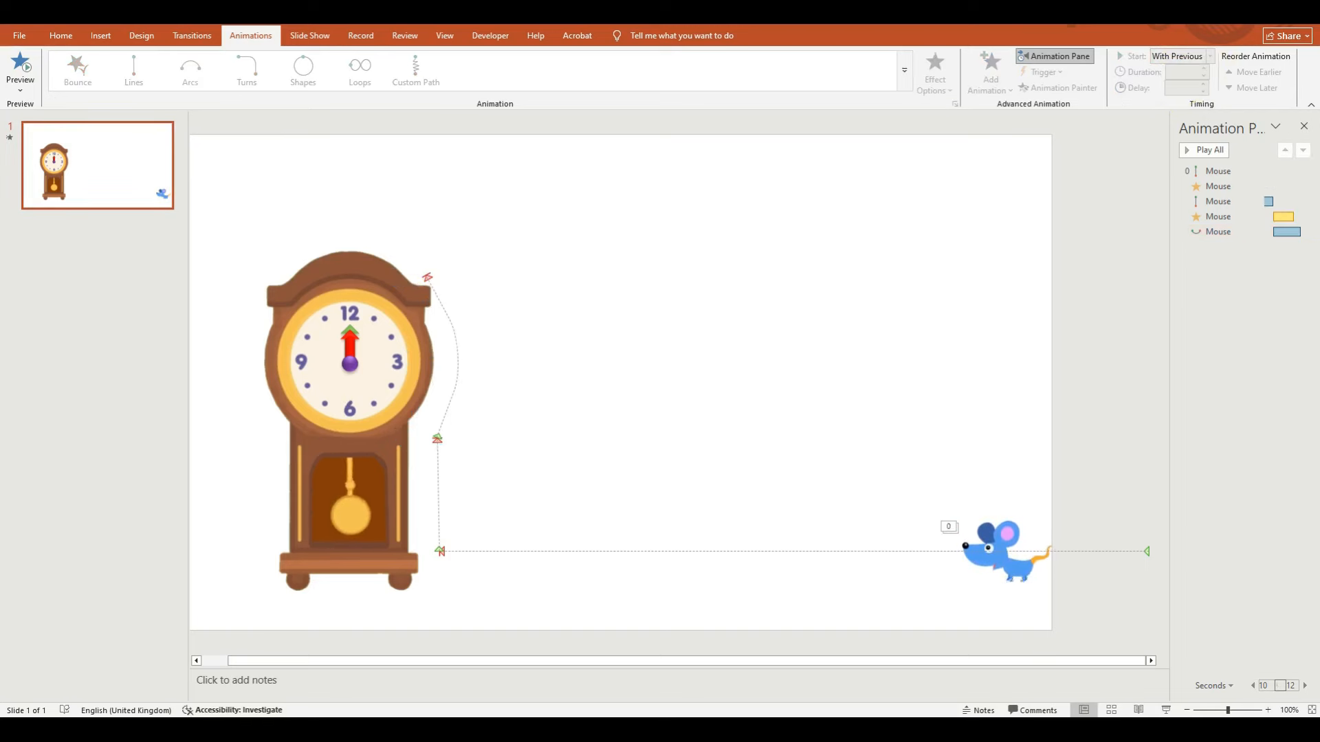
left_click(16, 69)
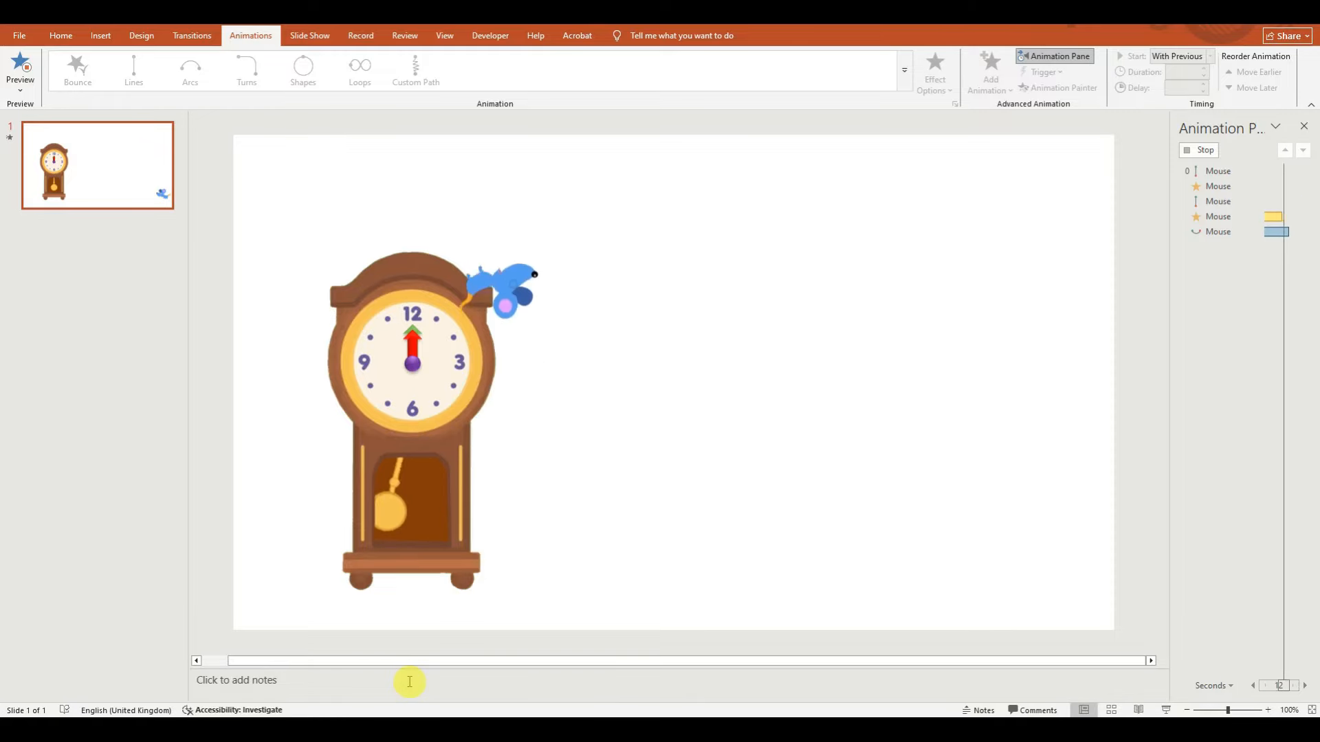
Step: Add a third Spin emphasis to the mouse and set it to start With Previous
right_click(1185, 233)
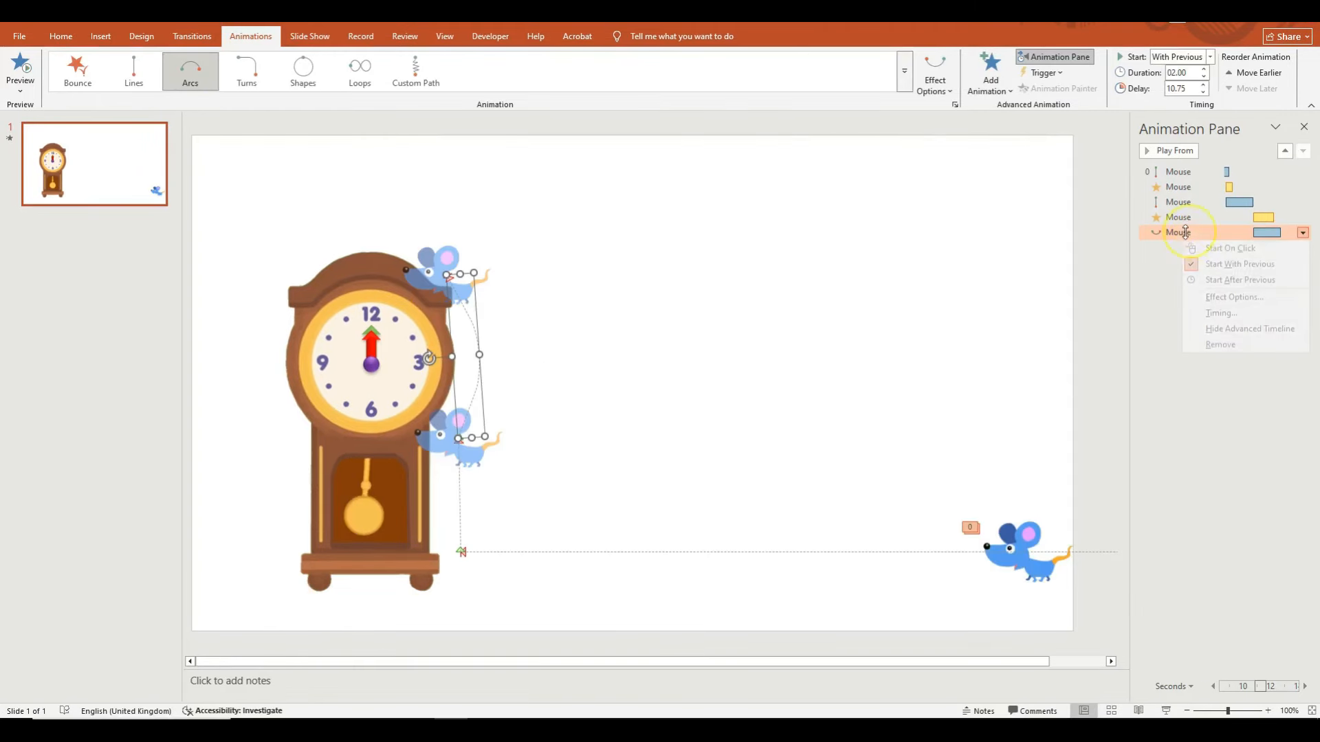
left_click(990, 69)
left_click(1169, 256)
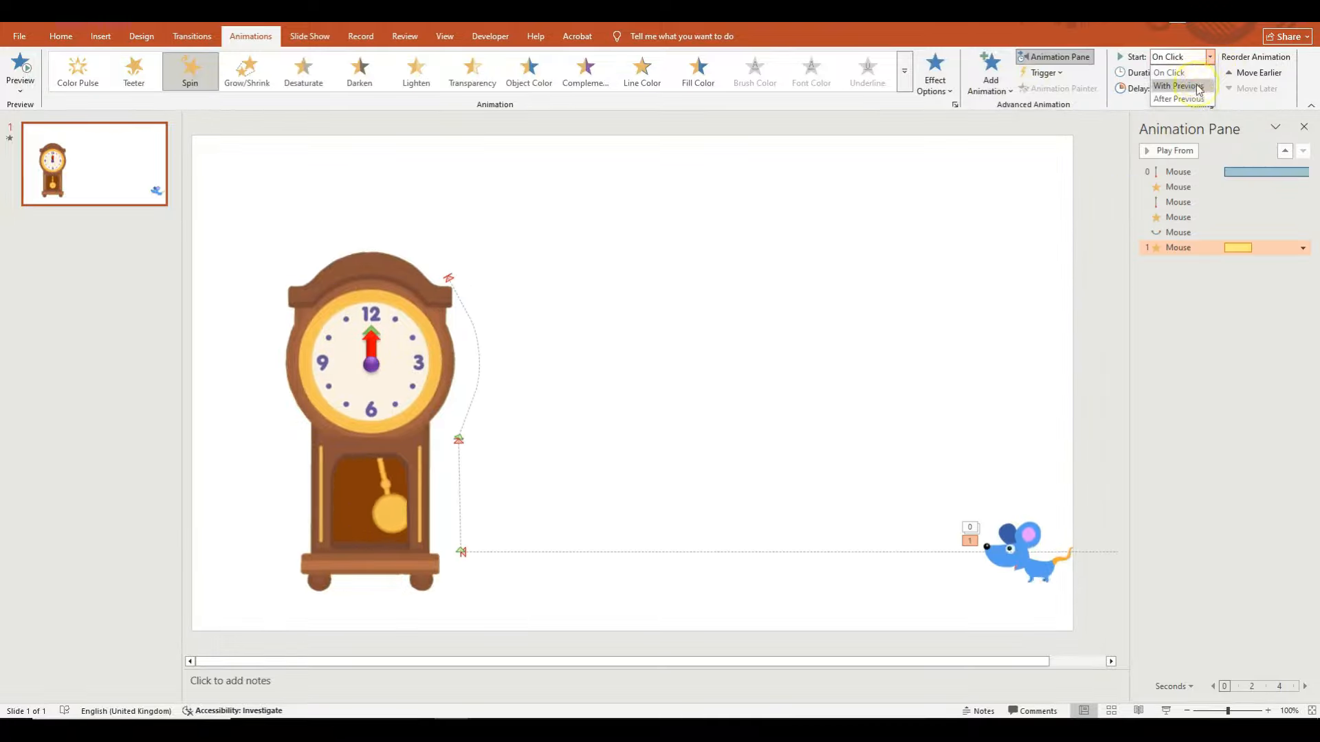
left_click(1179, 78)
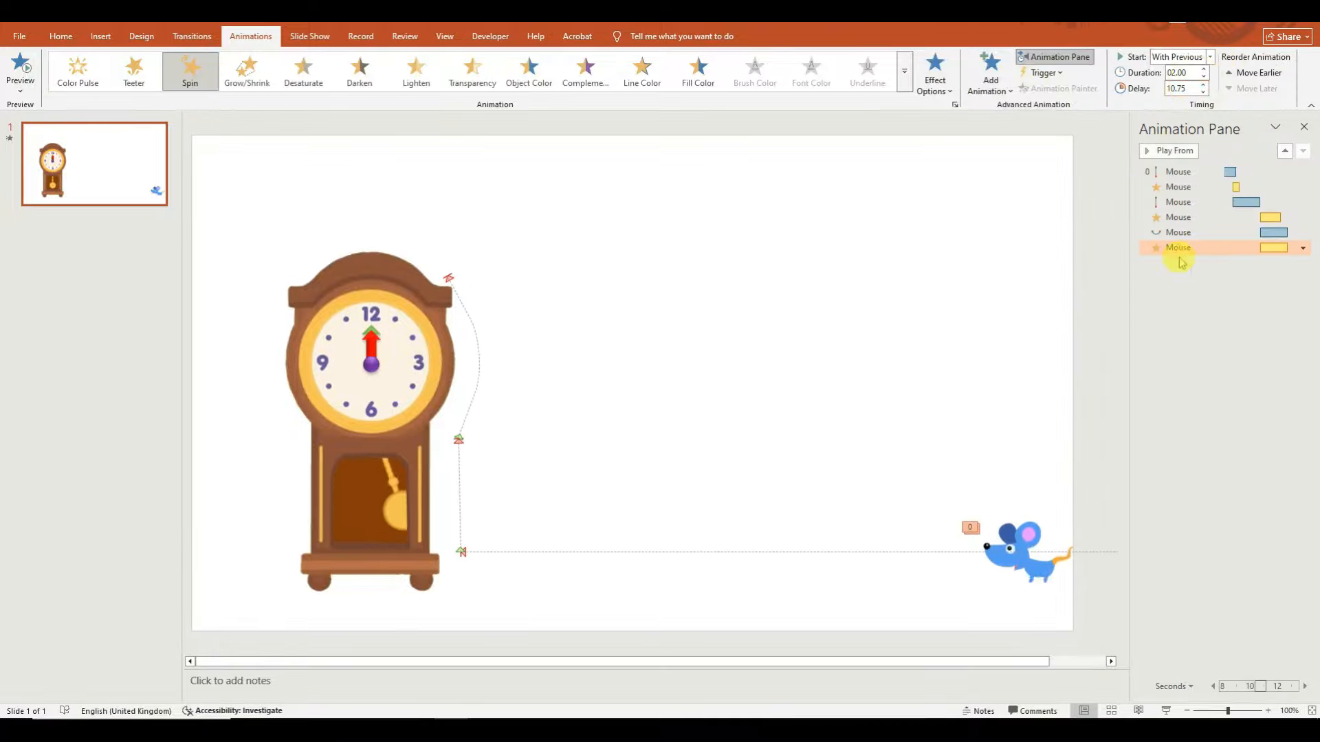
Step: Set the third Spin's amount to a custom 20° clockwise
right_click(1178, 248)
left_click(1220, 316)
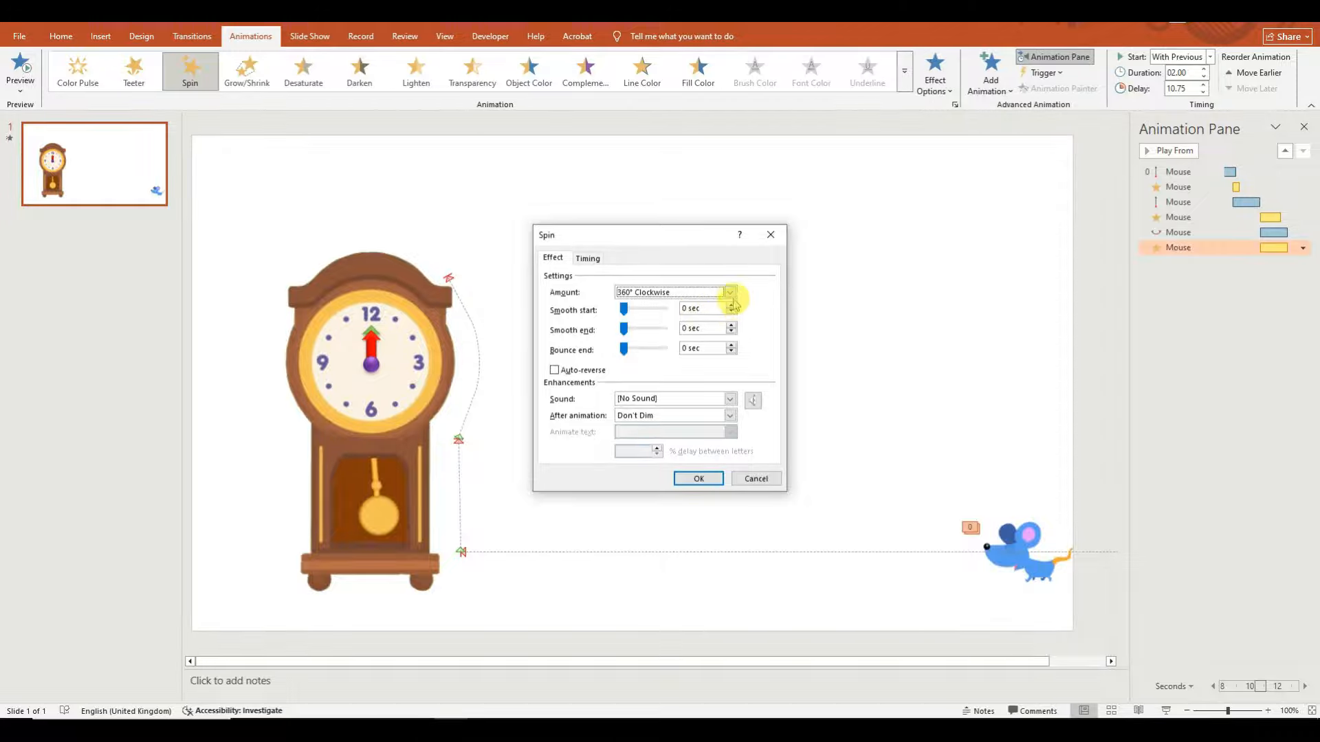
left_click(730, 293)
left_click(659, 374)
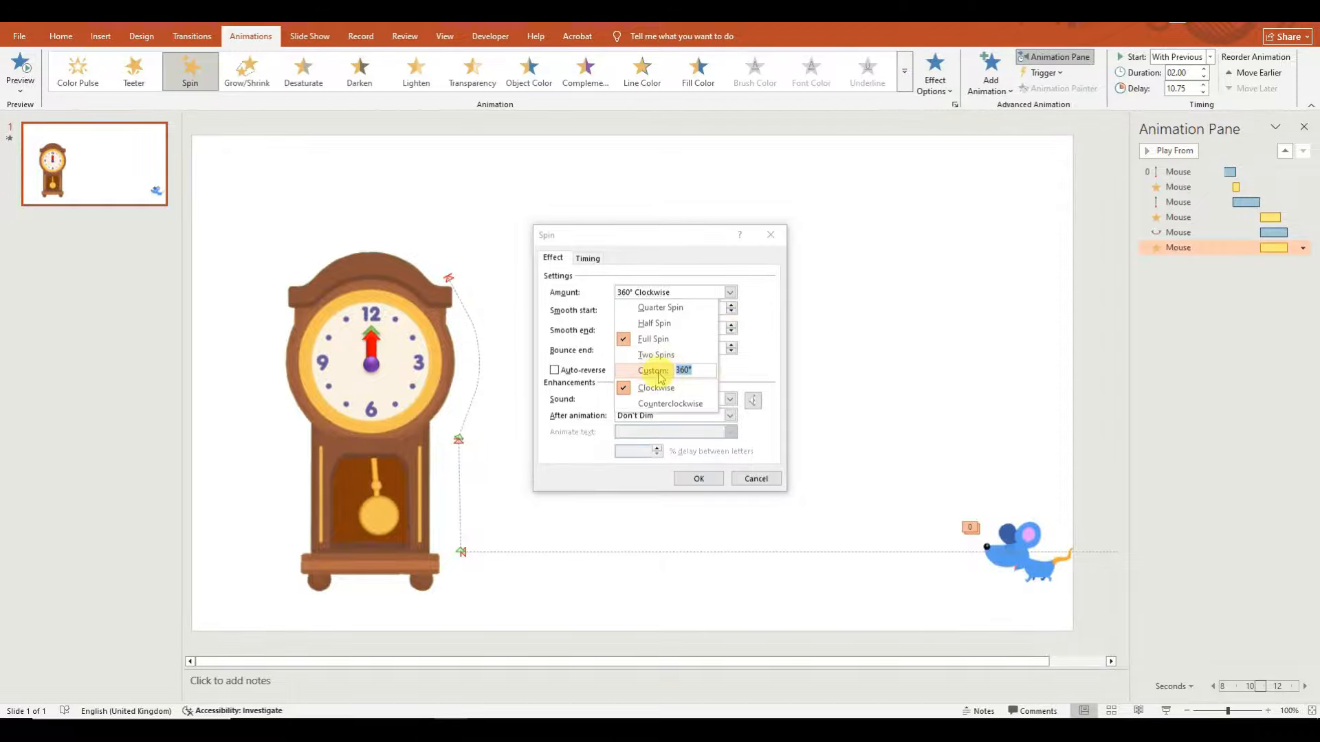
key("Return")
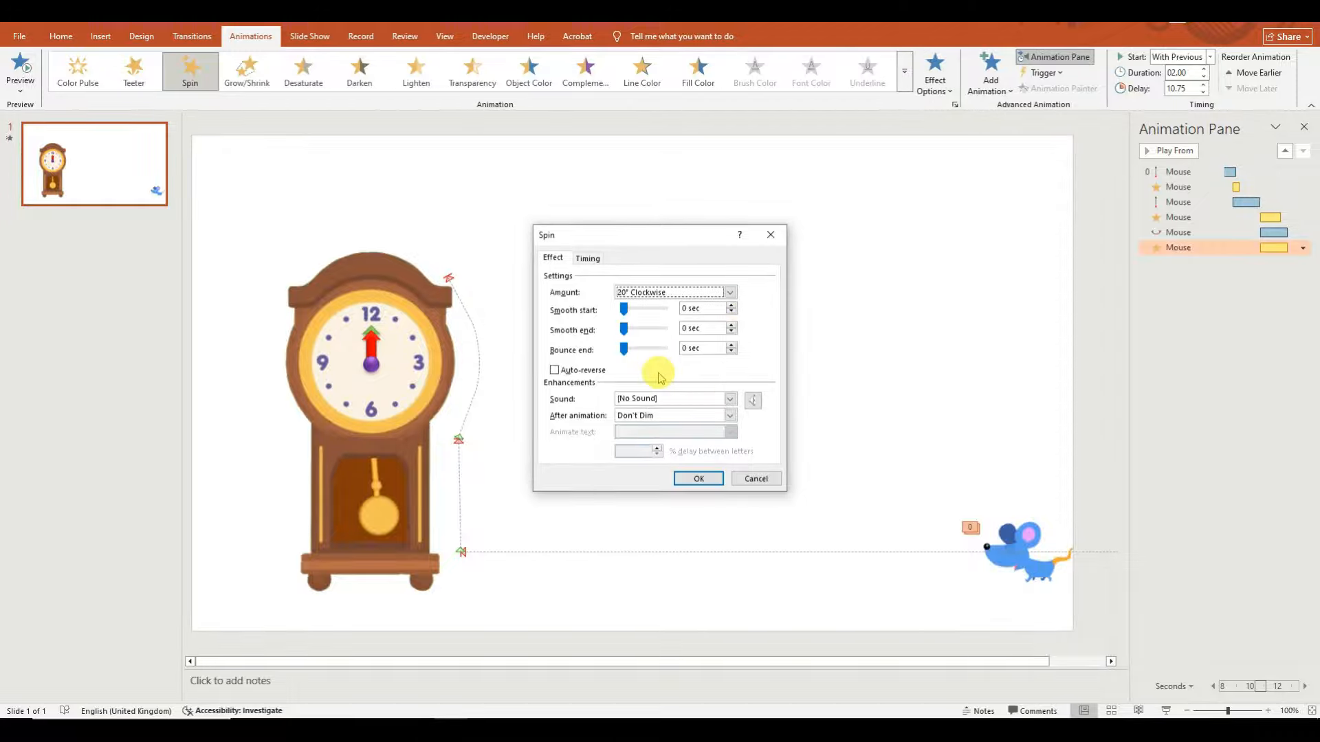
left_click(699, 479)
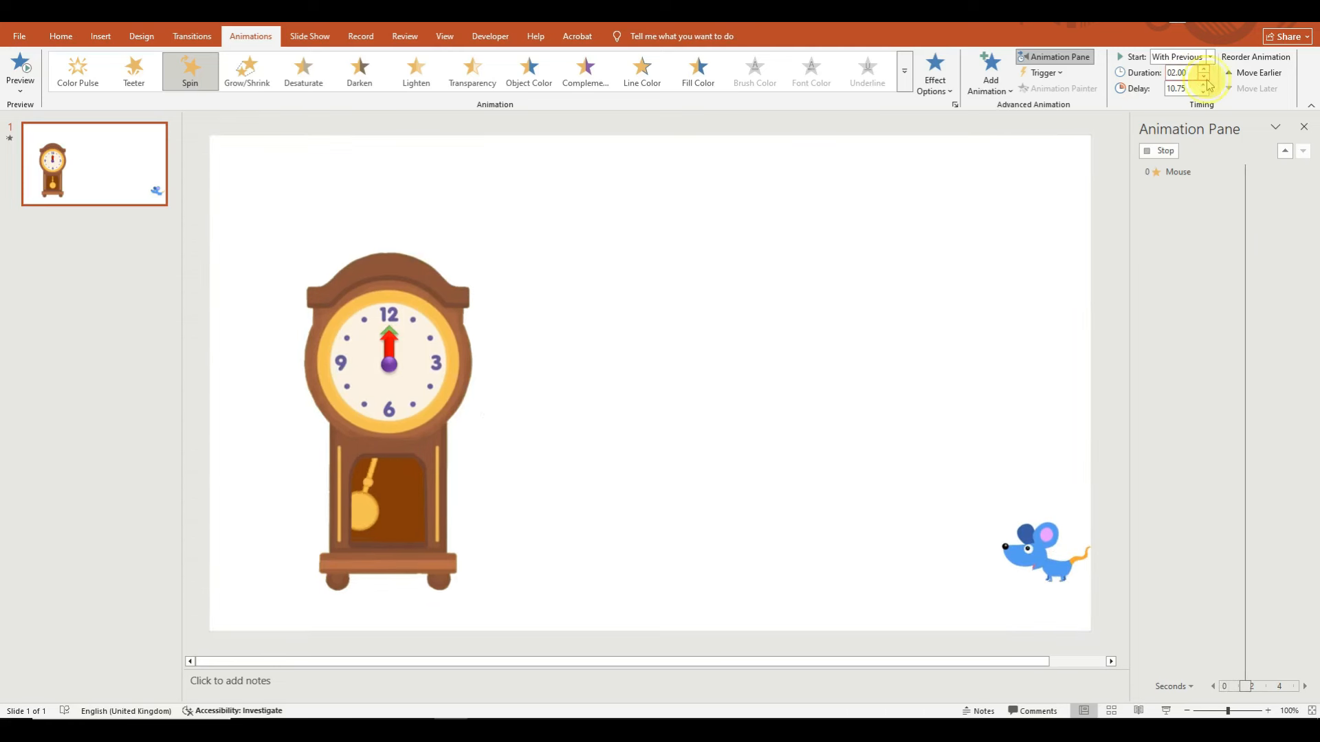
Step: Shorten the third Spin's duration to 0.5 seconds
left_click(1206, 80)
left_click(1206, 79)
left_click(1205, 79)
left_click(1205, 78)
left_click(1204, 79)
left_click(1204, 79)
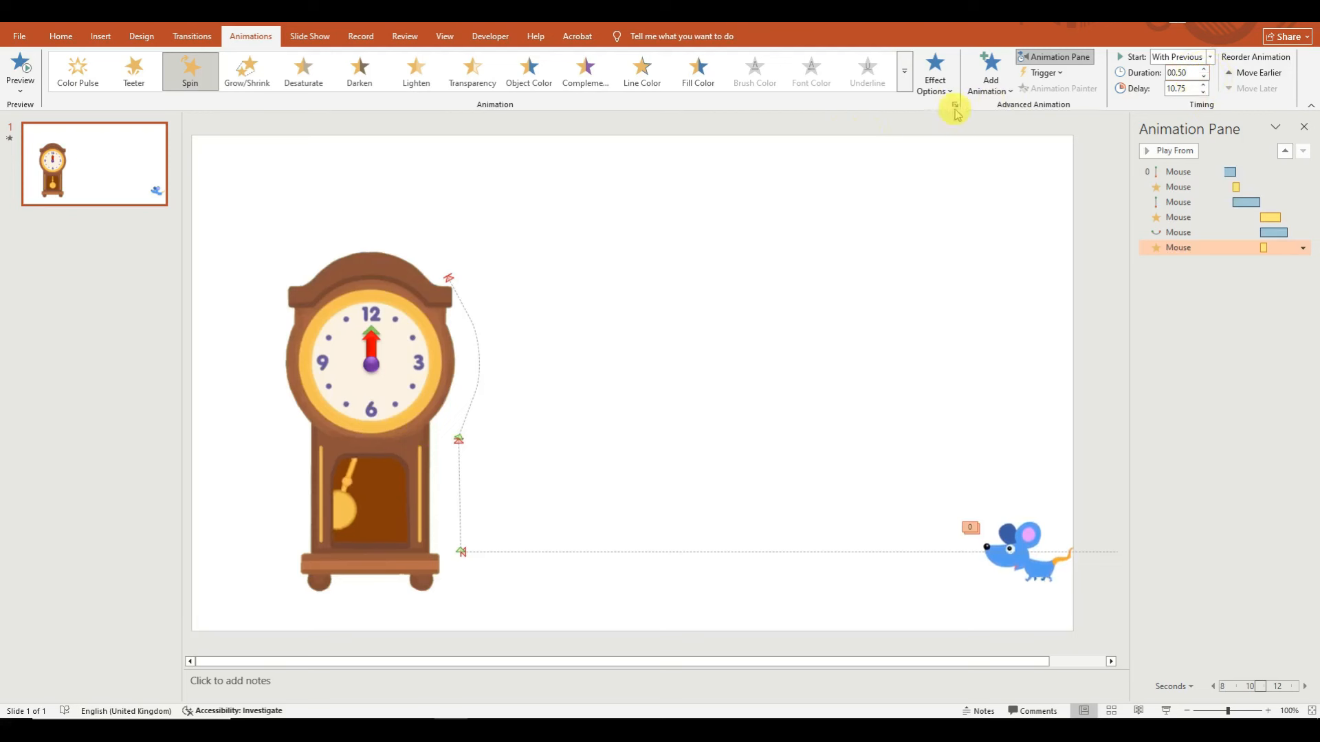
Step: Add a fourth Spin emphasis to the mouse with a custom amount of 30° counterclockwise
left_click(991, 81)
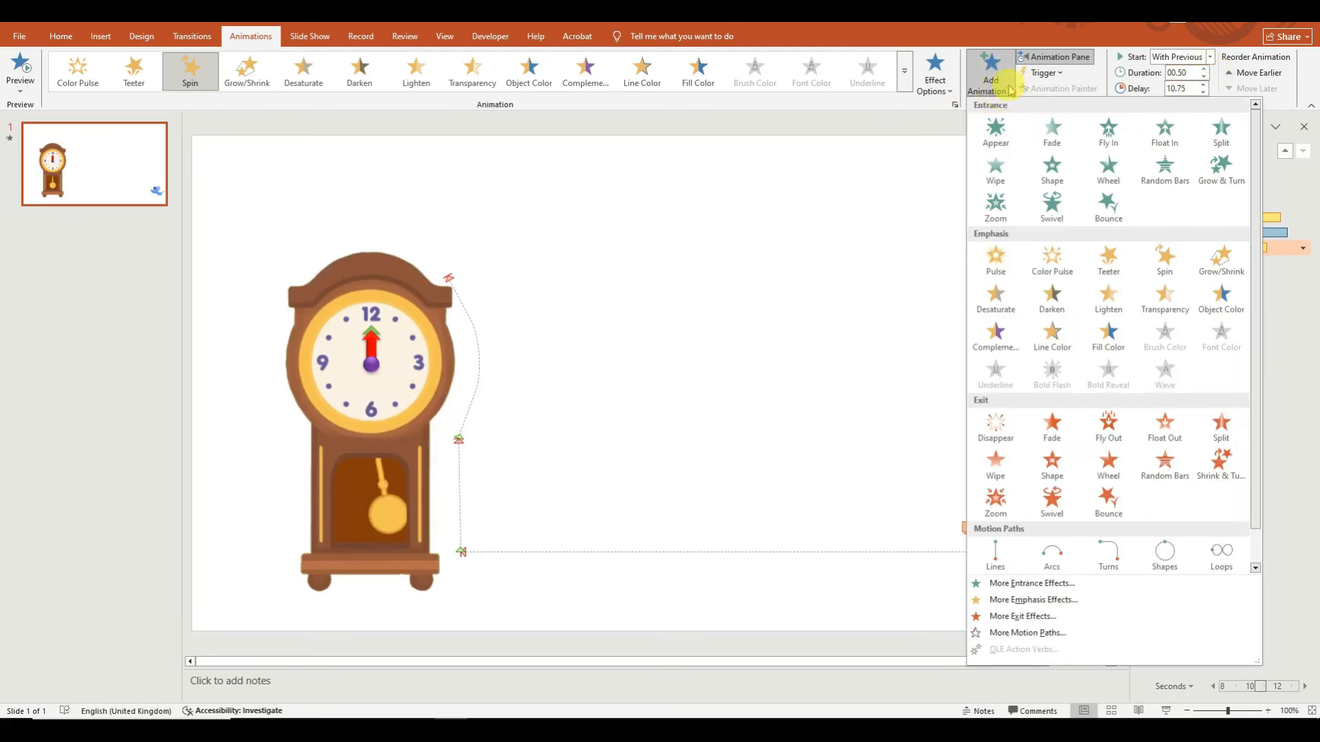
left_click(1162, 266)
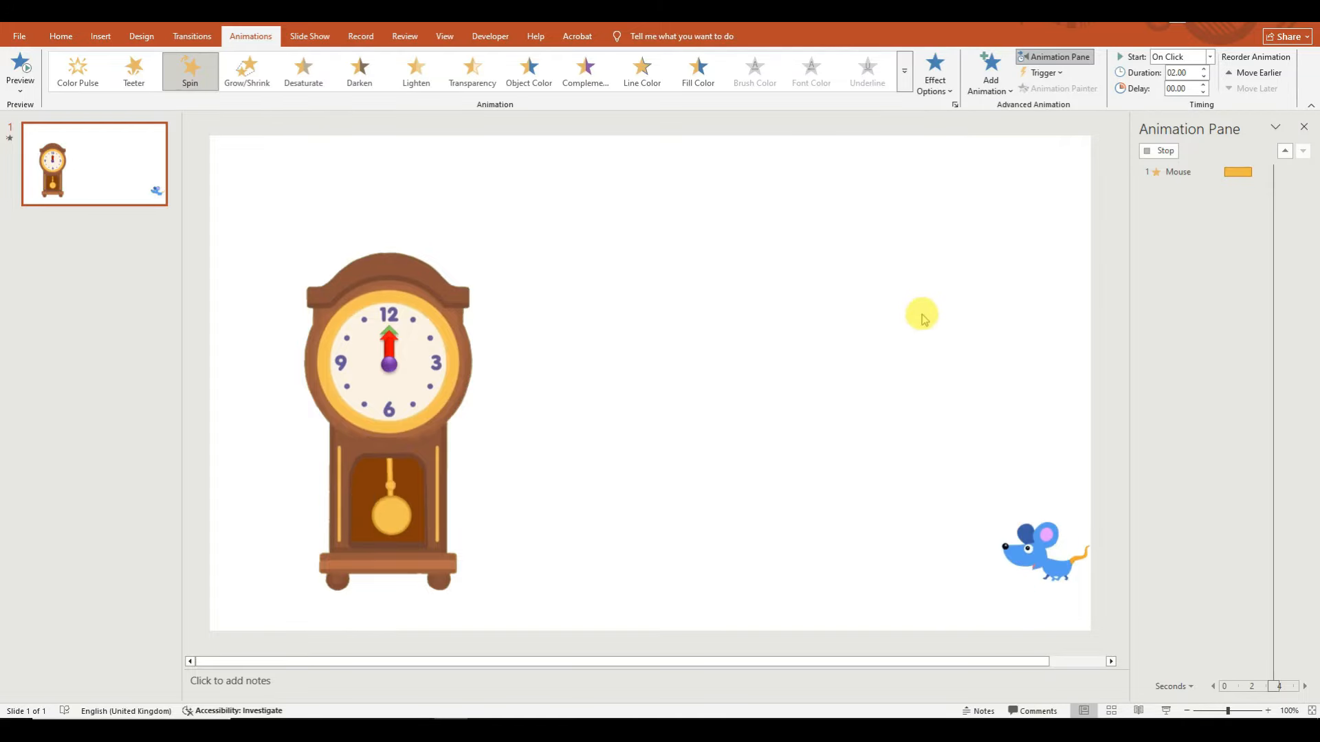
right_click(1181, 267)
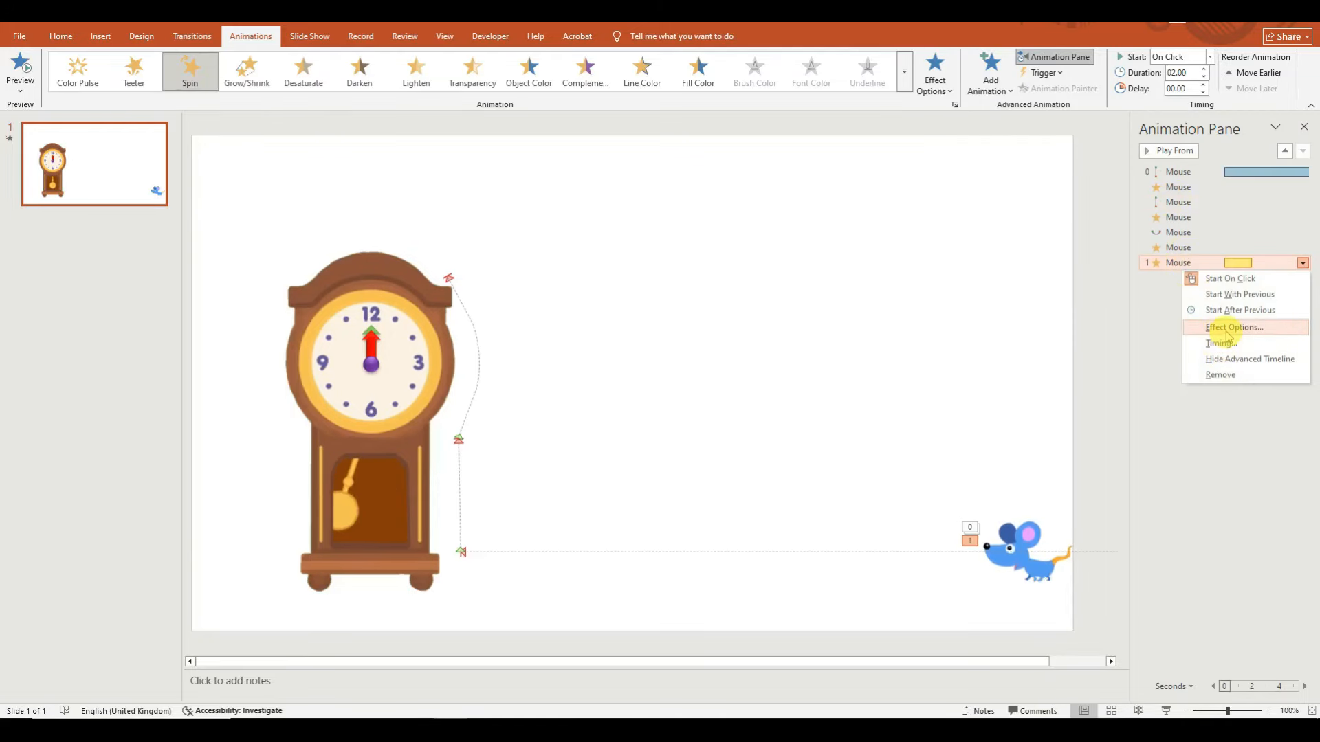
left_click(1220, 329)
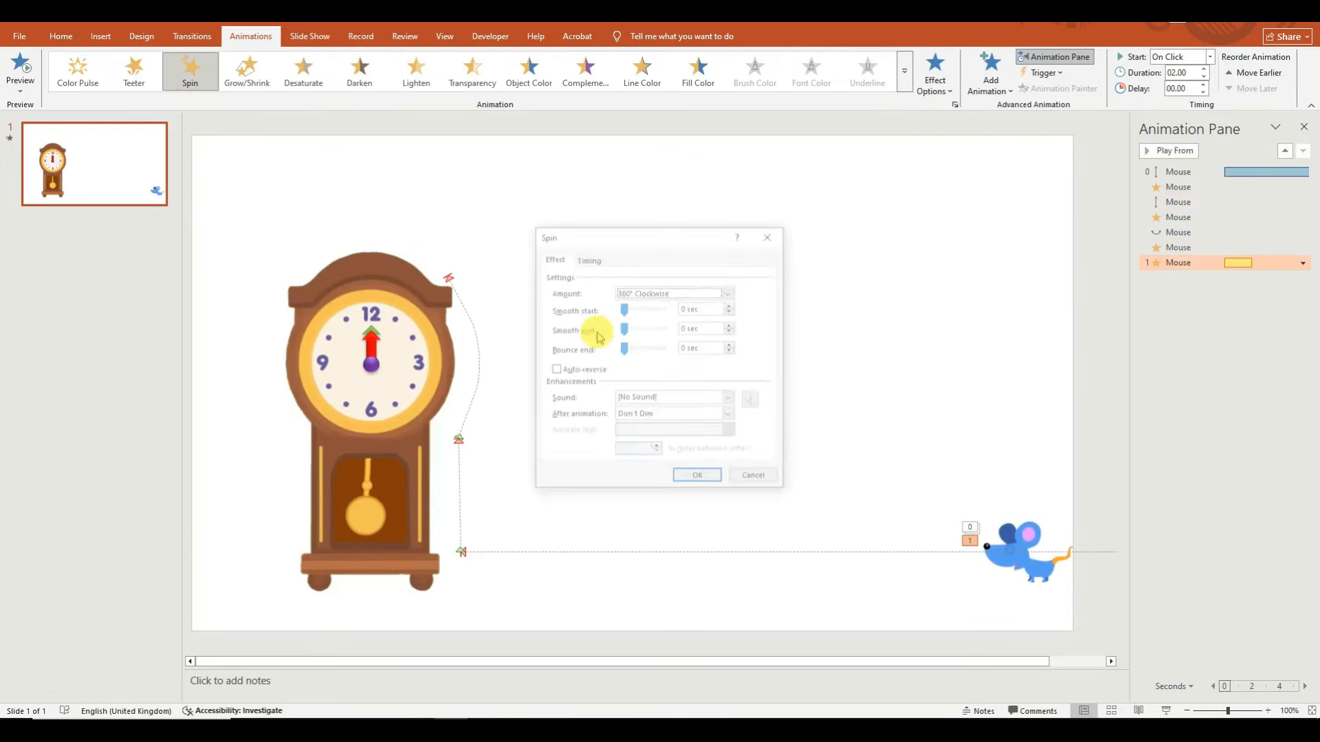
left_click(730, 294)
left_click(674, 402)
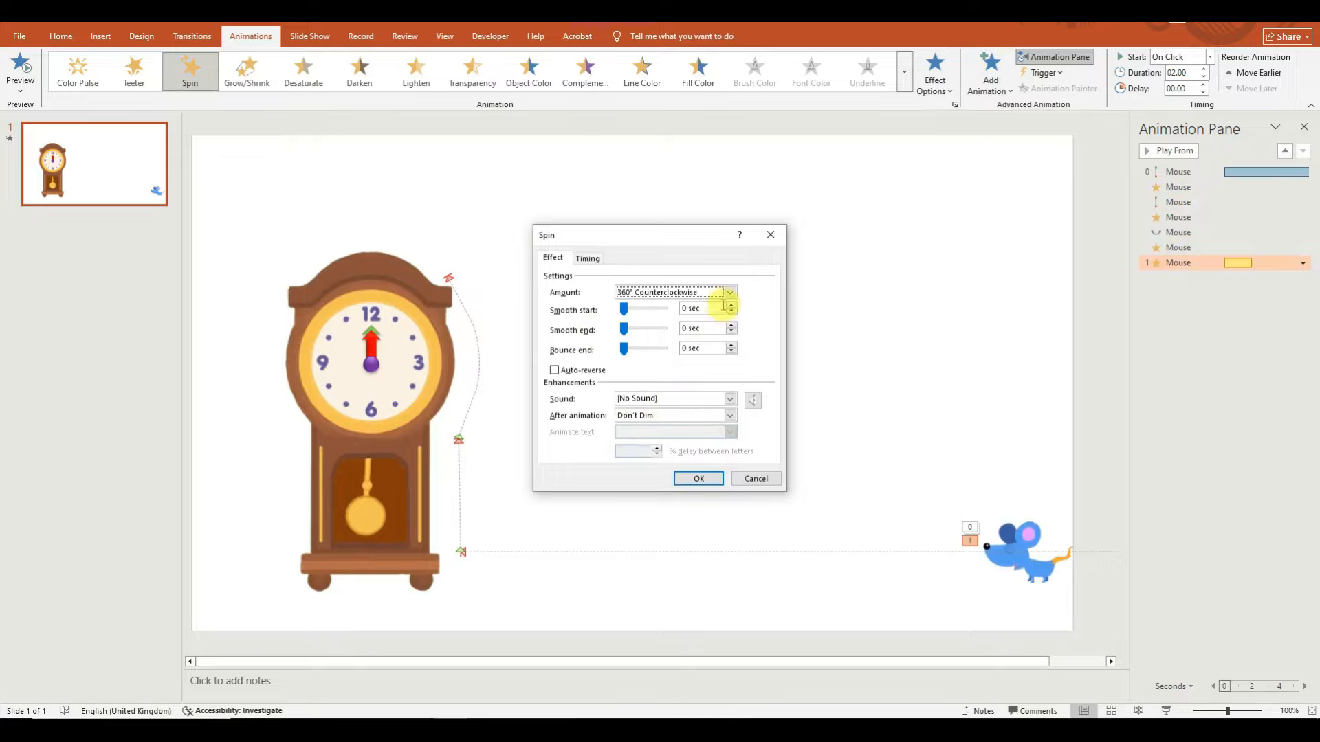
left_click(730, 292)
left_click(653, 372)
type("30")
key("Return")
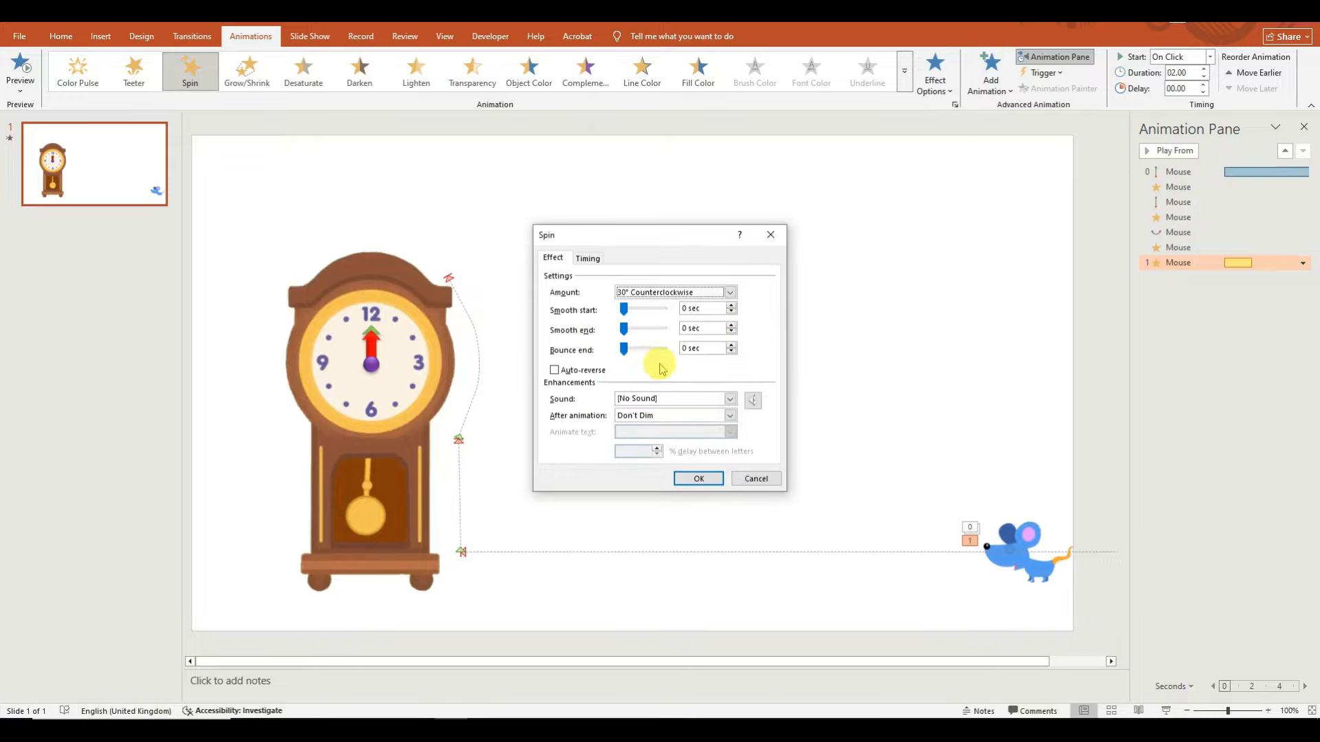
left_click(696, 479)
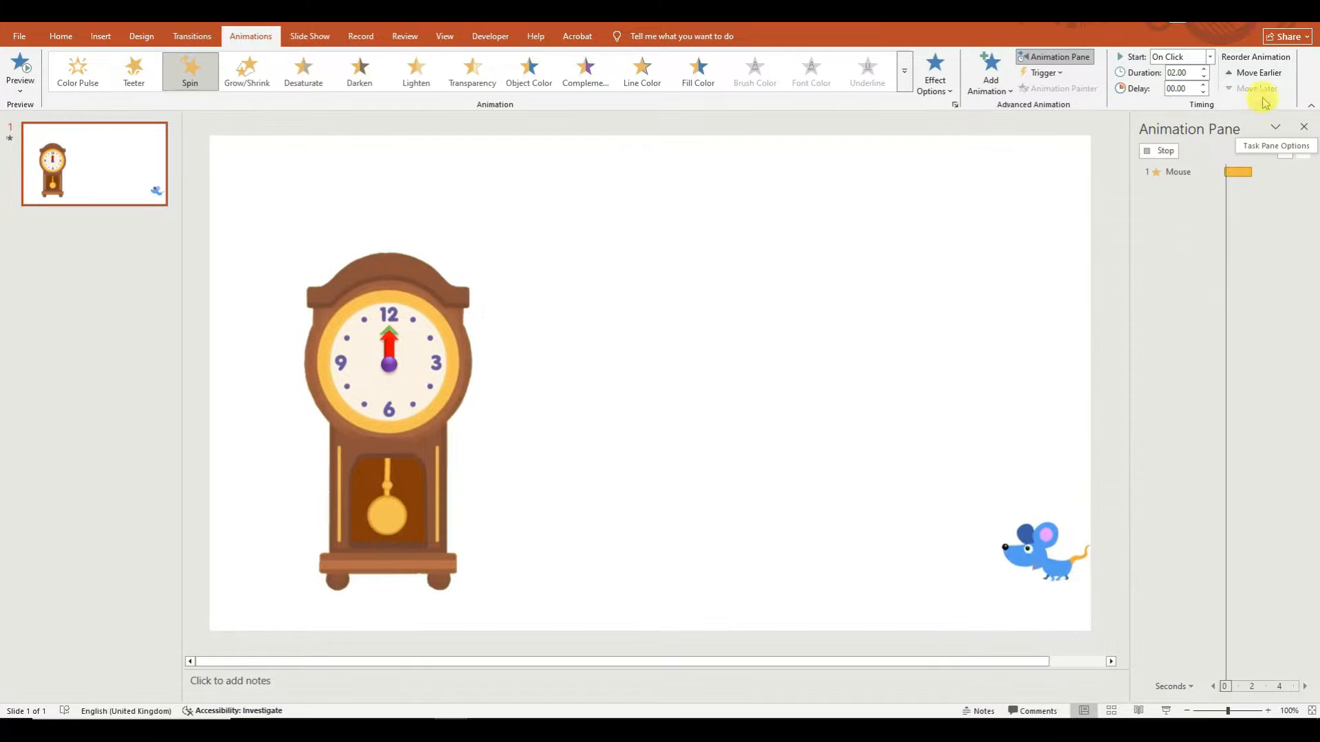
Step: Set the fourth Spin to start With Previous, with a duration of 0.5 seconds and a delay of 11.25 seconds
left_click(1209, 56)
left_click(1188, 85)
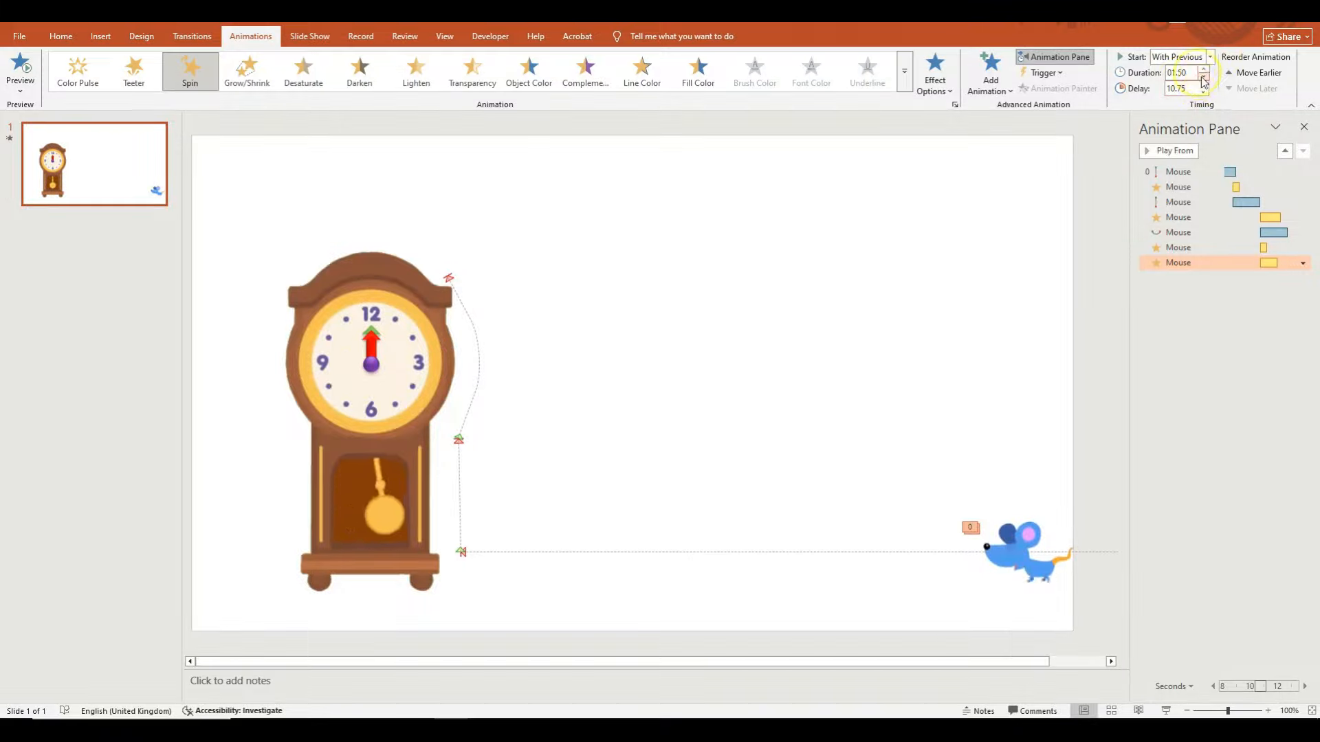
left_click(1204, 78)
left_click(1203, 78)
left_click(1204, 78)
left_click(1203, 85)
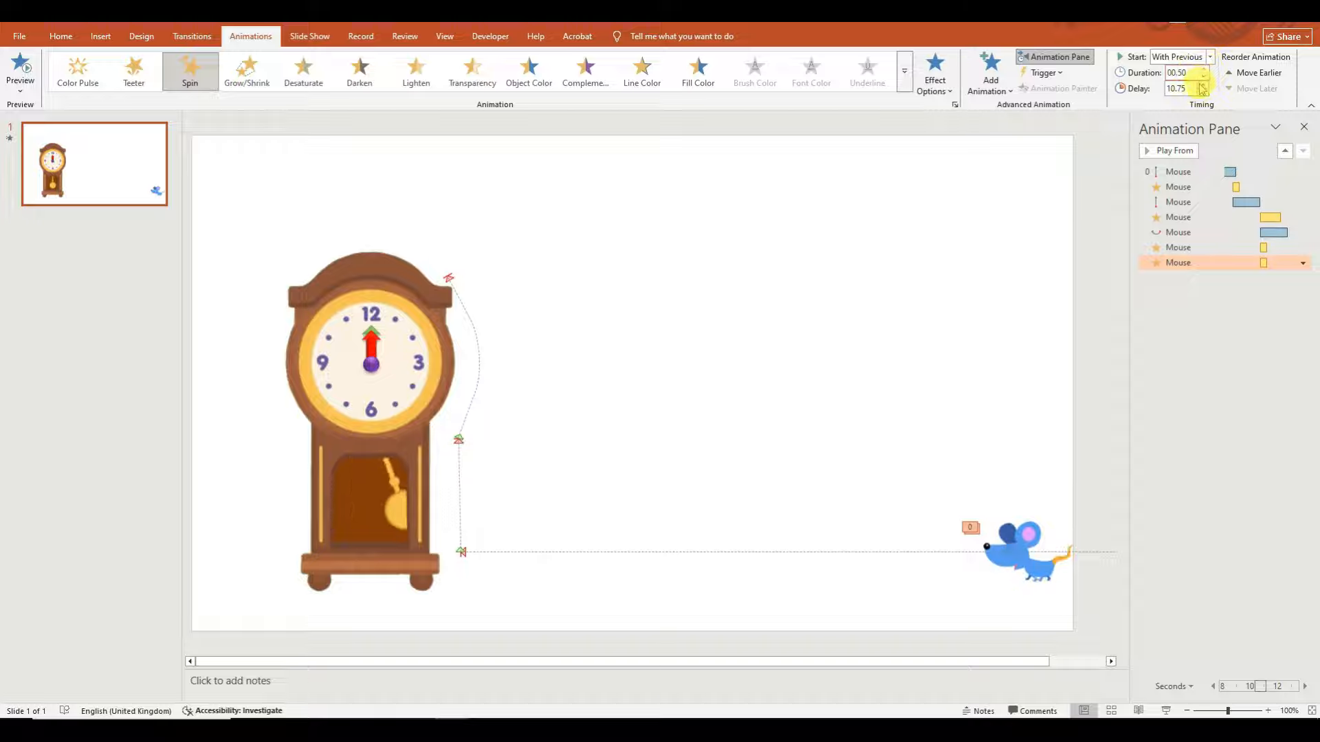
left_click(1204, 84)
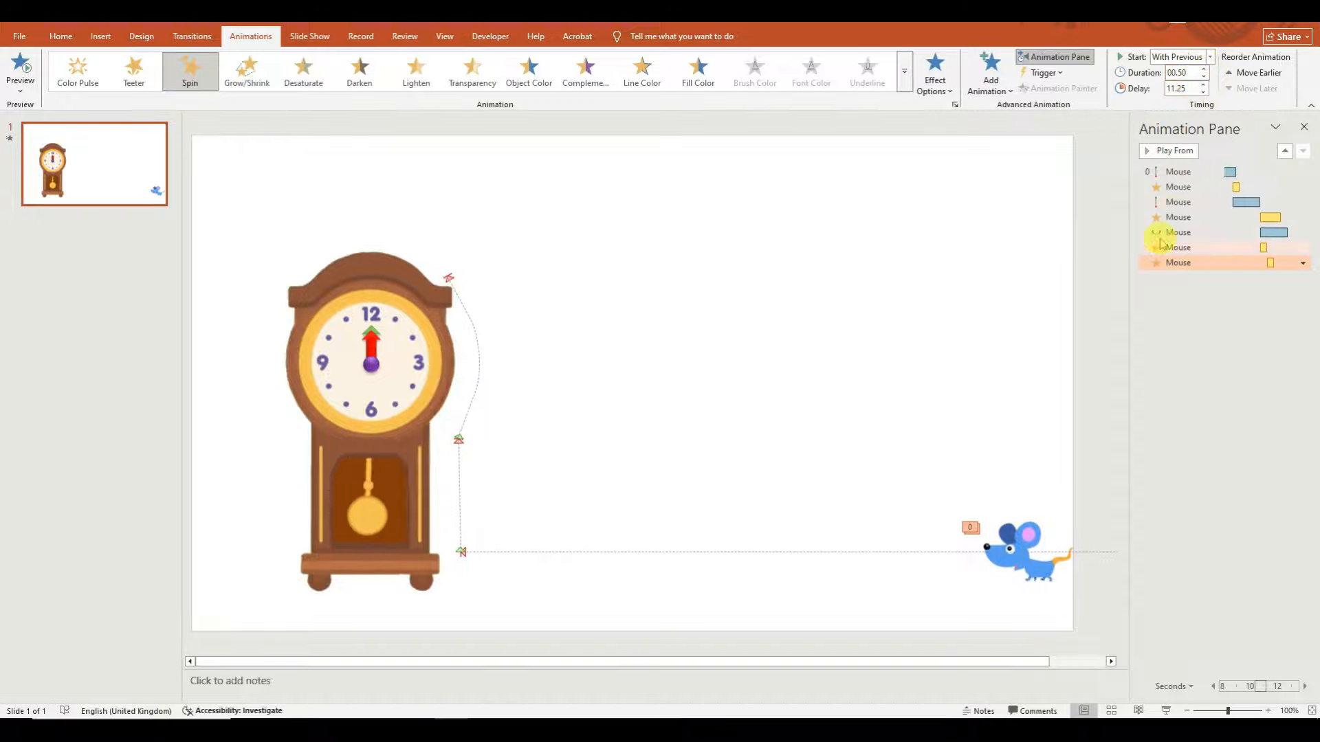
Step: Add a fifth Spin emphasis to the mouse and set its amount to a counterclockwise Quarter Spin
left_click(990, 88)
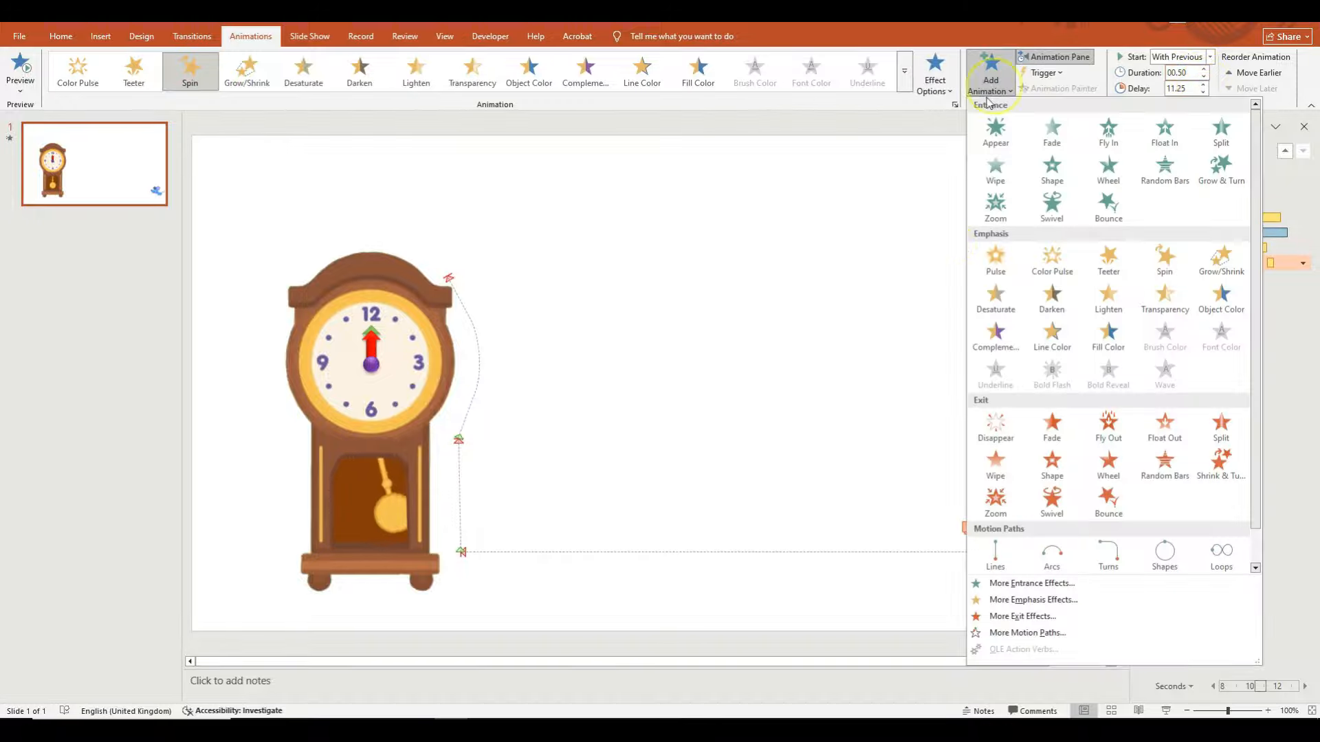
left_click(1166, 261)
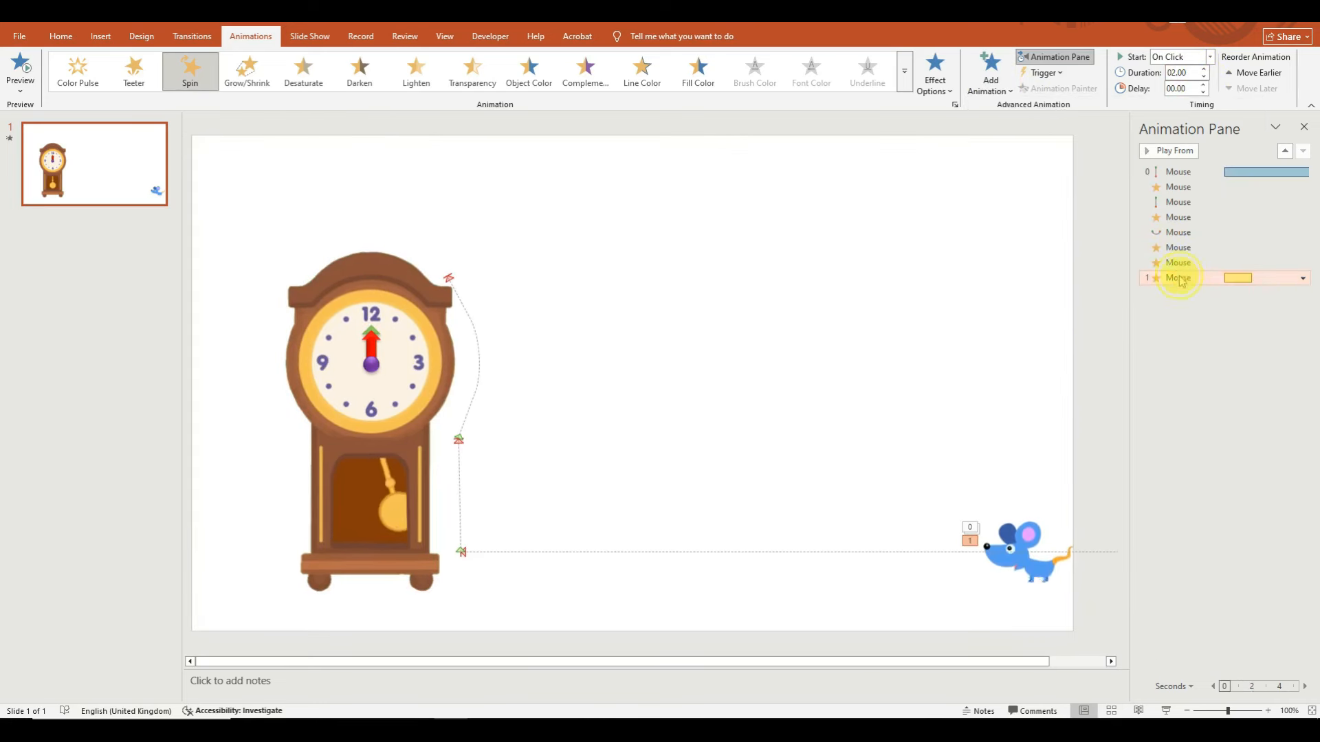
right_click(1180, 279)
left_click(1210, 346)
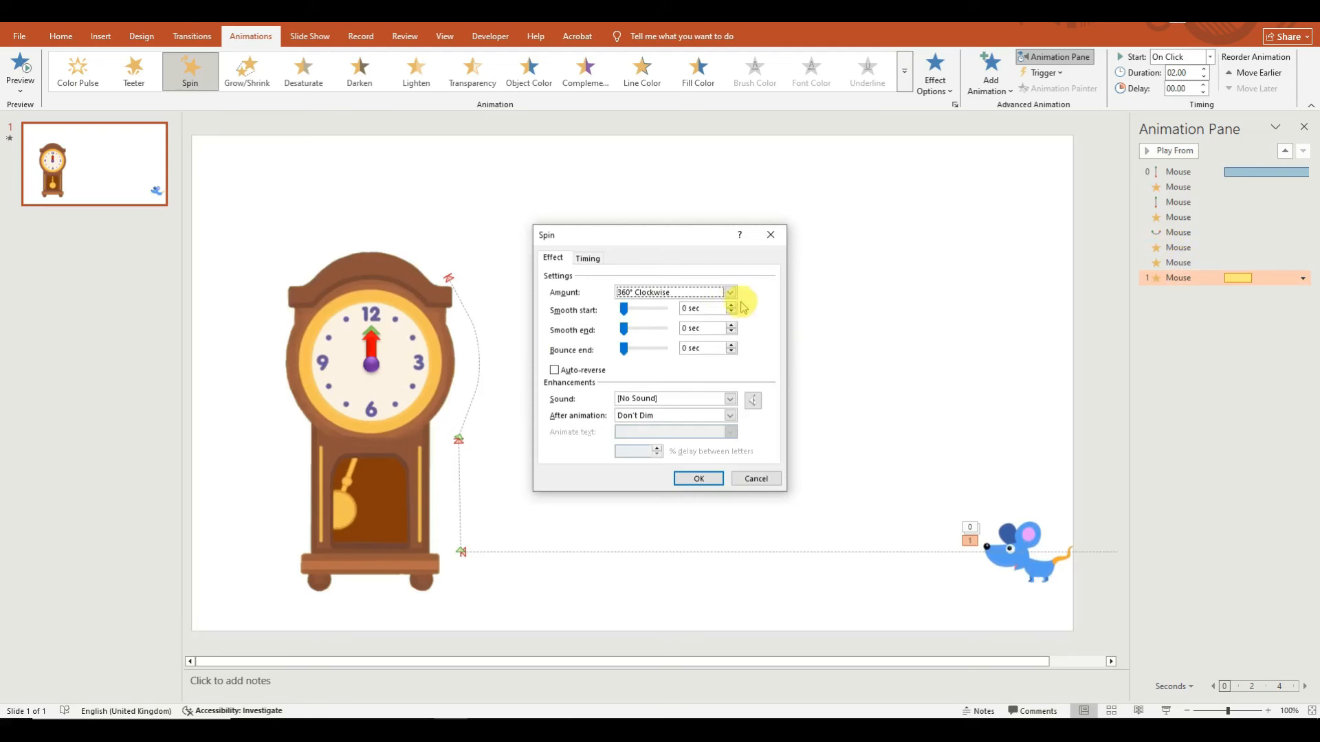
left_click(730, 292)
left_click(669, 405)
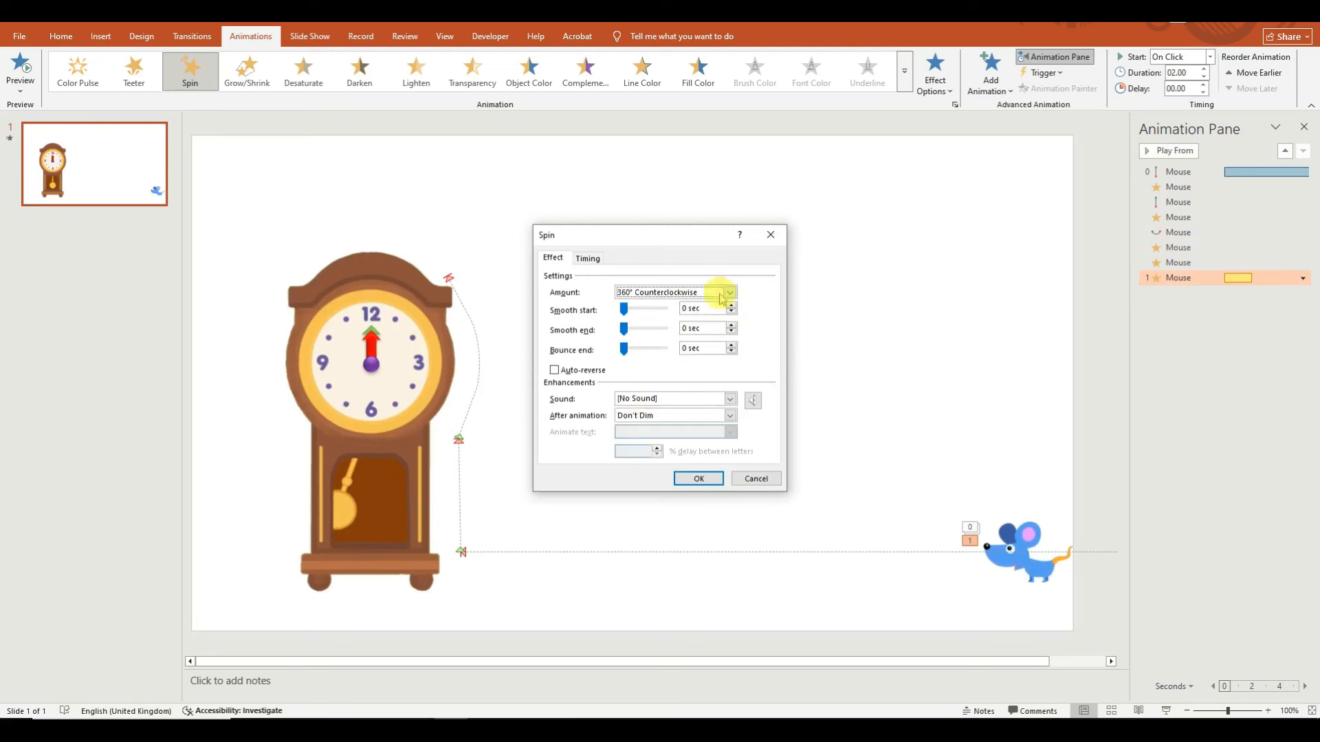
left_click(730, 294)
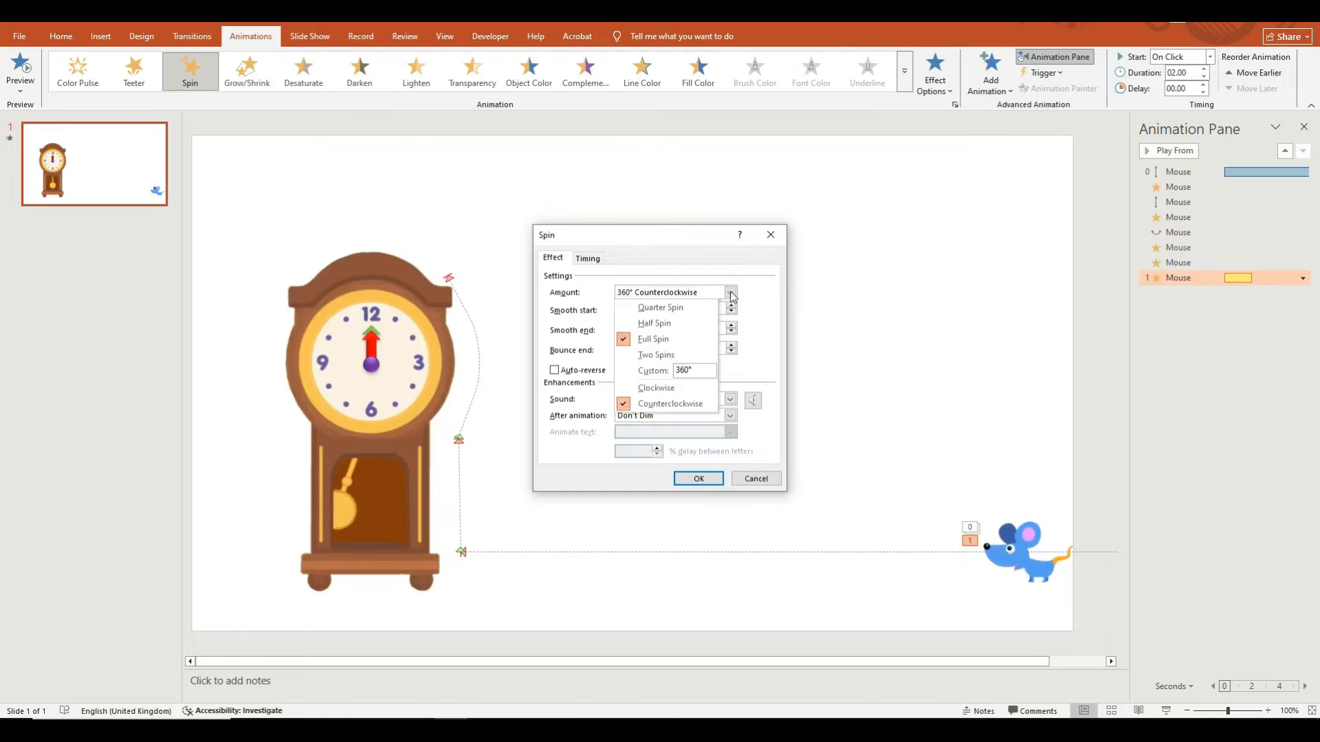
left_click(675, 310)
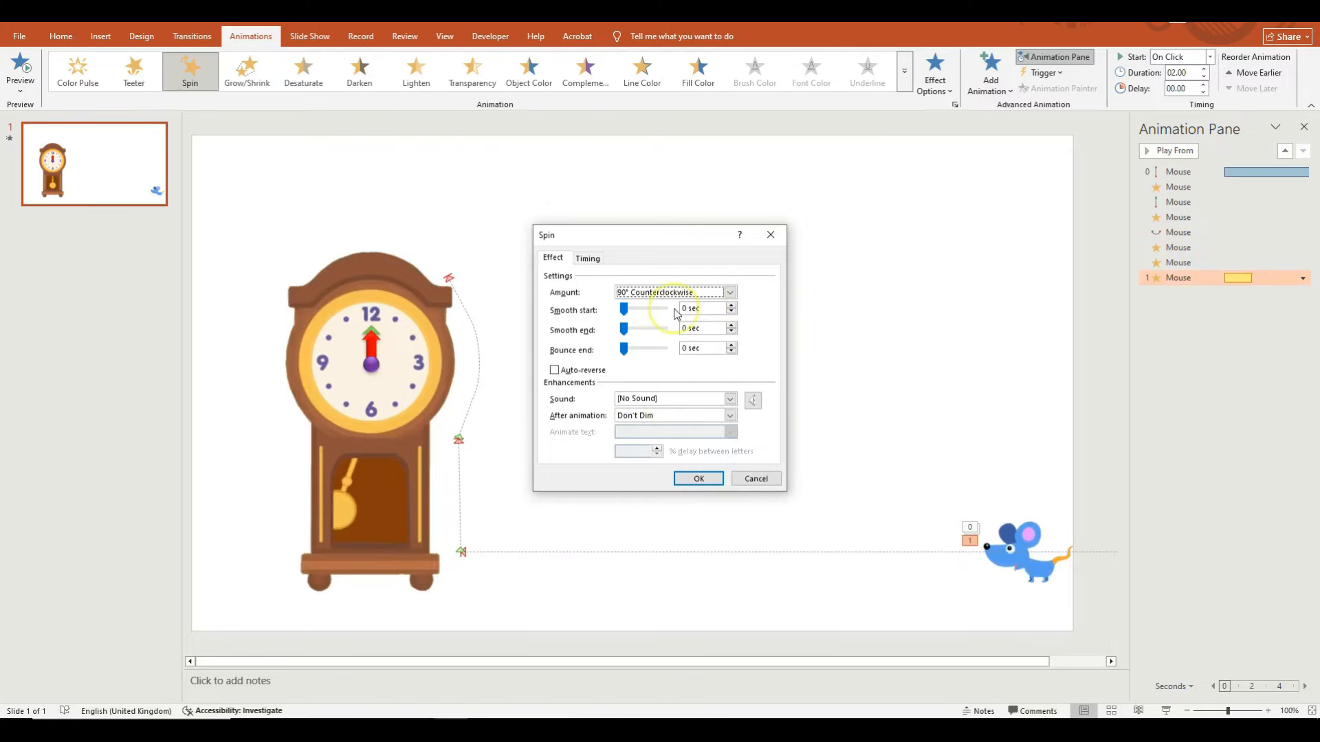
left_click(700, 480)
Step: Set the fifth Spin to With Previous, 0.5 seconds duration and 11.75 seconds delay, and preview the slide's animations
left_click(1210, 56)
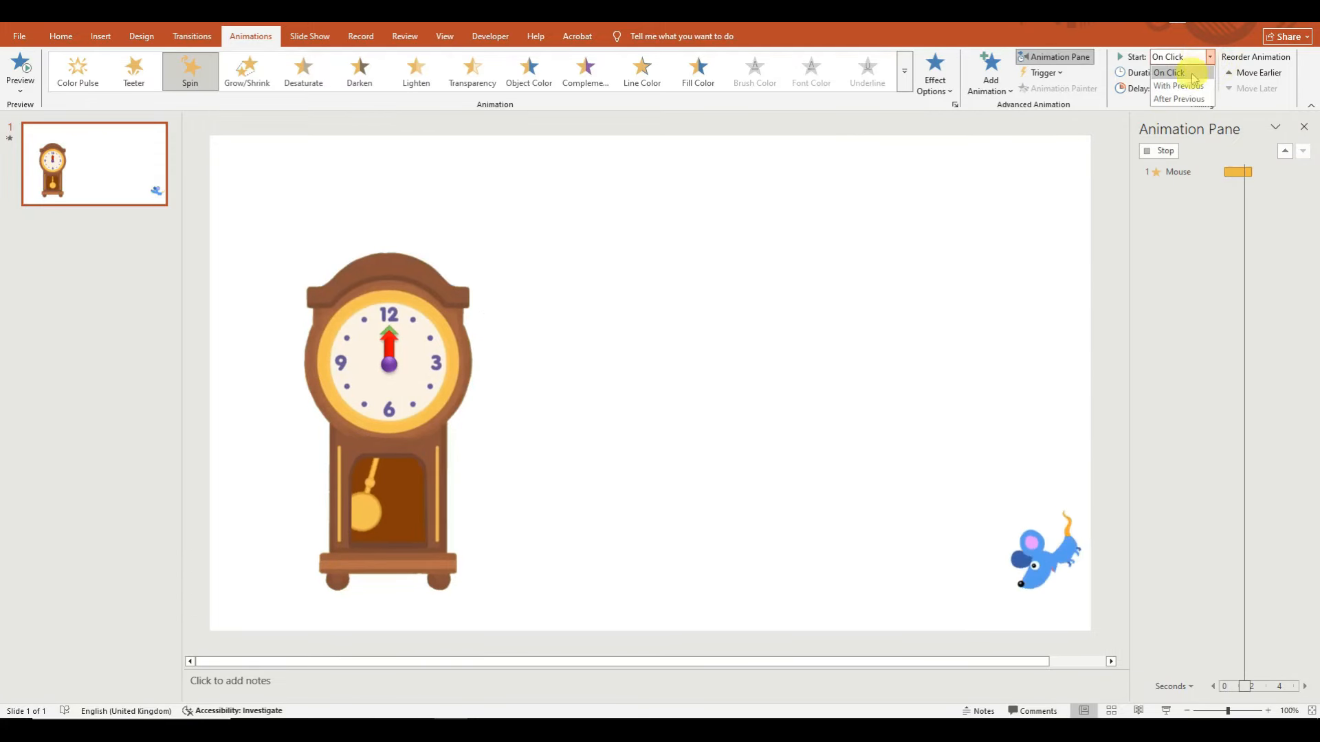
left_click(1179, 85)
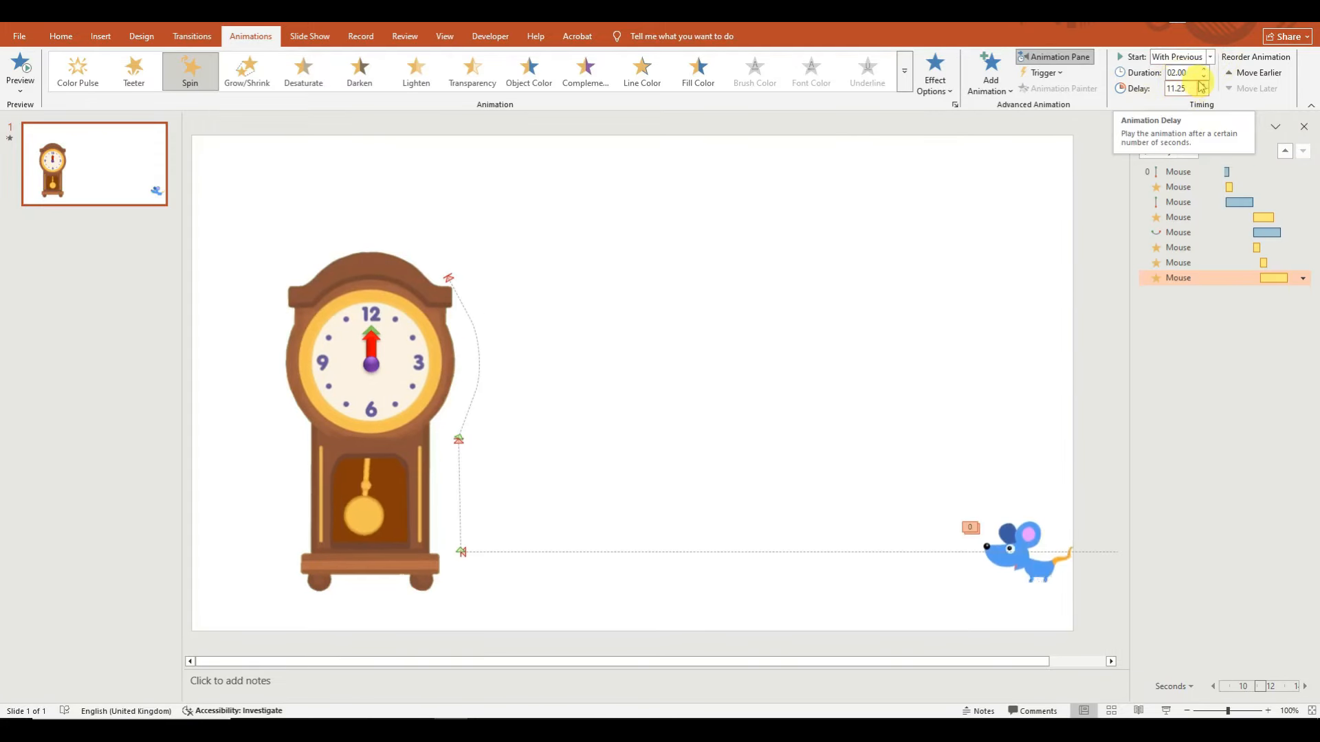
left_click(1204, 76)
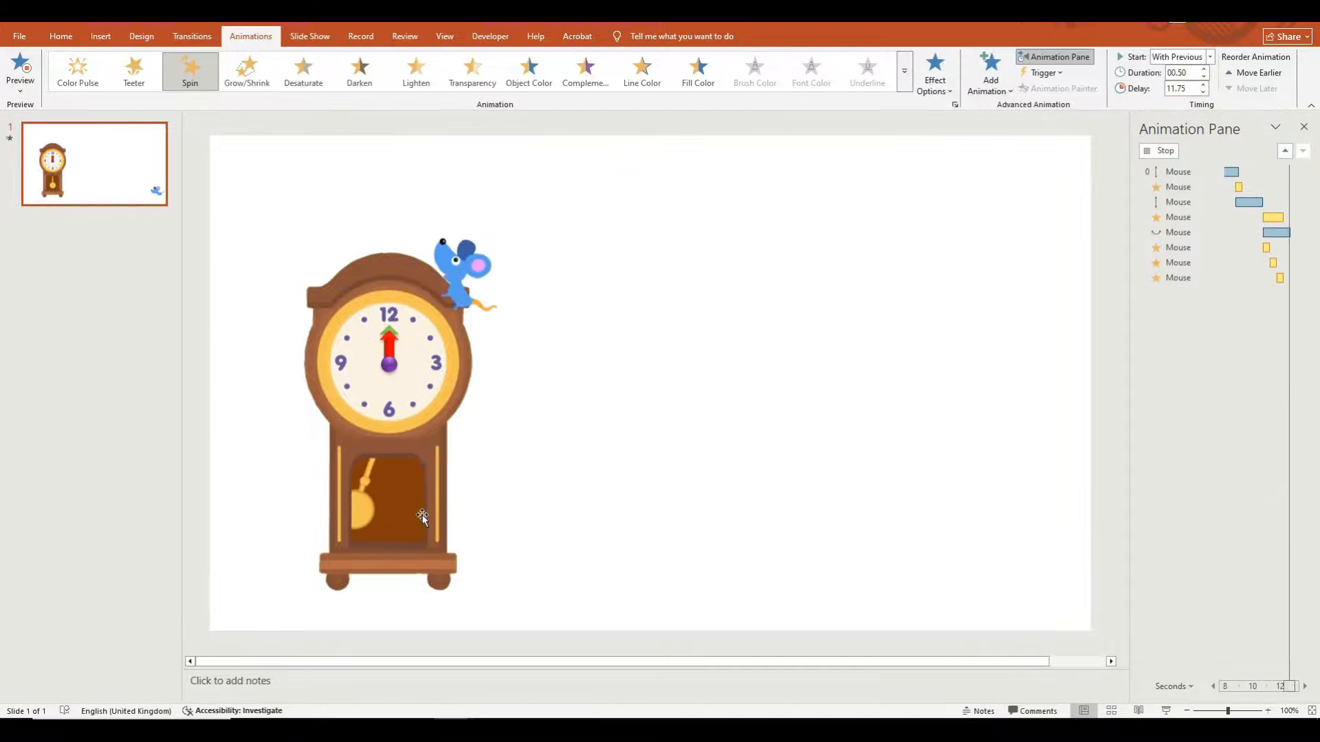
left_click(595, 258)
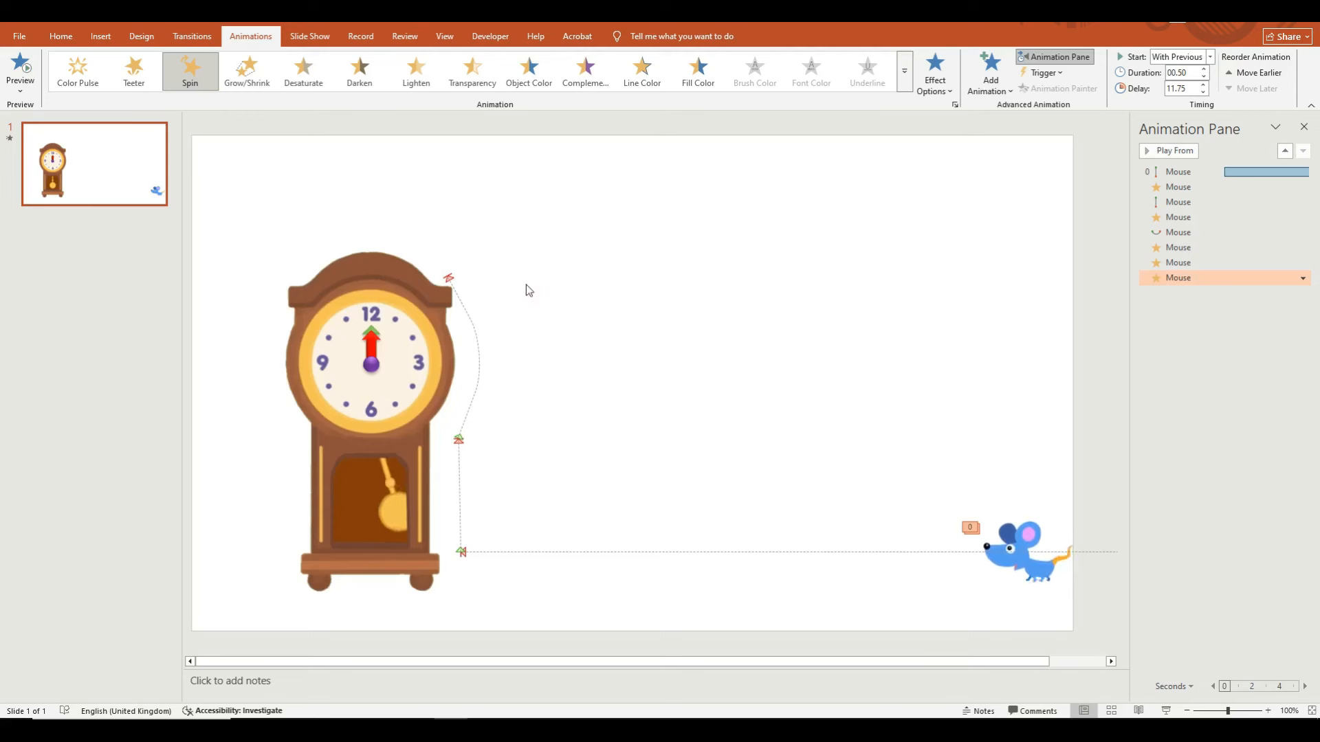
Step: Add a second Arcs motion path to the mouse and place it over the clock's roof, ending at the peak
left_click(998, 83)
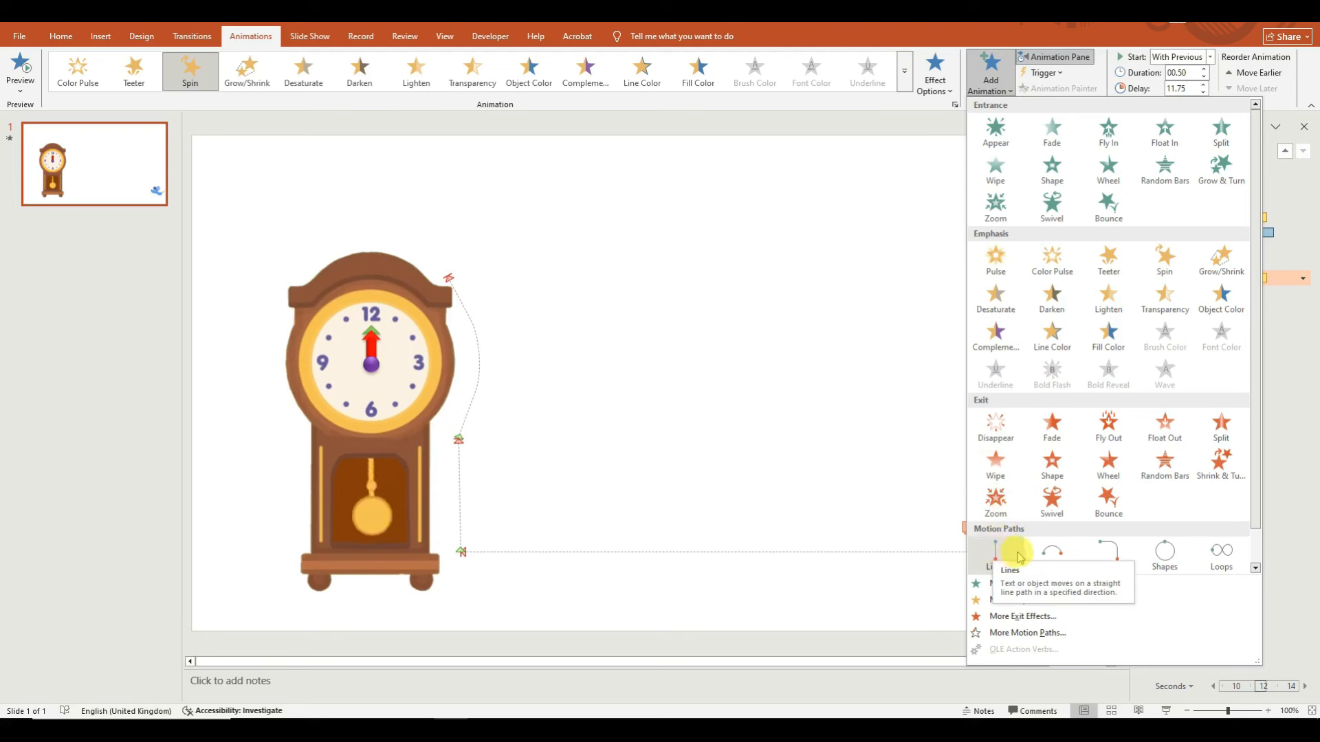
left_click(1052, 554)
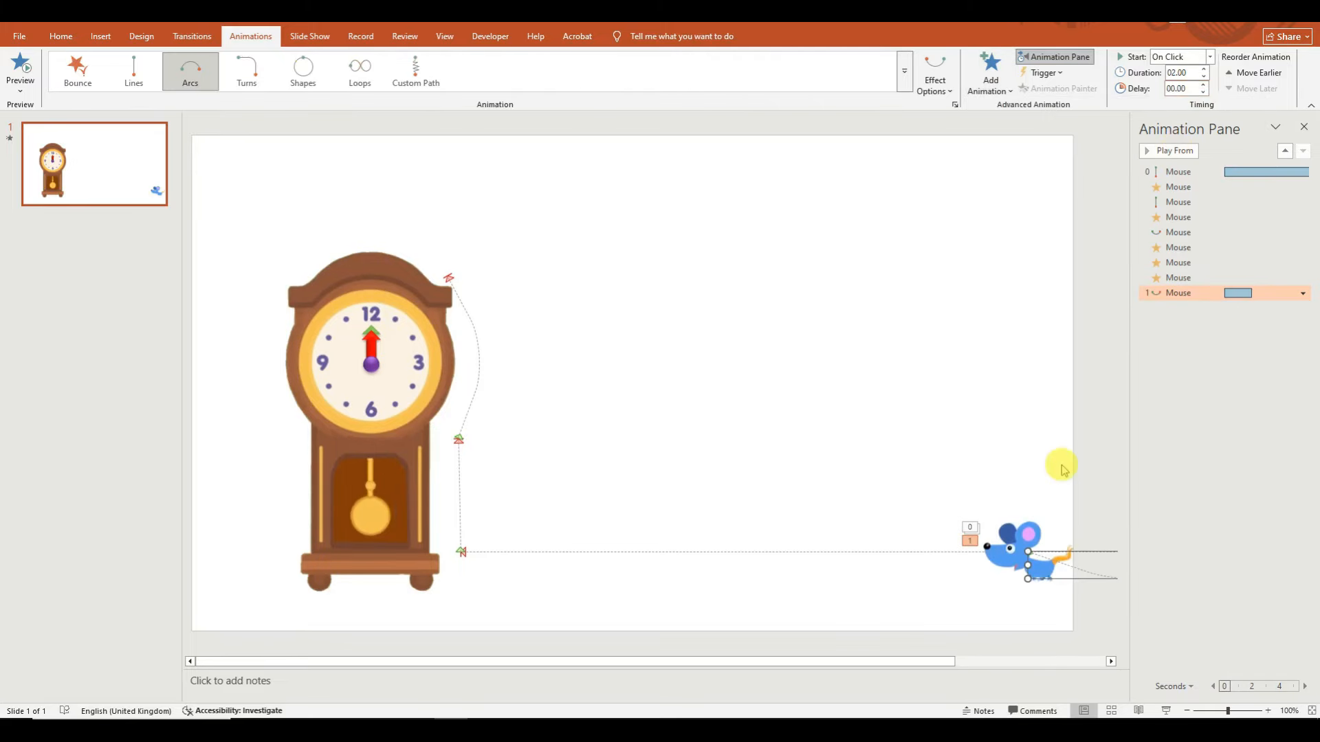
left_click_drag(1075, 569, 503, 232)
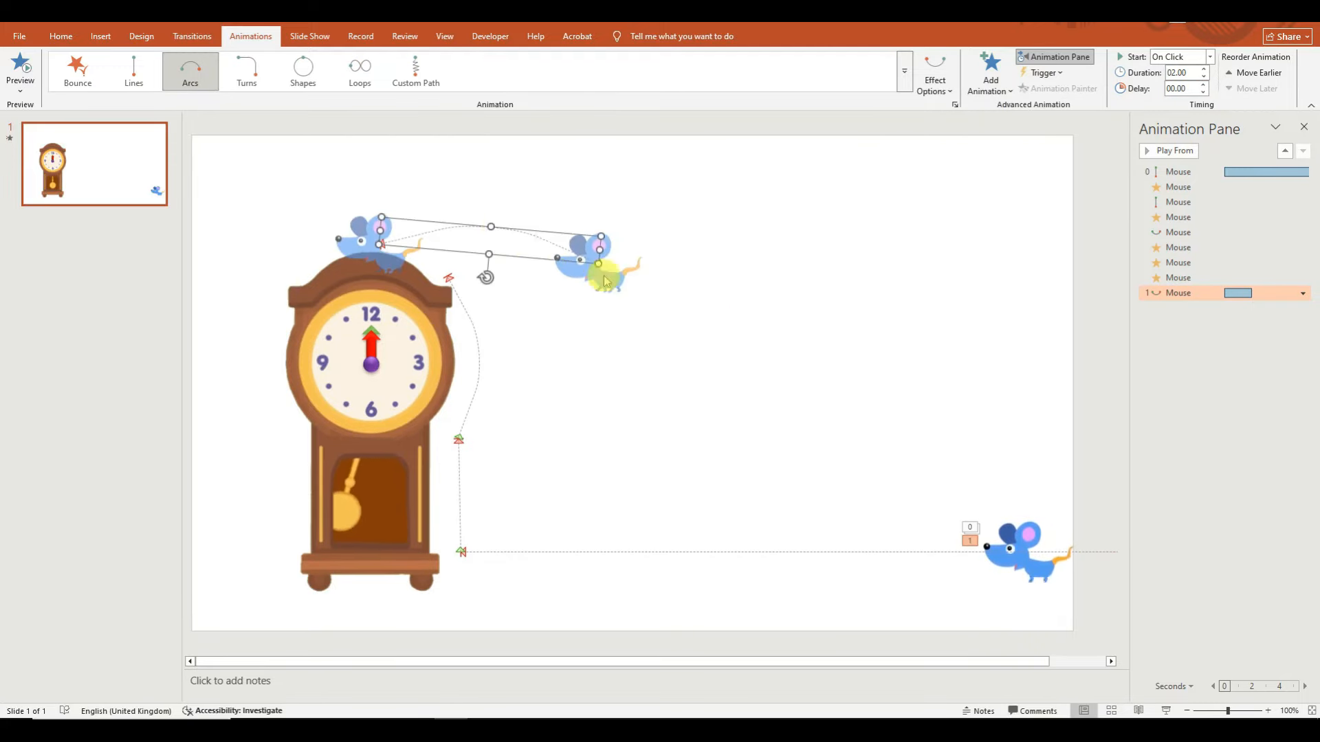
left_click_drag(601, 250, 531, 244)
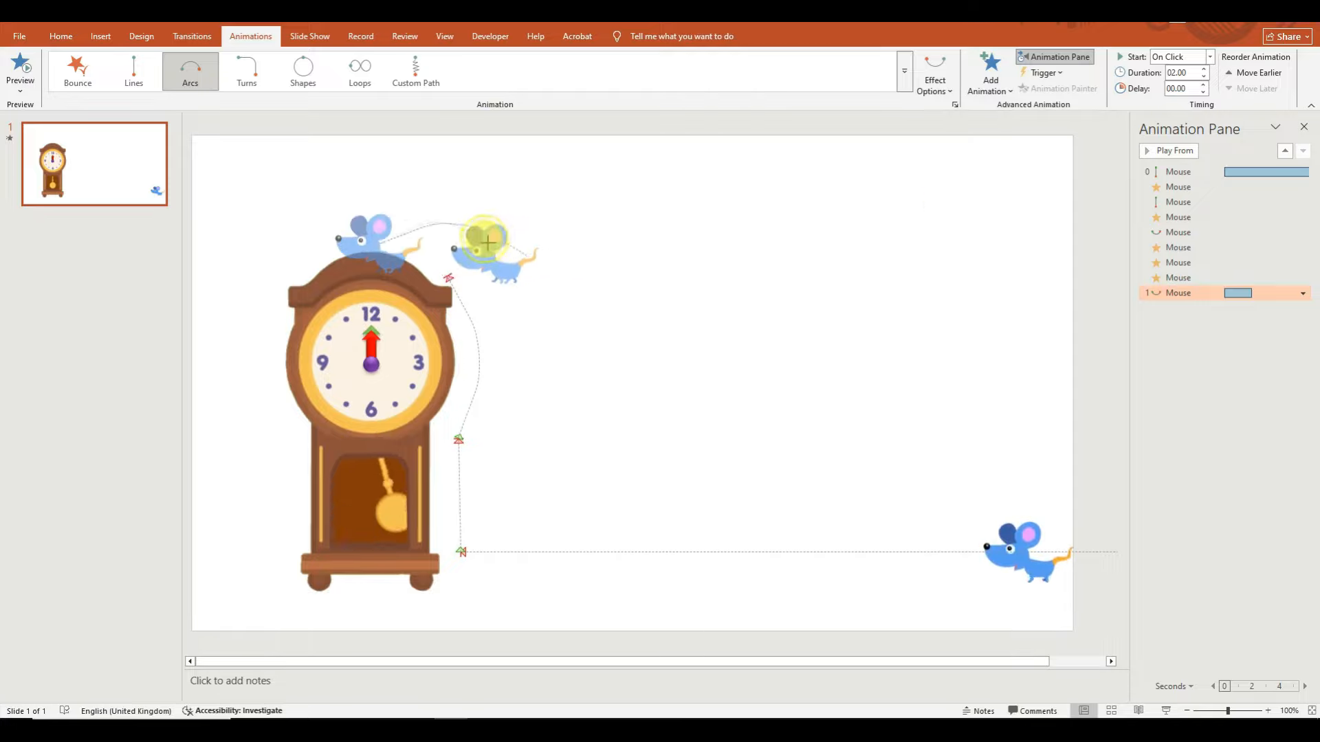
left_click(418, 270)
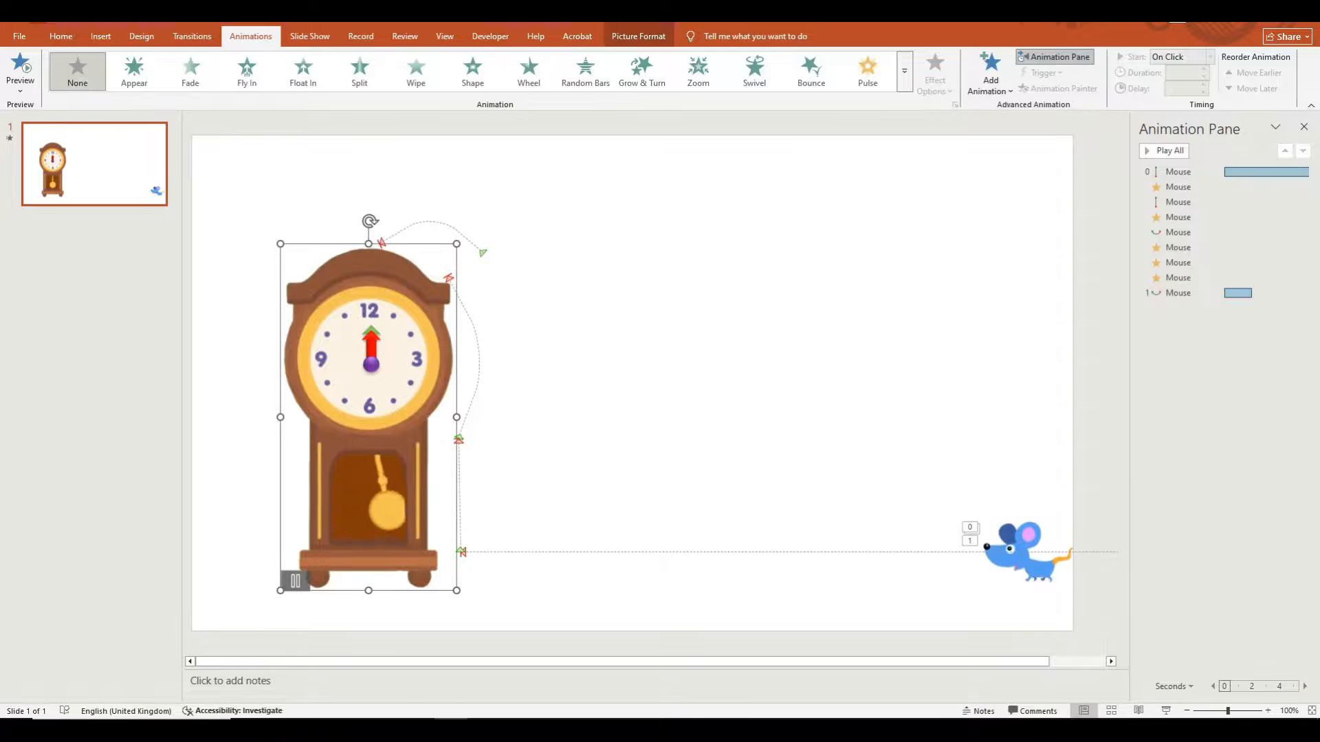
Step: Rotate and reshape the roof arc so it starts where the first arc ends and finishes above the clock's peak
left_click(453, 231)
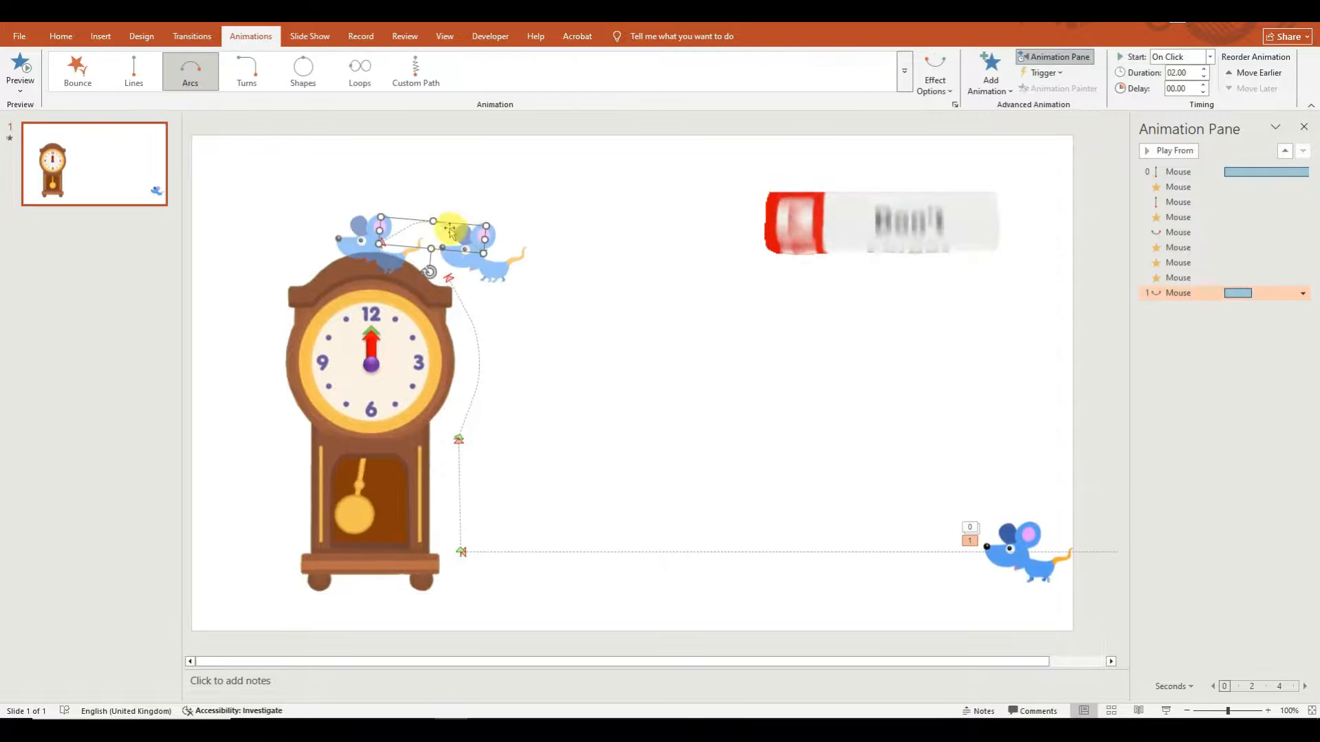
left_click_drag(429, 273, 417, 268)
mouse_move(384, 213)
left_mouse_down()
mouse_move(440, 230)
mouse_move(372, 229)
left_mouse_up()
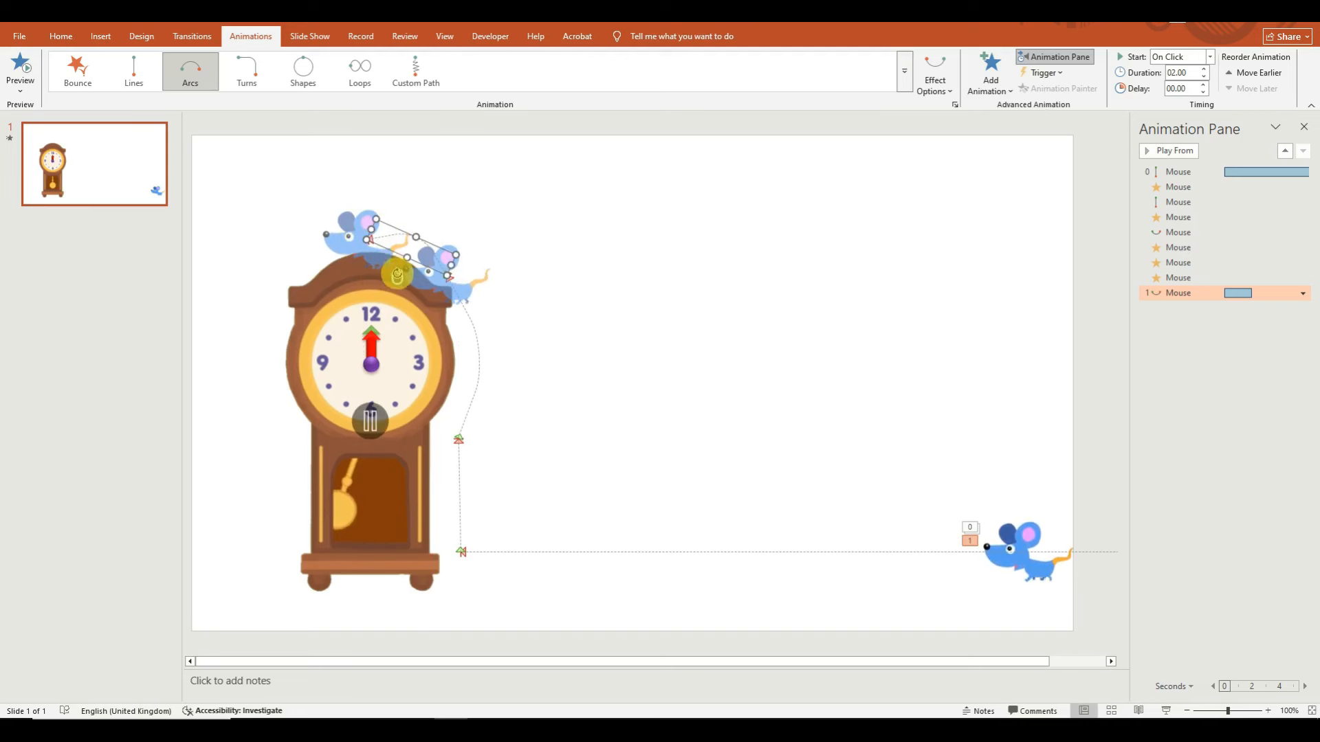
left_click_drag(396, 279, 393, 276)
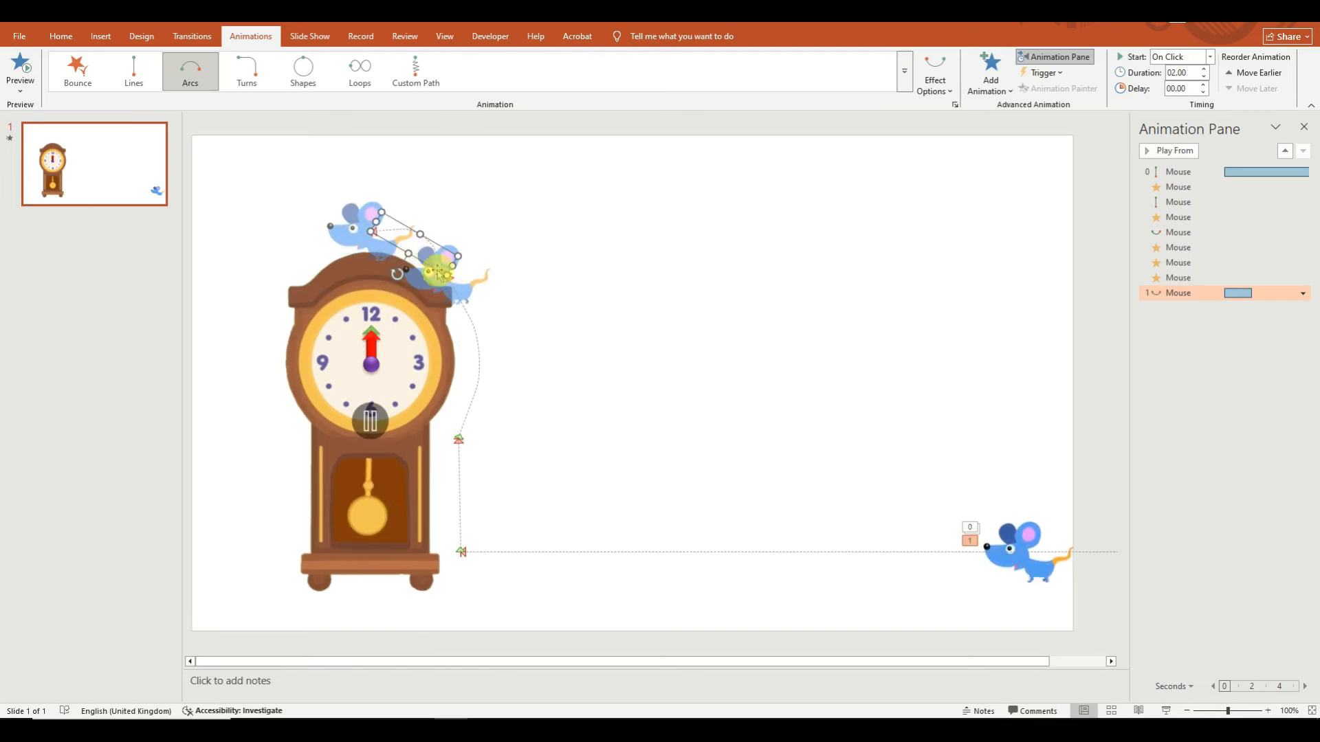
Step: Set the roof arc to start With Previous with a delay of 12.75 seconds and preview the animations
left_click(1212, 59)
left_click(1194, 87)
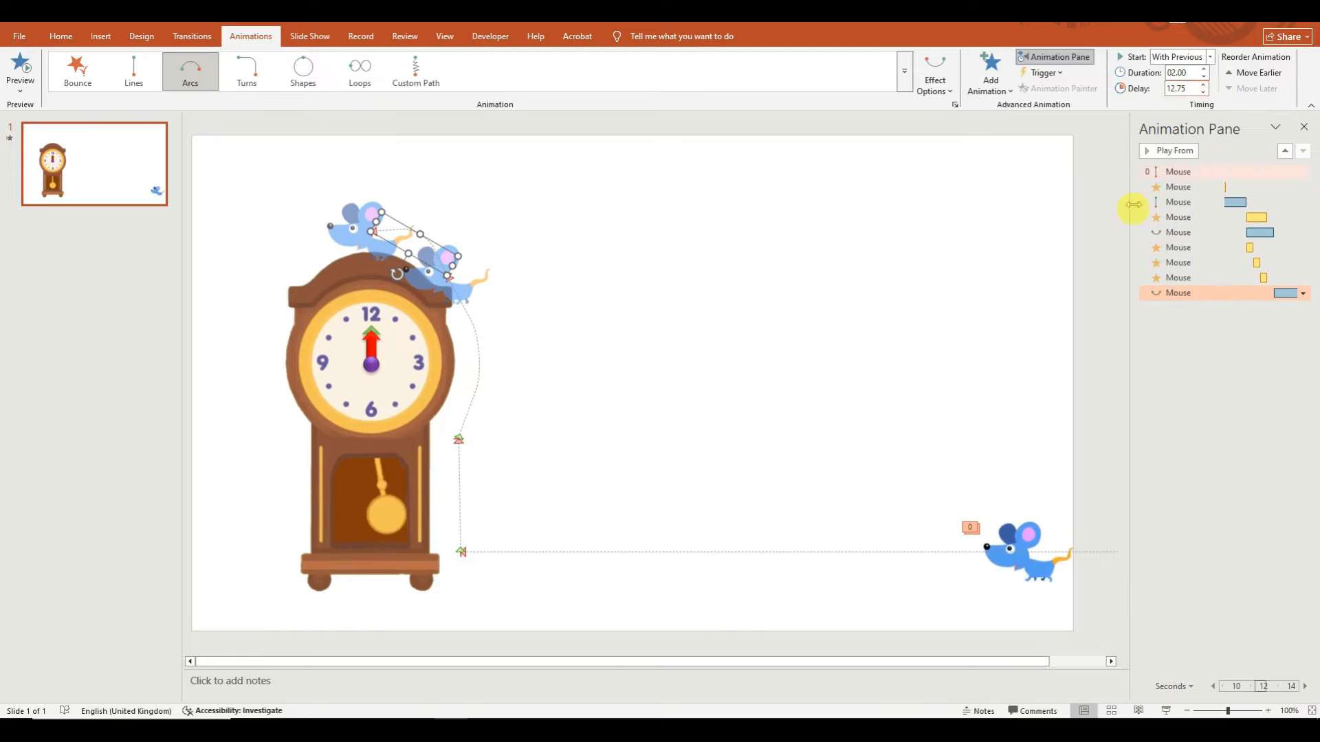
left_click(21, 73)
Step: Add a sixth Spin emphasis to the mouse, starting With Previous, with 0.5 seconds duration and 13.50 seconds delay
left_click(991, 72)
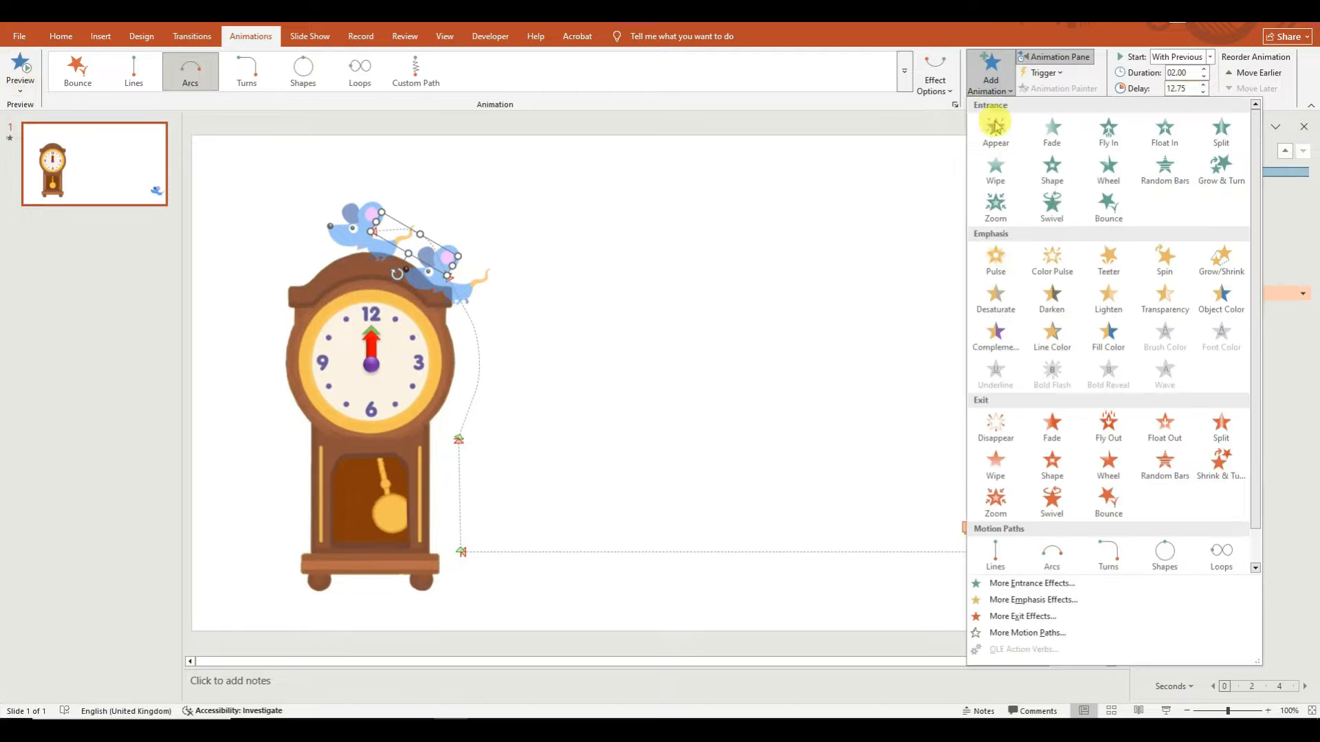
left_click(1161, 273)
left_click(1210, 56)
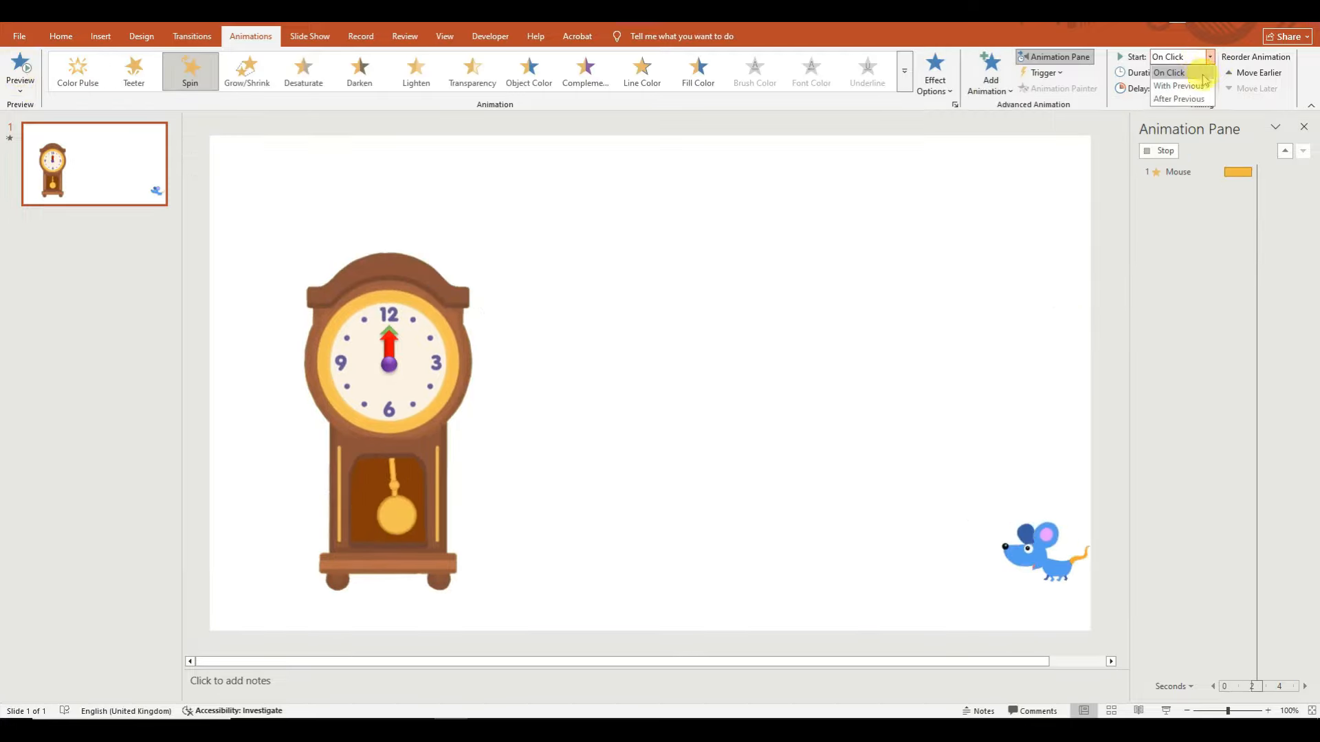
left_click(1203, 84)
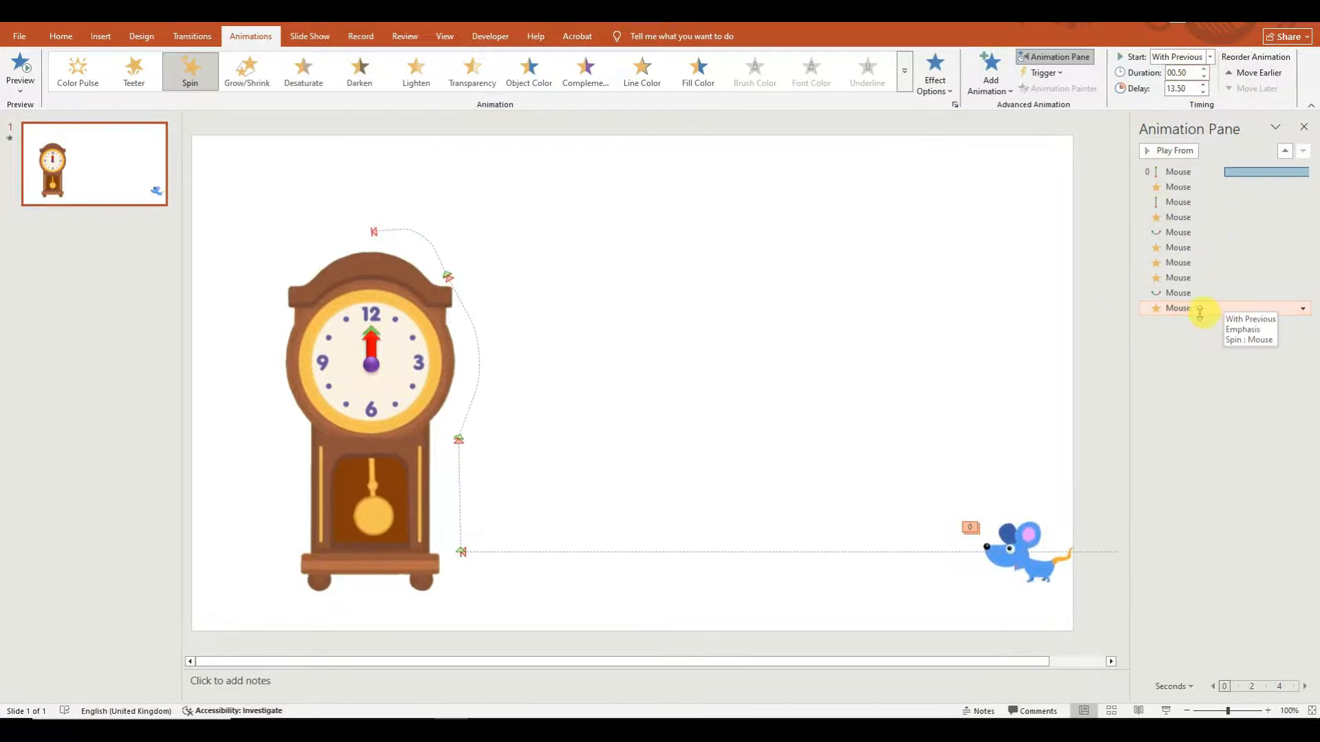
Step: Set the amount of the mouse's sixth Spin emphasis to 35° counterclockwise
right_click(1187, 313)
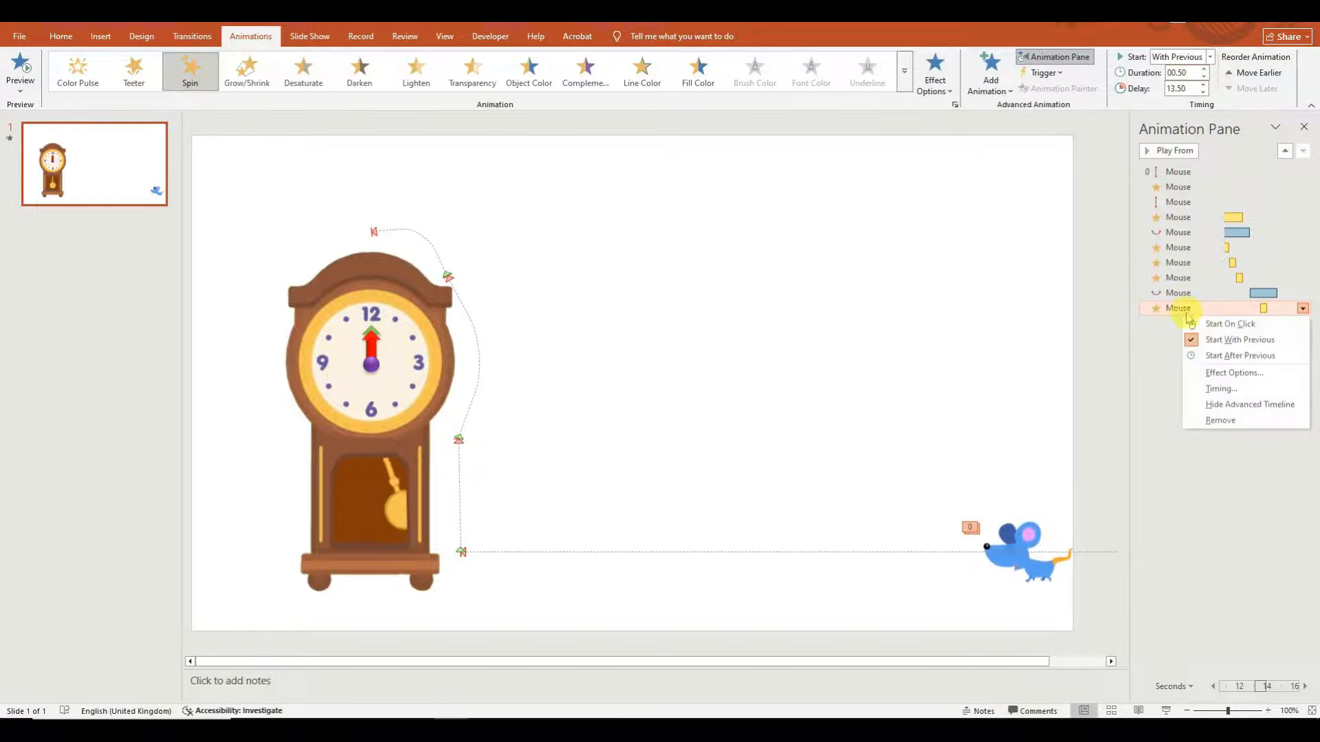
left_click(1234, 372)
left_click(730, 292)
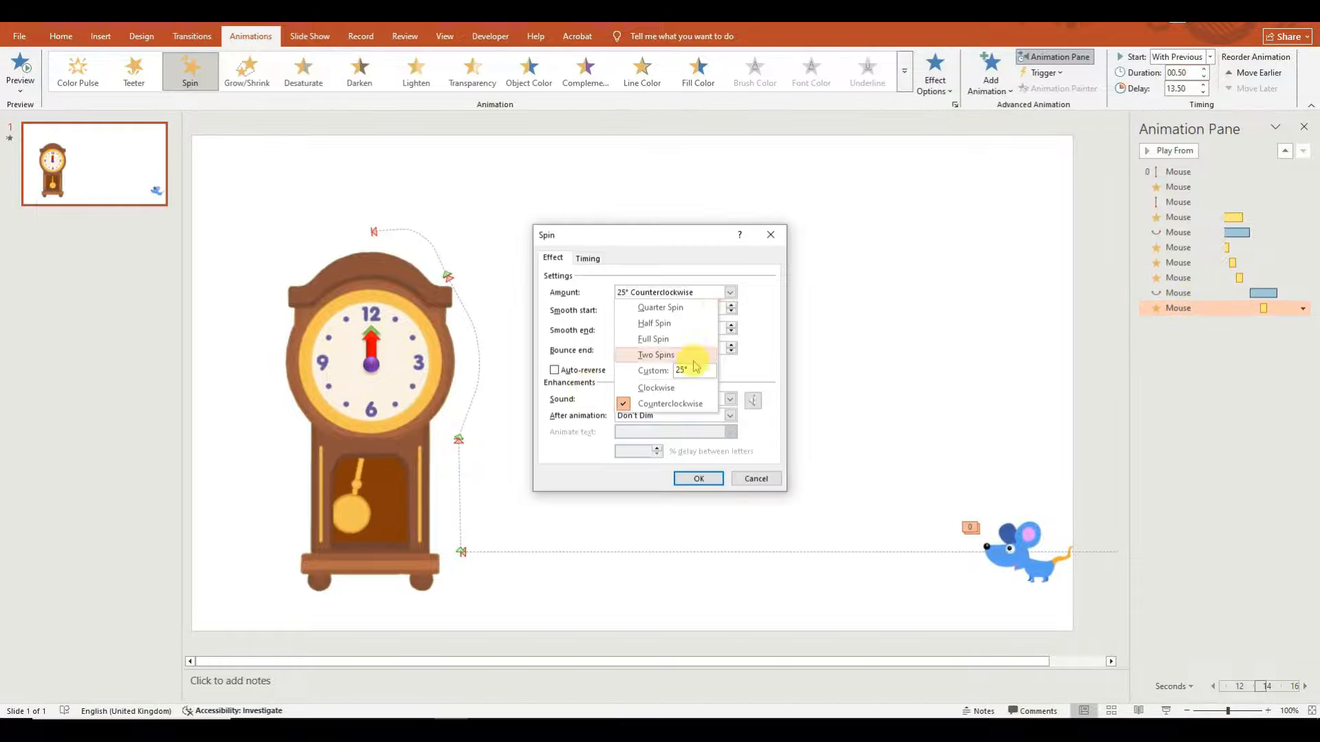
left_click(672, 371)
key("Return")
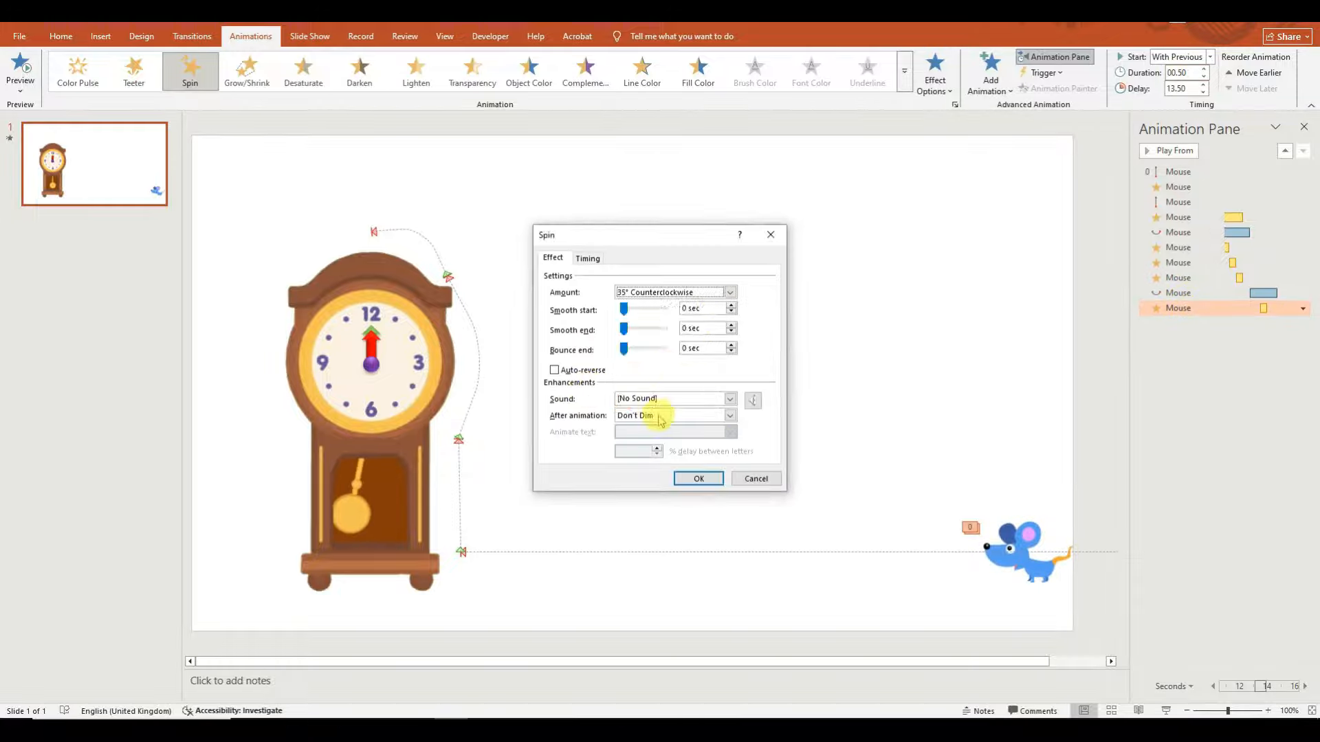
left_click(693, 479)
left_click(1203, 92)
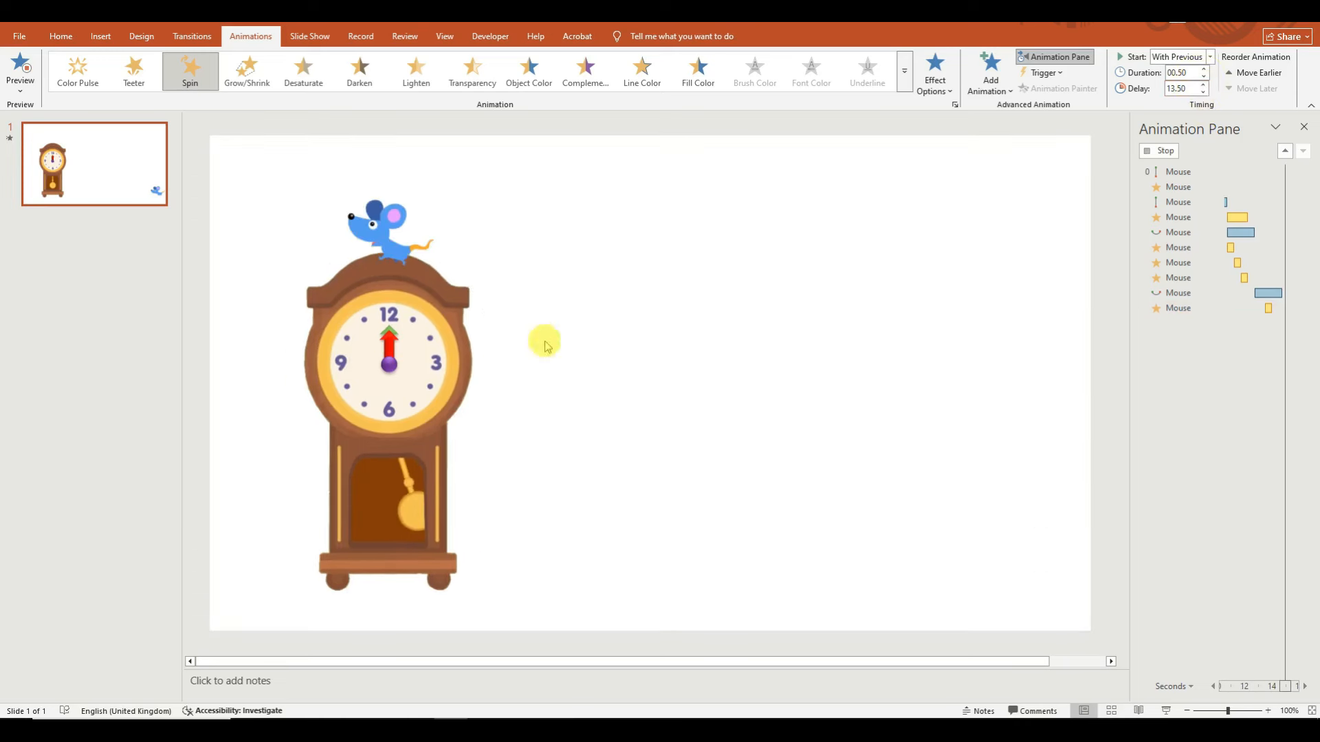
Step: Nudge the end of the roof arc slightly up and left above the clock's peak, and preview the animations
left_click(374, 232)
left_click_drag(371, 232, 366, 228)
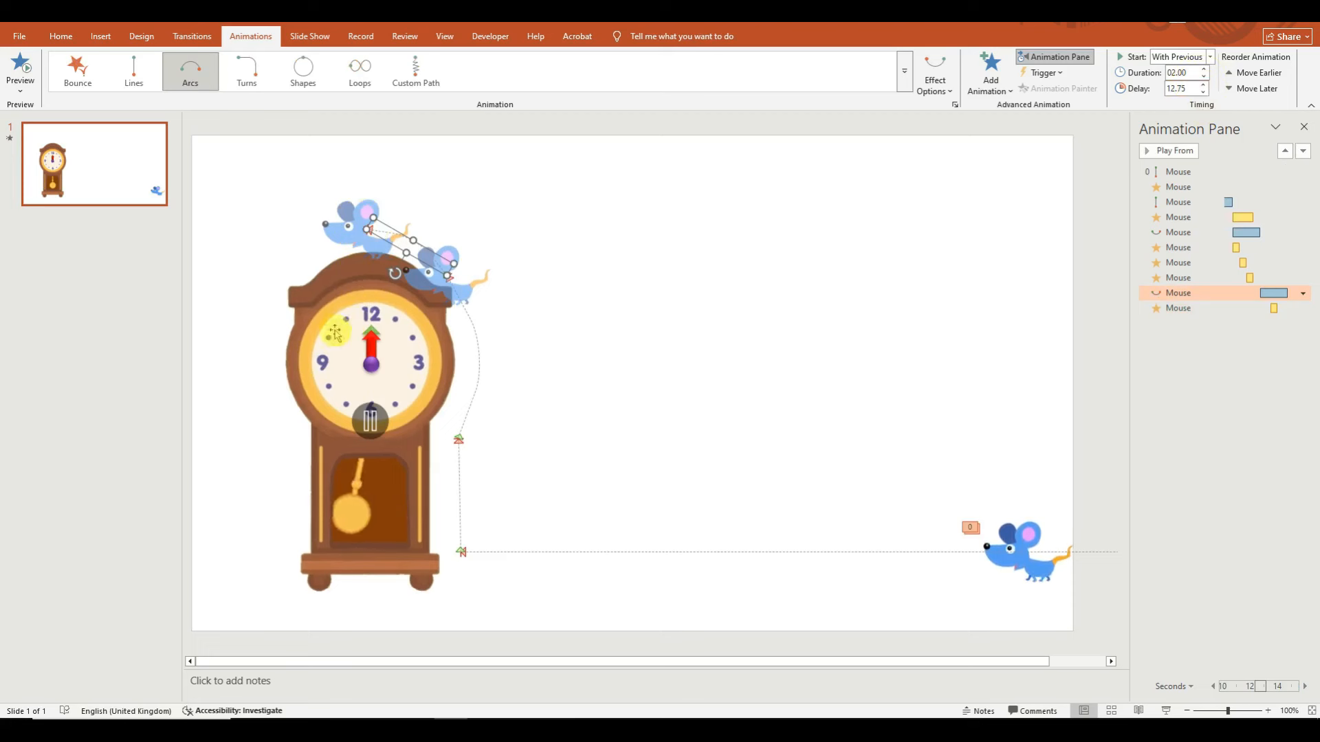
left_click_drag(366, 227, 368, 228)
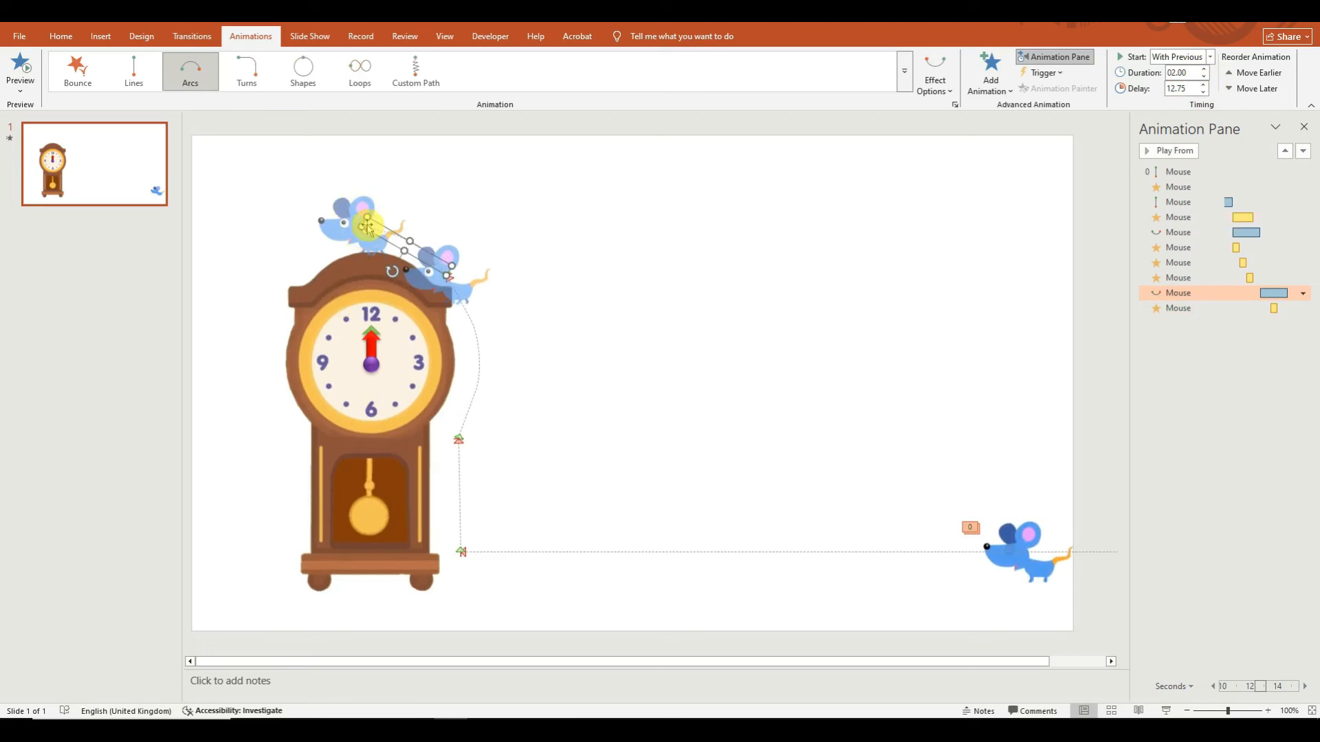
left_click(23, 69)
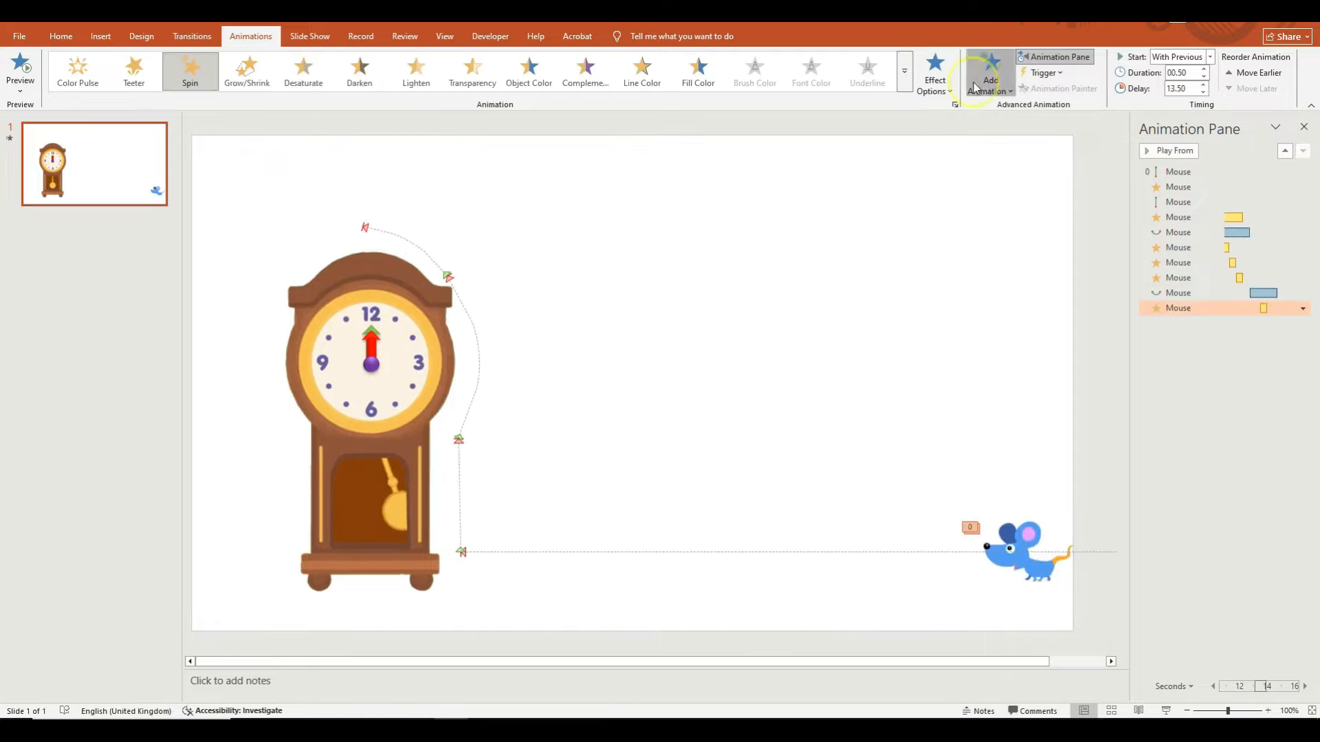
Step: Add a third Arcs motion path to the mouse, shape it from the clock's peak down to the roof's left edge, and preview the animations
left_click(976, 88)
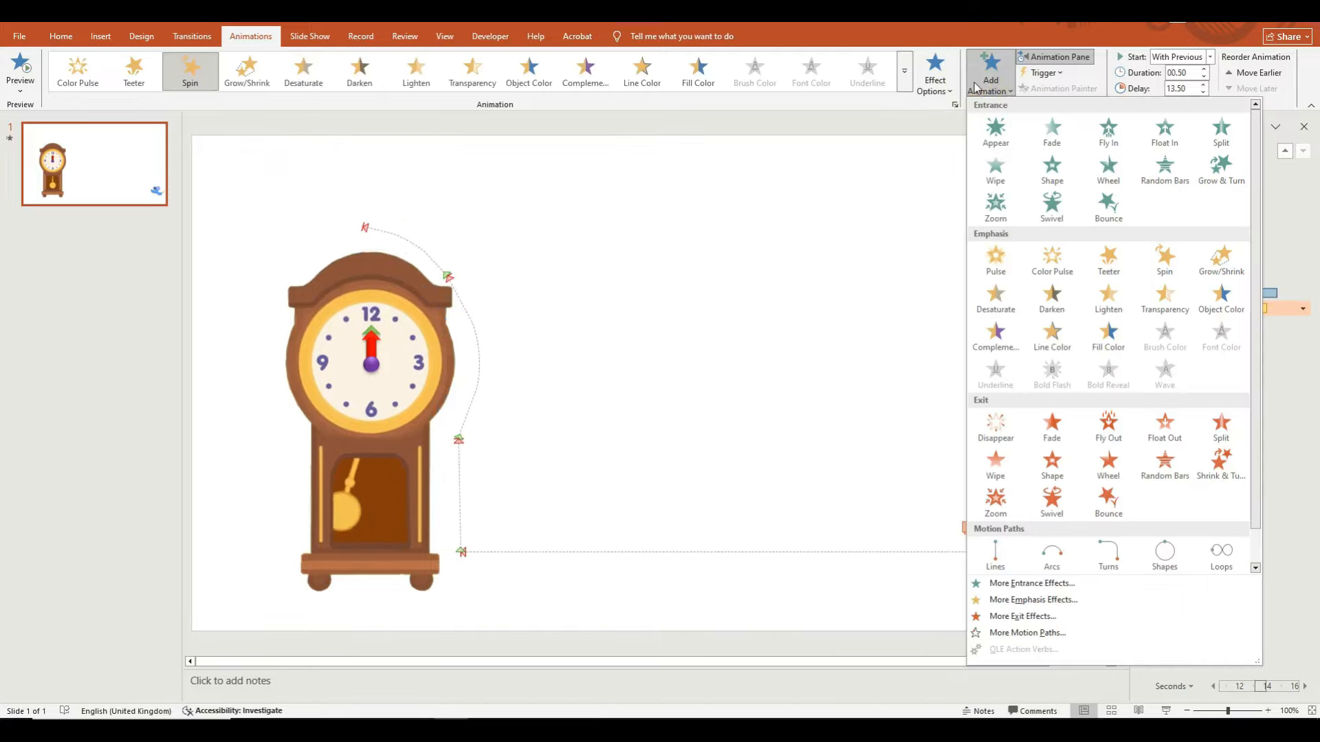
left_click(989, 75)
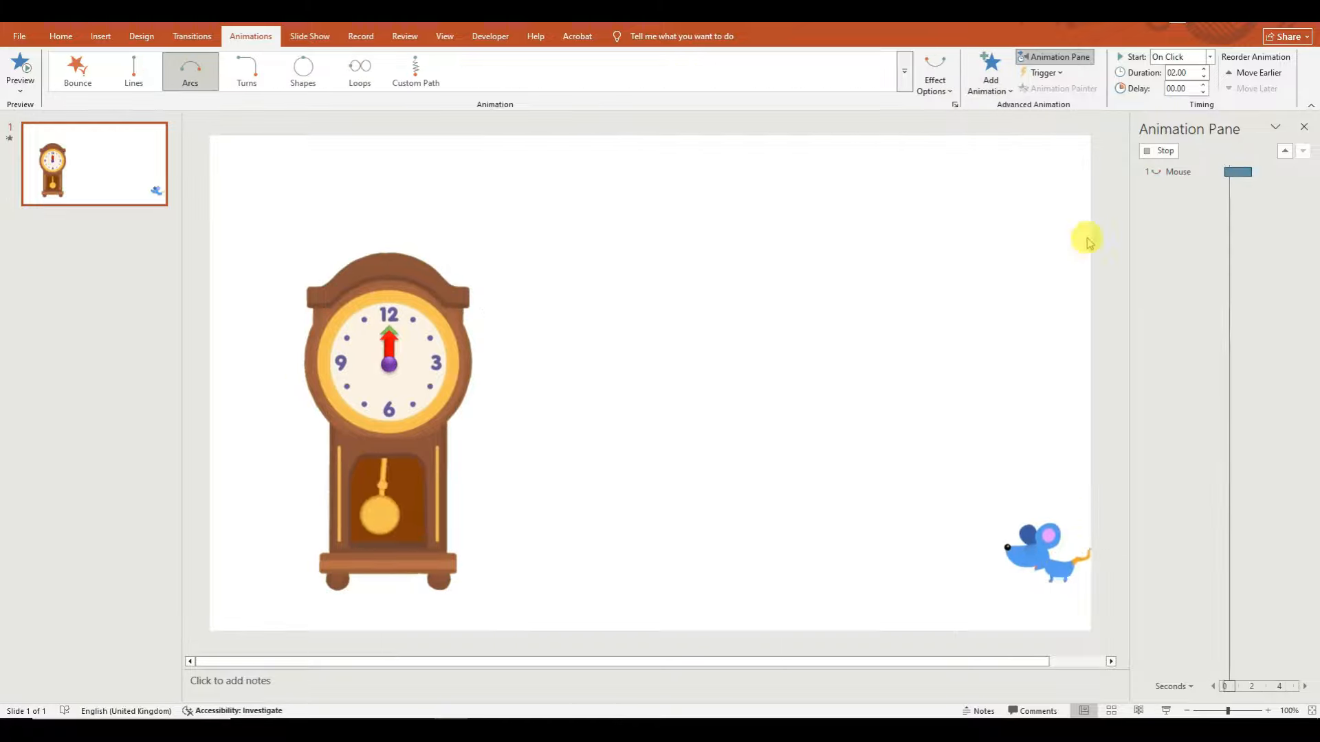
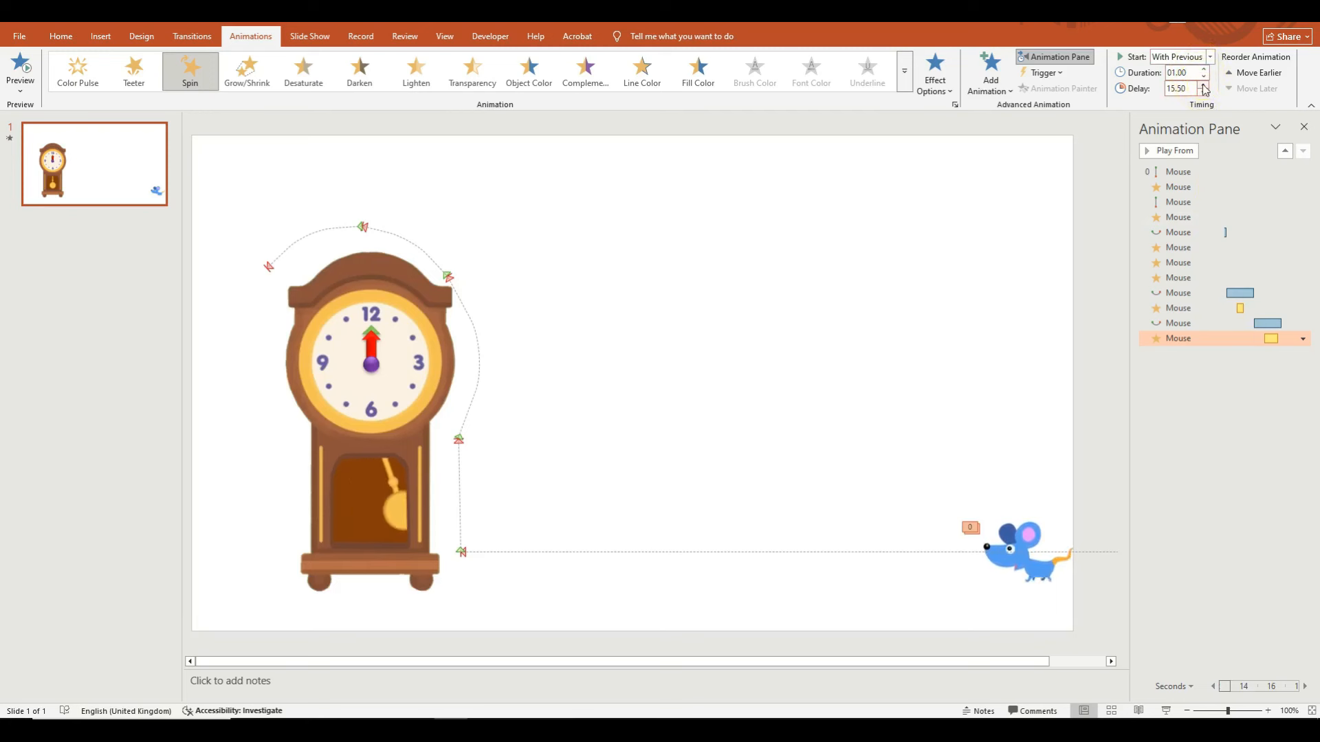
left_click(292, 258)
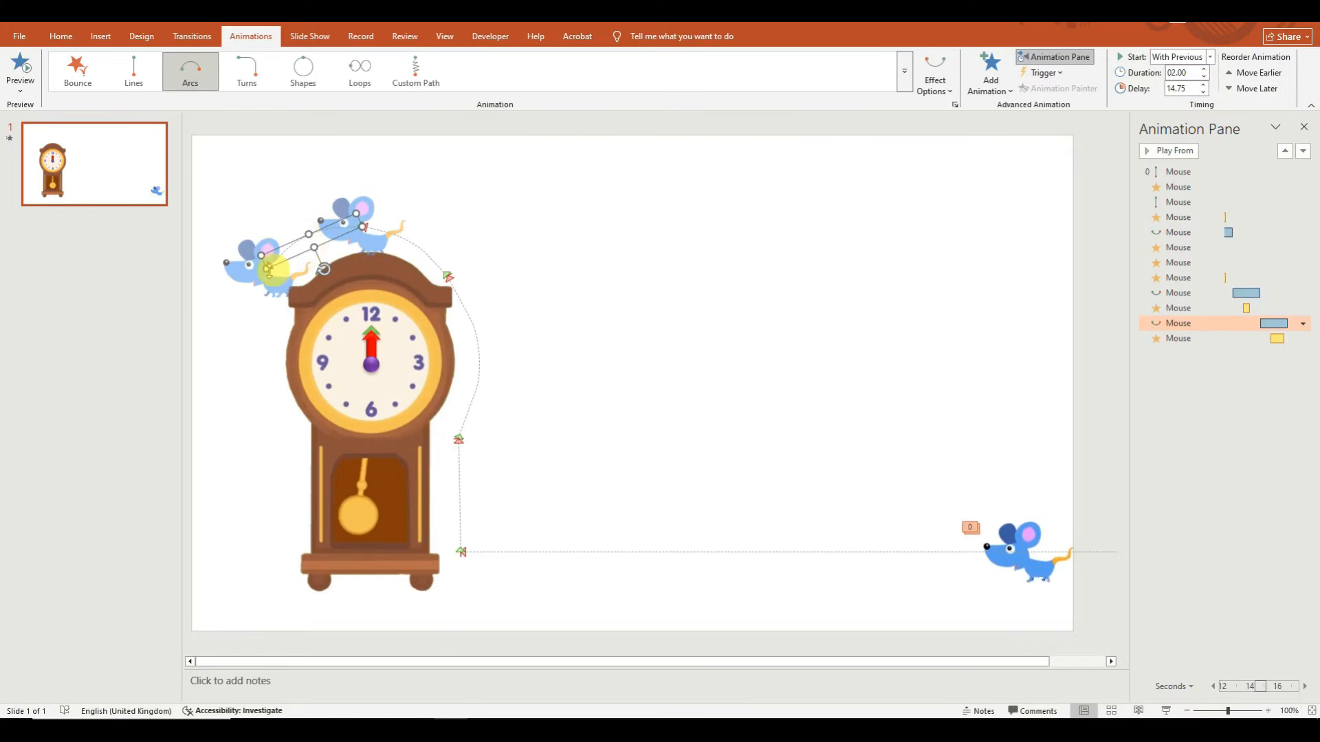
left_click_drag(268, 269, 321, 246)
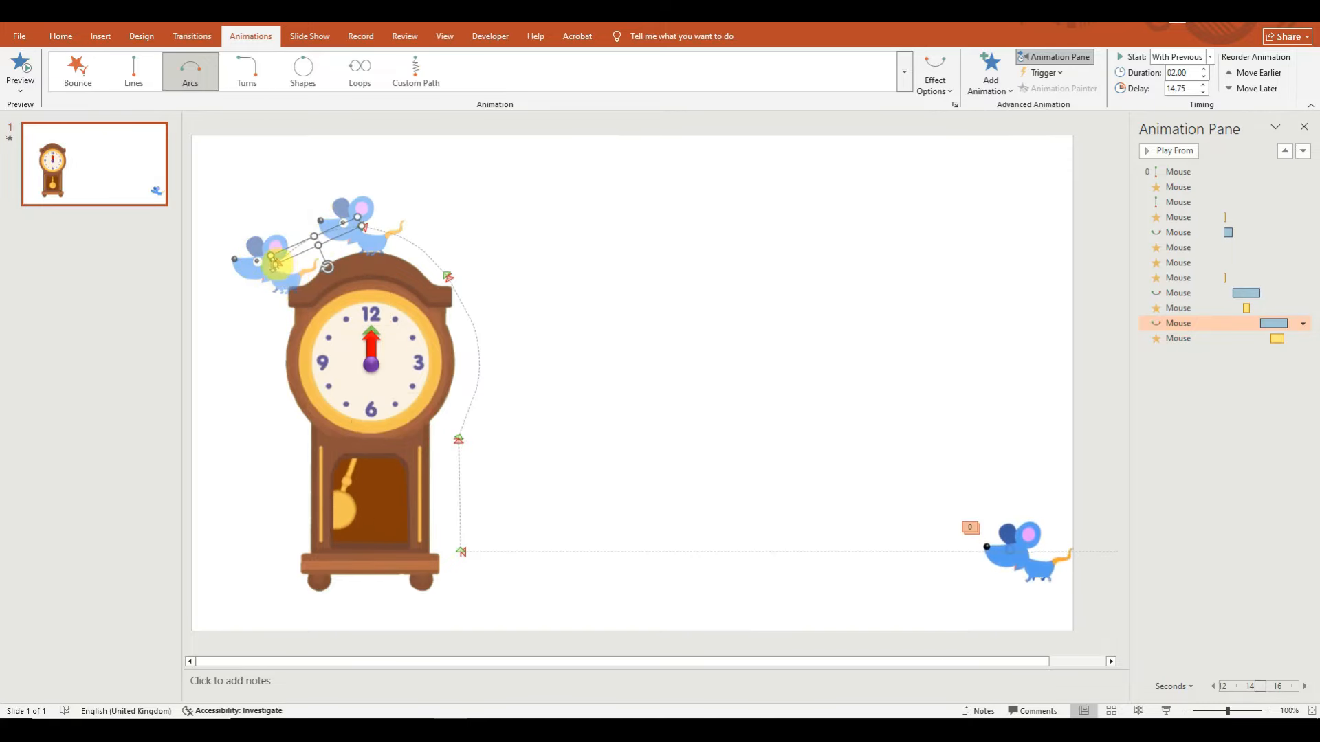
left_click_drag(328, 271, 335, 269)
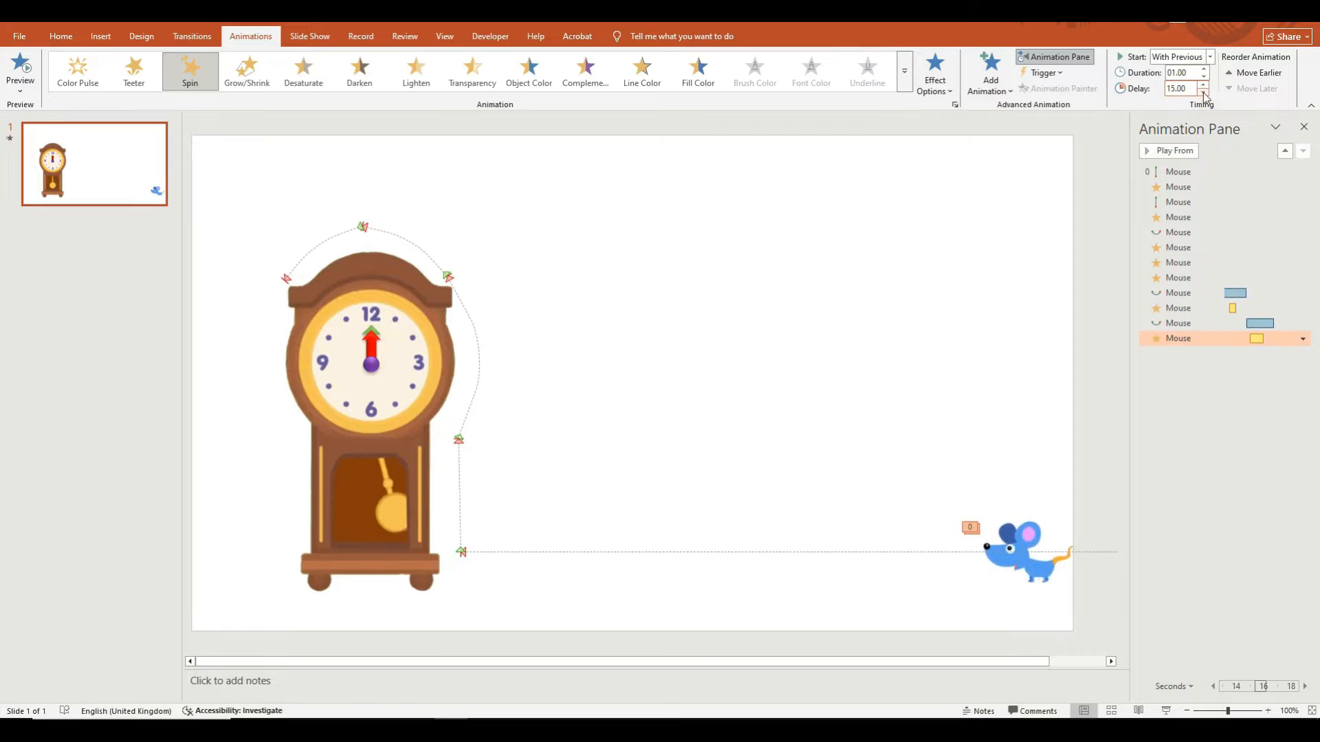
left_click(21, 66)
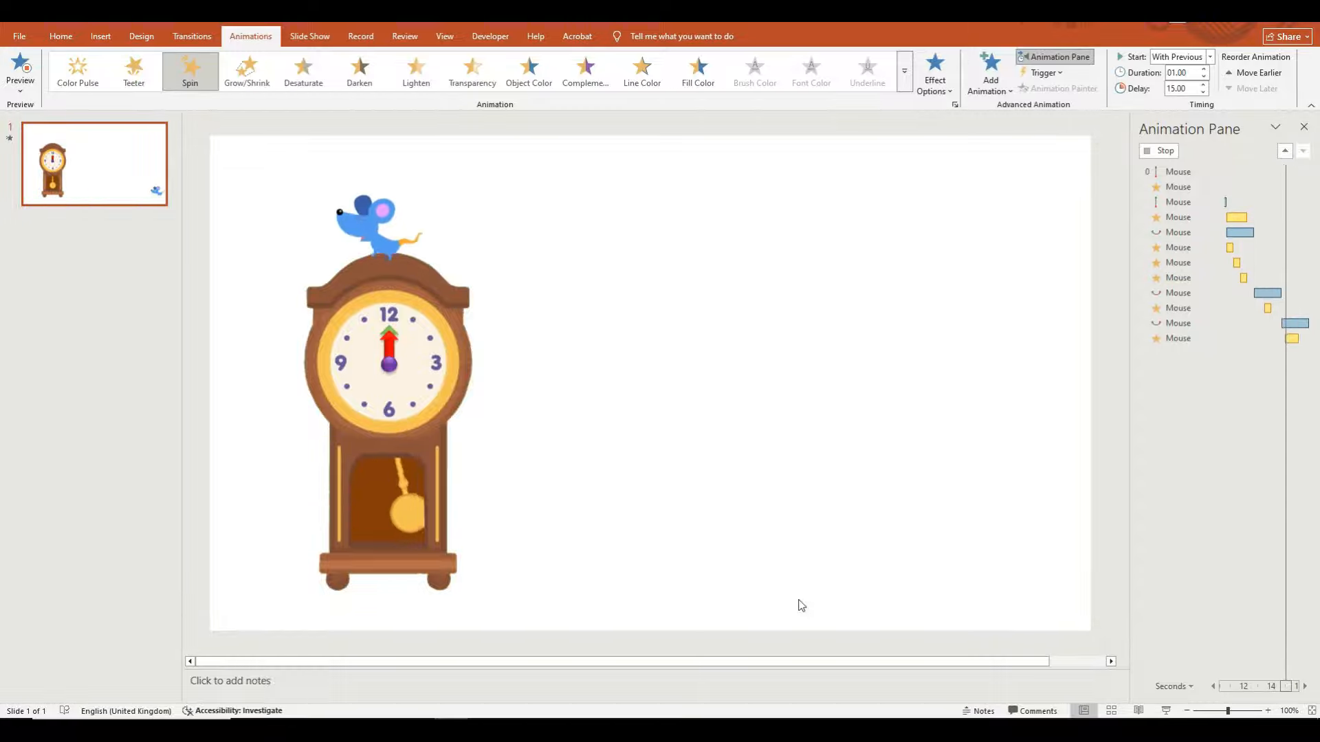
Step: Add a fourth Arcs motion path to the mouse and move it to the empty area of the slide
left_click(950, 55)
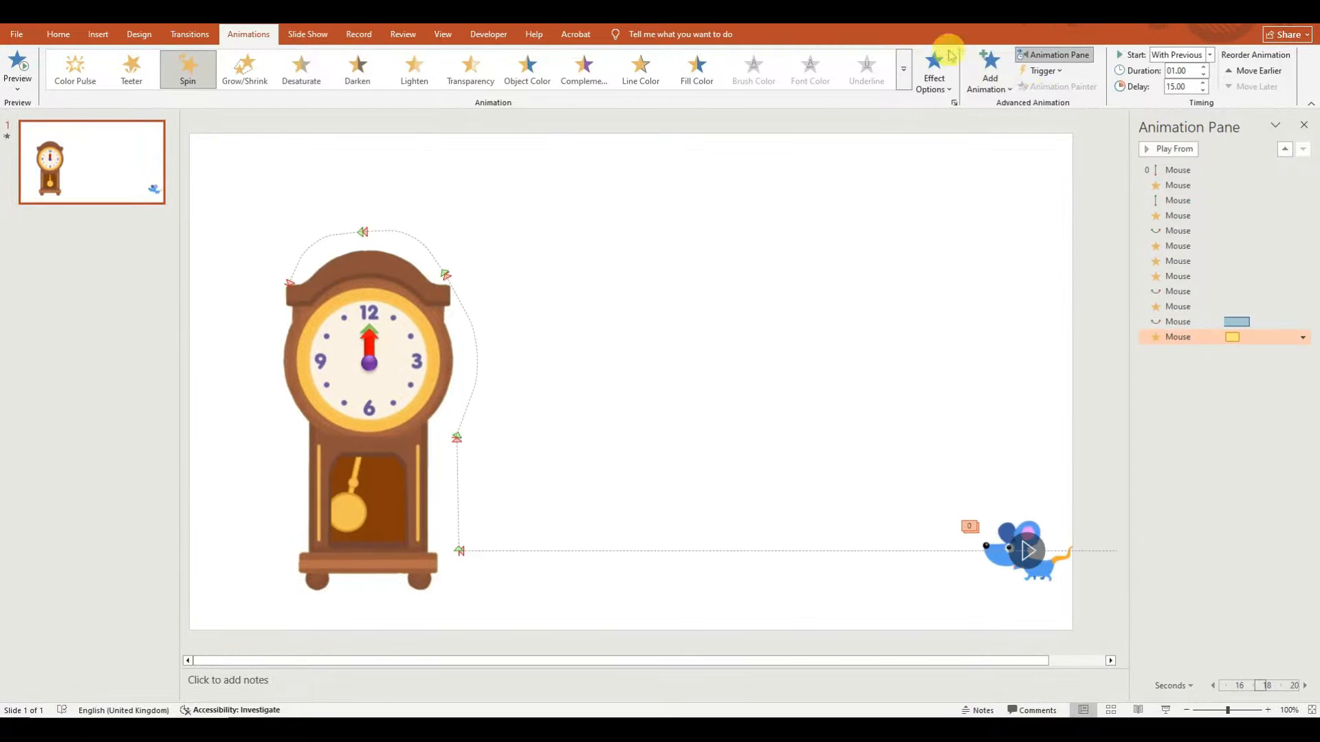
left_click(997, 85)
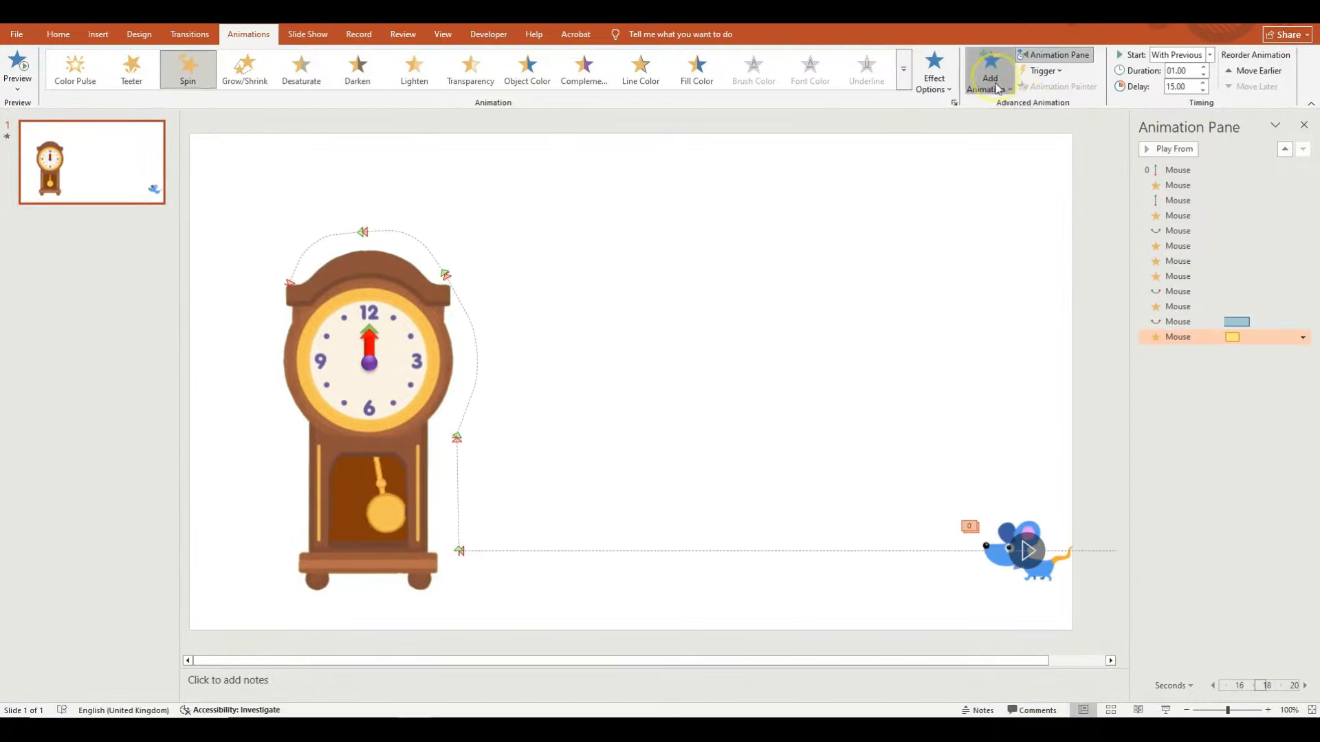
left_click(1052, 551)
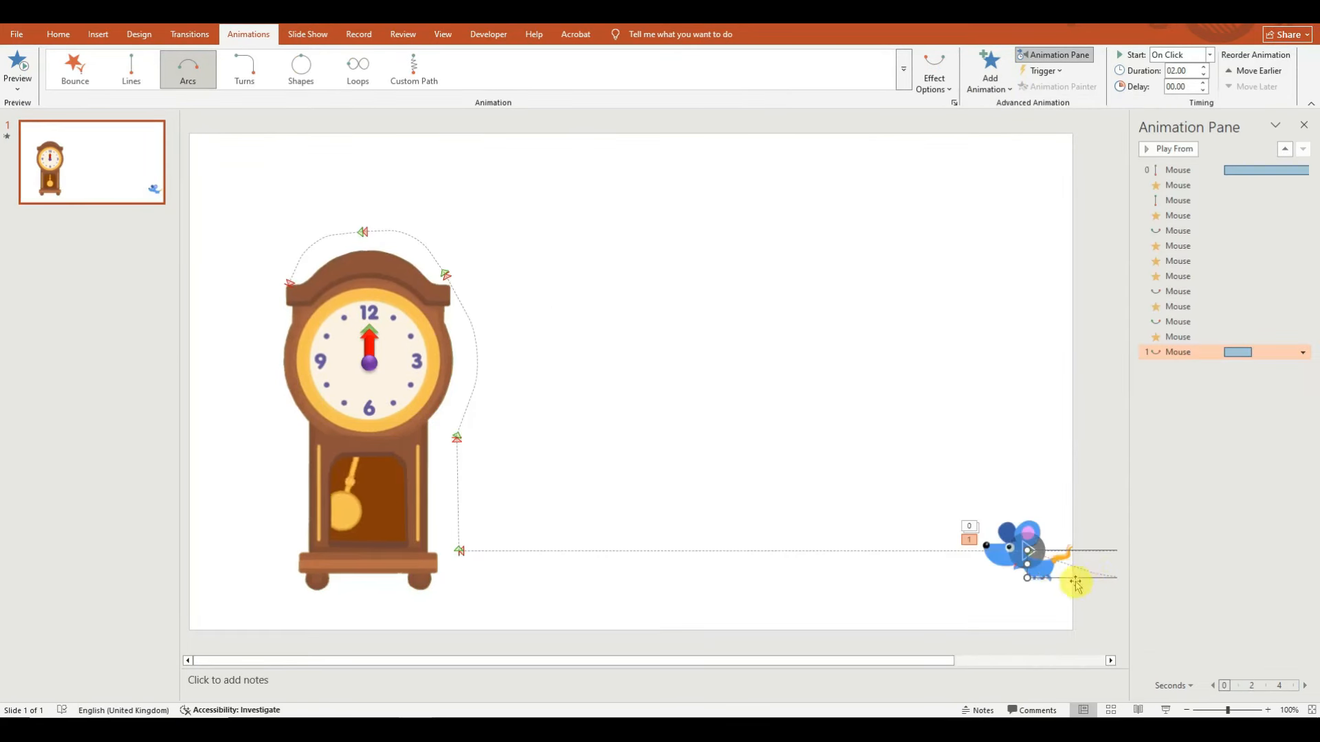
left_click(1085, 574)
left_click(970, 539)
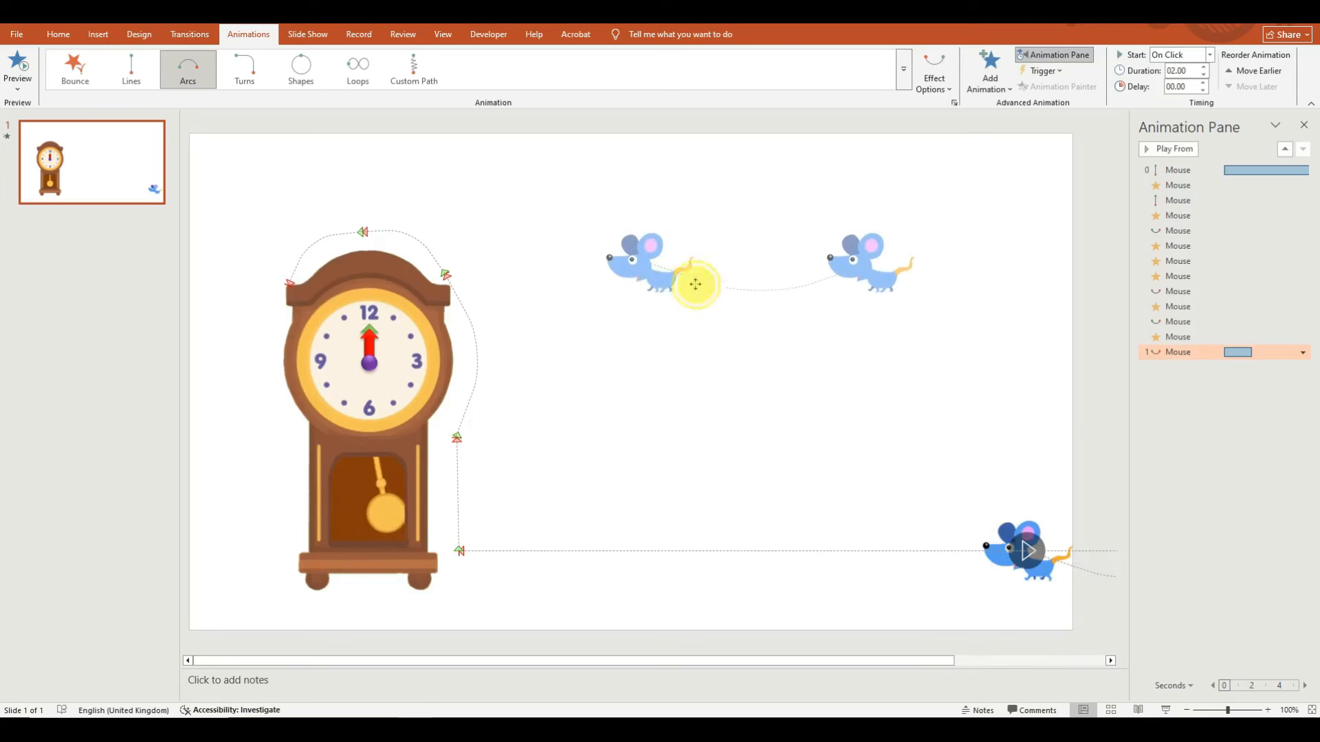
Step: Rotate the fourth arc upright and fit it along the clock's left side, from the roof's left edge to just below the clock face
left_click_drag(748, 240, 797, 291)
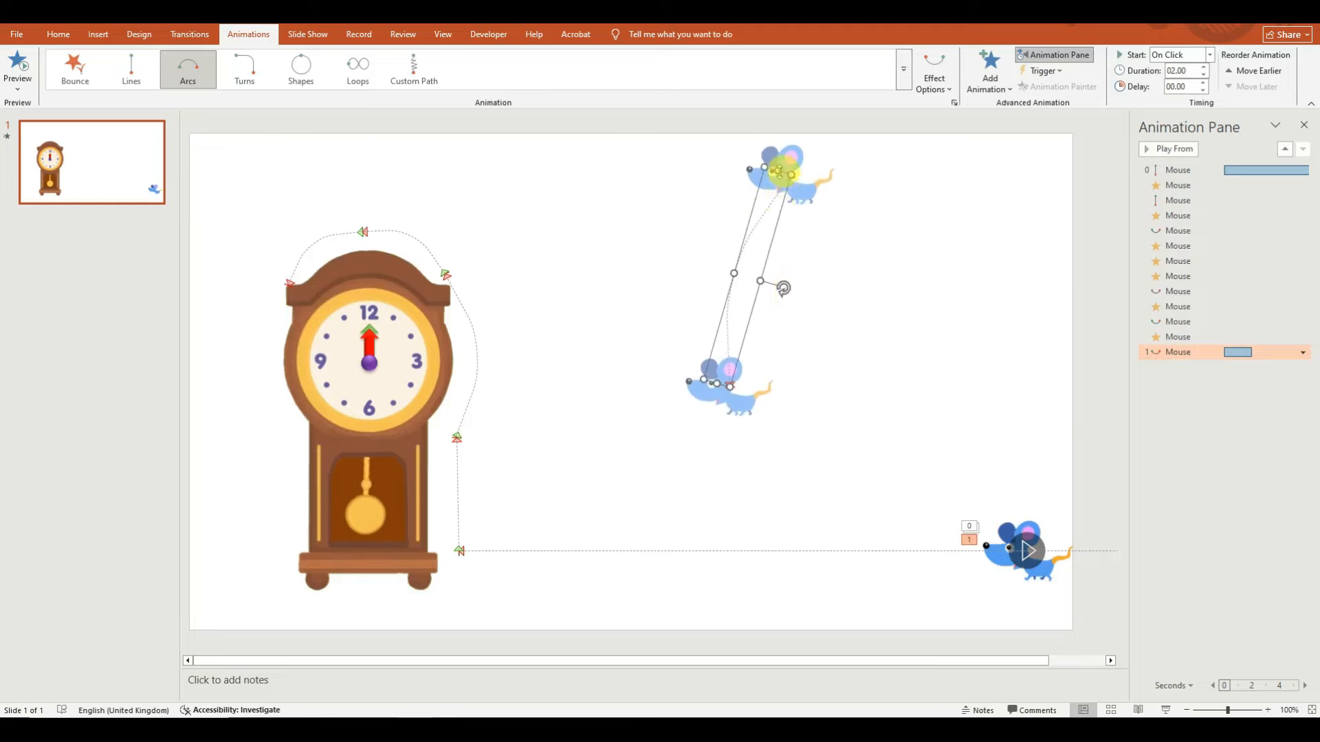
left_click_drag(779, 172, 262, 318)
left_click_drag(246, 450, 247, 440)
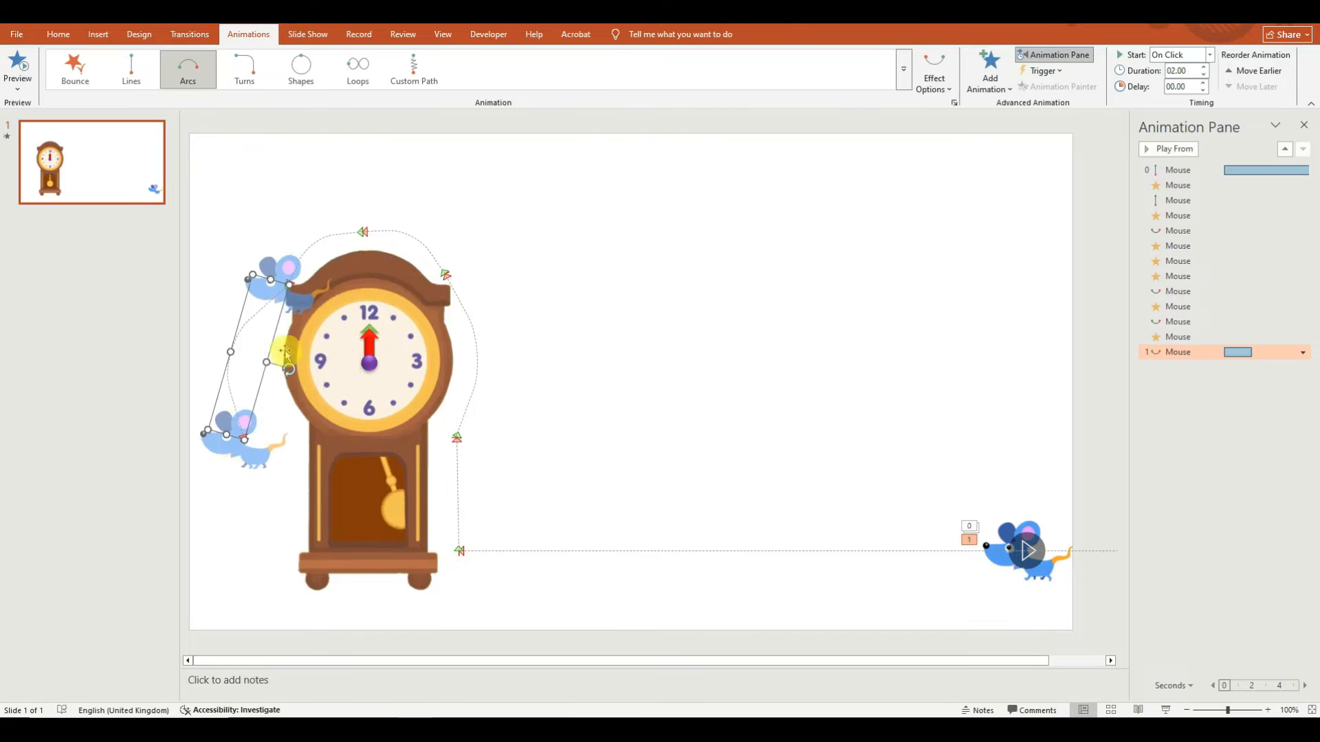
left_click_drag(281, 371, 290, 362)
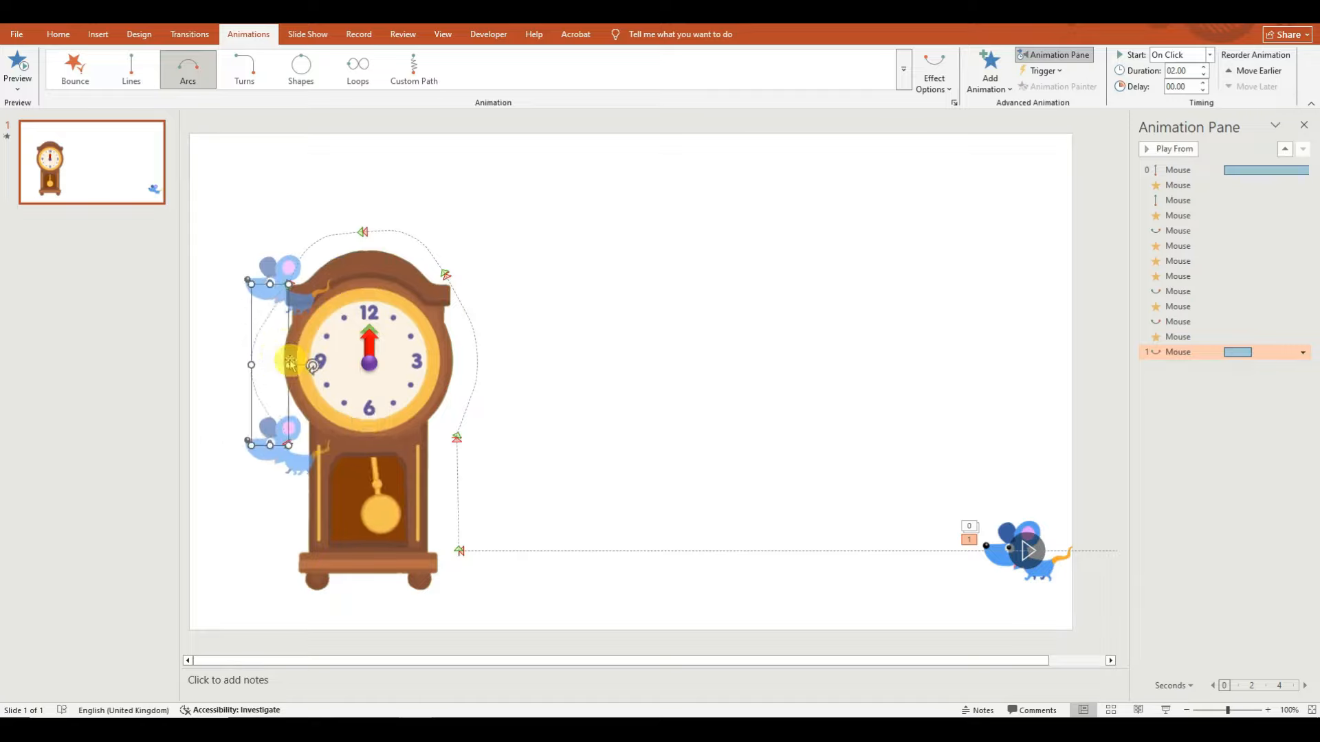
Step: Set the fourth arc to start With Previous with a delay of 16.75 seconds and preview the animations
left_click(1209, 54)
left_click(1178, 84)
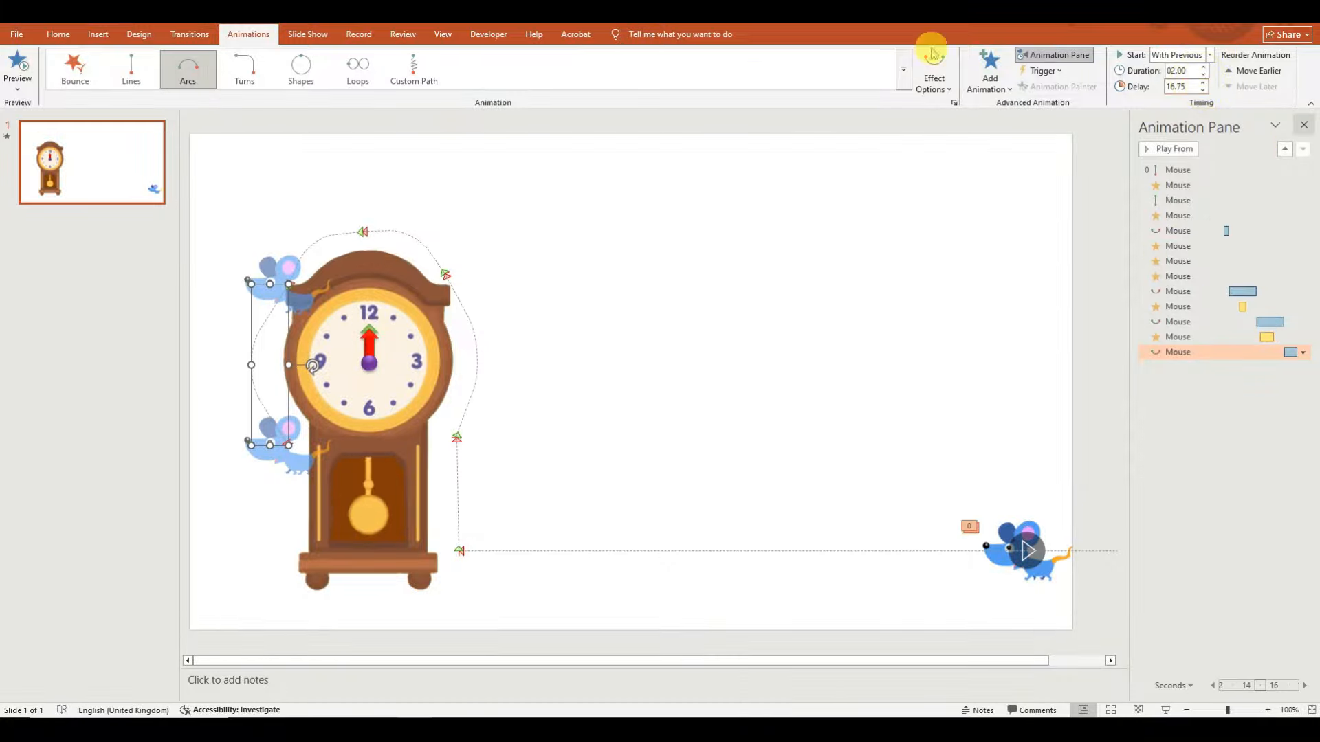
left_click(6, 69)
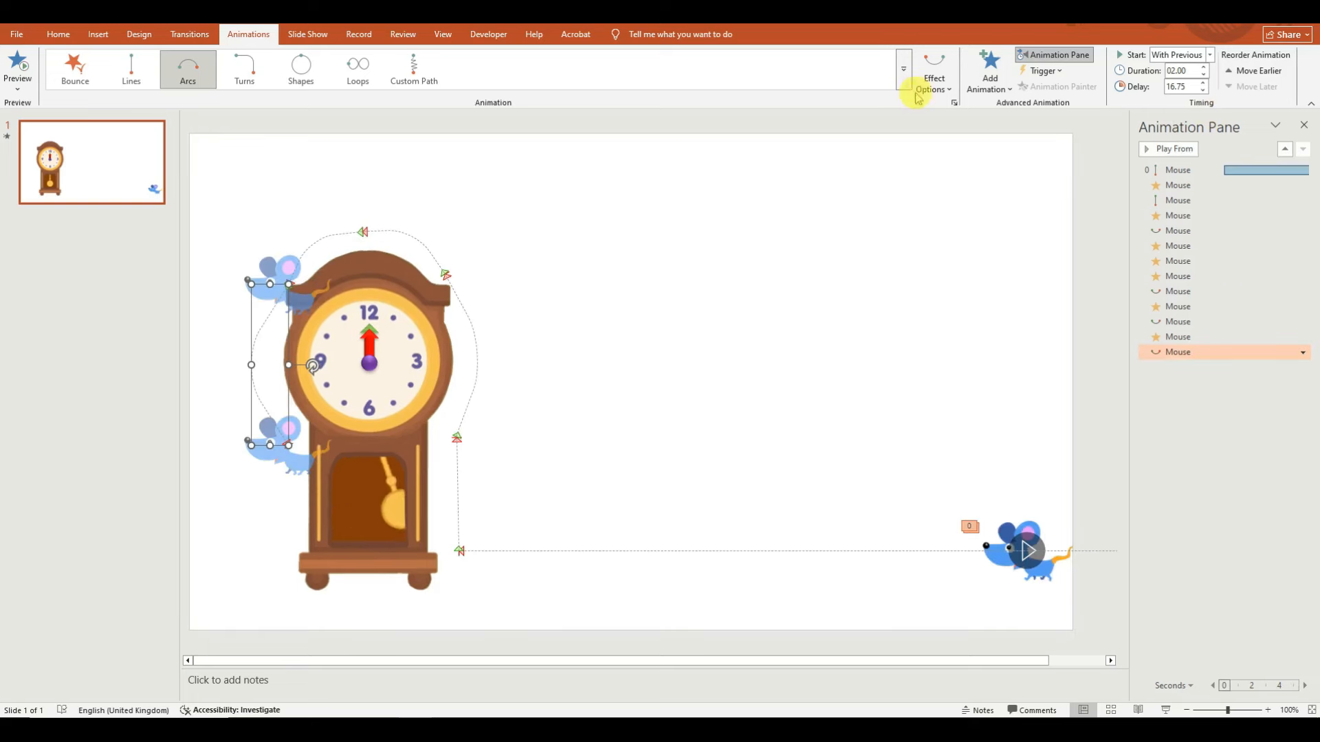
Step: Add an eighth Spin emphasis to the mouse, starting With Previous, with 0.5 seconds duration and 18.25 seconds delay
left_click(1005, 88)
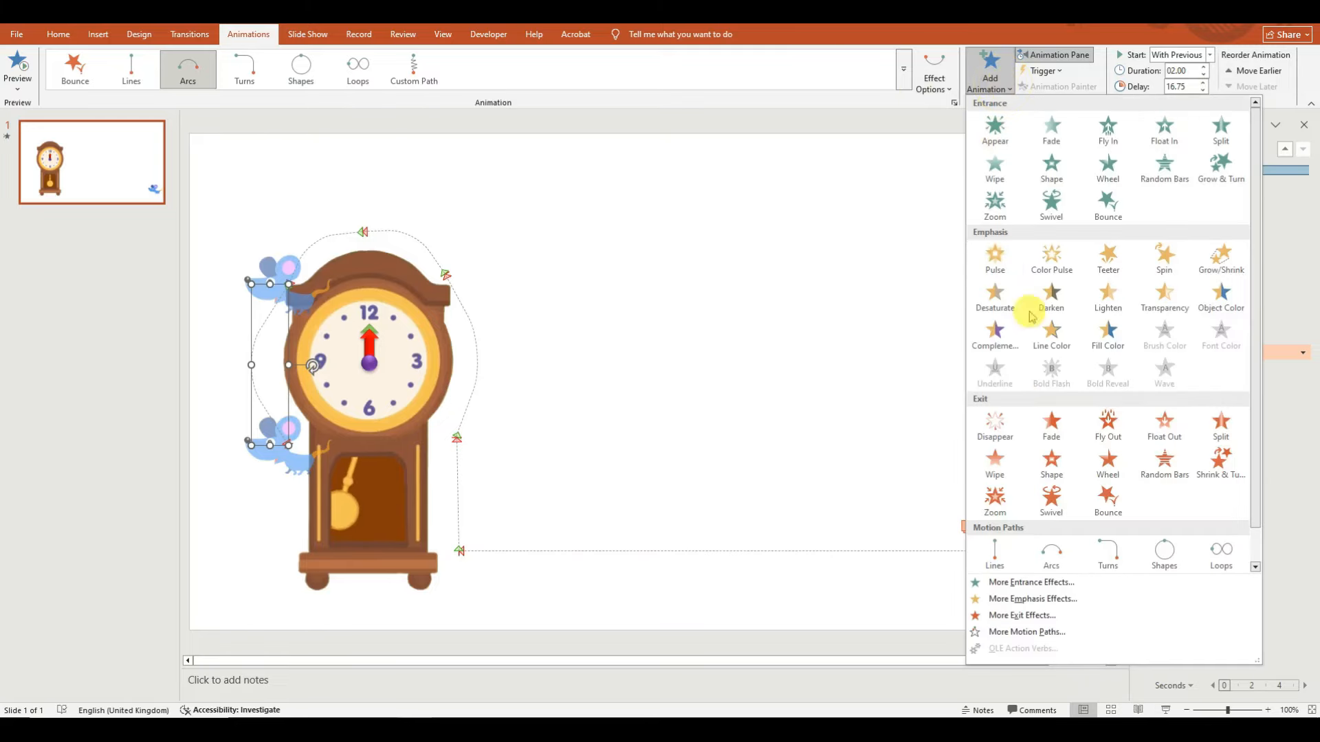
left_click(1163, 266)
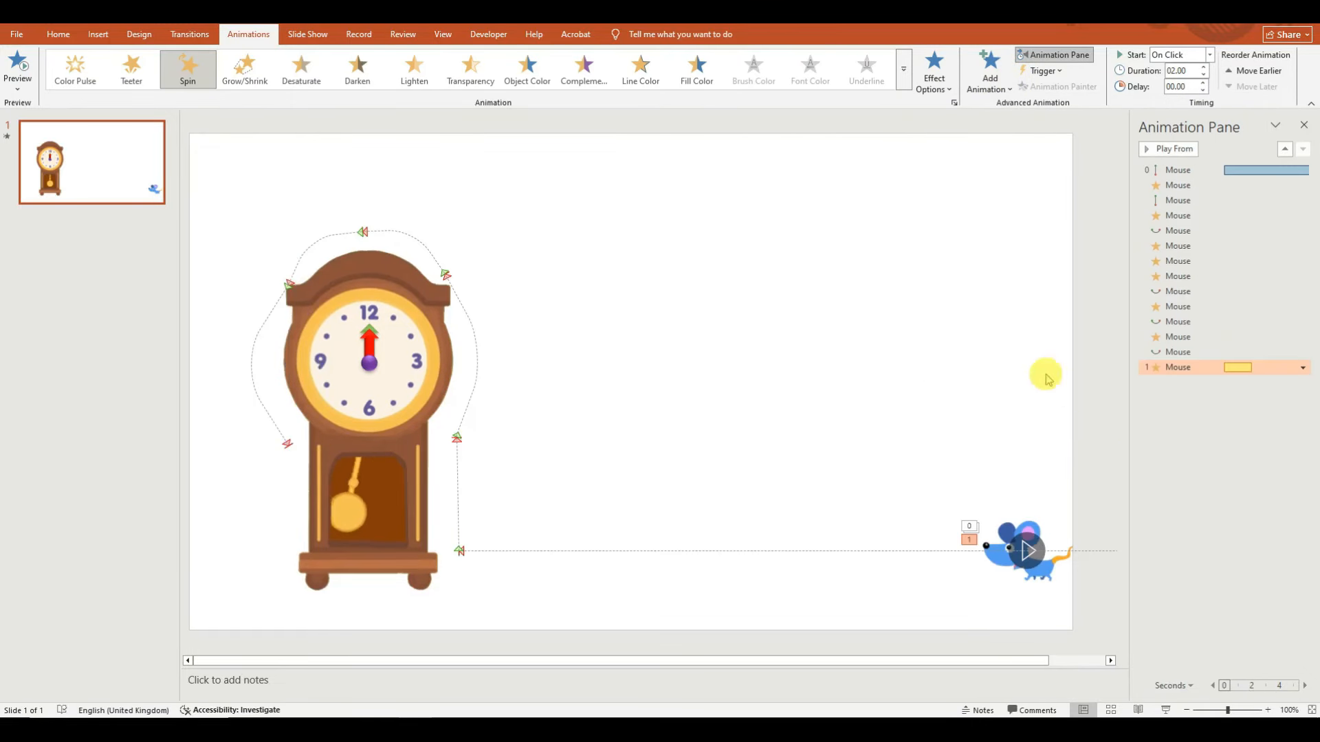
left_click(1209, 54)
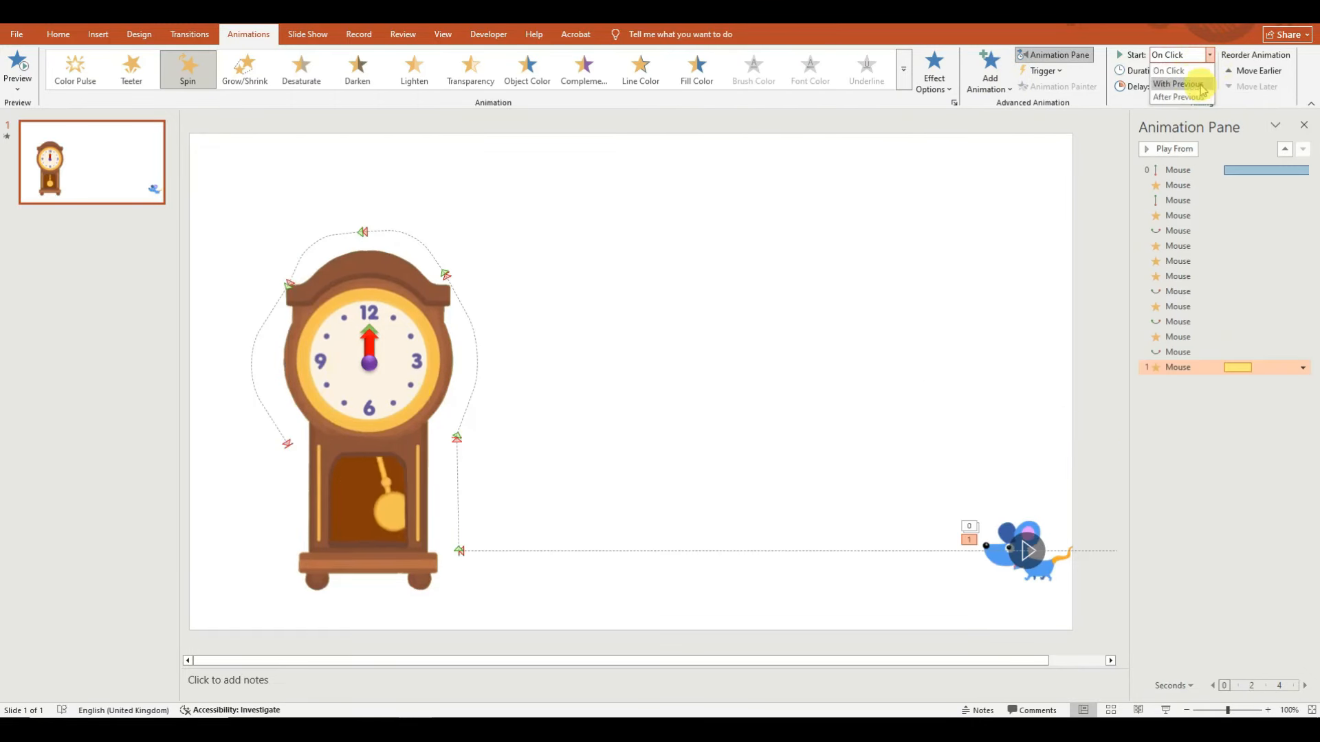
left_click(1178, 83)
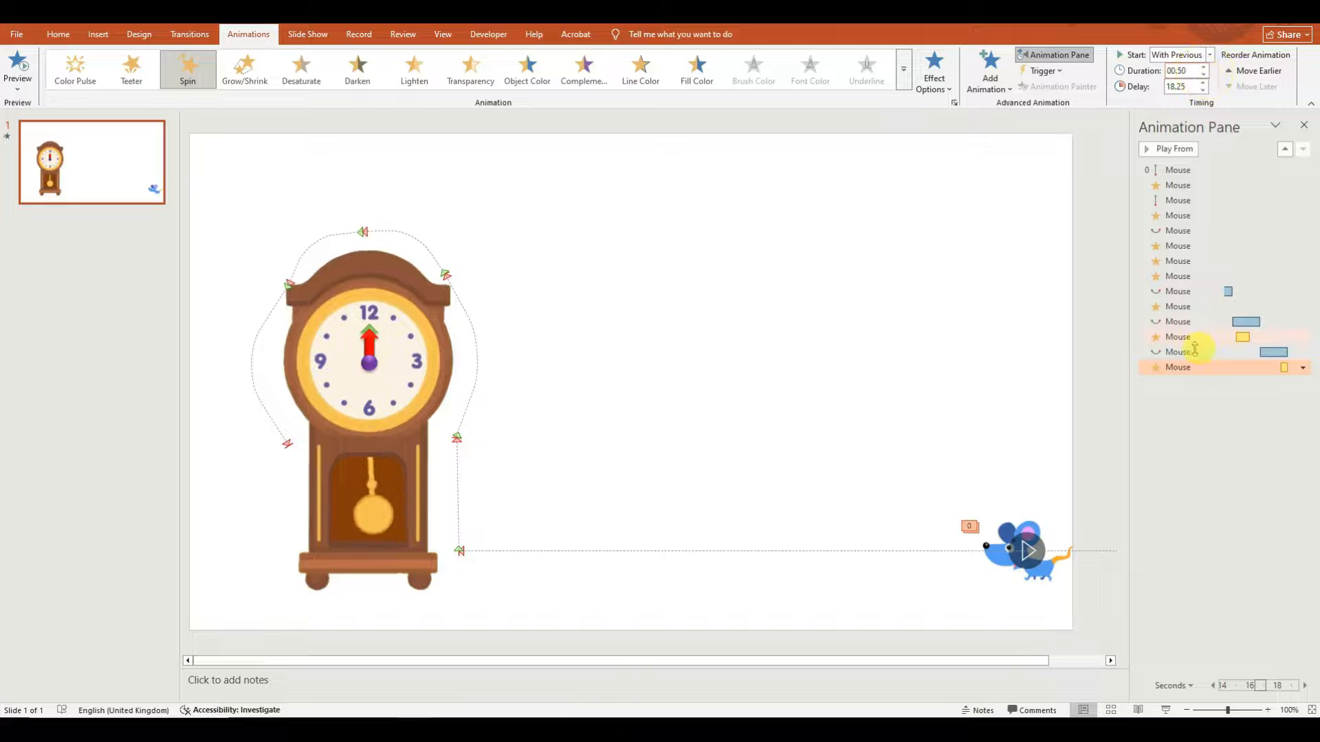
Step: Set the amount of the mouse's eighth Spin emphasis to 20° counterclockwise
left_click(1303, 367)
left_click(1223, 431)
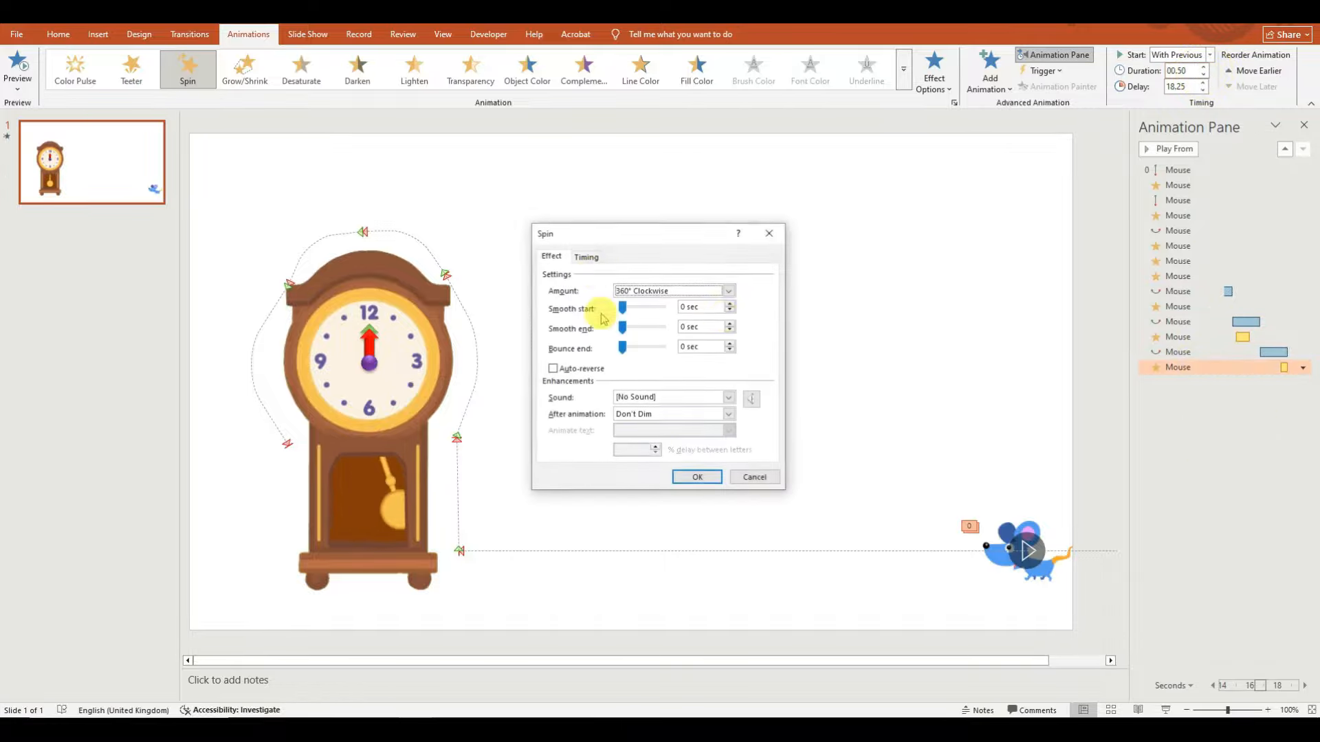
left_click(729, 291)
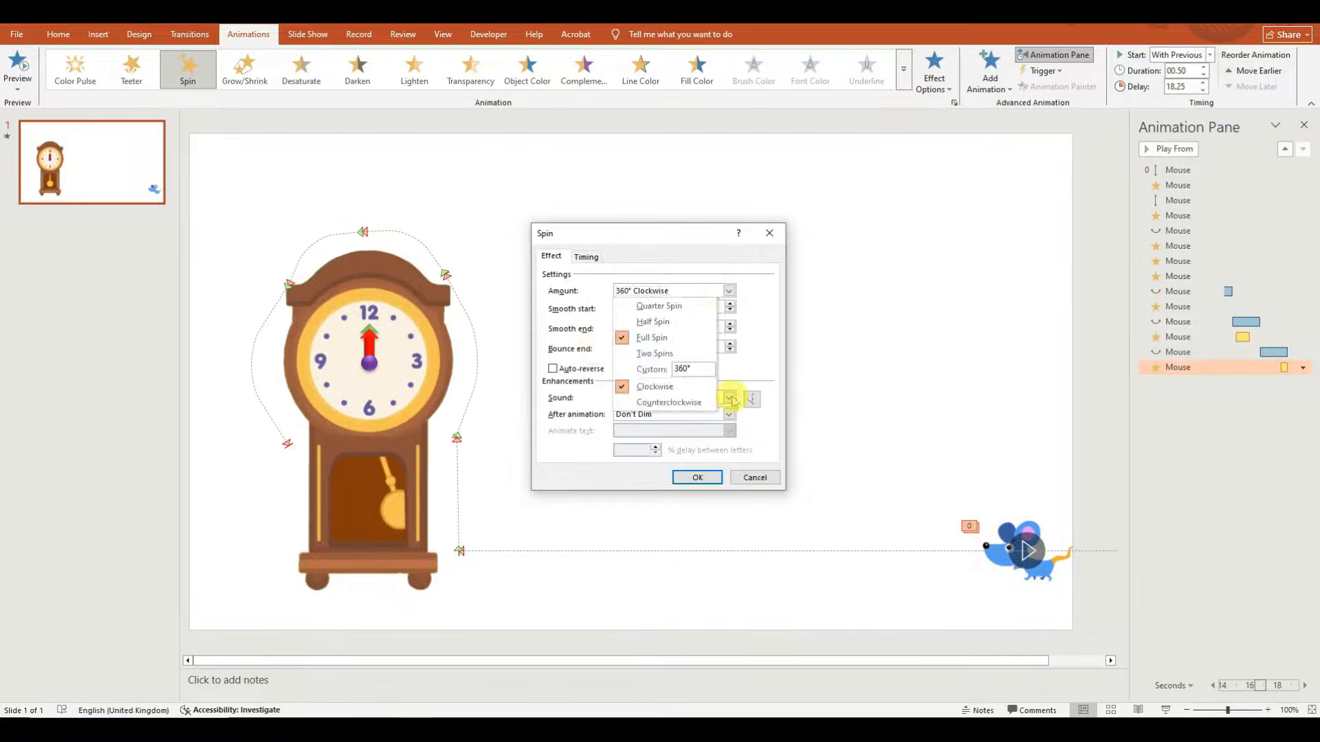
left_click(694, 404)
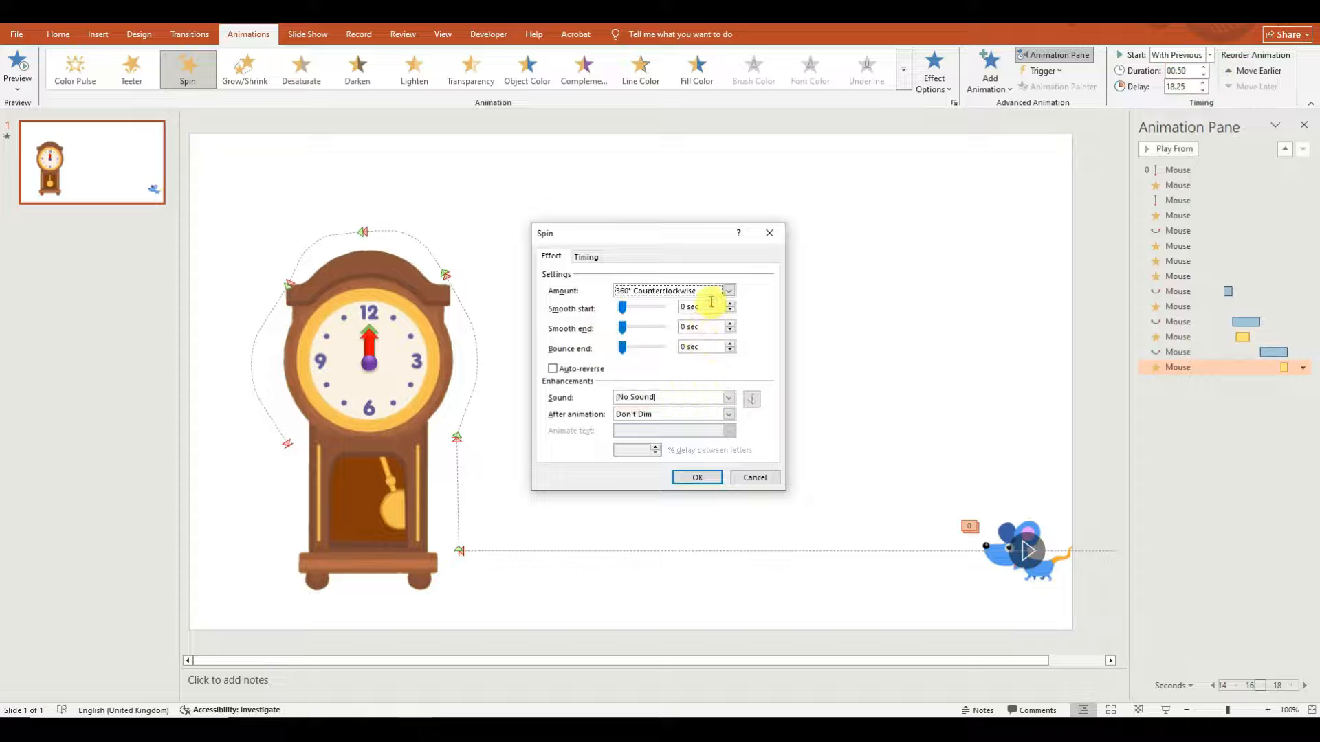
left_click(728, 292)
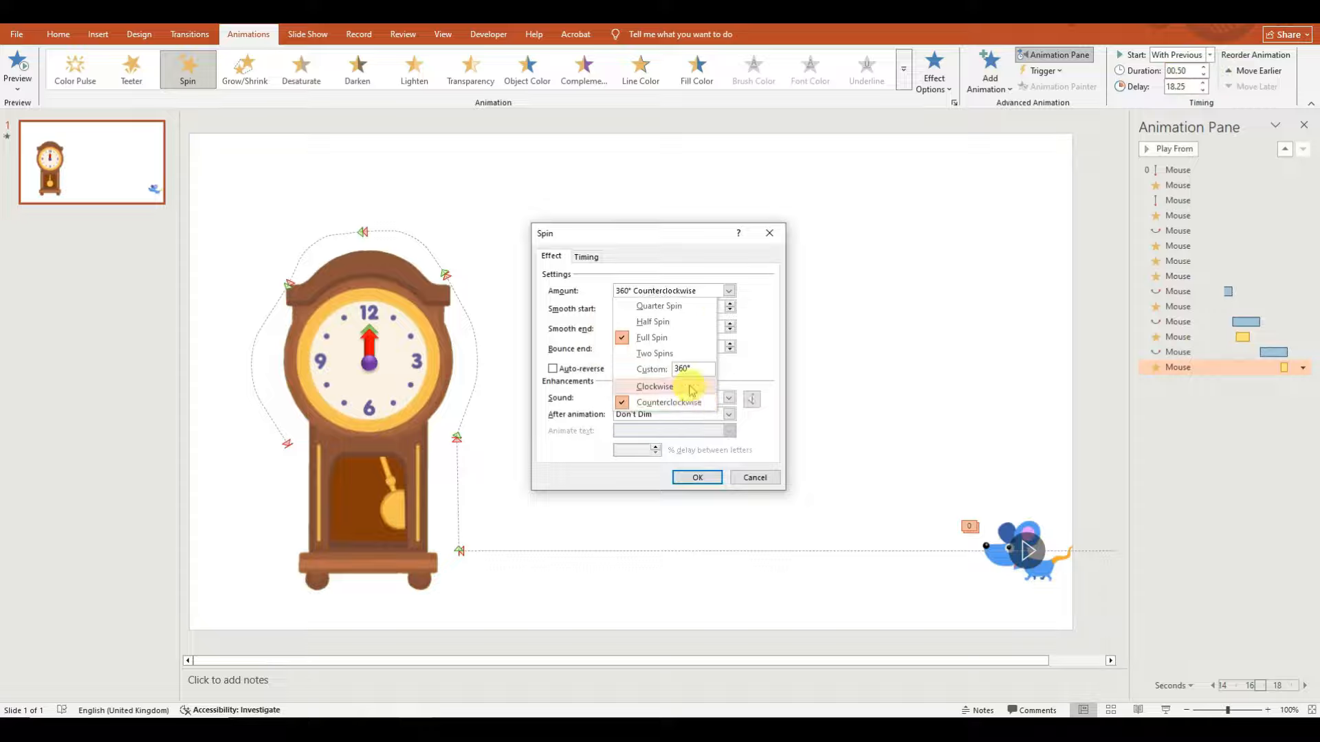
left_click(643, 371)
left_click(642, 372)
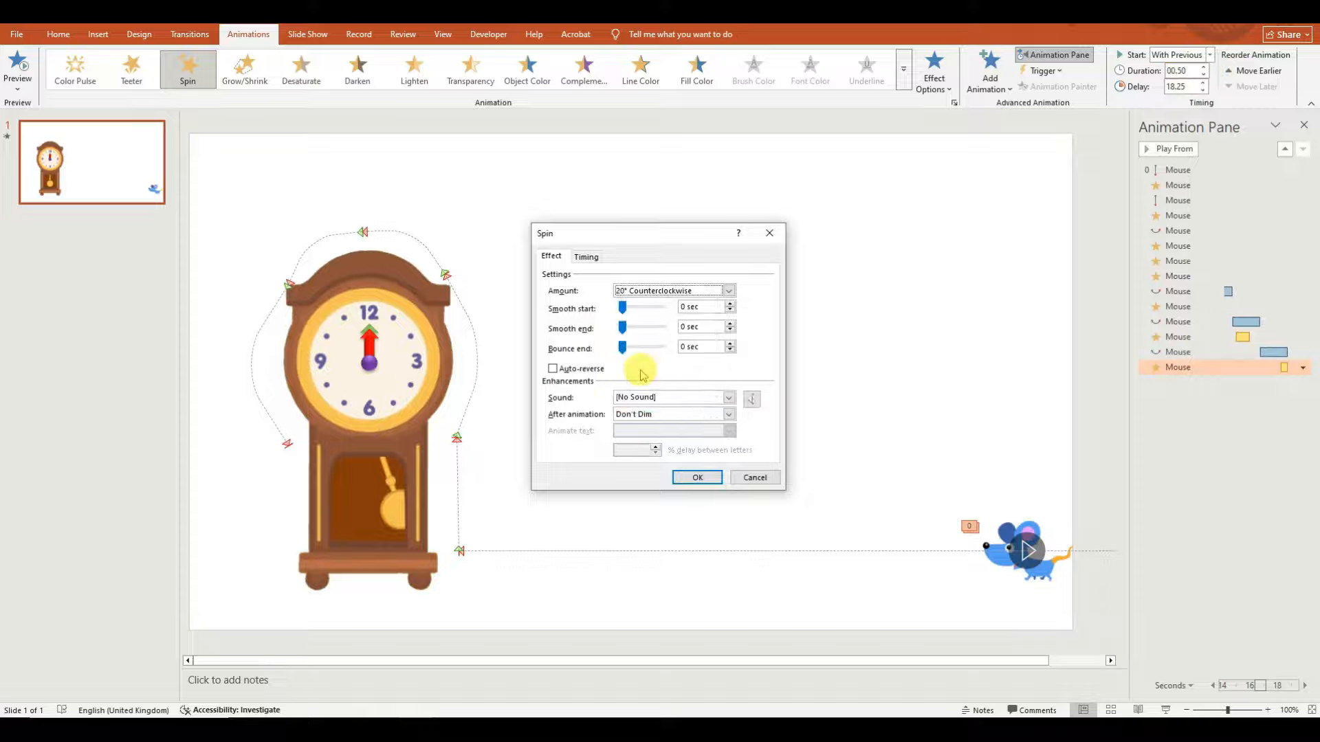
left_click(697, 477)
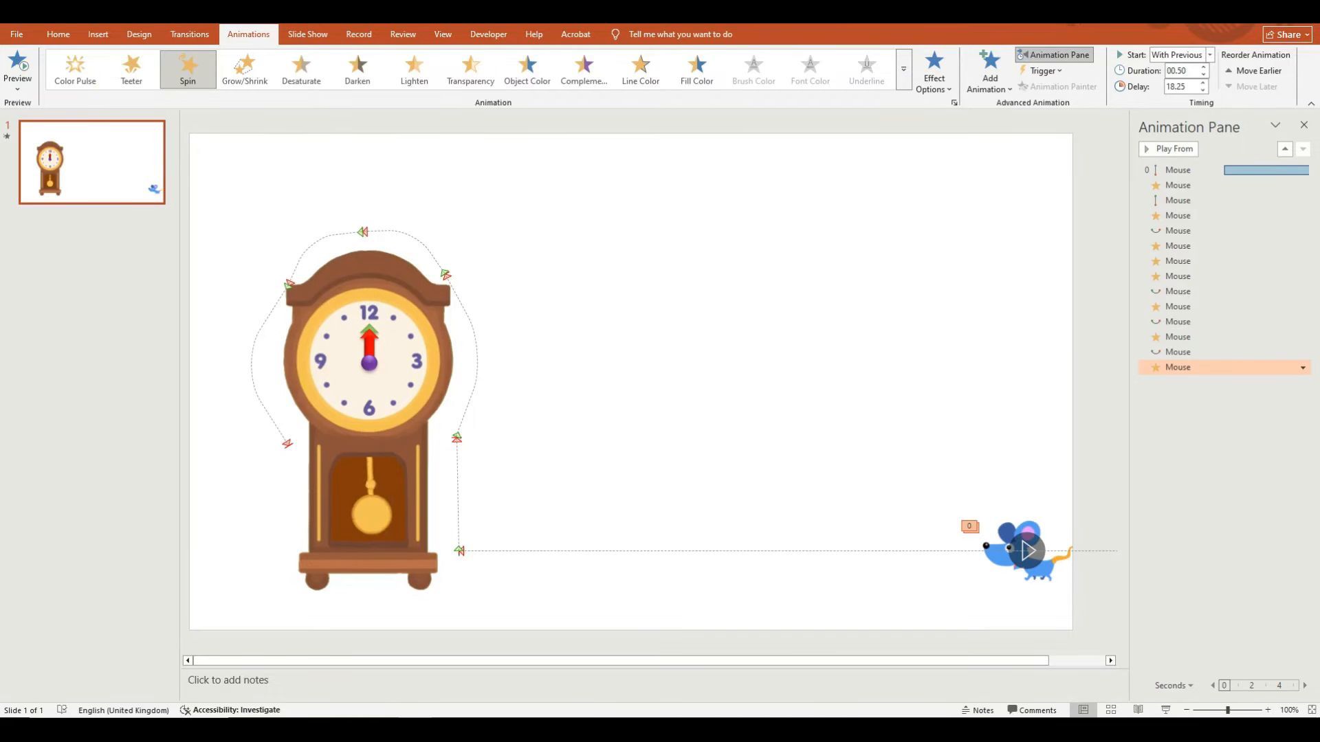
Step: Add a Lines motion path to the mouse running down the clock's left side, from the fourth arc's end to the clock base
left_click(977, 81)
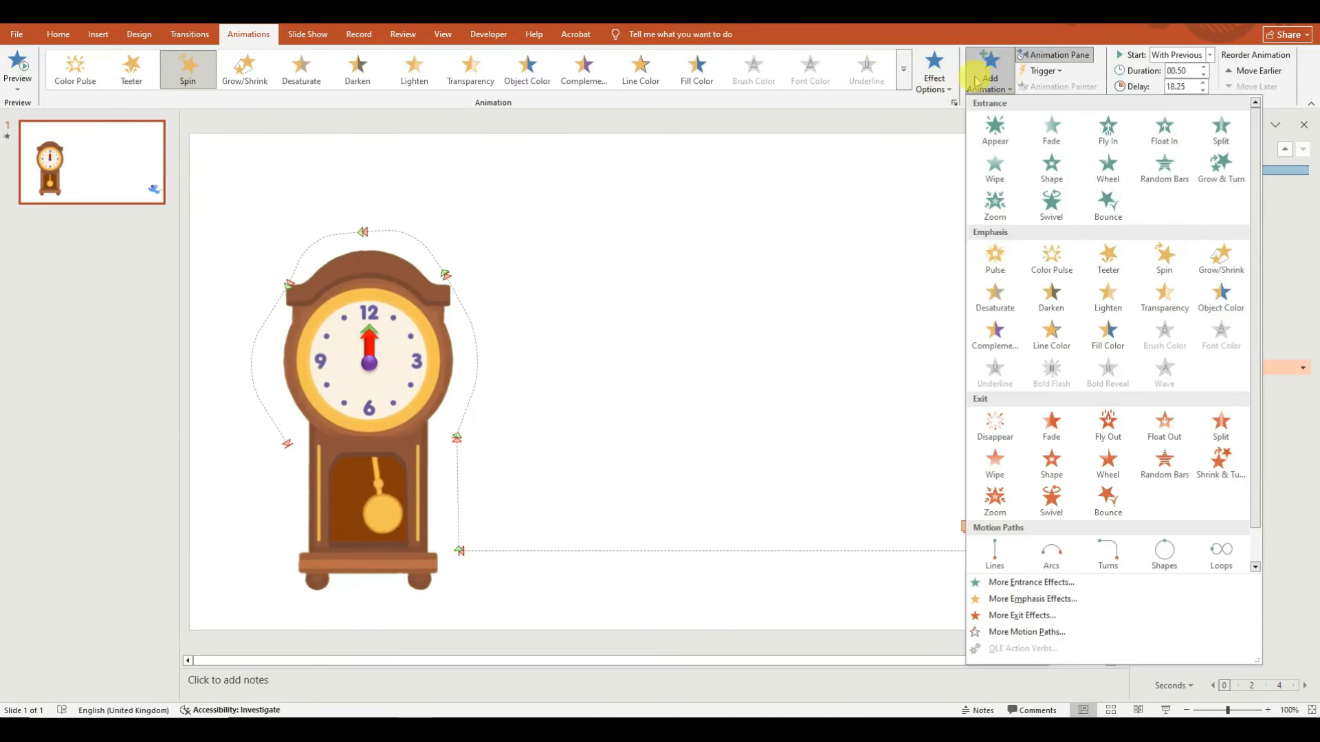
left_click(1027, 545)
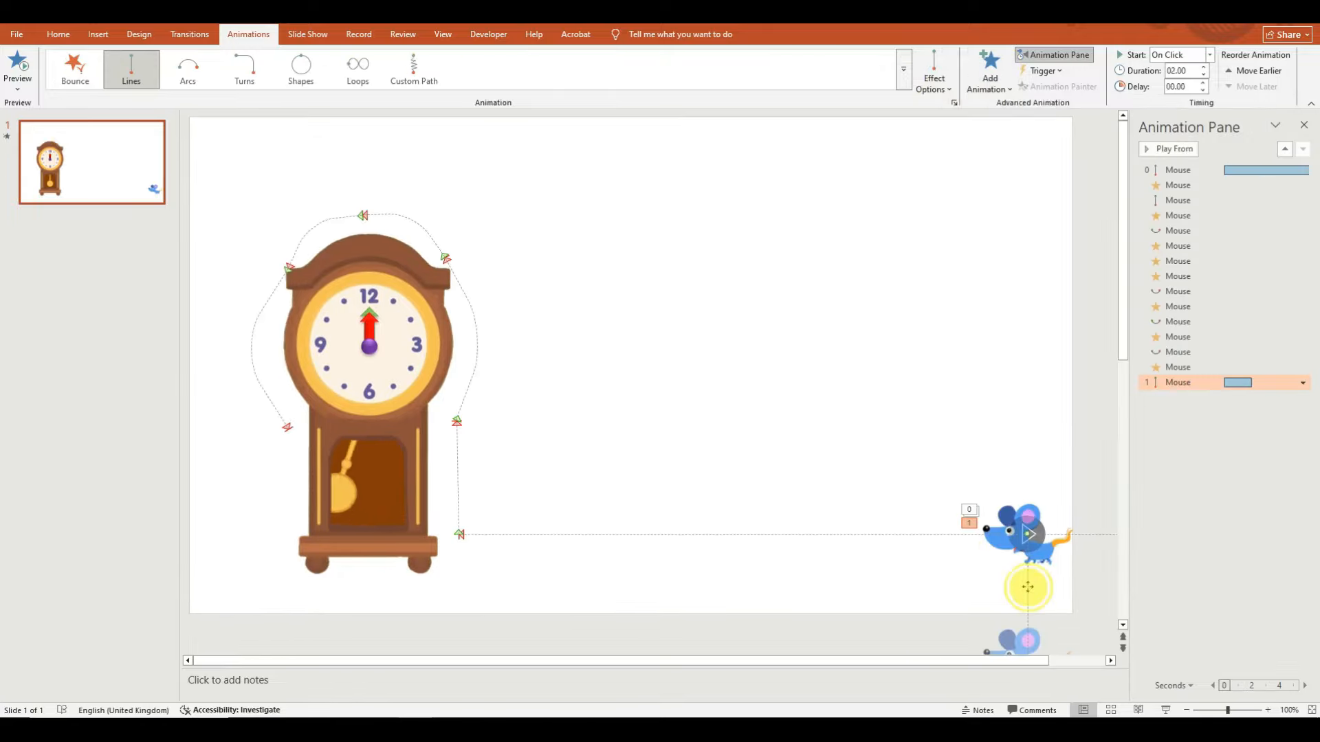
left_click_drag(1028, 586, 288, 479)
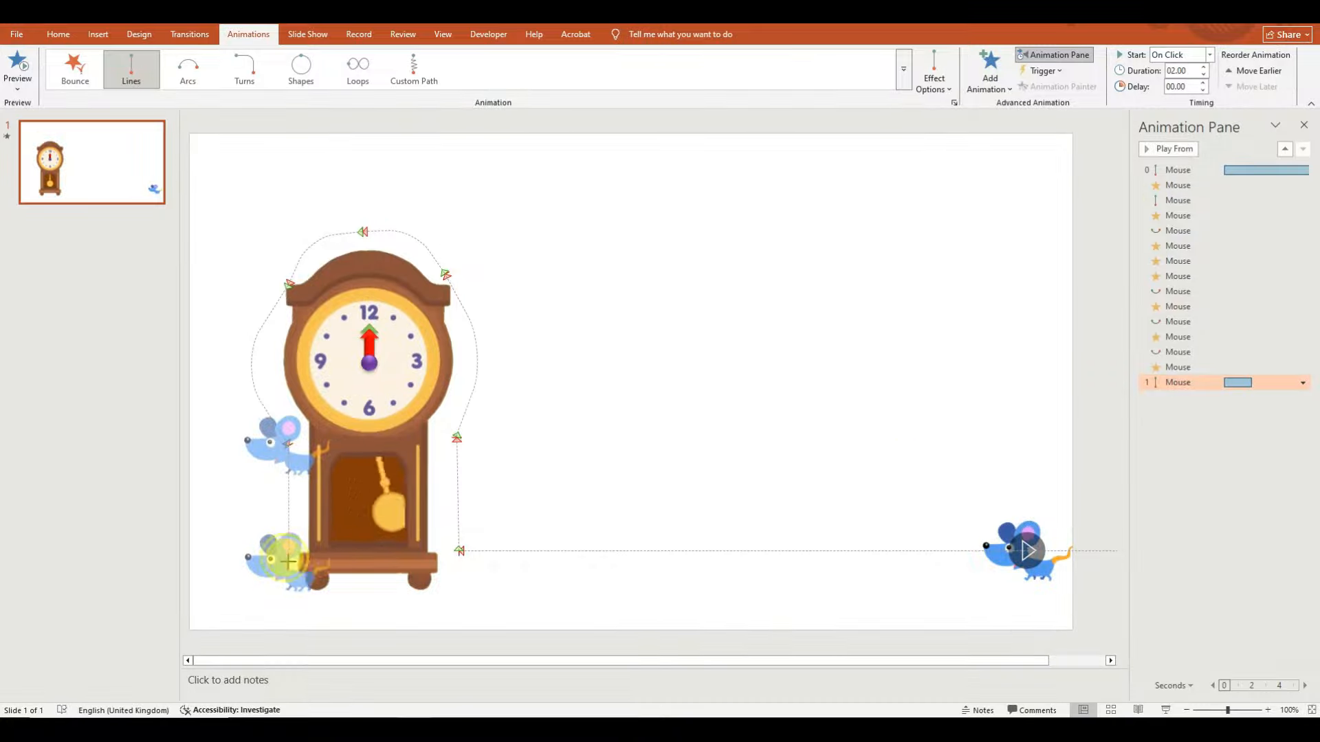
Step: Set the new downward line path to start With Previous with a delay of 18.75 seconds and preview the animations
left_click(1210, 55)
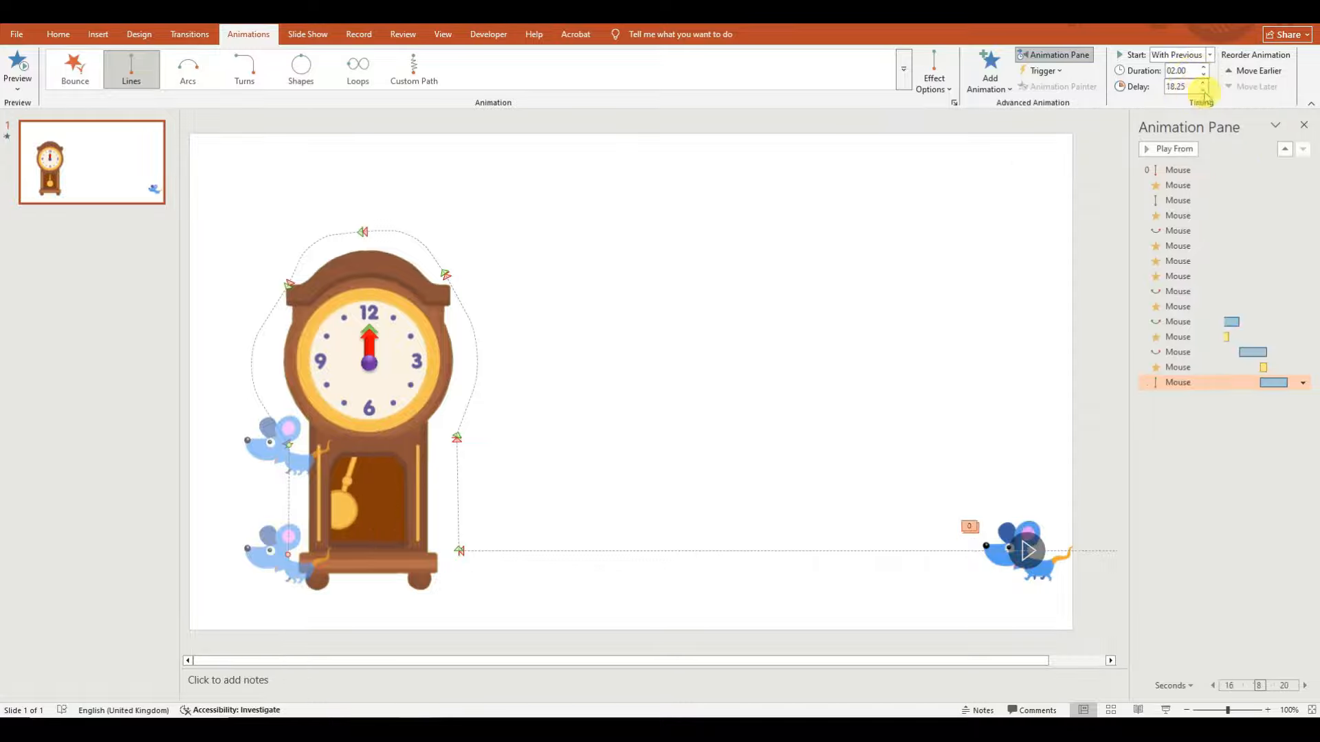
left_click(1204, 83)
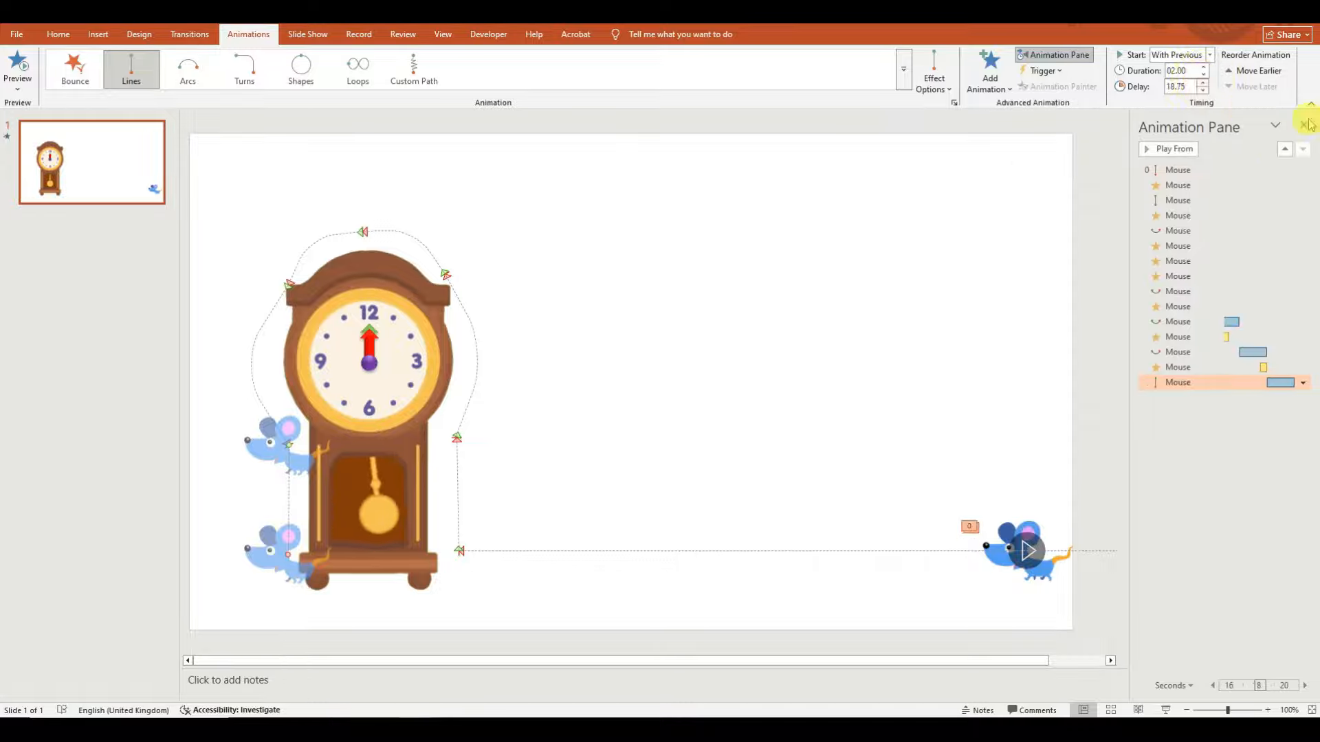
left_click(17, 68)
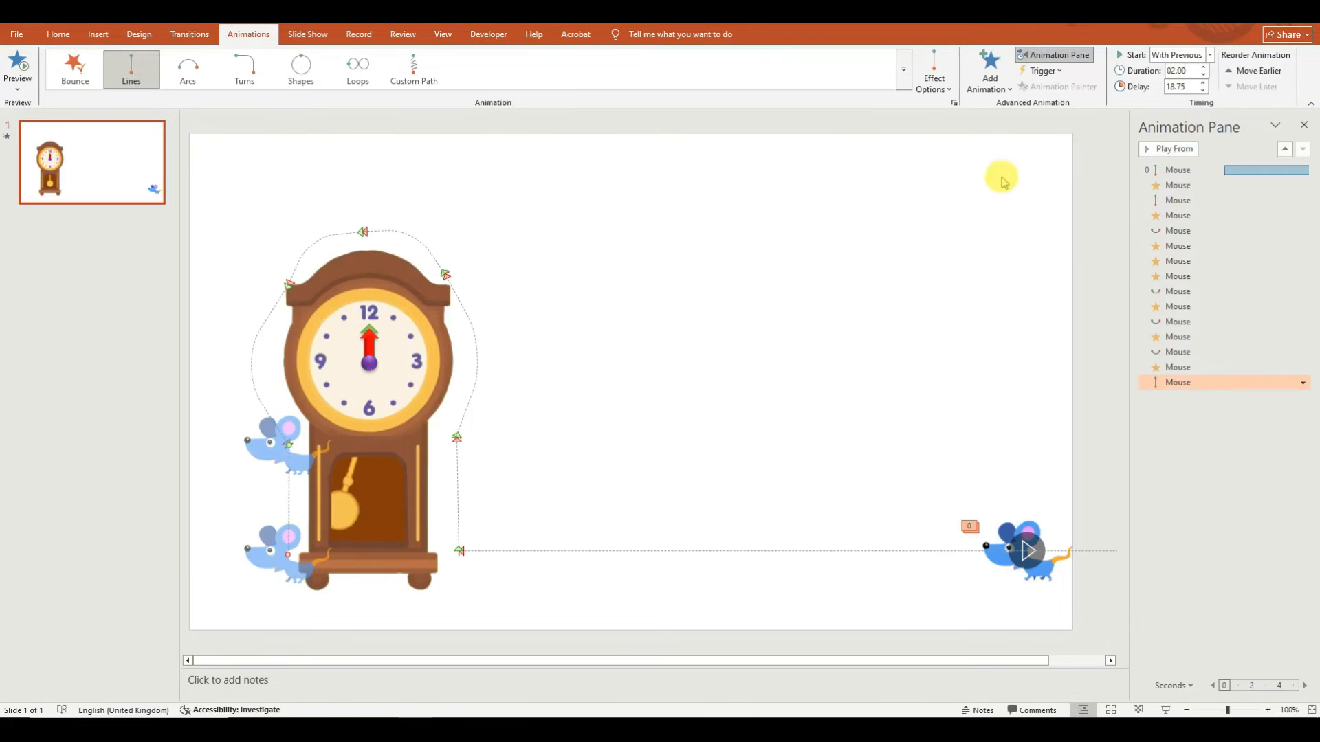
Step: Add a ninth Spin emphasis to the mouse, starting With Previous, with 0.5 seconds duration and 20.5 seconds delay
left_click(993, 88)
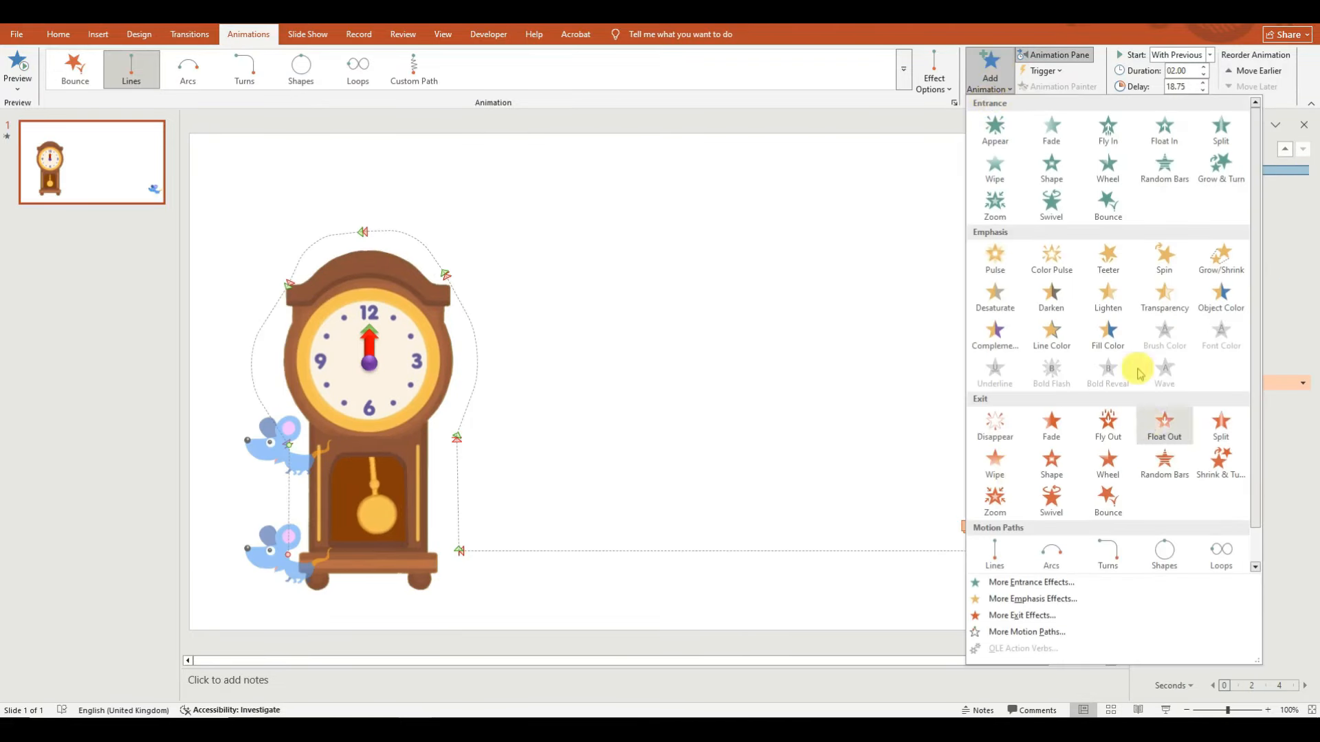
left_click(1162, 260)
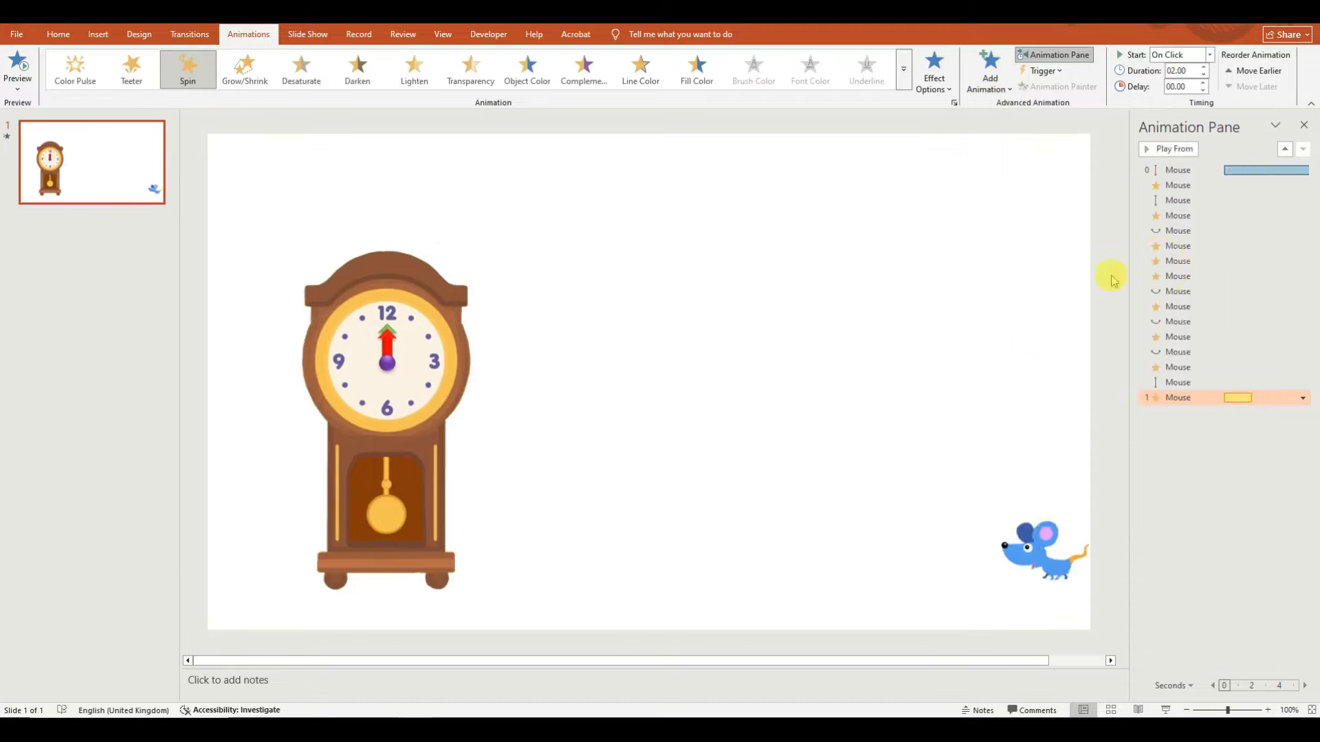
left_click(1209, 55)
left_click(1177, 84)
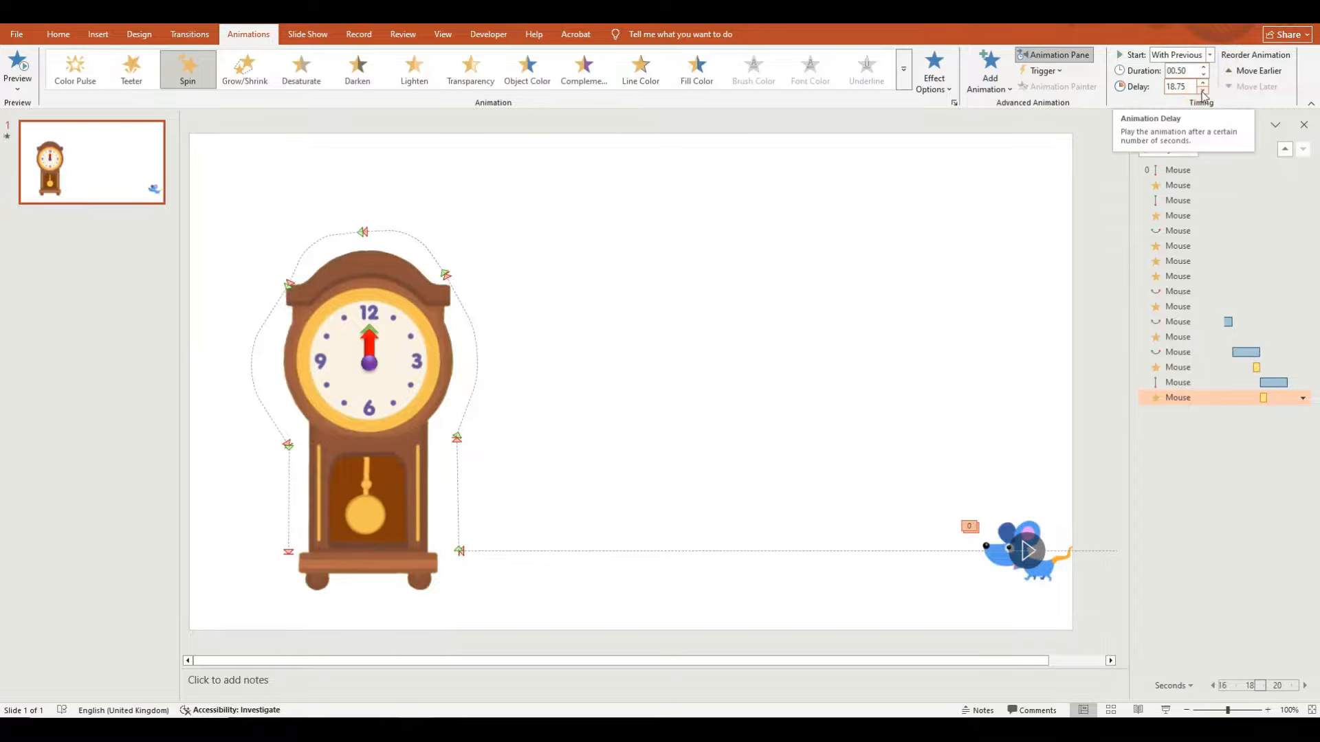
left_click(1203, 83)
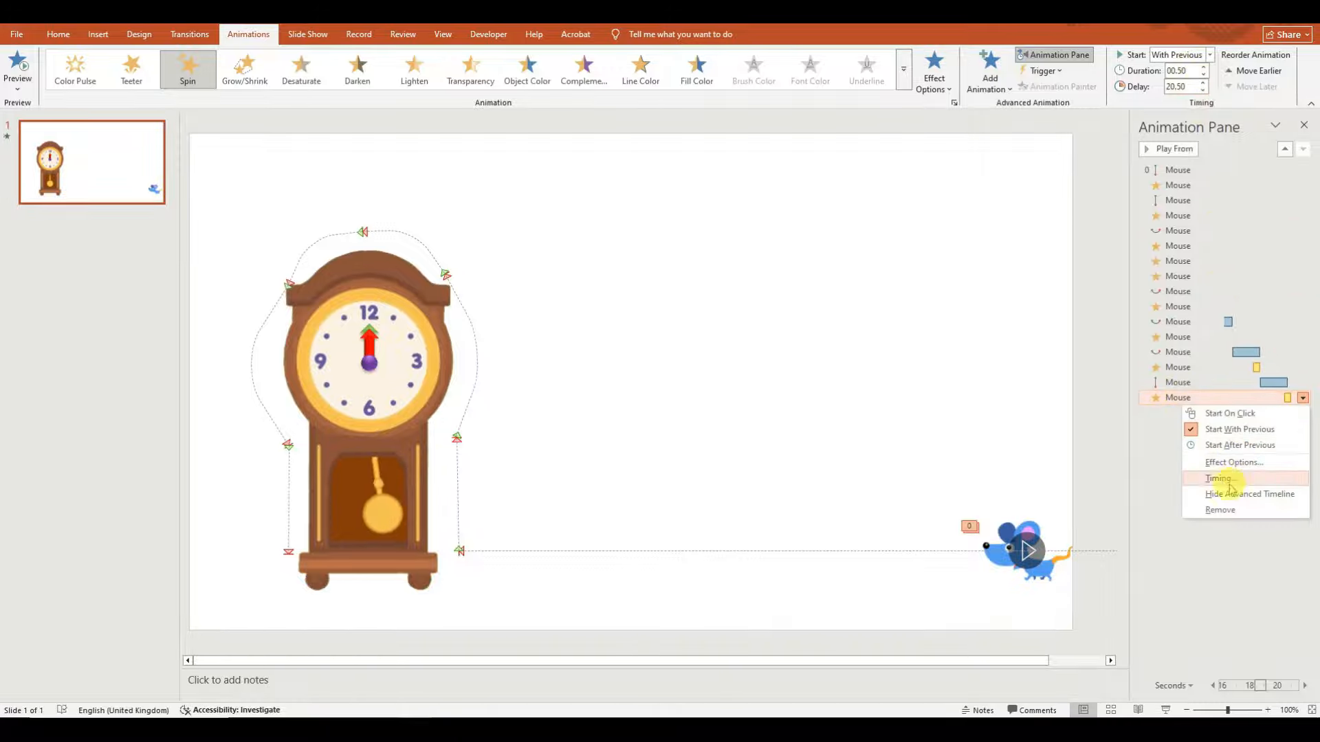
Step: Set a custom clockwise amount for the mouse's ninth Spin emphasis and preview the animations
left_click(1215, 462)
left_click(729, 290)
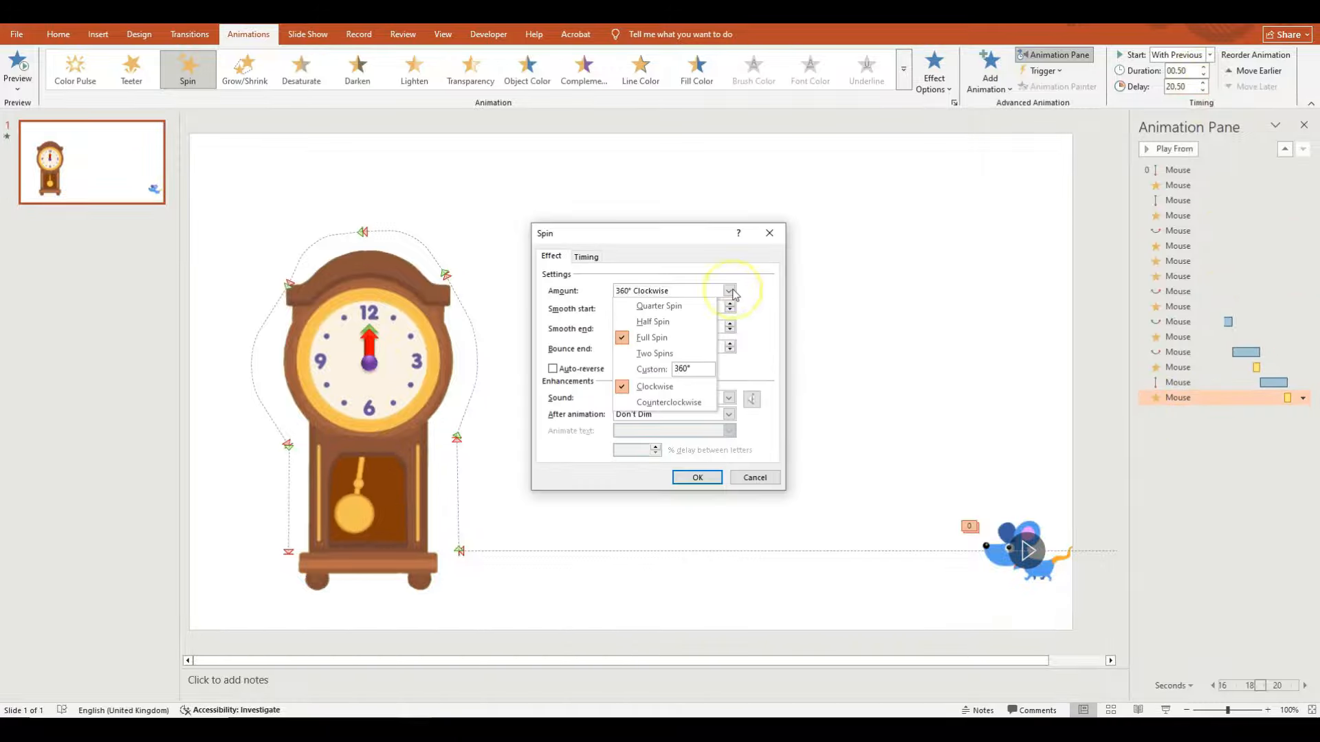
left_click(679, 368)
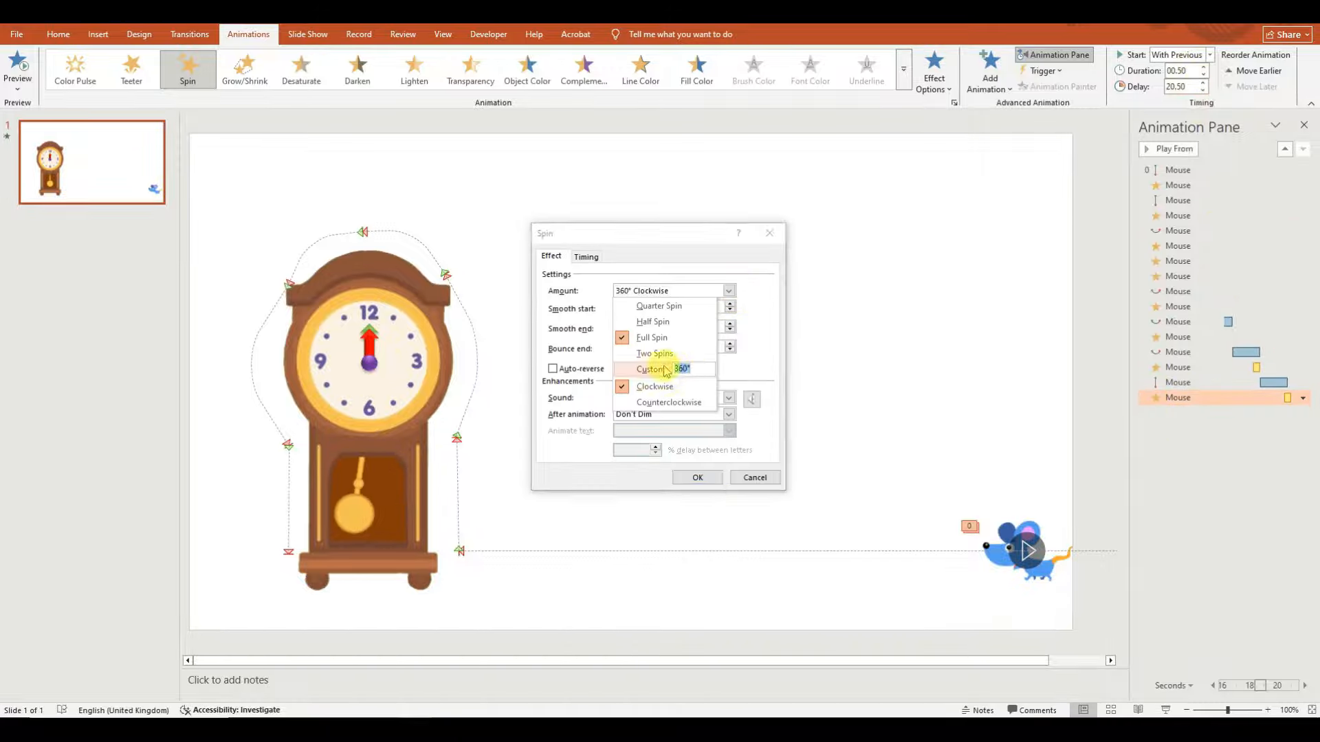
left_click(664, 367)
left_click(746, 481)
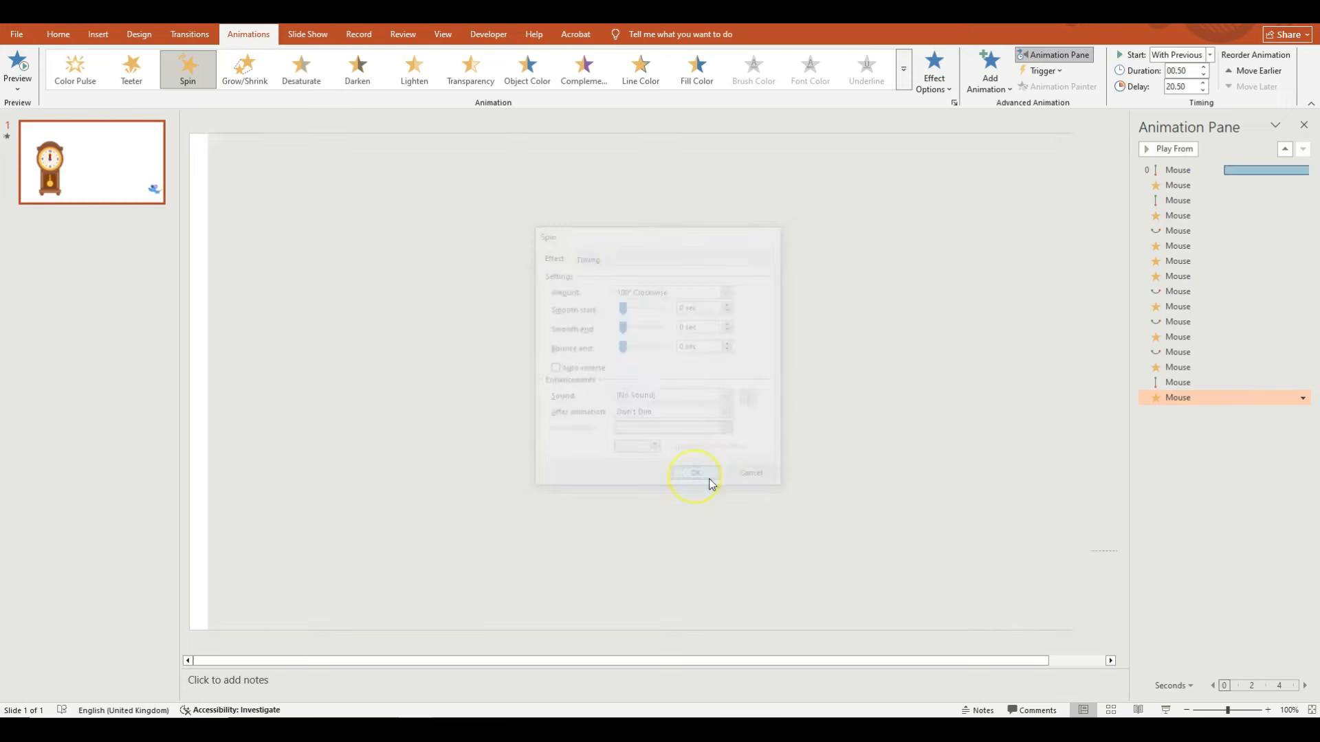
left_click(319, 301)
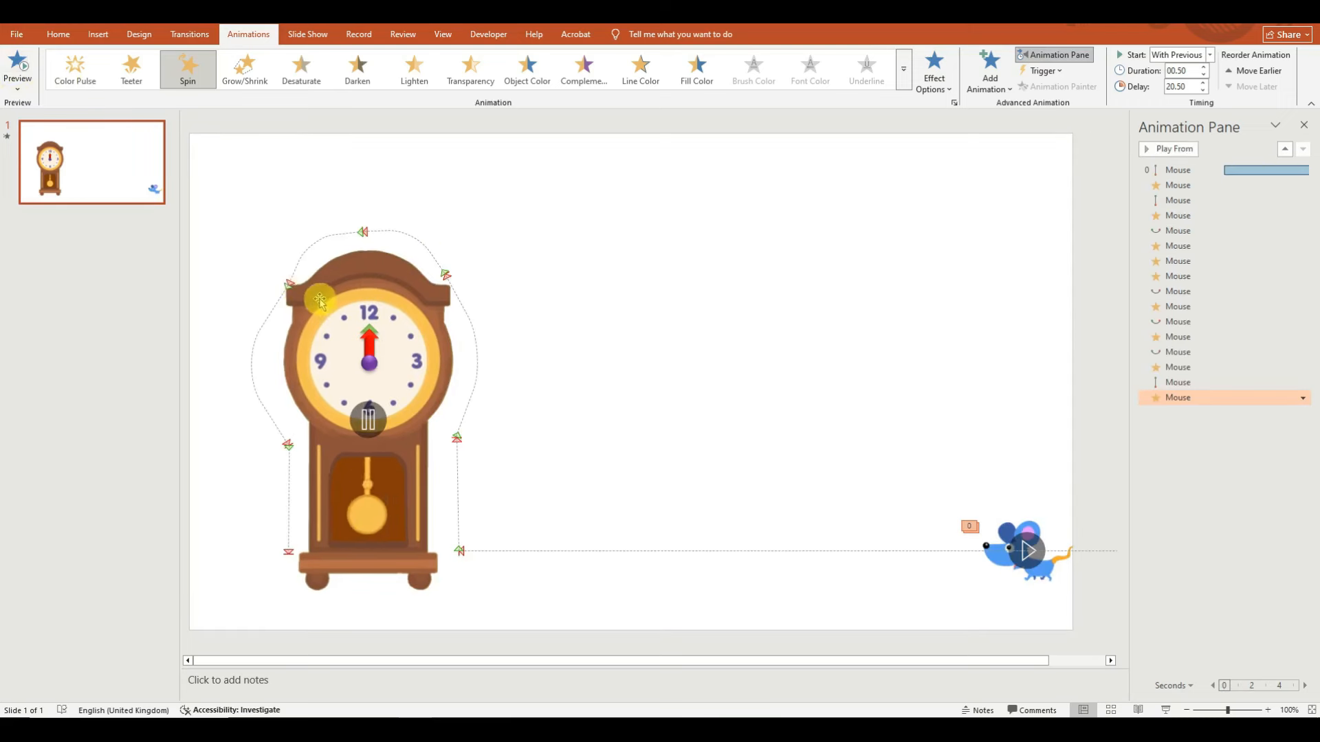
left_click(17, 63)
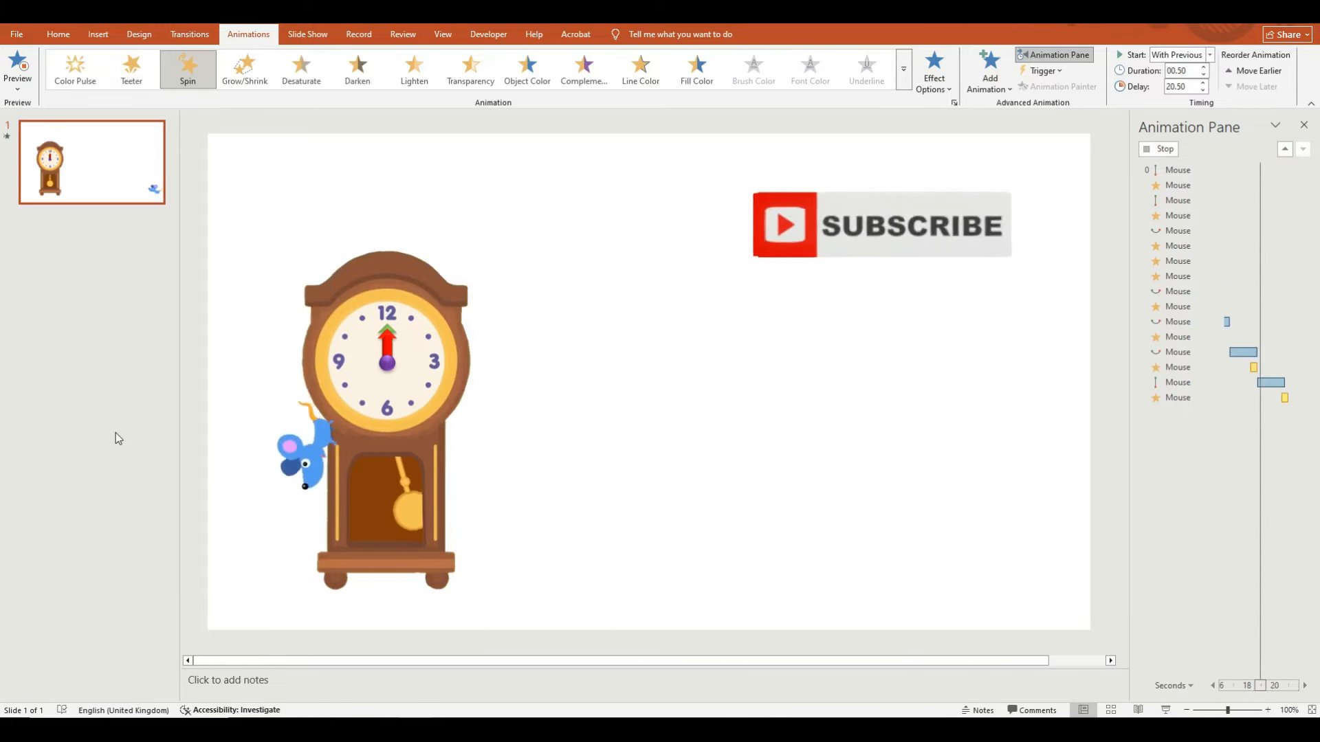
left_click(129, 437)
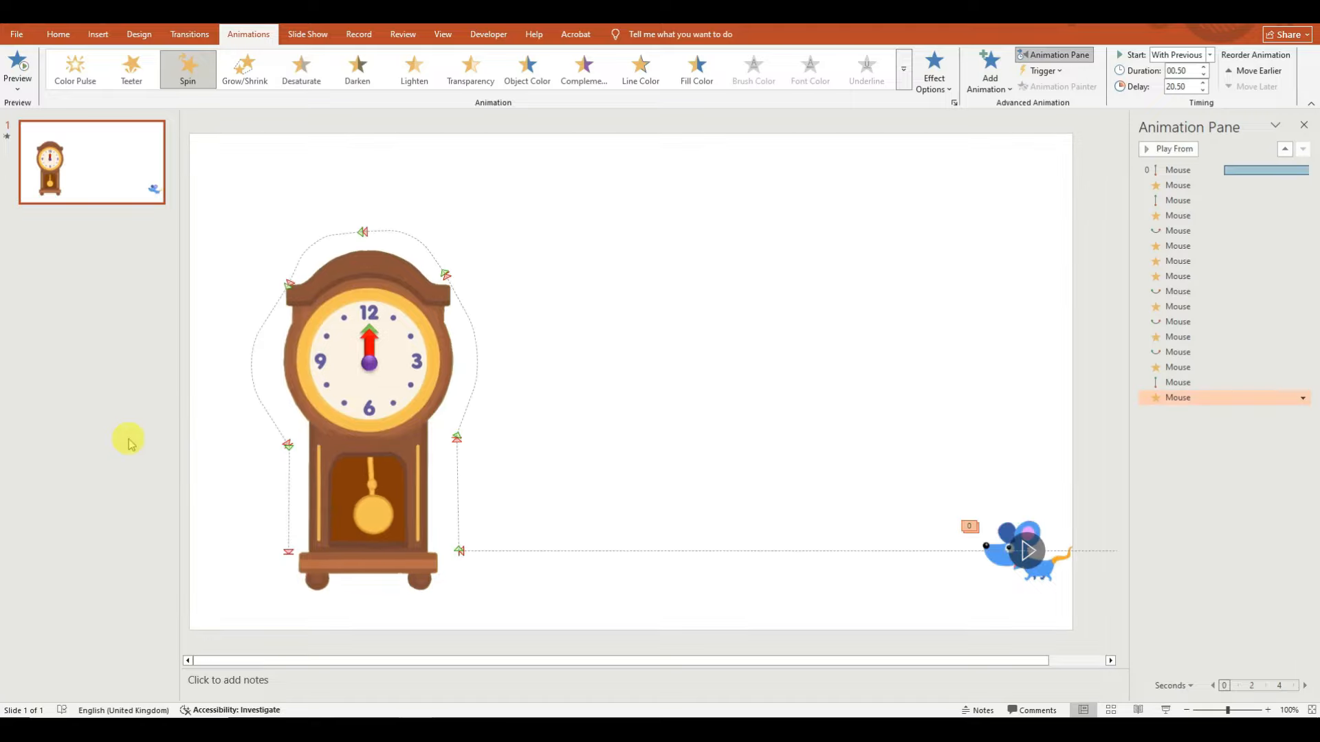
Step: Add another Lines motion path to the mouse, running from the clock's lower left corner to beyond the slide's left edge
left_click(480, 337)
left_click(991, 89)
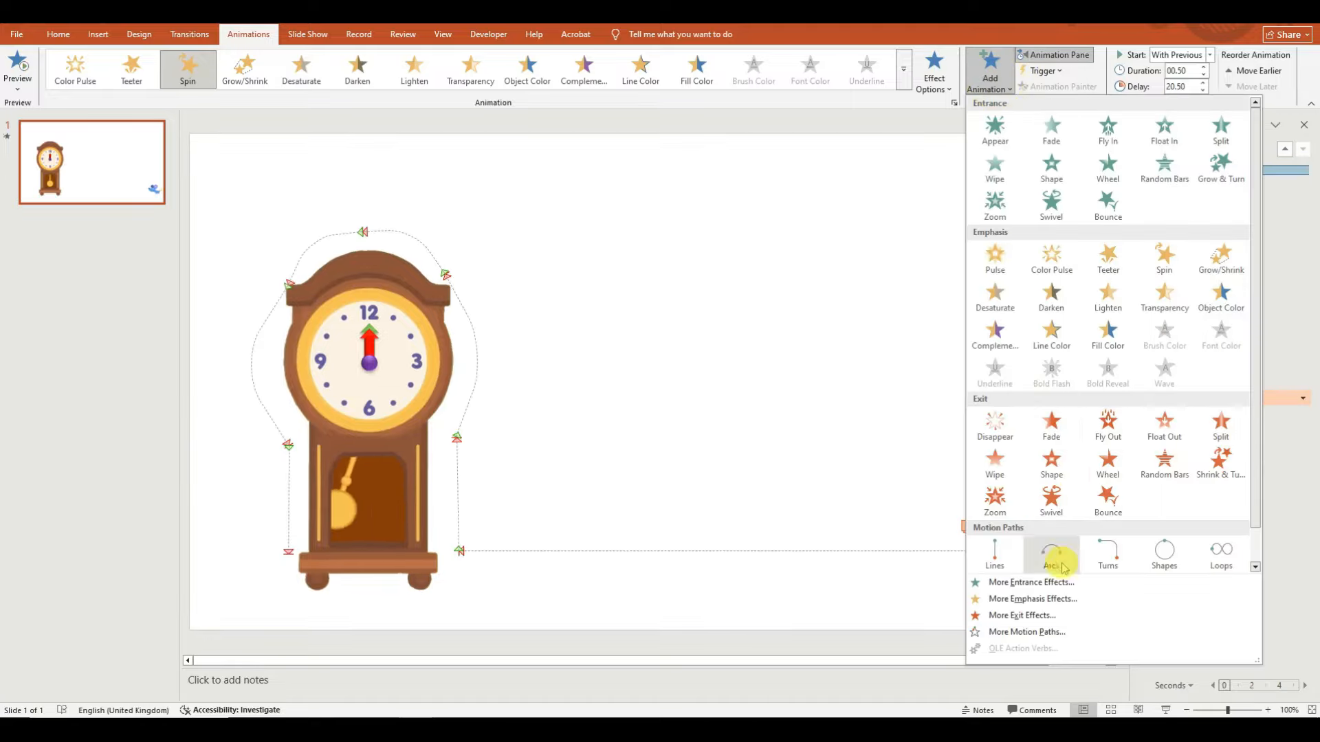
left_click(995, 555)
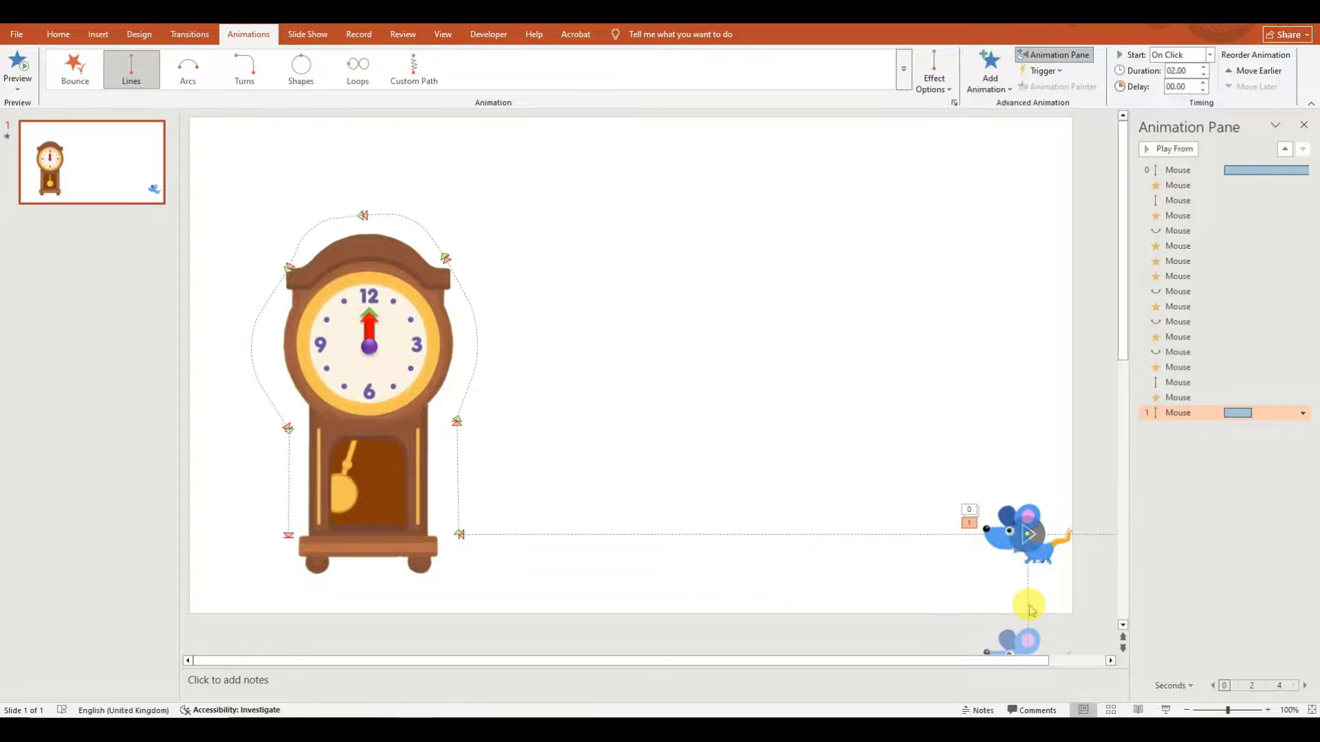
left_click_drag(1027, 603, 282, 545)
left_click(214, 575)
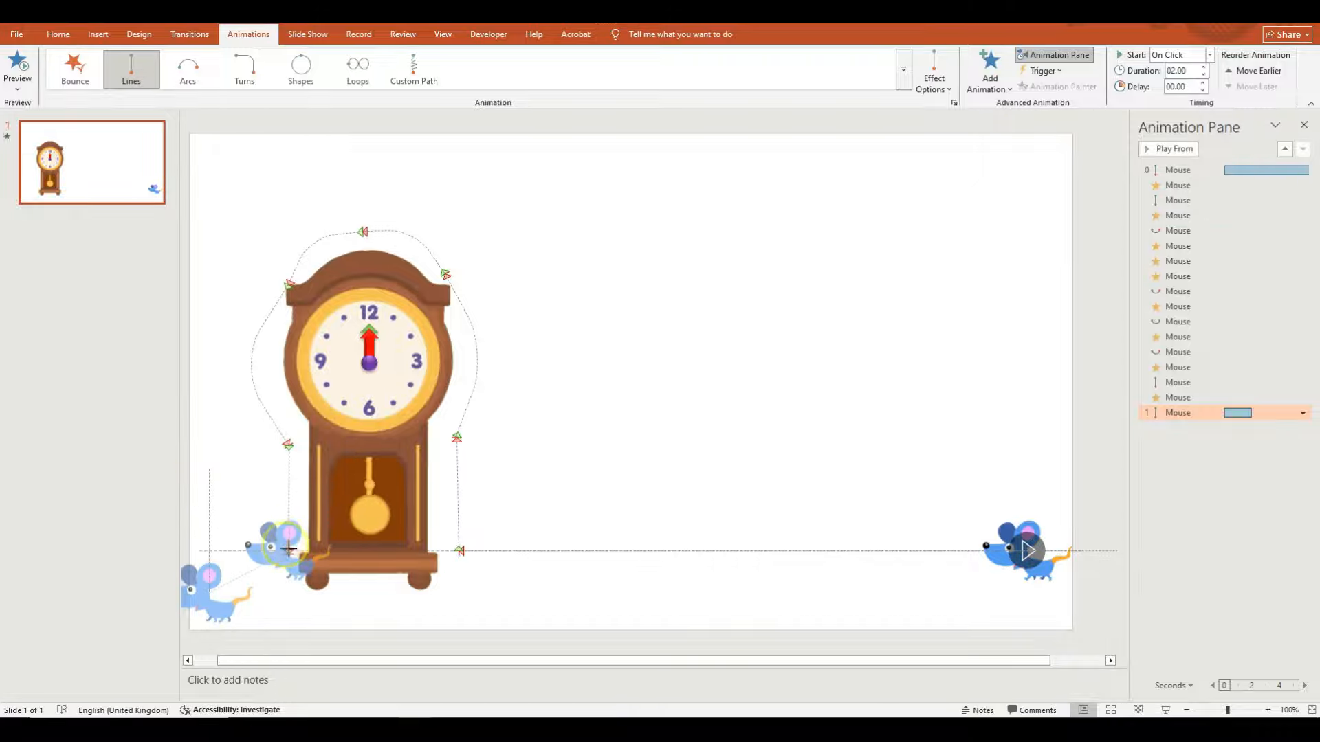
left_click_drag(206, 589, 118, 557)
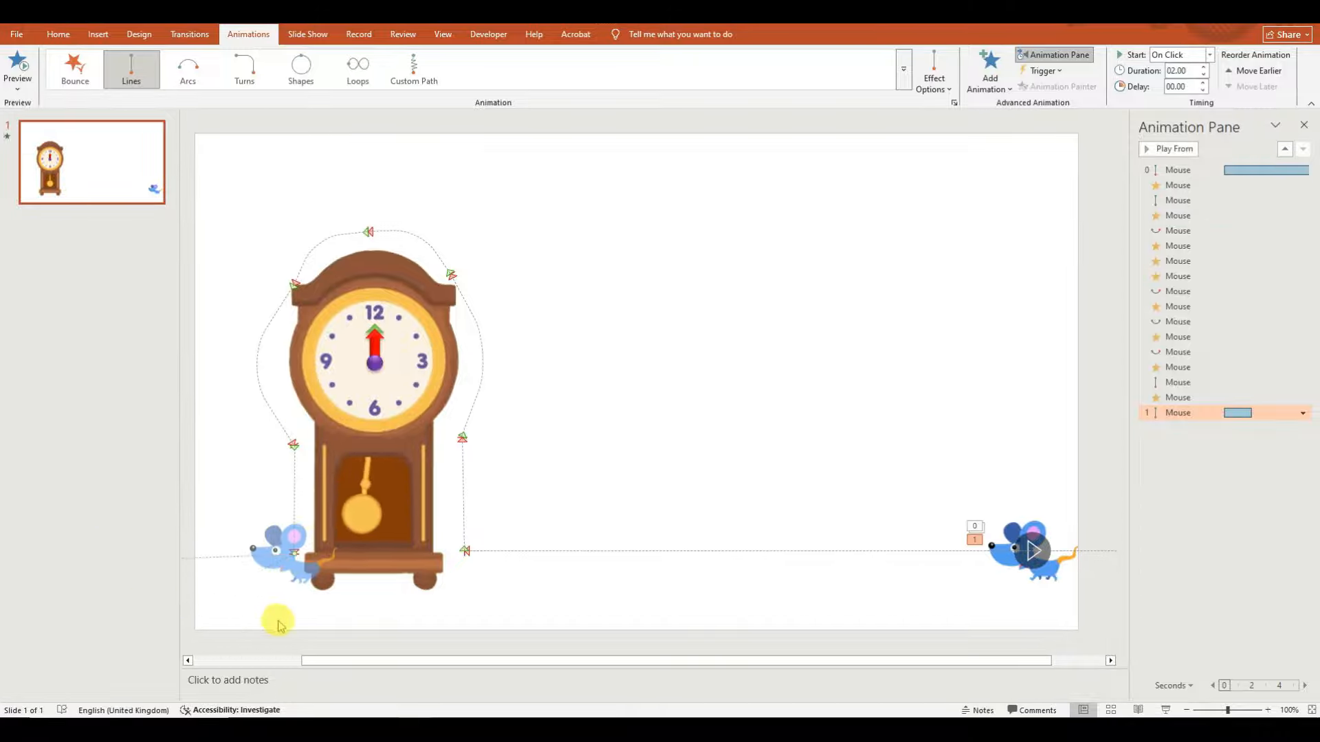
Step: Set the exit line path to start With Previous with a delay of 21 seconds and preview the animations
left_click(1208, 55)
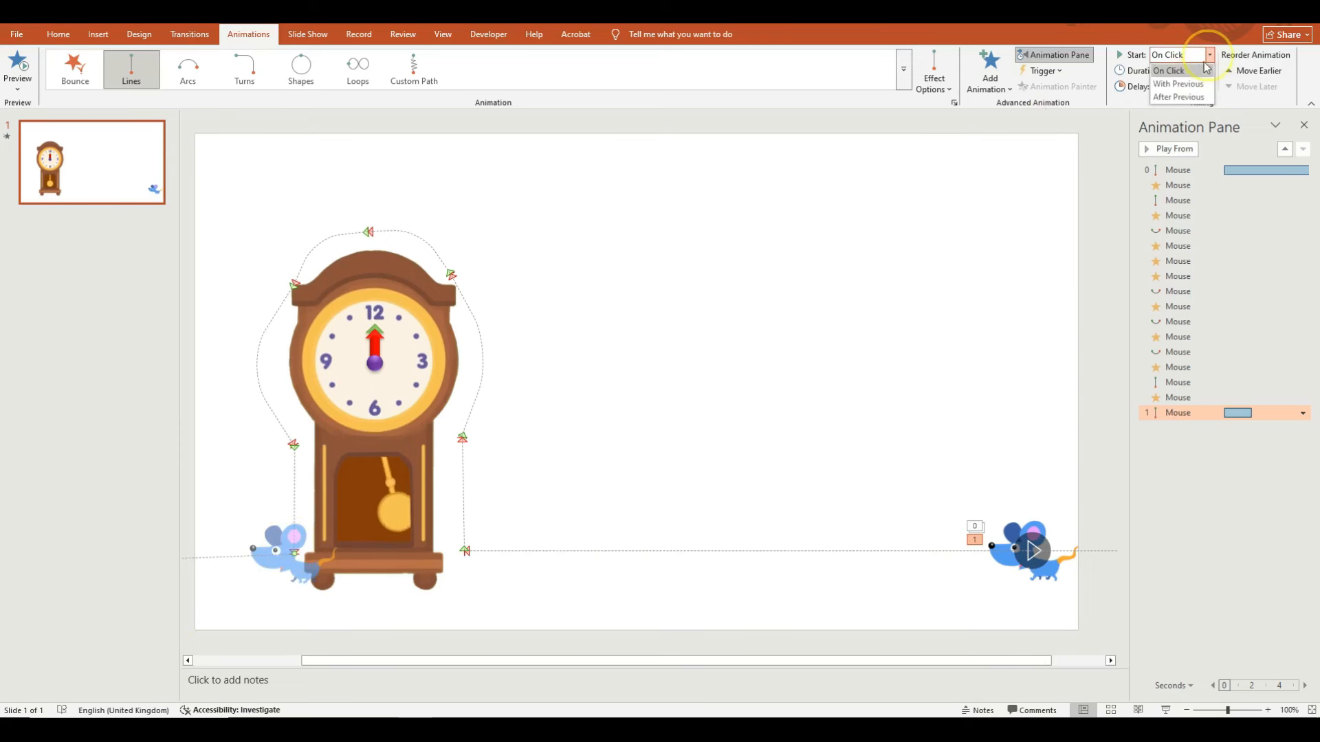
left_click(1185, 84)
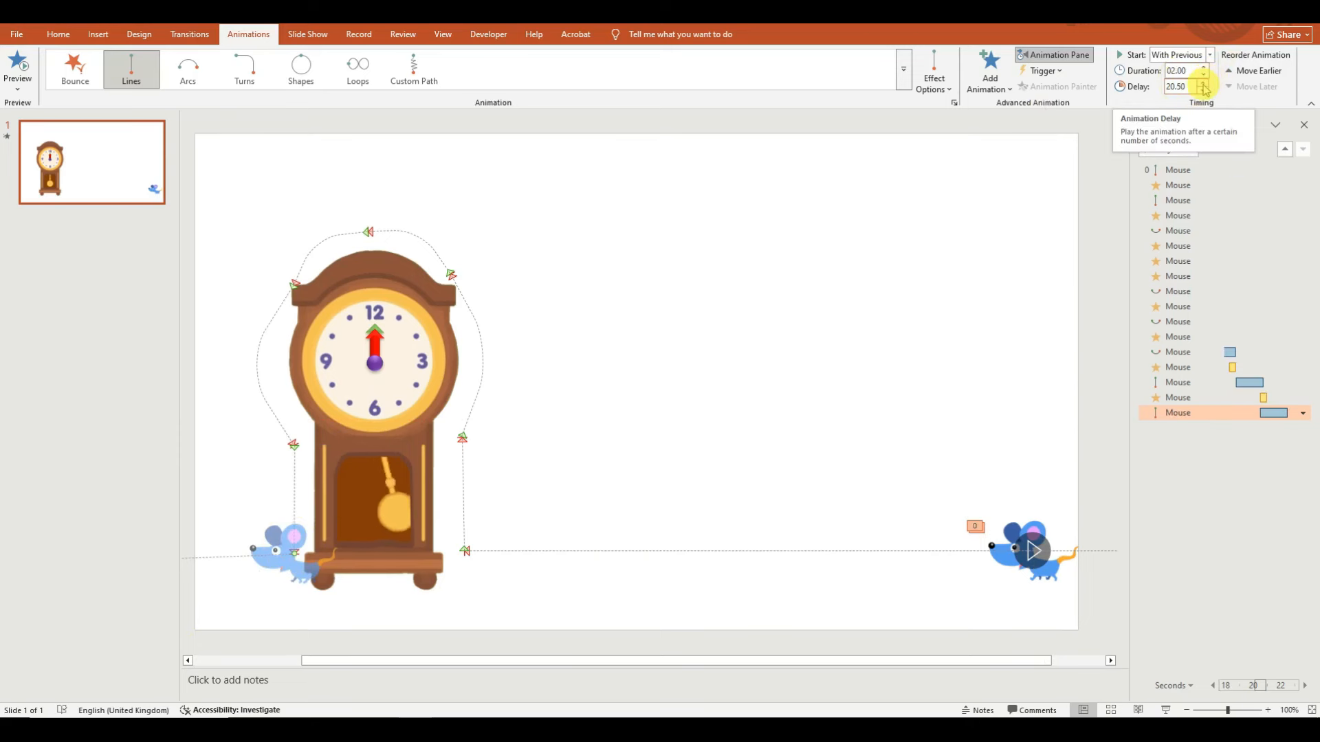
left_click(1204, 81)
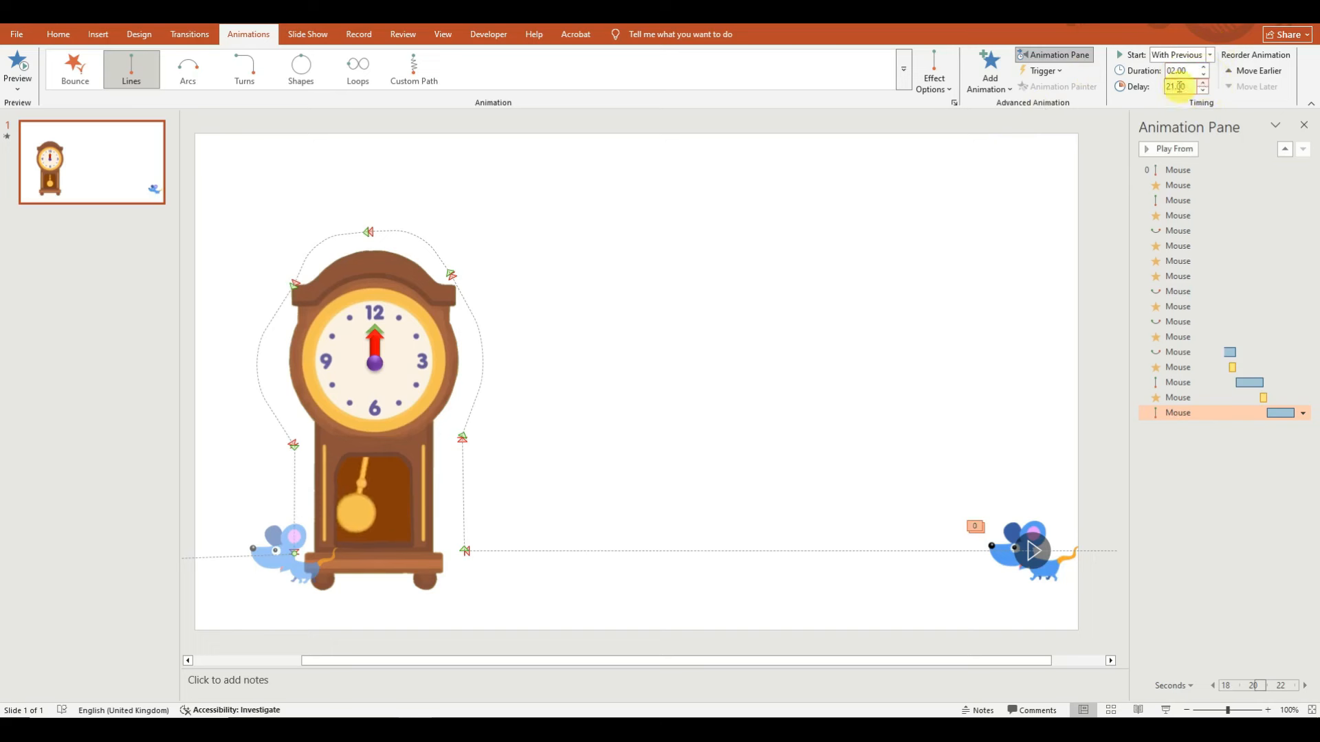
left_click(16, 67)
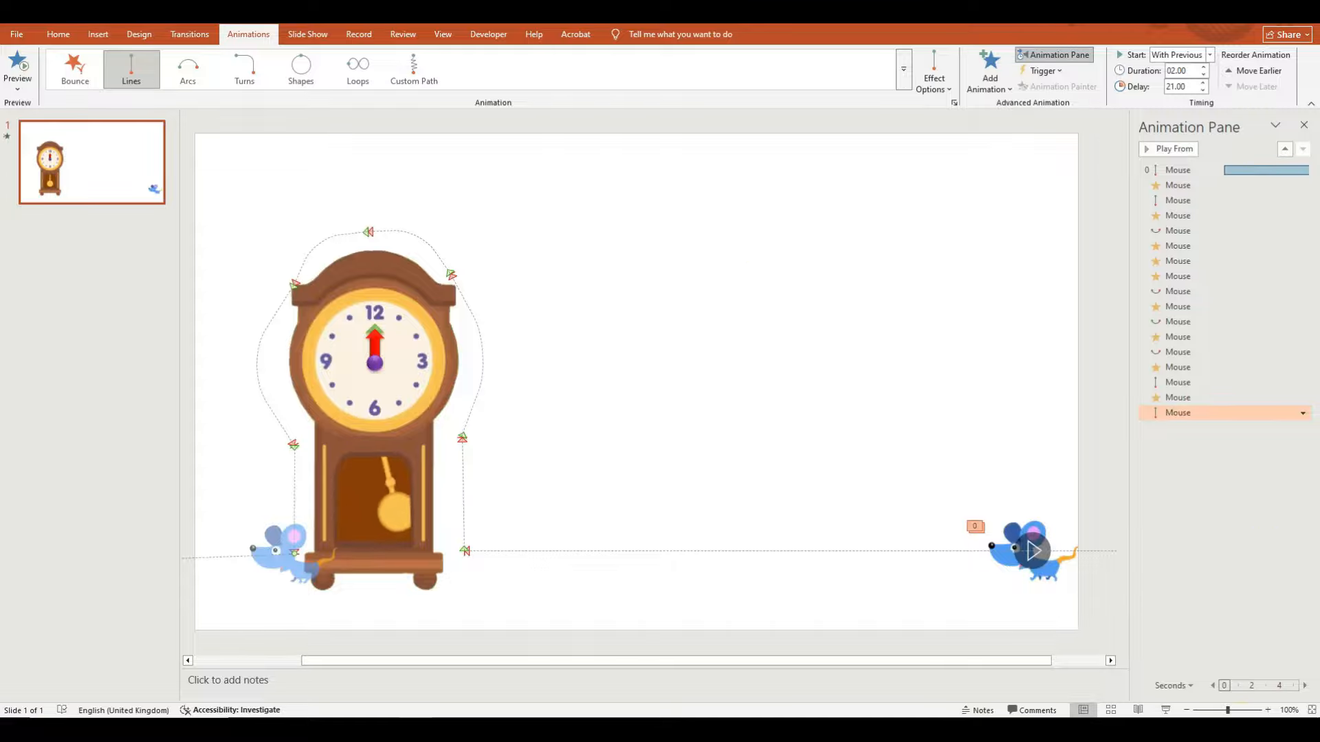
Step: Add a Spin emphasis to the green clock hand on the clock face
left_click_drag(1229, 710, 1224, 712)
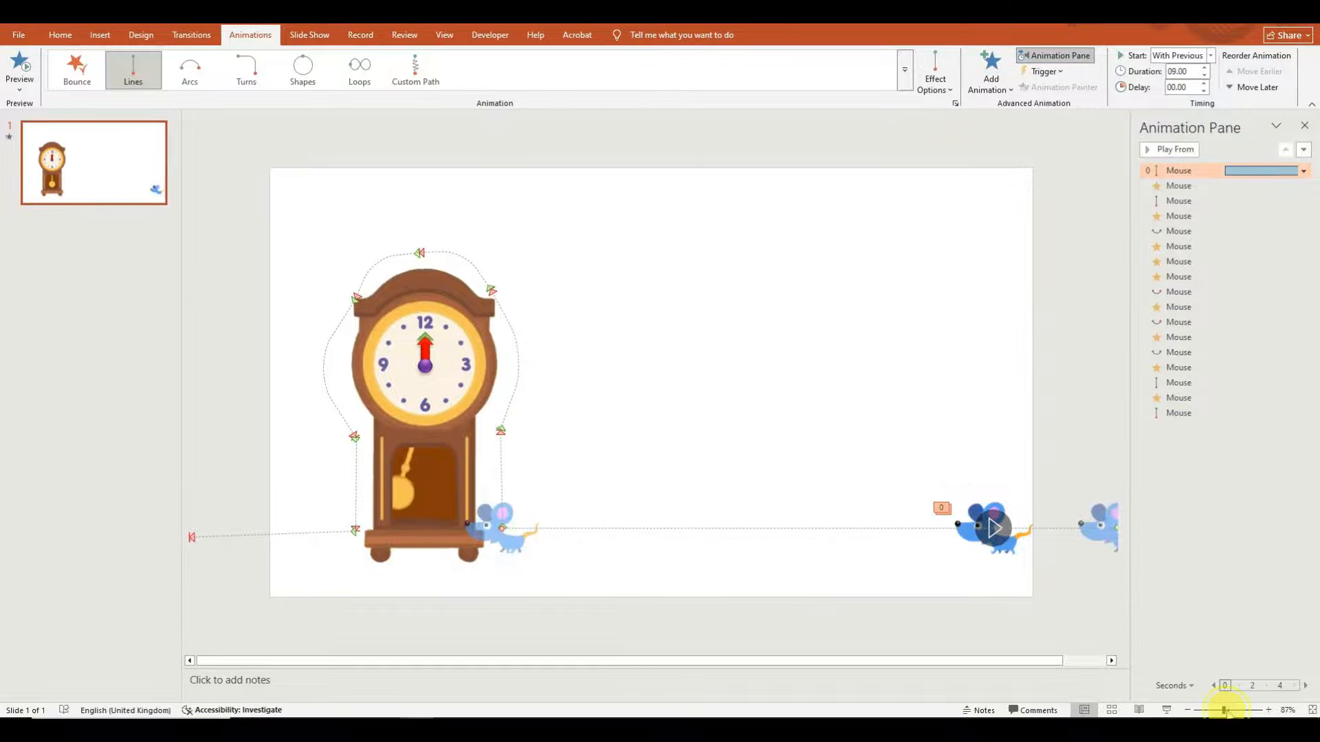
left_click_drag(1228, 713, 1240, 712)
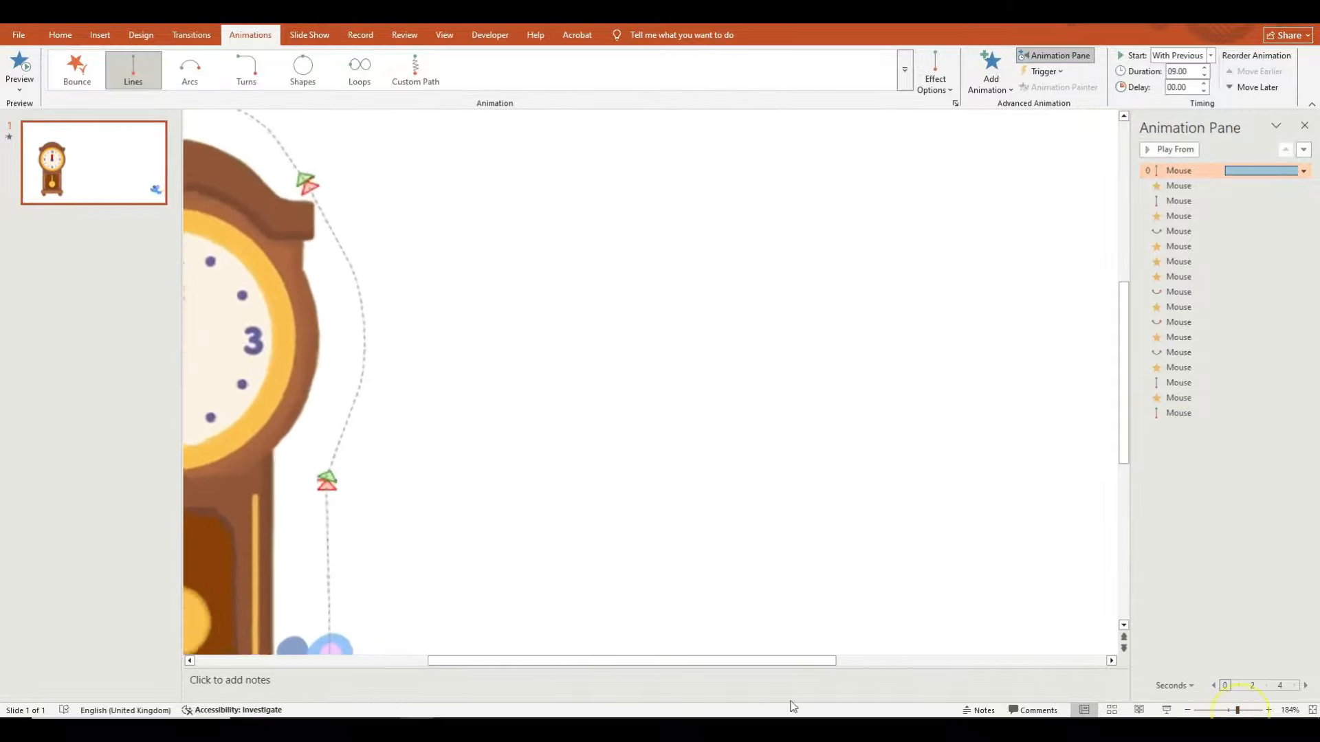
left_click_drag(771, 664, 649, 670)
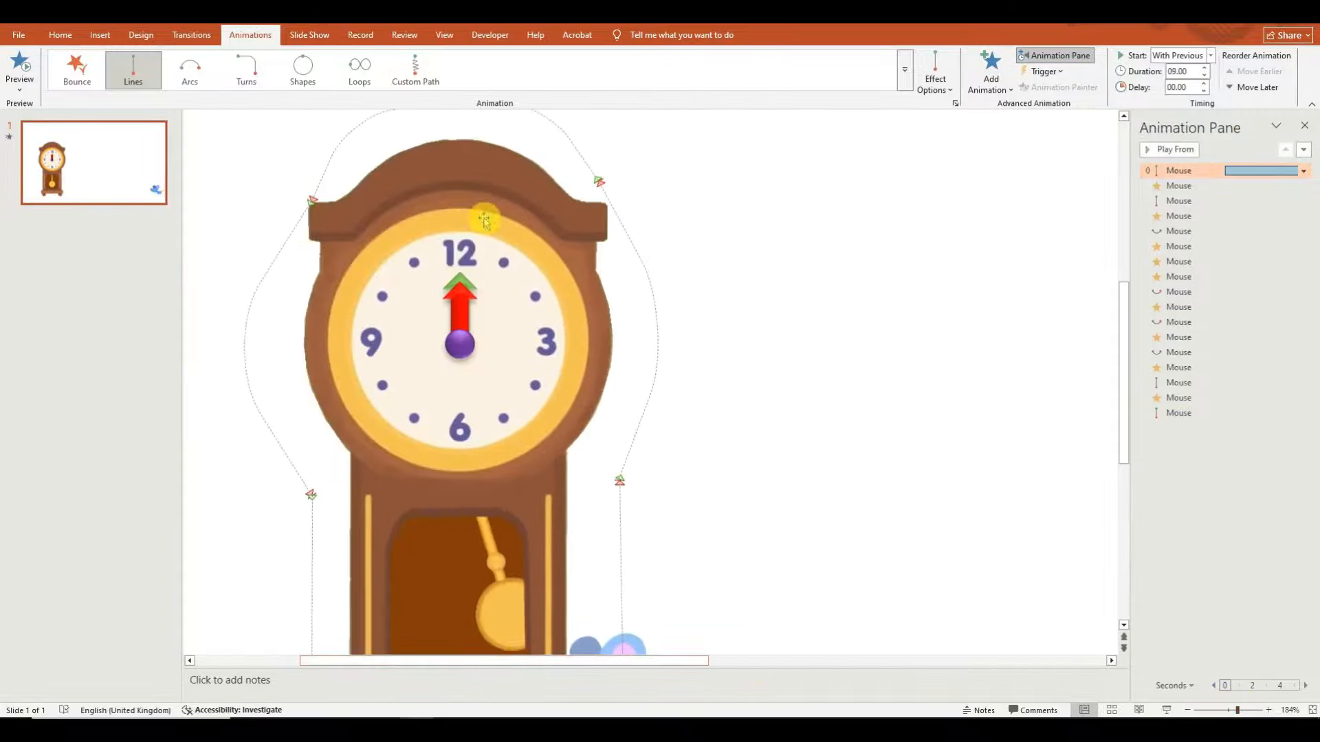
left_click(458, 280)
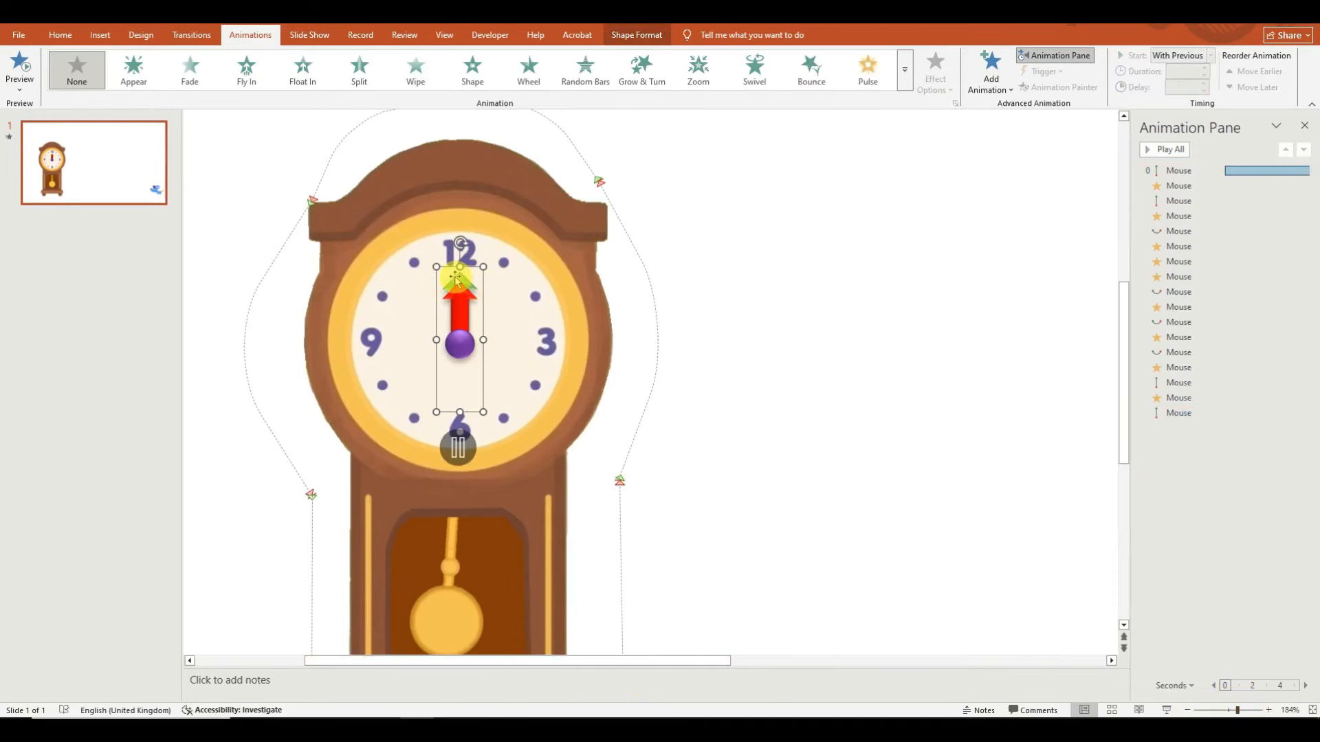
left_click(991, 72)
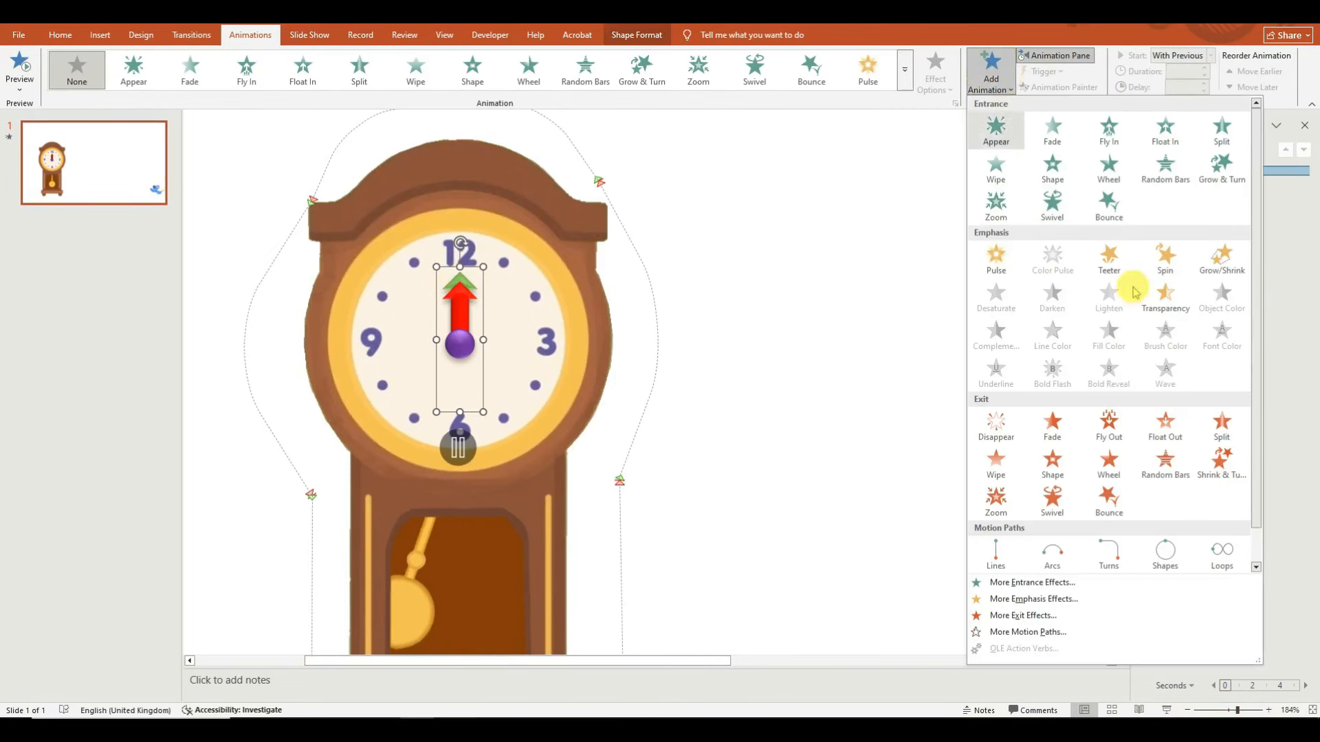
left_click(1169, 268)
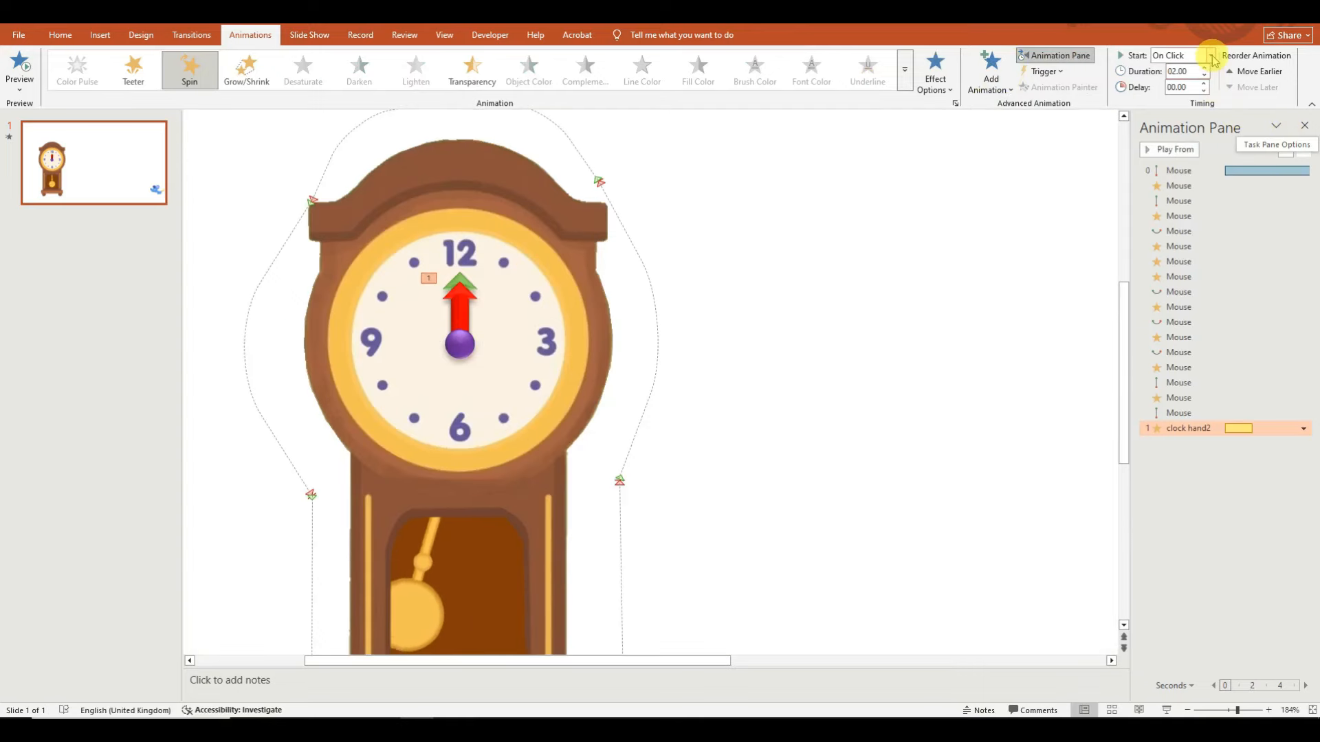
Step: Set the green clock hand's Spin to start With Previous with 15 seconds duration and no delay
left_click(1210, 56)
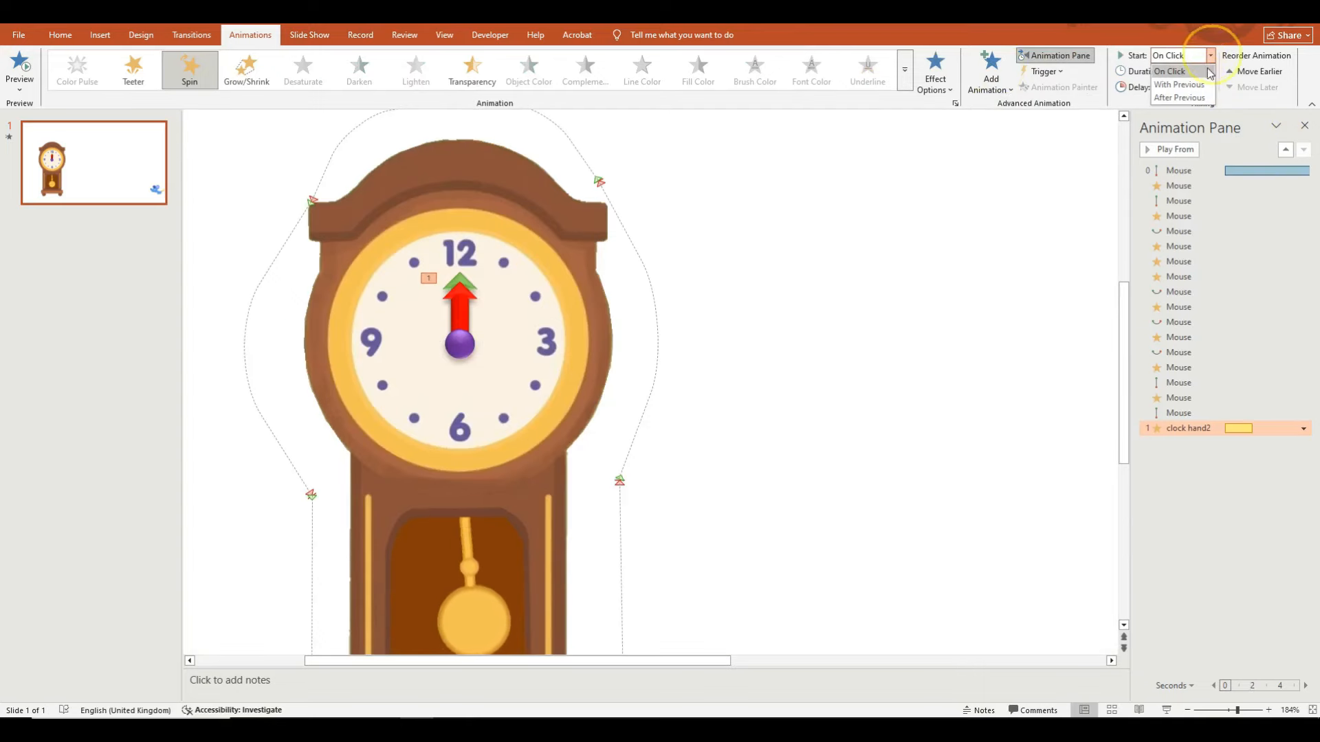
left_click(1200, 85)
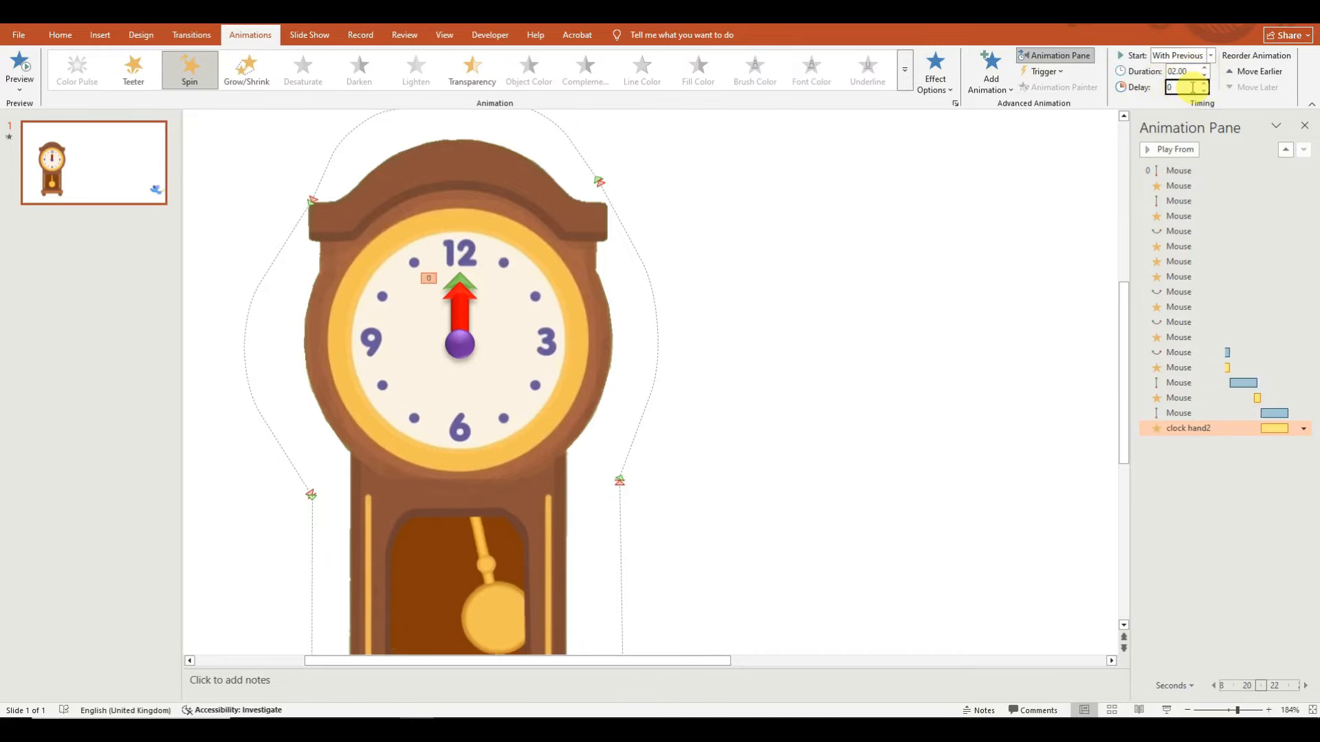
key("Return")
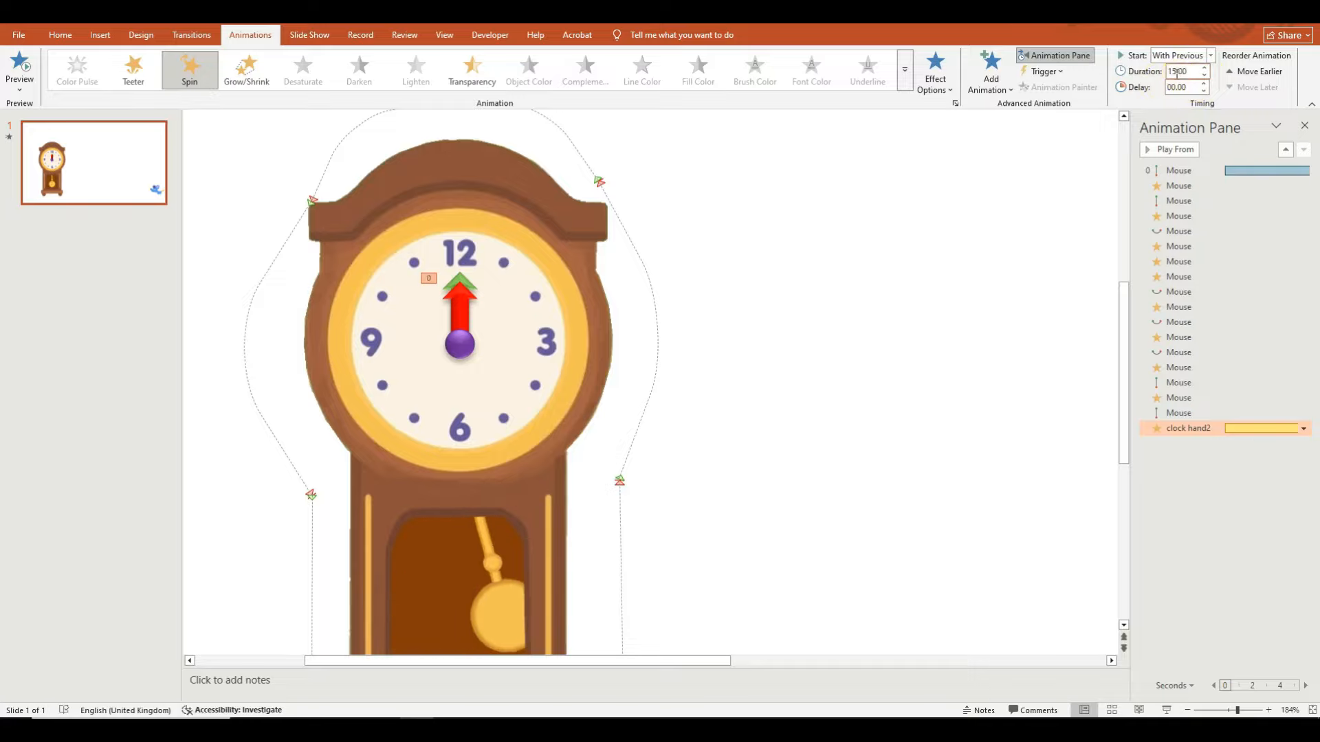
Step: Add a Spin emphasis to the red clock hand, starting With Previous with a delay of 15 seconds
left_click(465, 310)
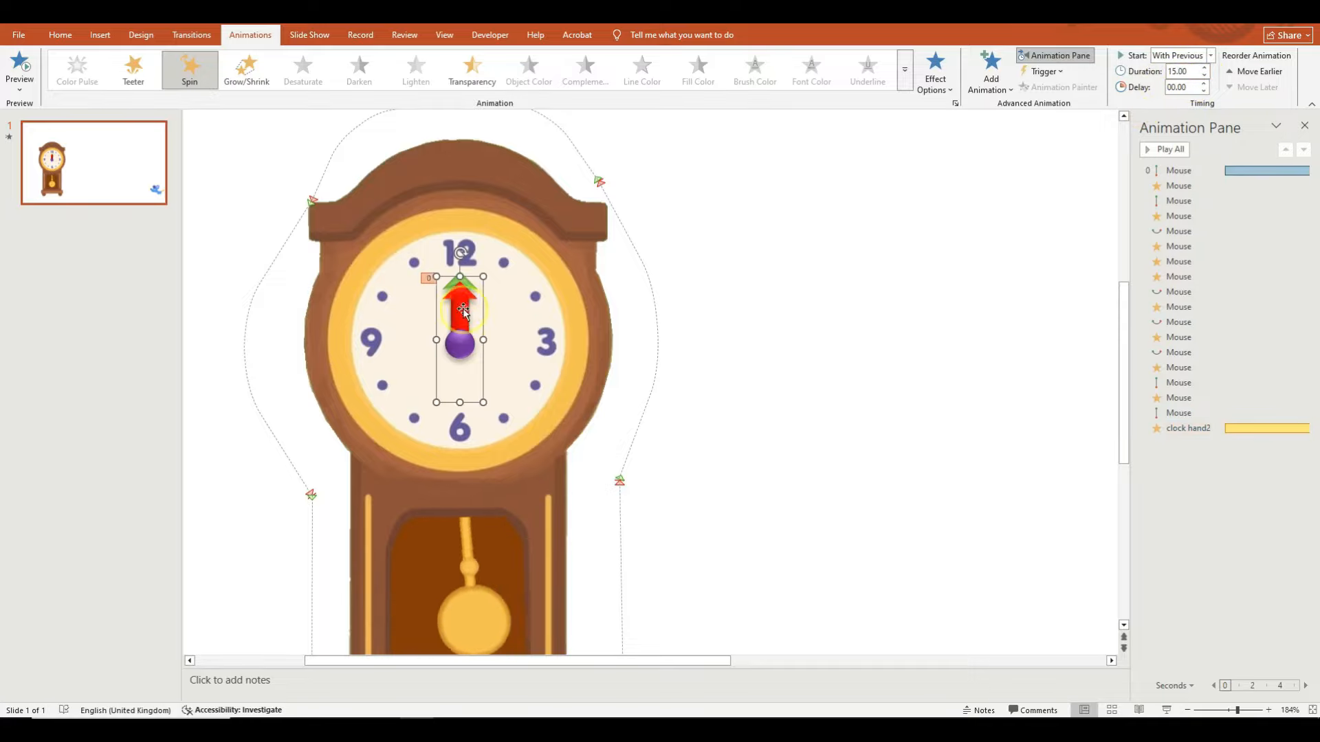
left_click(997, 84)
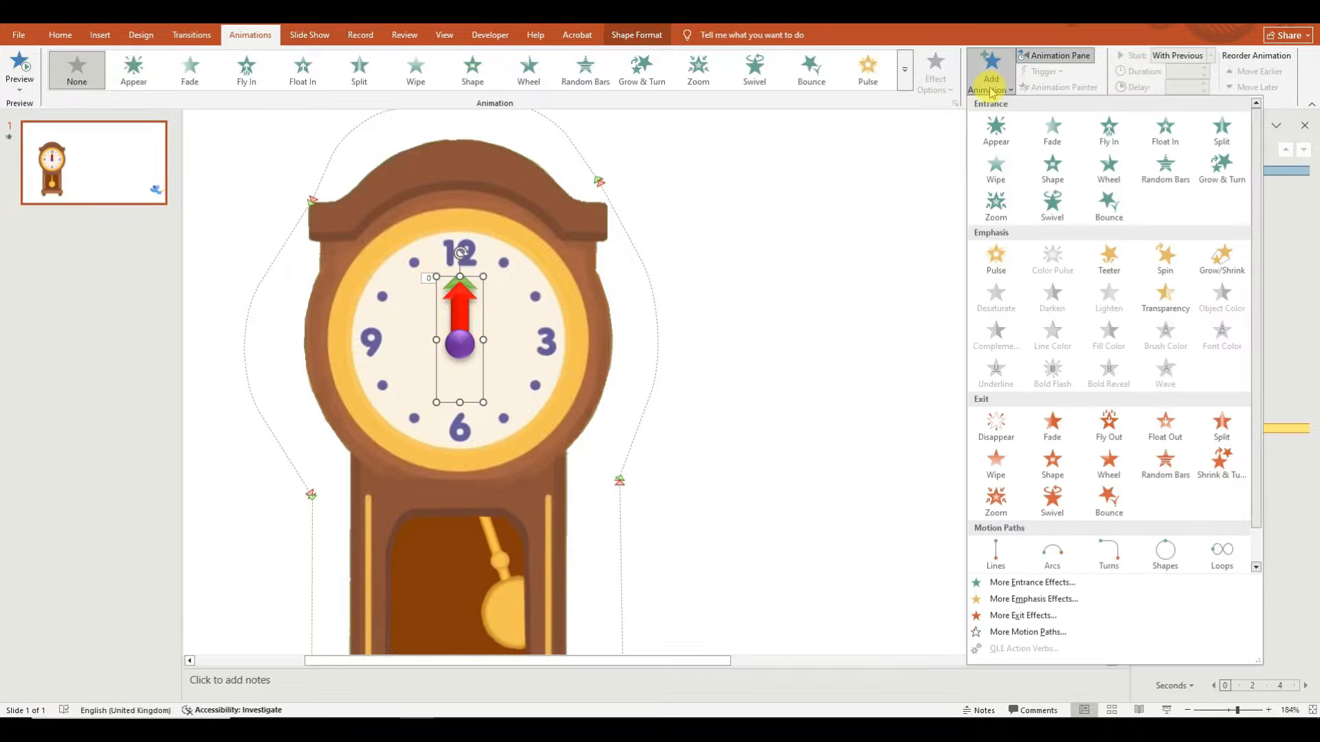
left_click(1161, 260)
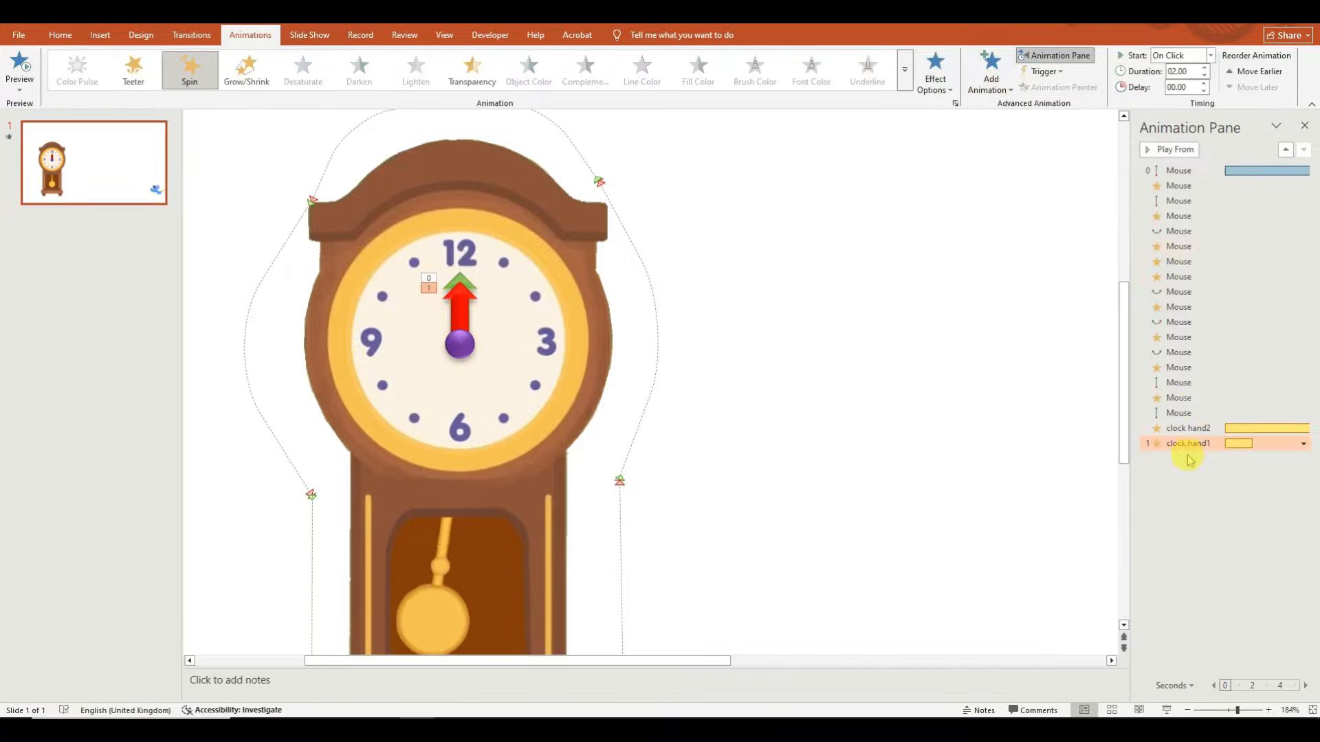
left_click(1210, 56)
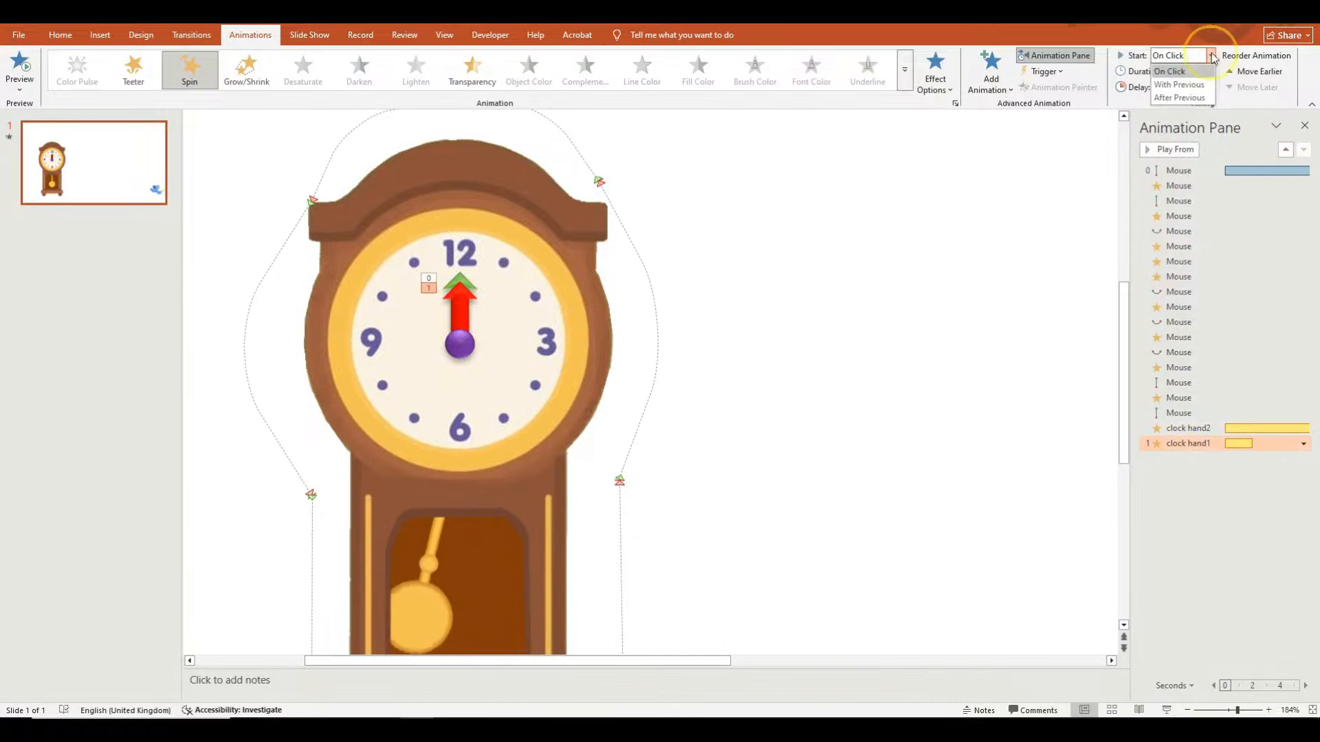
left_click(1194, 87)
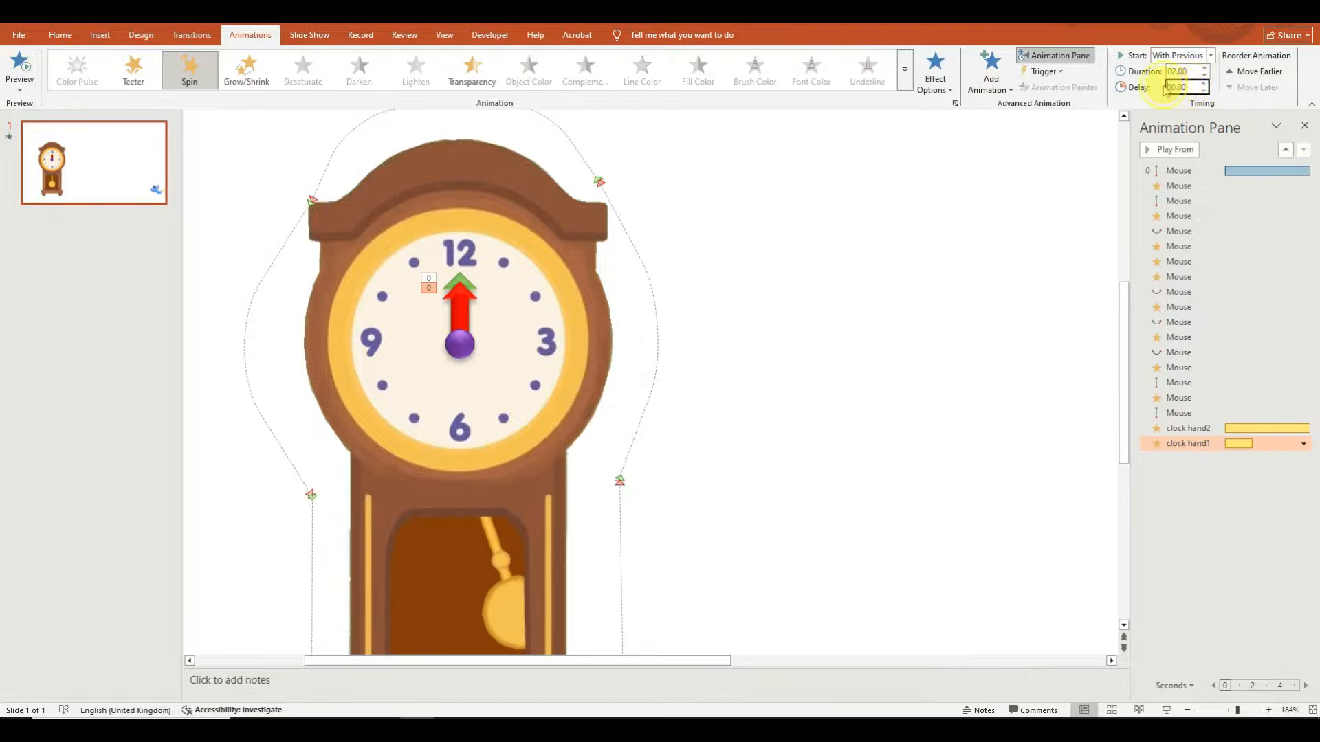
type("15")
key("Return")
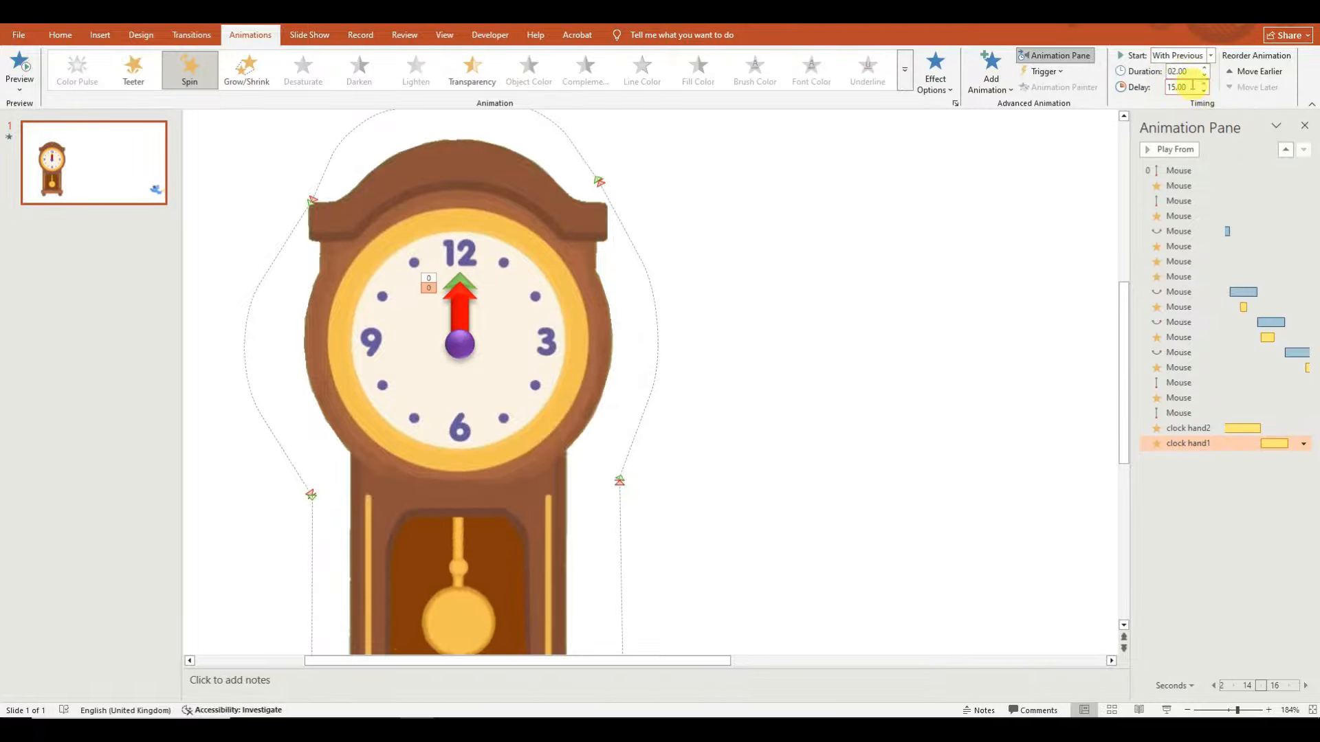
Step: Set the duration of the red clock hand's Spin to 1 second
left_click(1205, 77)
left_click(1204, 77)
left_click(1204, 77)
left_click(1205, 77)
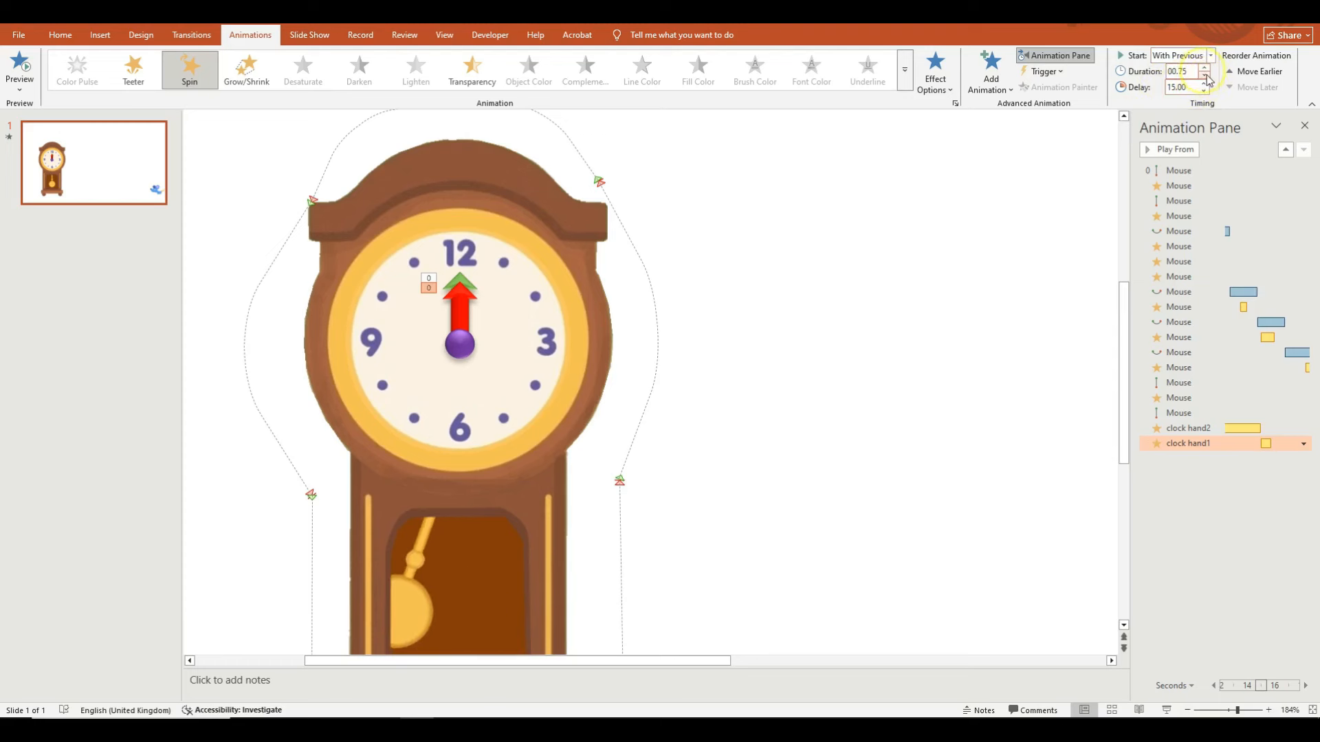
left_click(1204, 76)
left_click(1205, 76)
left_click(1205, 69)
left_click(1205, 69)
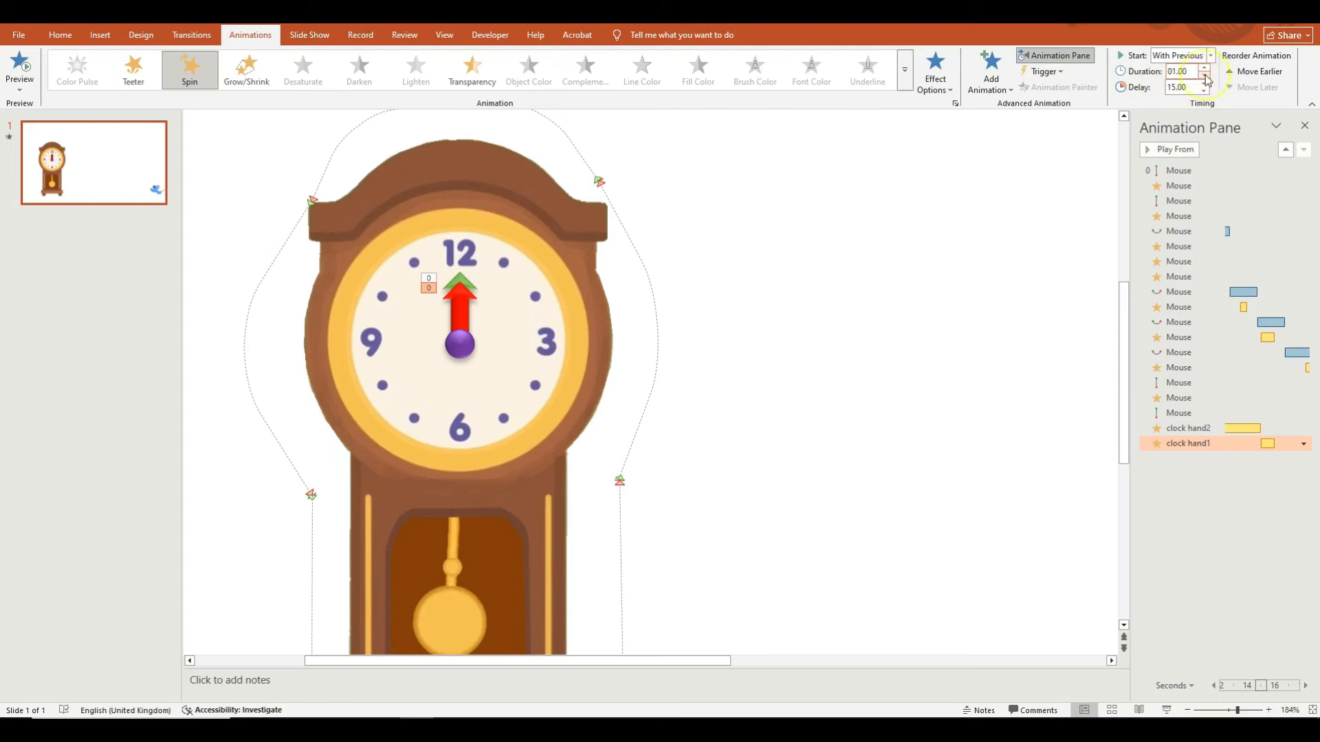
Step: Set the red clock hand's Spin amount to a custom 30° clockwise in its effect options
right_click(1197, 446)
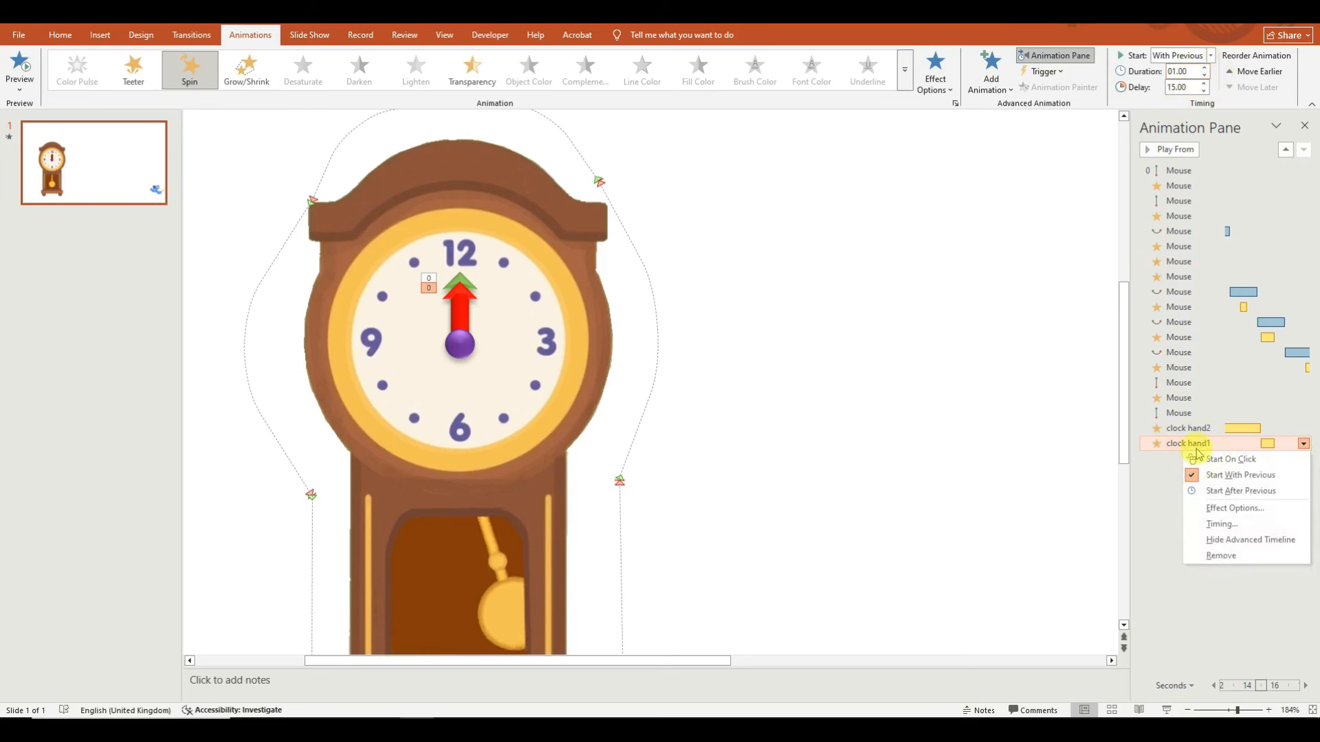
left_click(1227, 508)
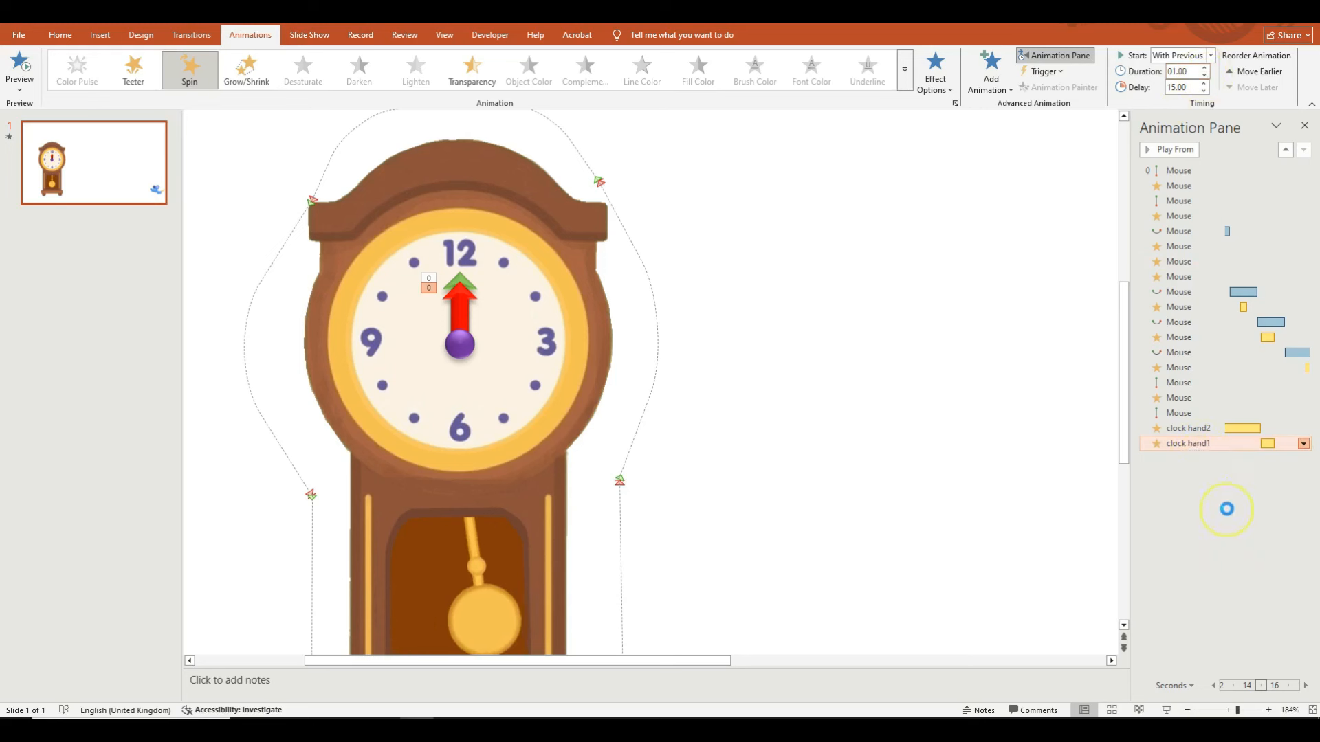
left_click(730, 291)
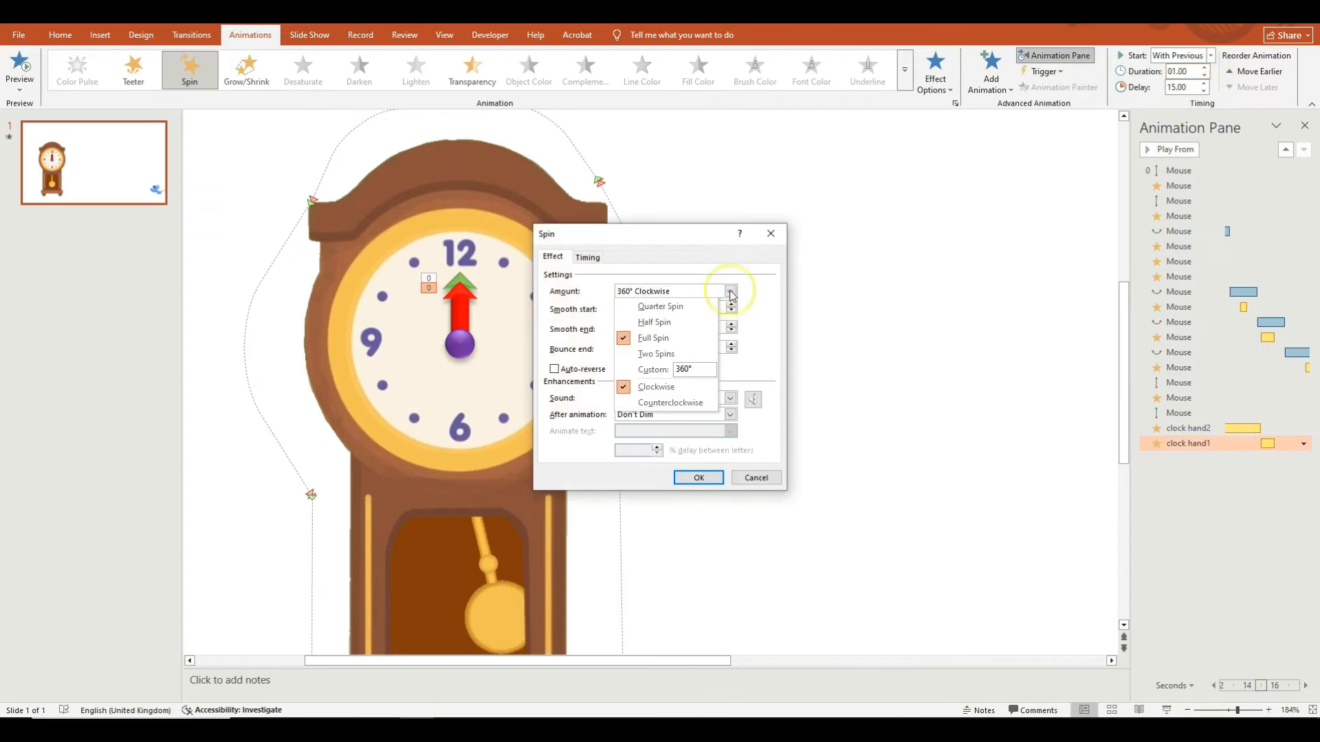
left_click(644, 372)
type("30")
key("Return")
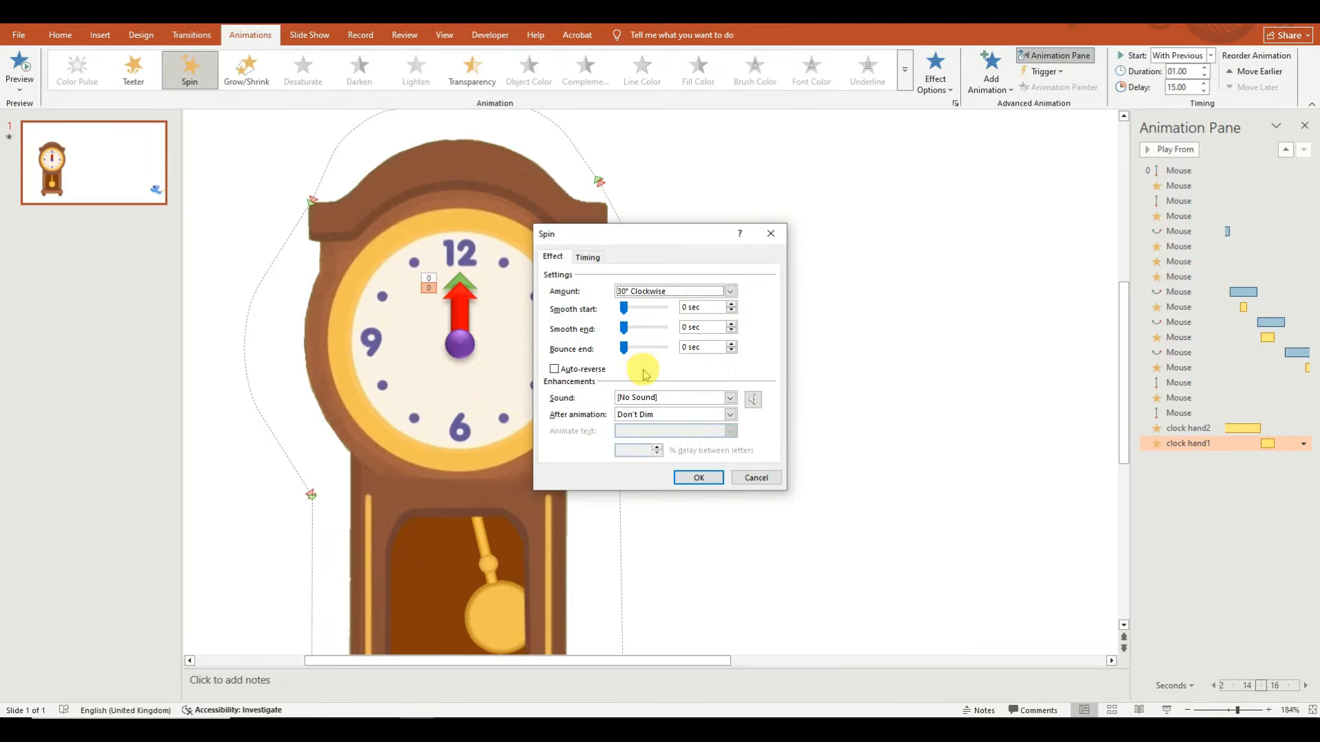
left_click(695, 476)
Step: Set the red clock hand's Spin delay to 14.75 seconds and preview the animations
left_click(1164, 428)
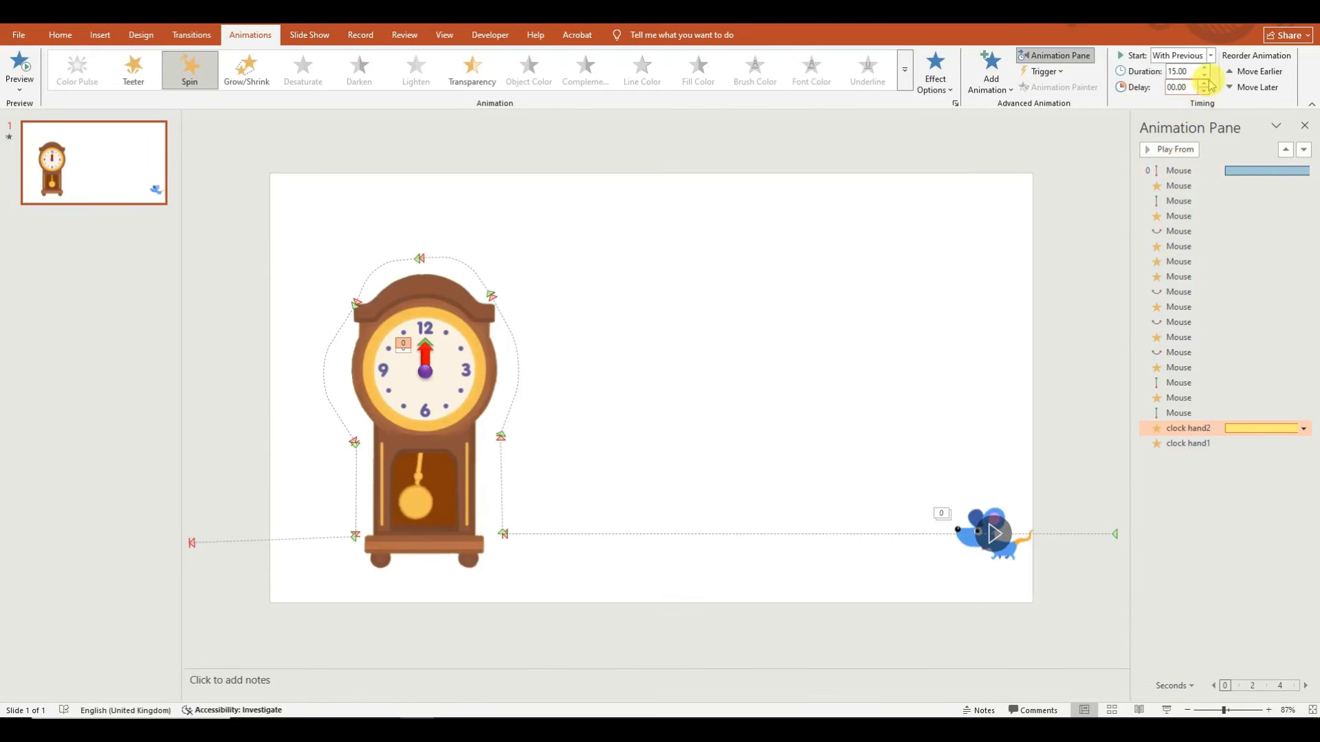
left_click(1184, 444)
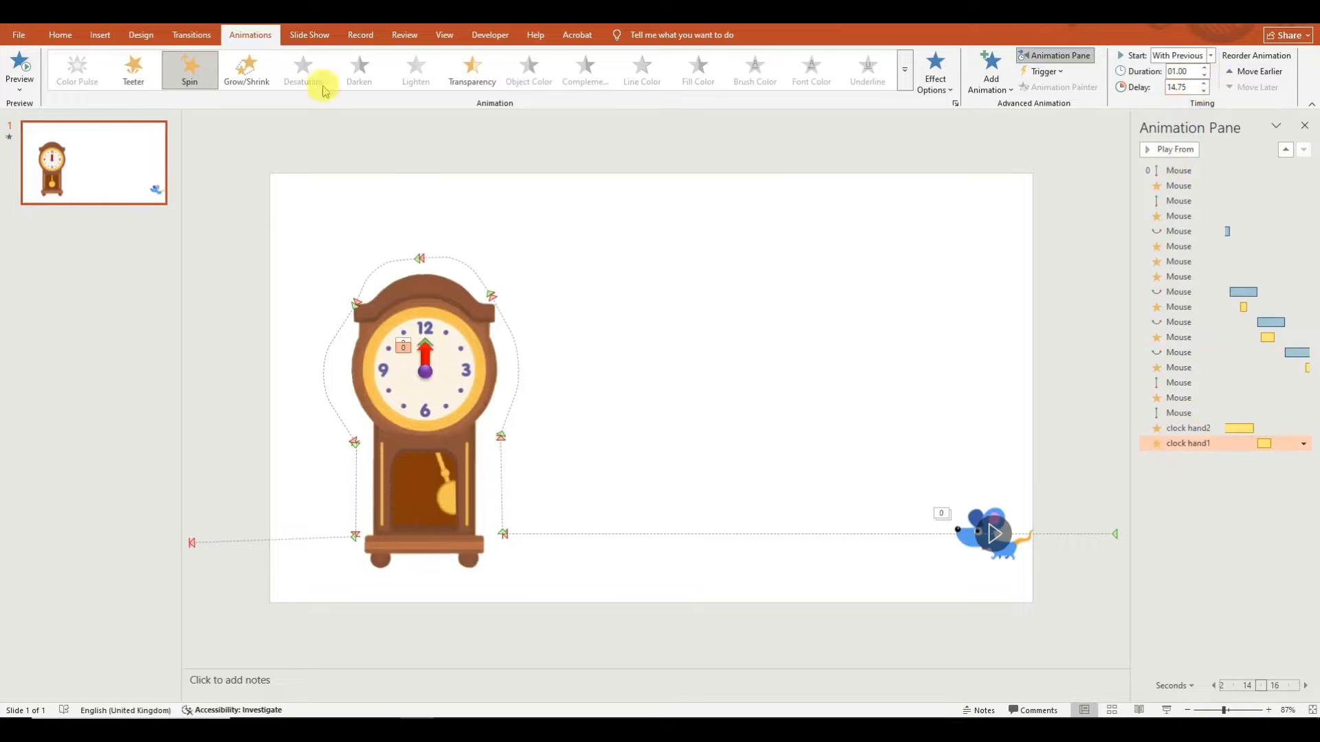
left_click(16, 67)
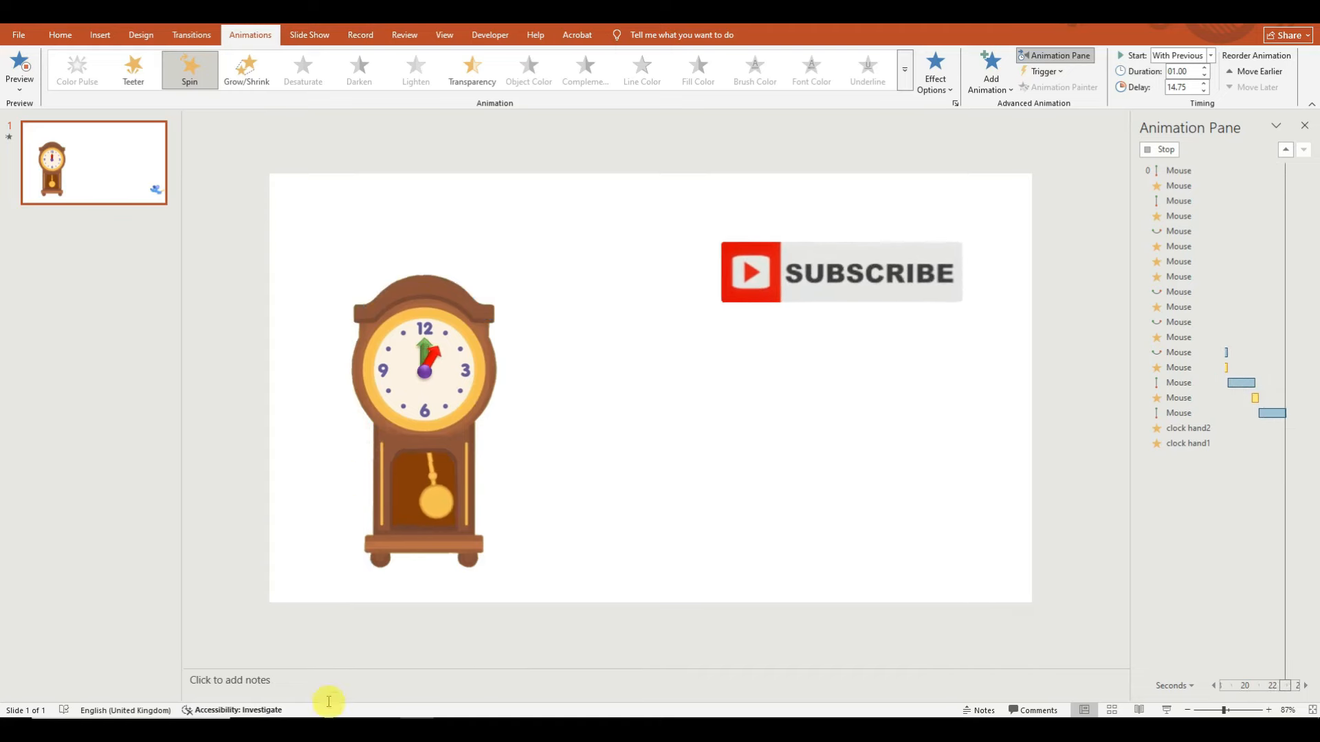
Step: Insert the picture living room3.jpg from the Hickory Dickory Dock ppt folder onto the slide
left_click(103, 38)
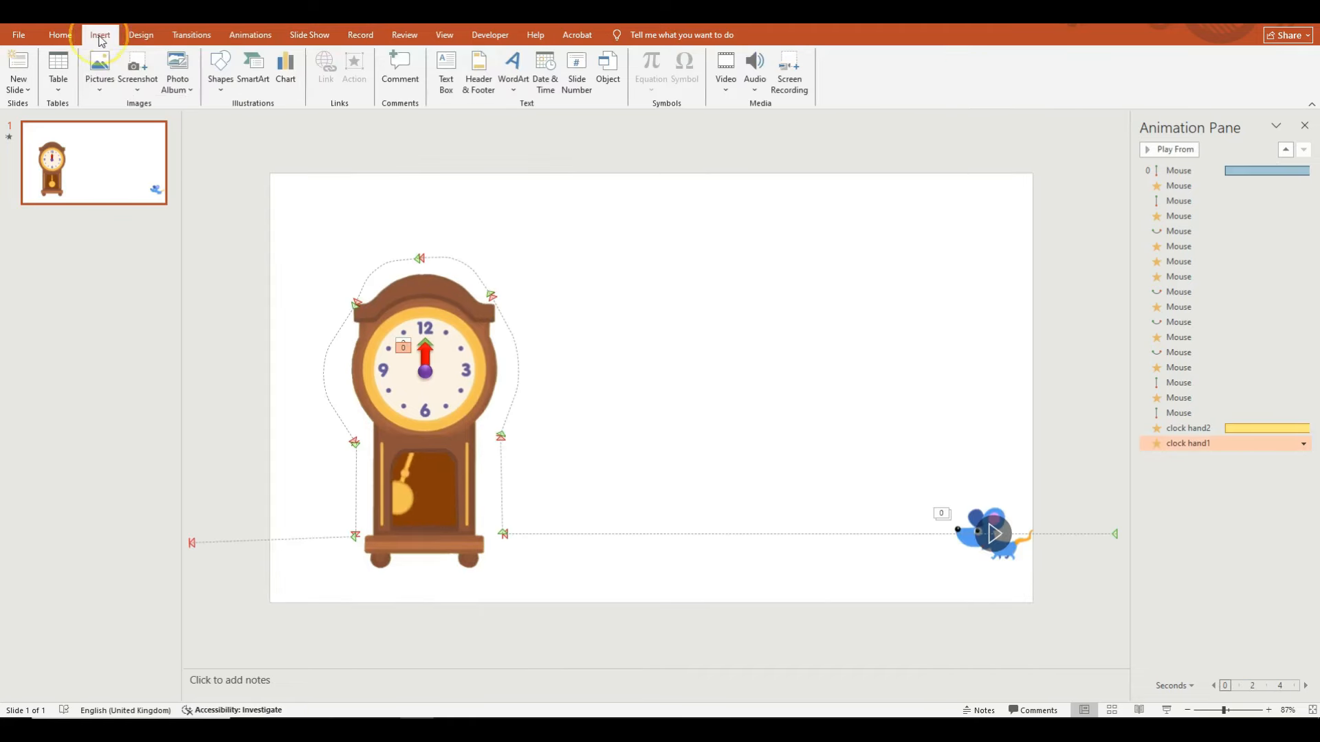
left_click(100, 73)
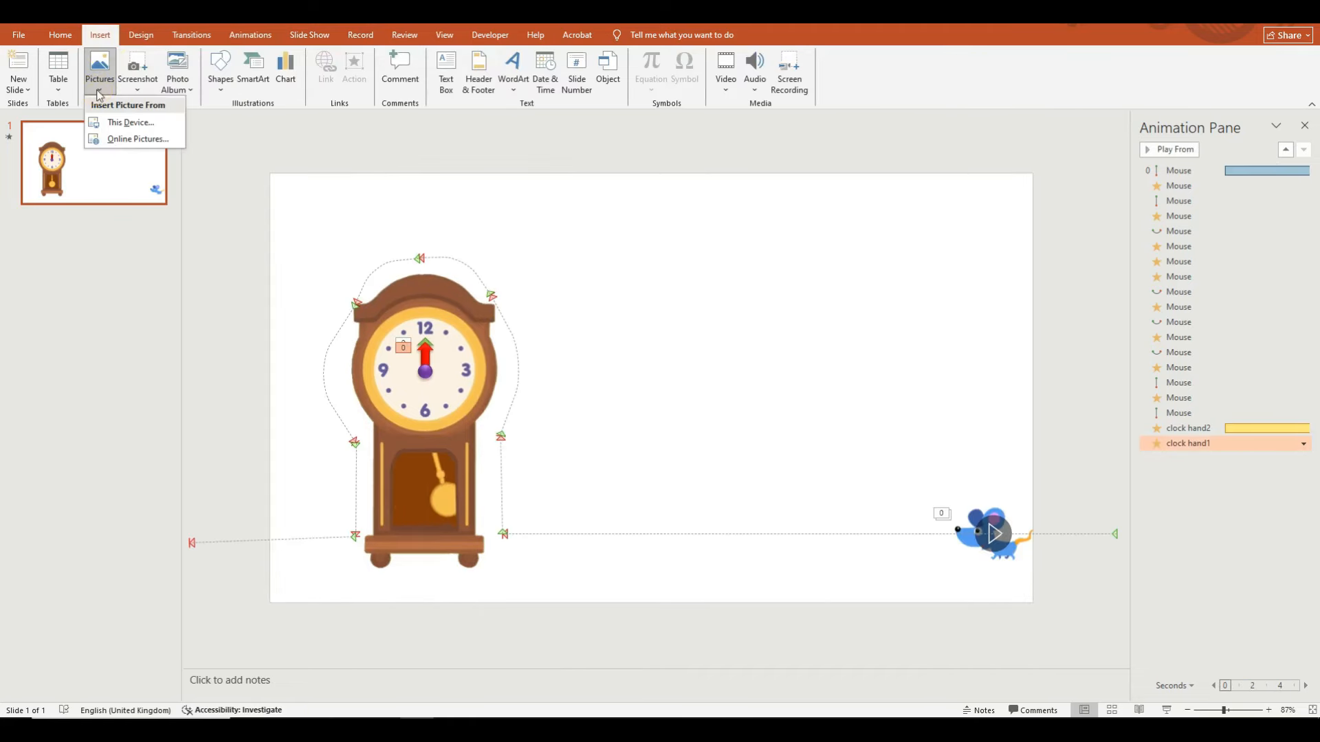
left_click(116, 122)
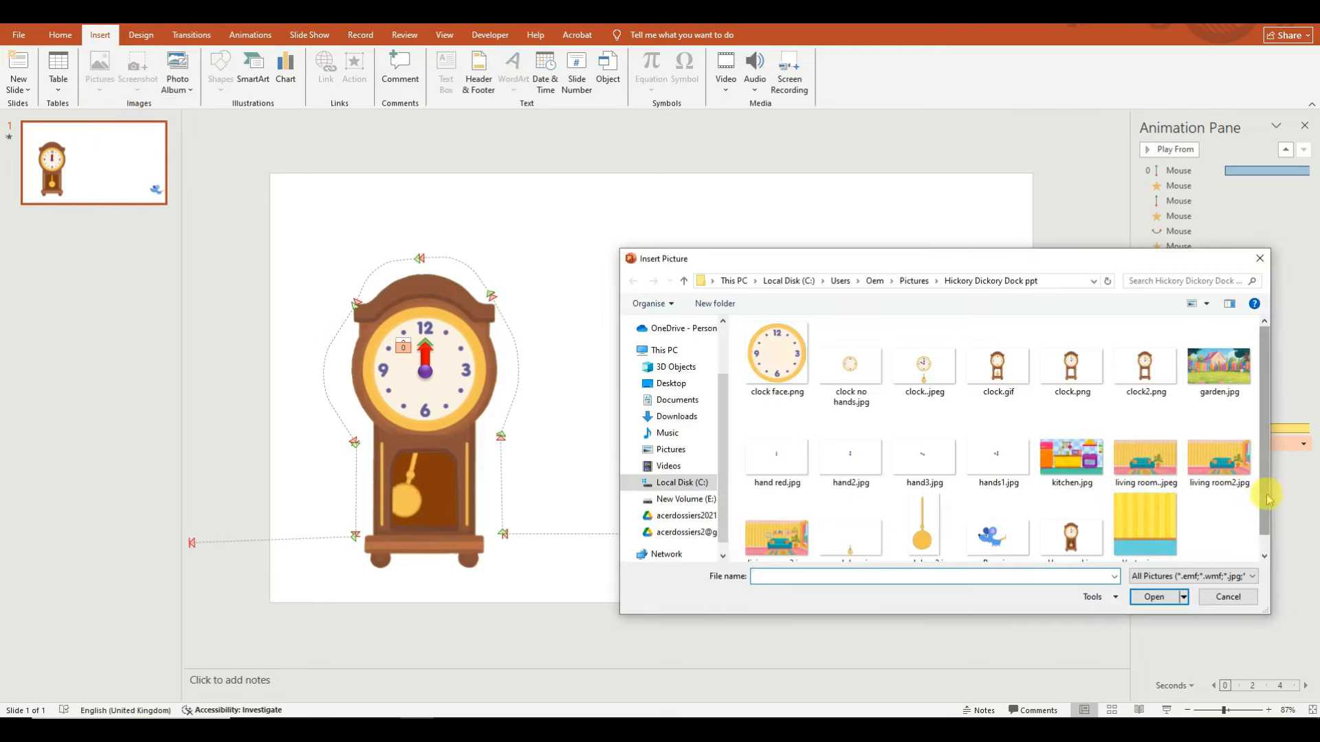
left_click_drag(1268, 500, 1271, 535)
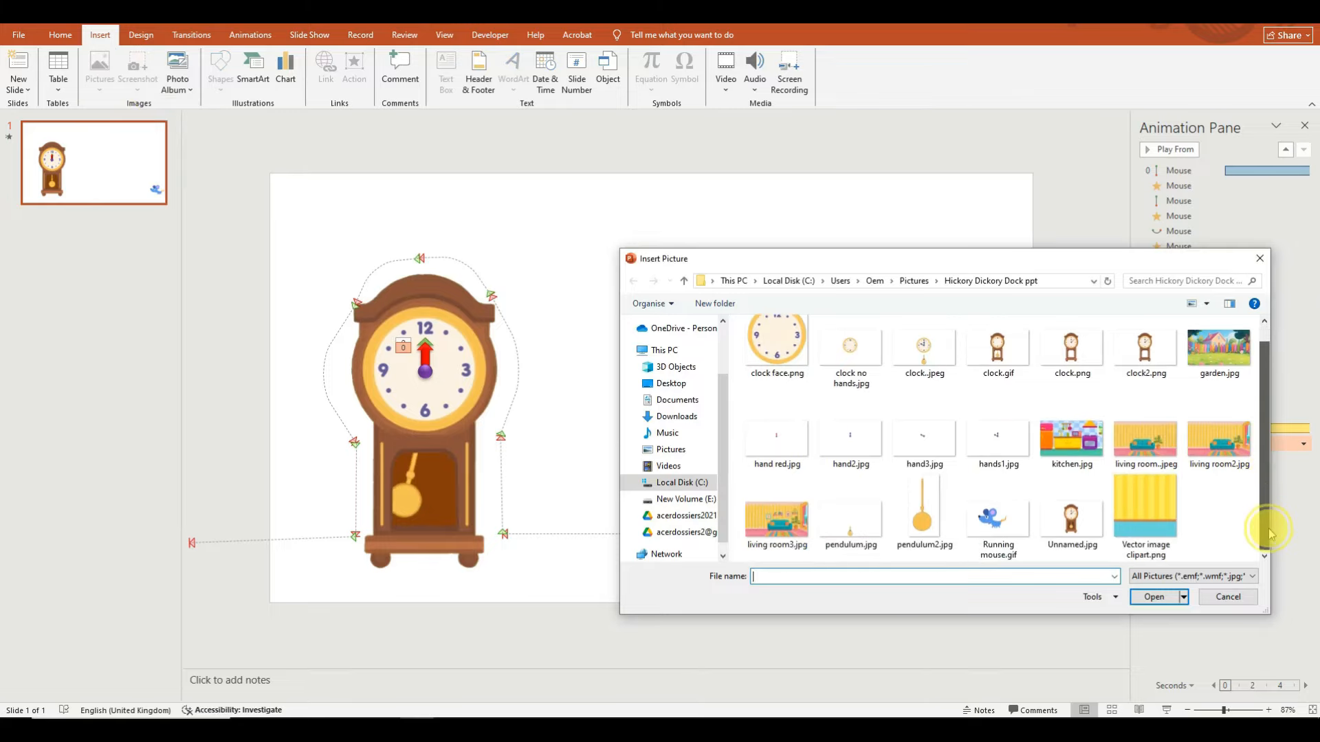
left_click(767, 540)
left_click(1154, 596)
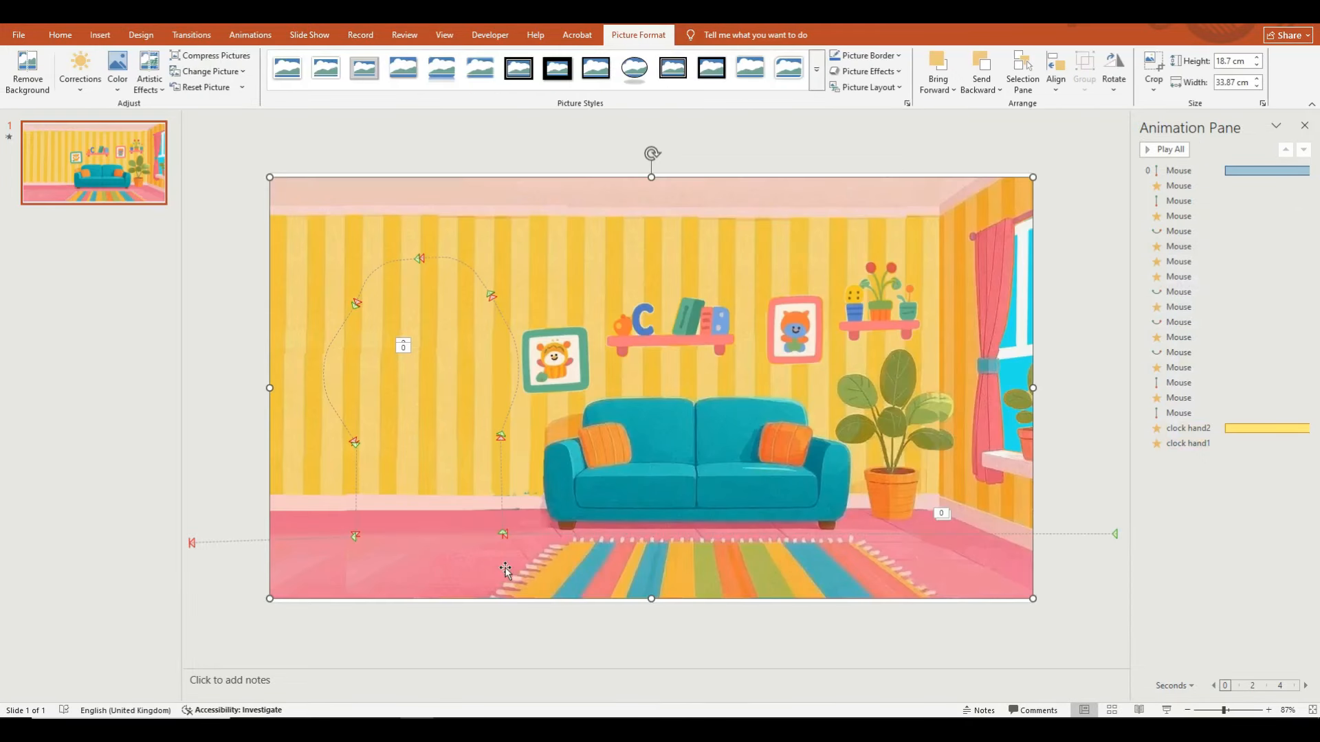
Step: Stretch the living room picture to the full slide height of 19.05 cm and send it to the back
left_click_drag(652, 176, 651, 172)
left_click_drag(650, 600, 651, 602)
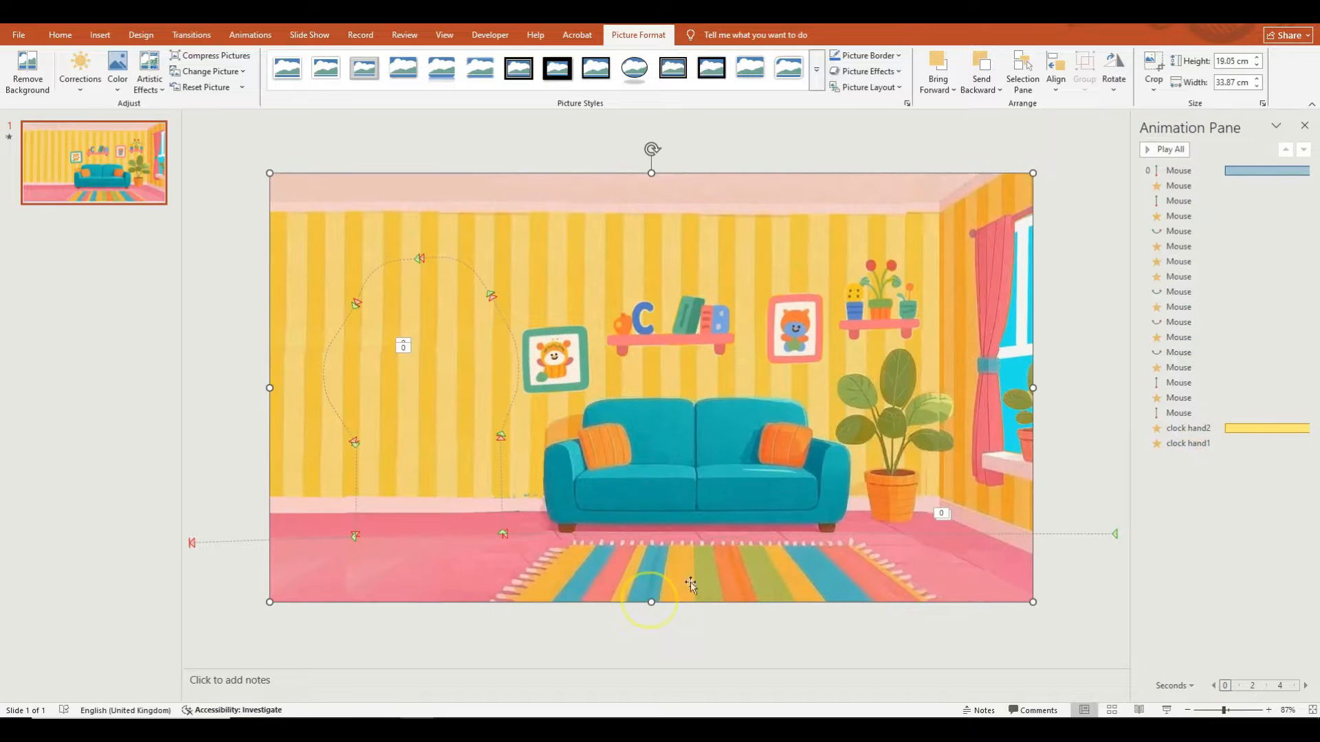
right_click(698, 362)
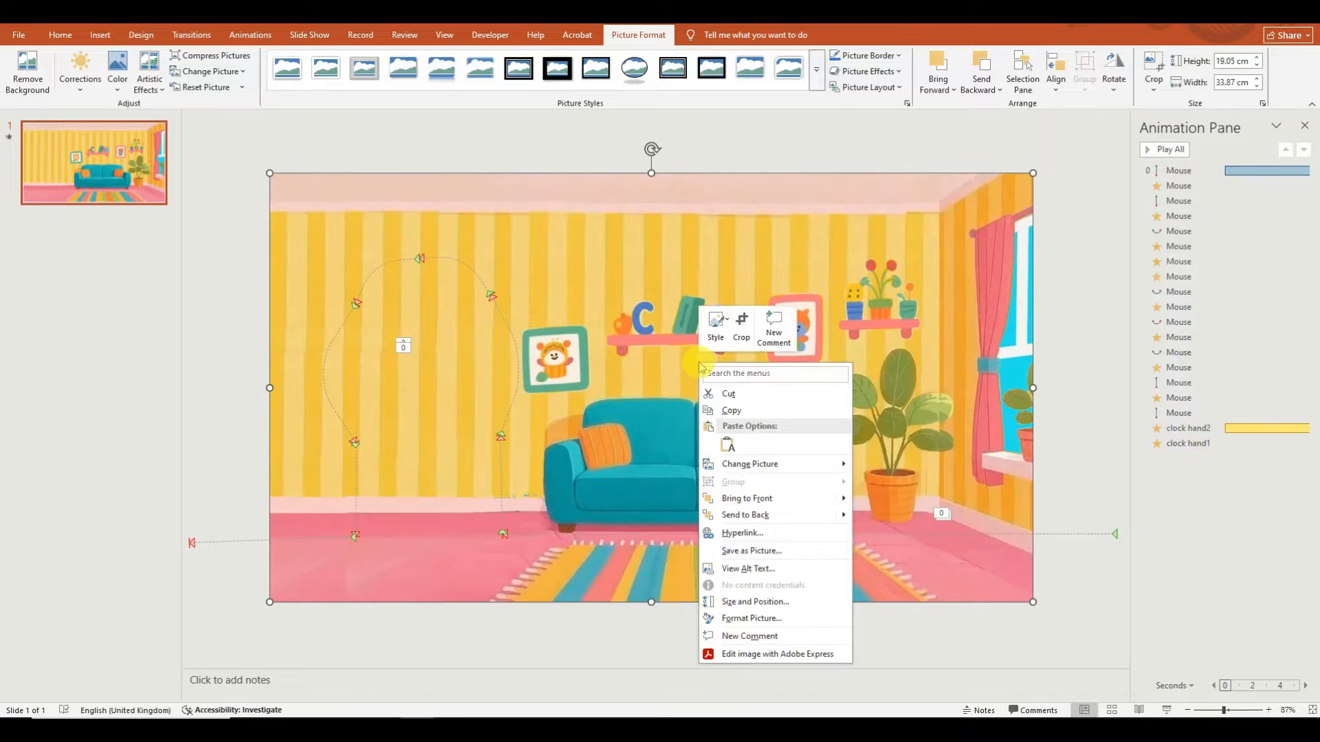
left_click(753, 519)
left_click(711, 648)
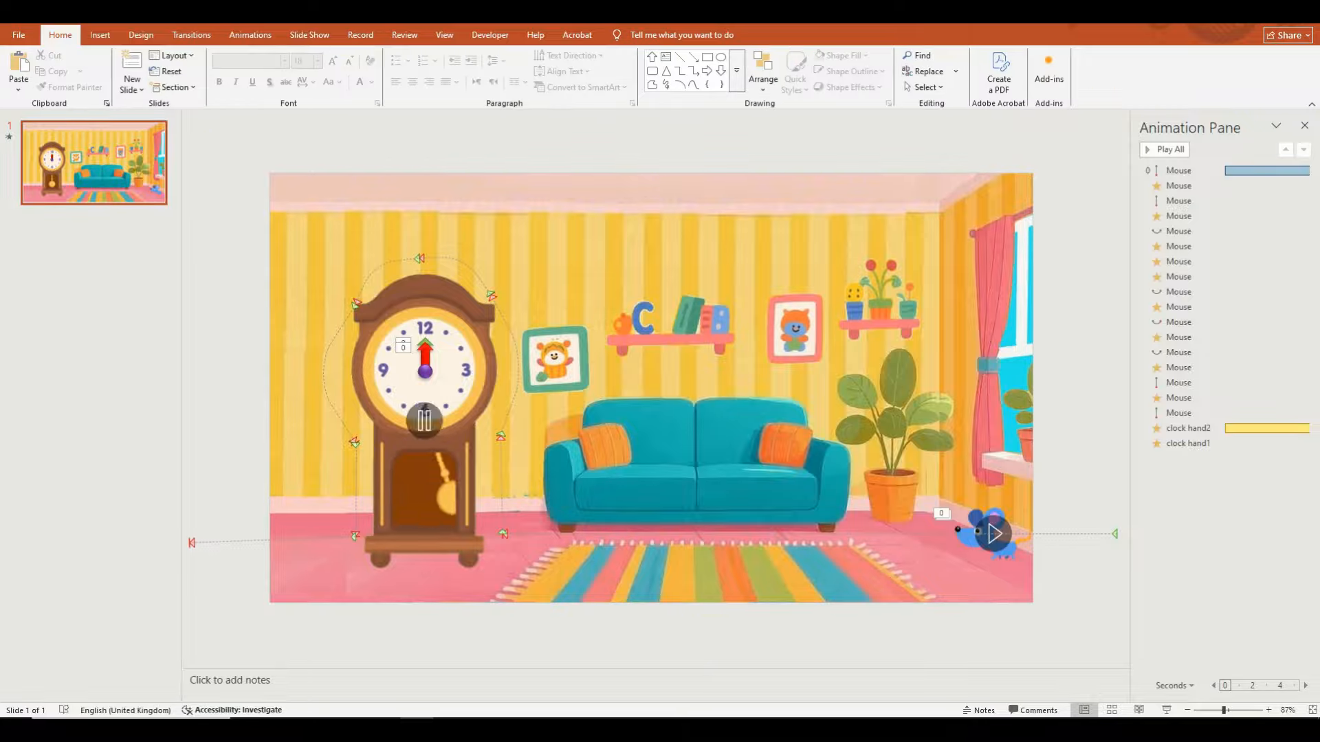
Step: Preview all the slide's animations against the living room background
left_click(252, 35)
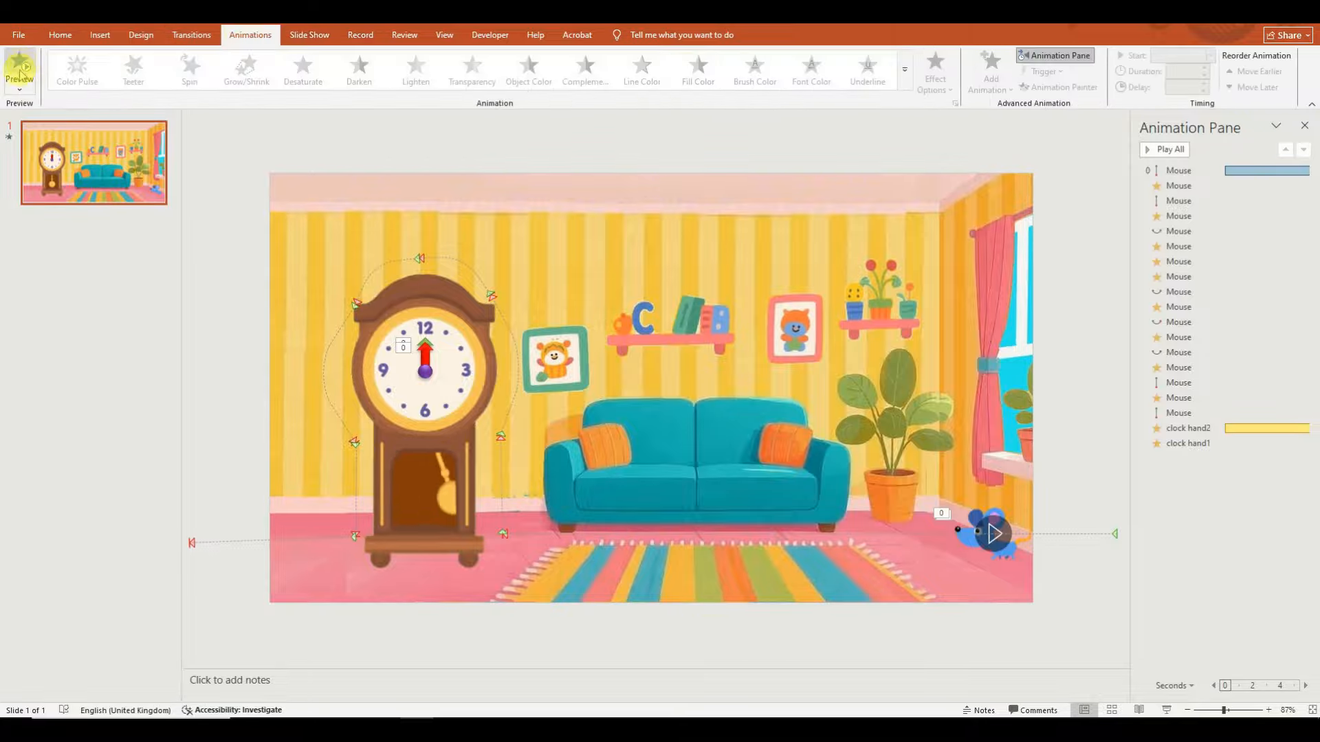
left_click(19, 69)
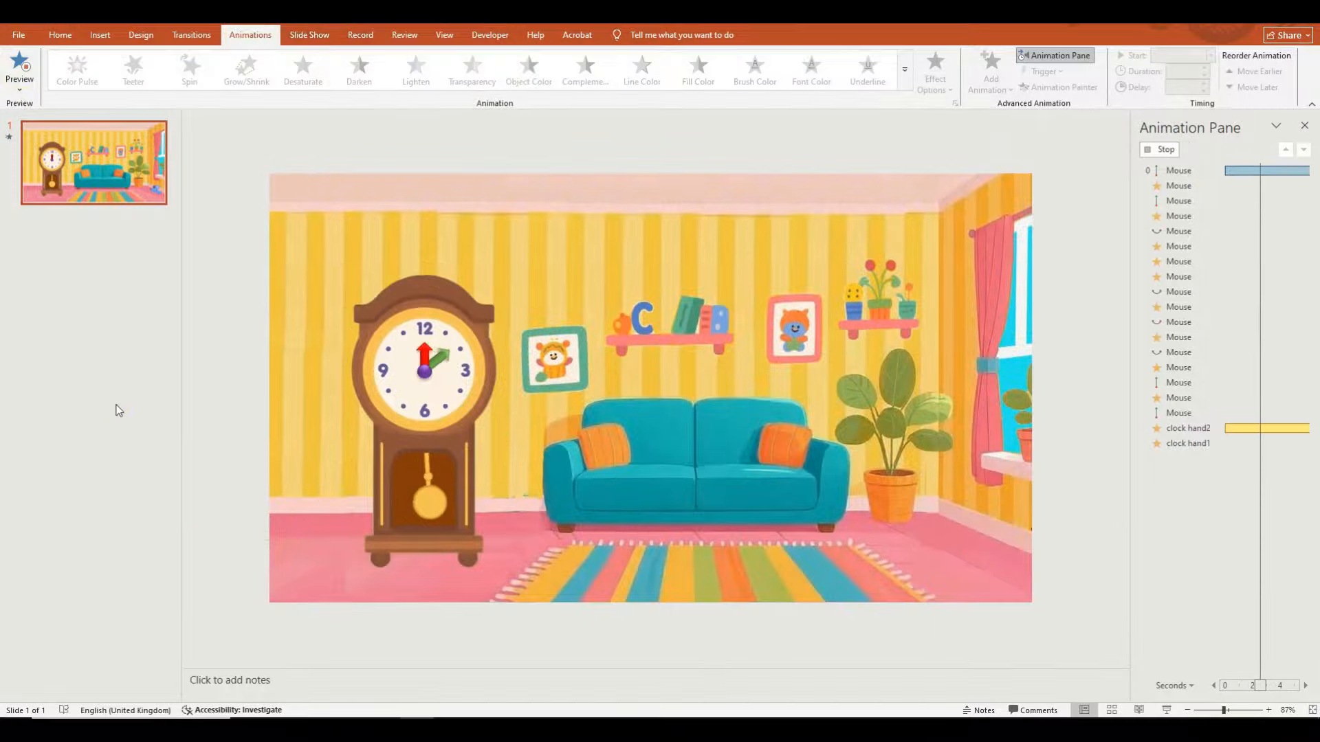
mouse_move(416, 730)
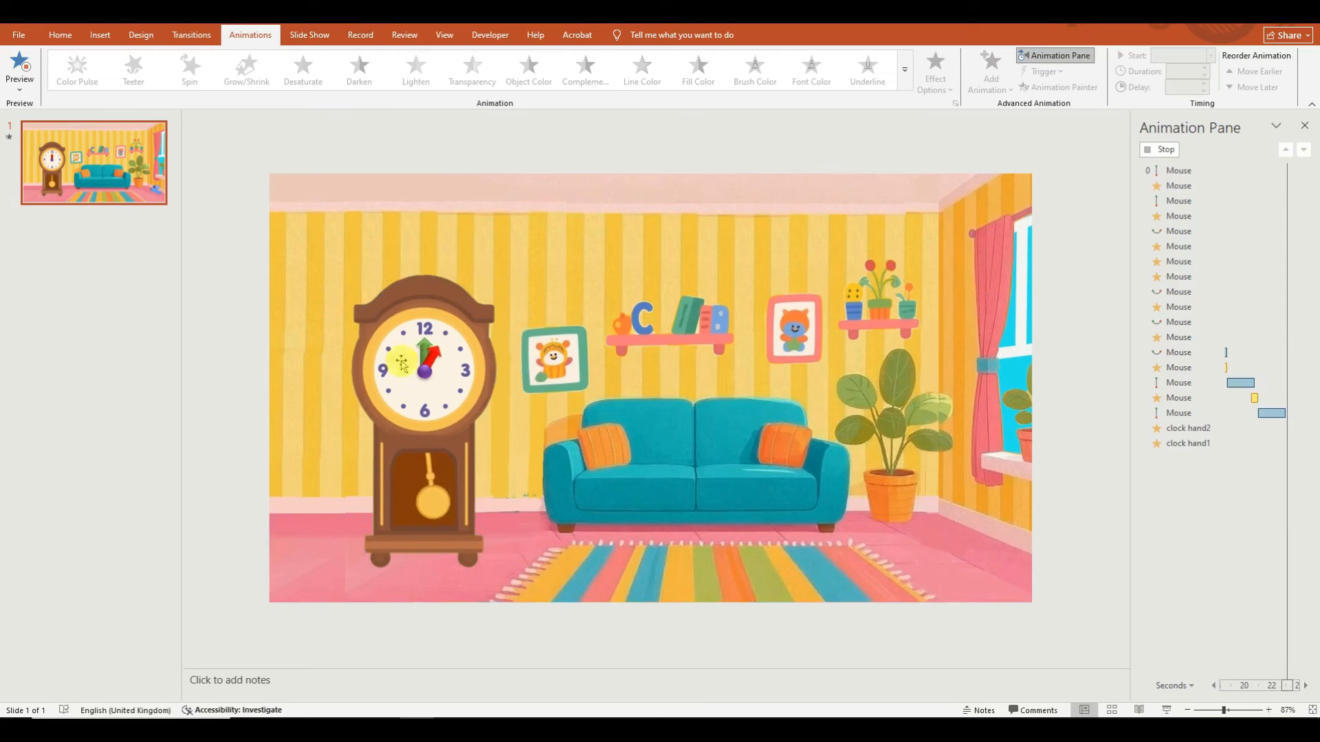
Step: Duplicate slide 1 and rotate the red clock hand on the copy to point at one o'clock
right_click(132, 165)
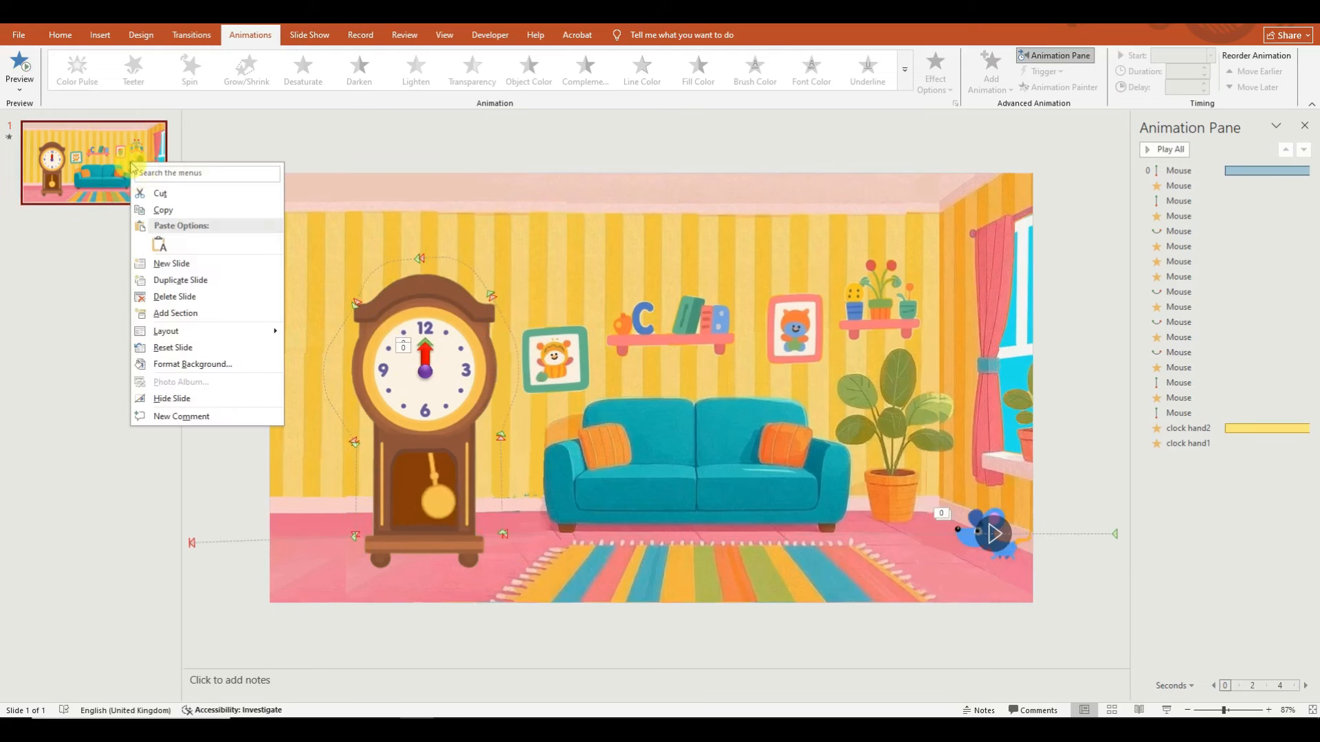
left_click(180, 281)
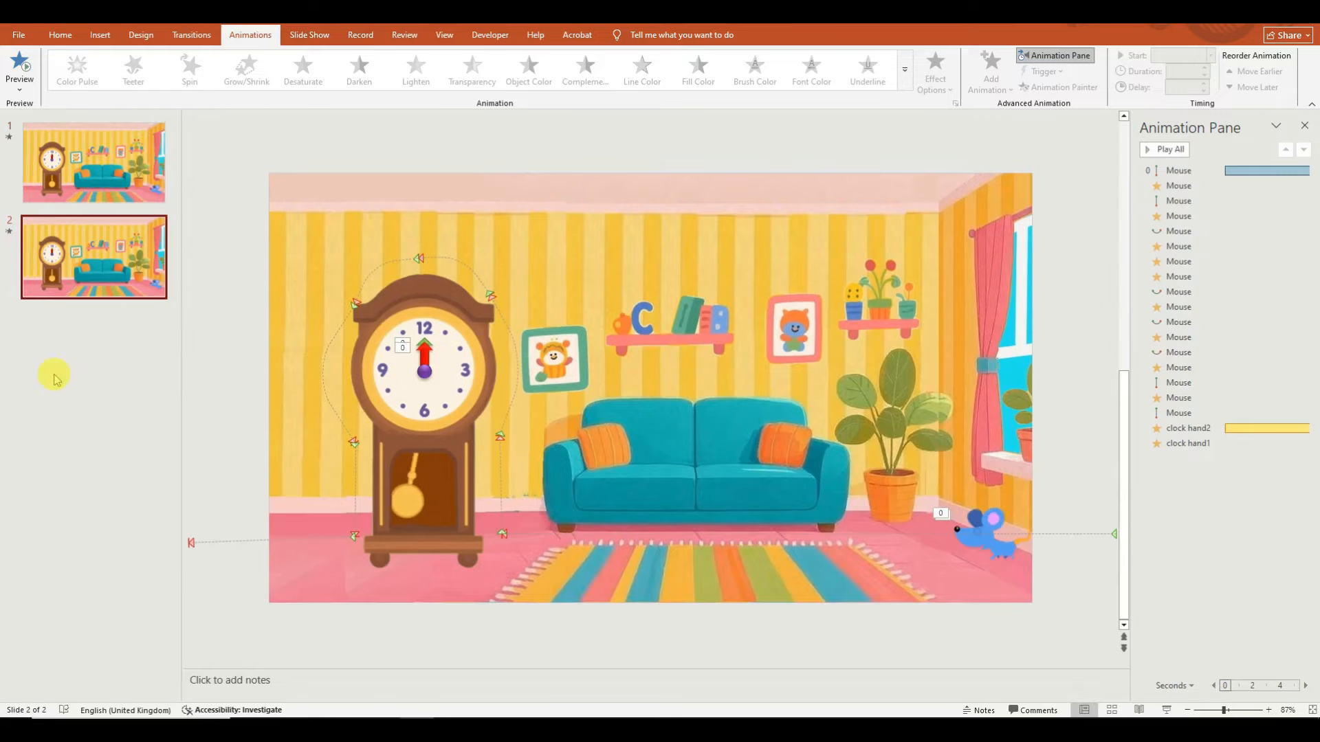
left_click(425, 357)
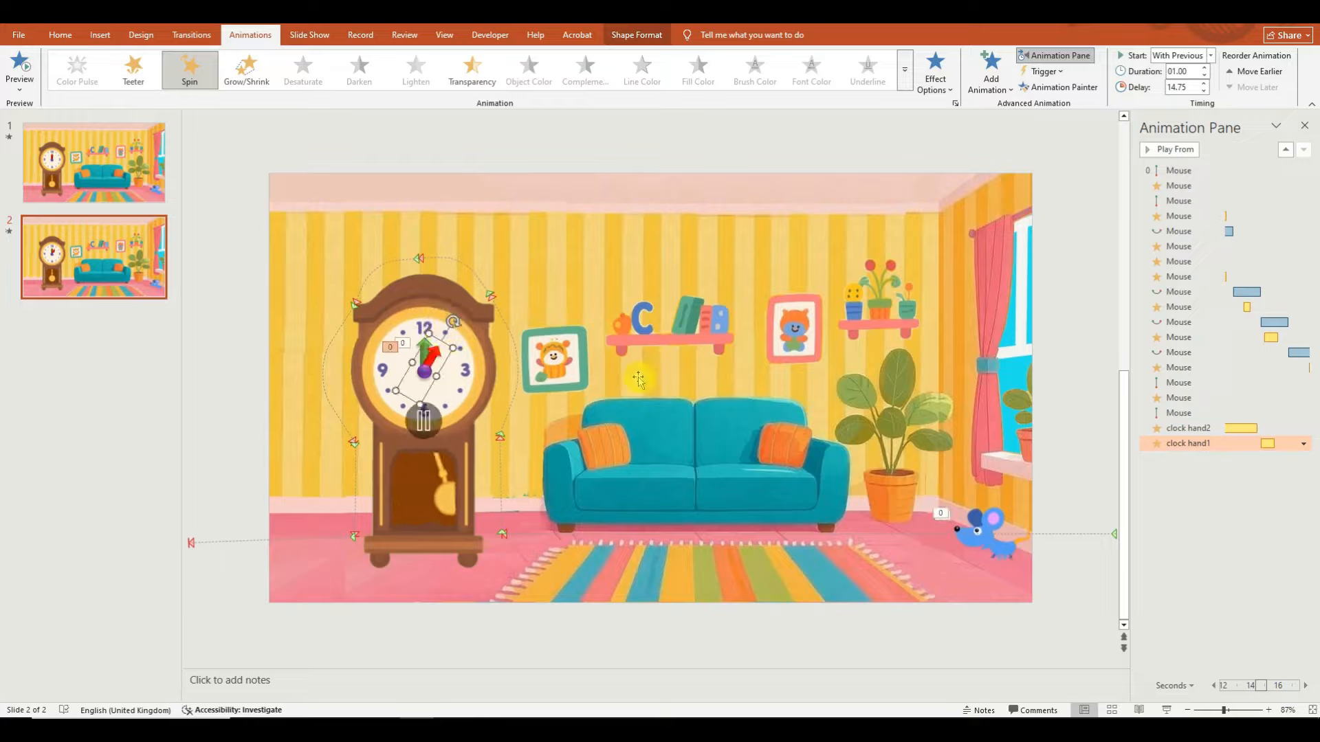
left_click(21, 67)
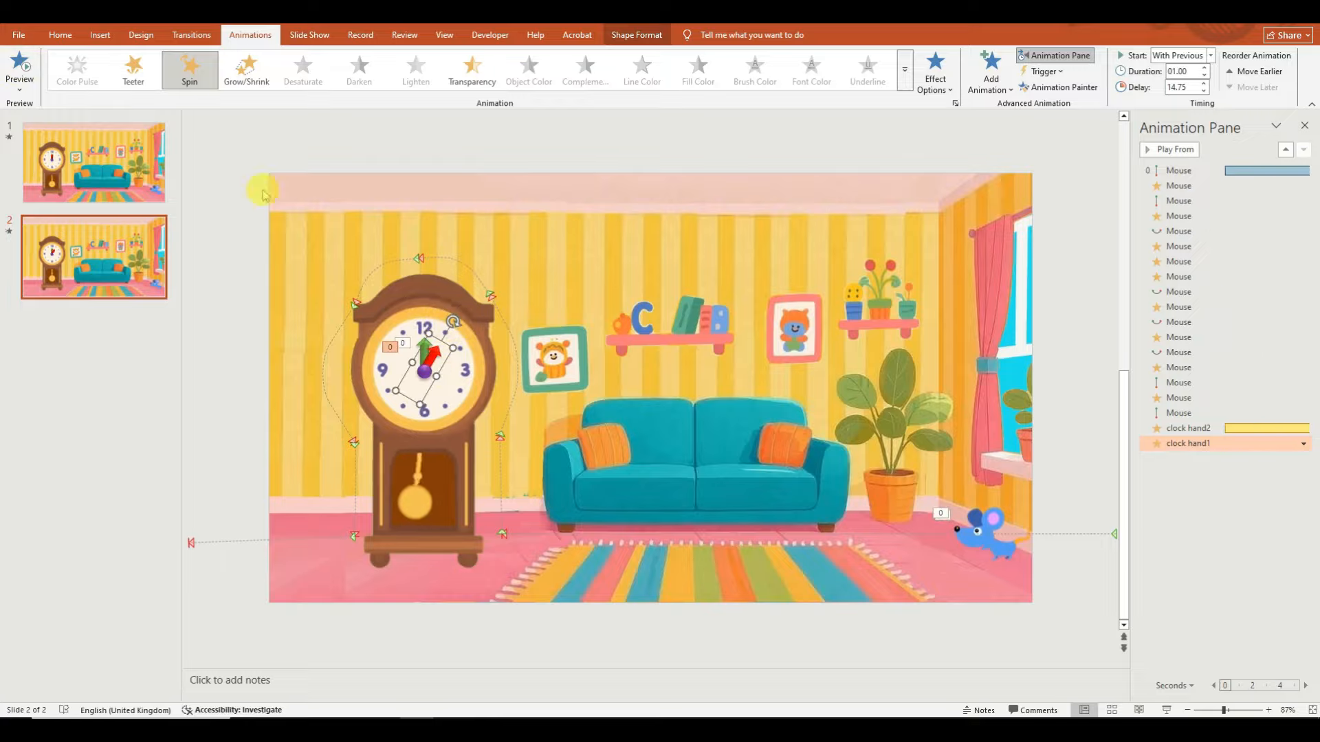
Step: Duplicate slide 2 and rotate the red clock hand on the new slide 3 to point at two o'clock
right_click(156, 231)
left_click(193, 341)
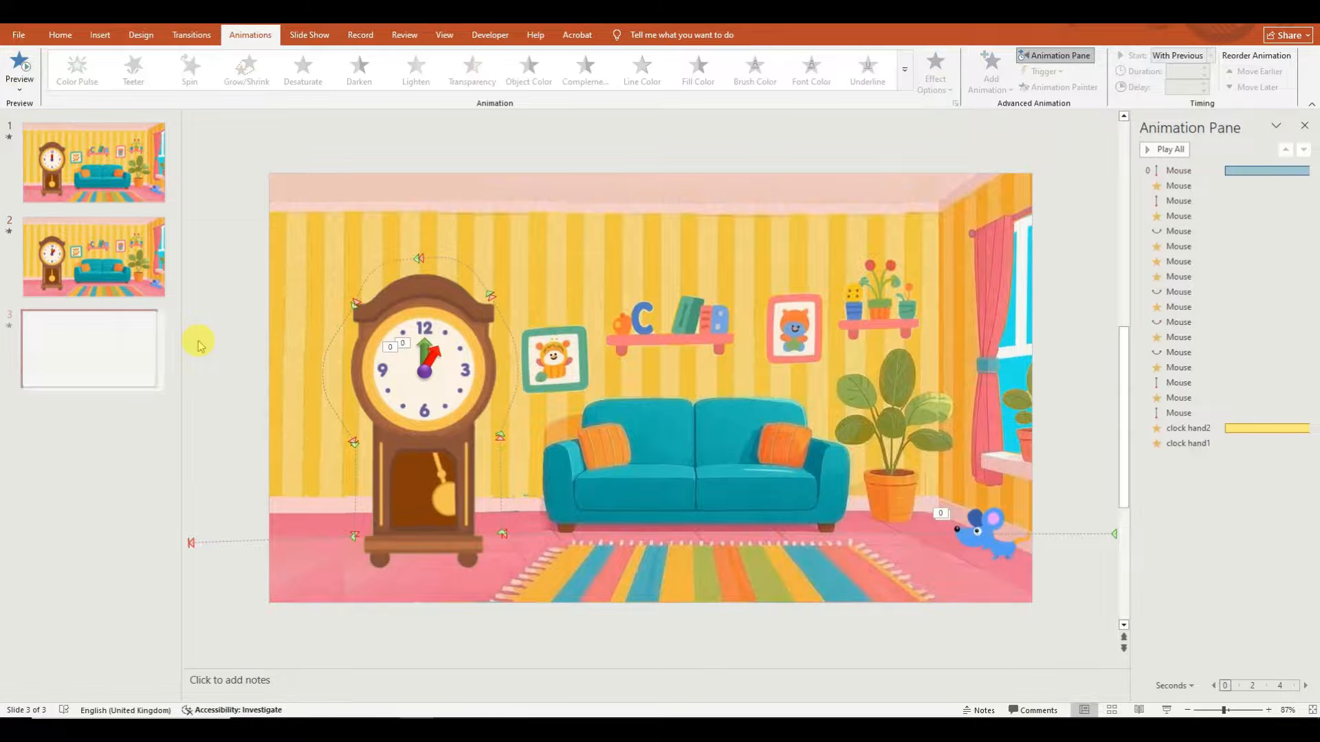
left_click(435, 359)
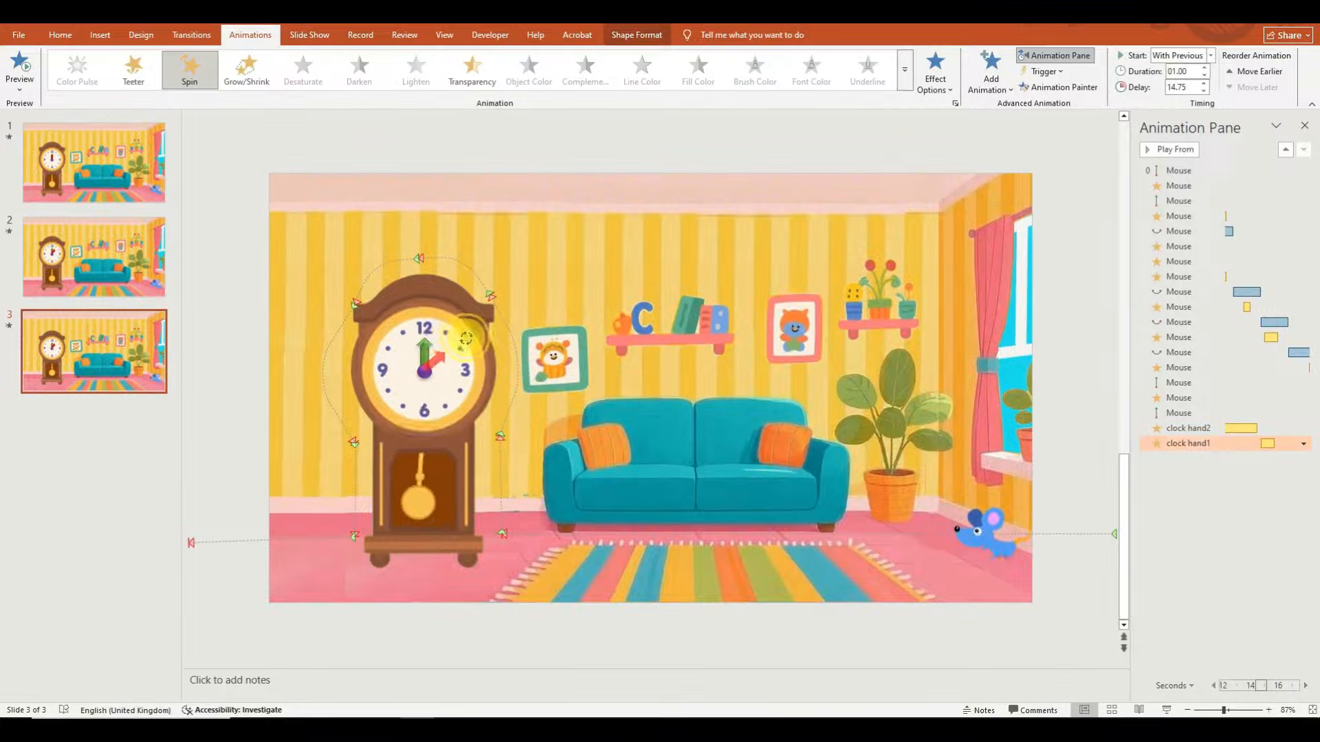
left_click_drag(471, 349, 471, 348)
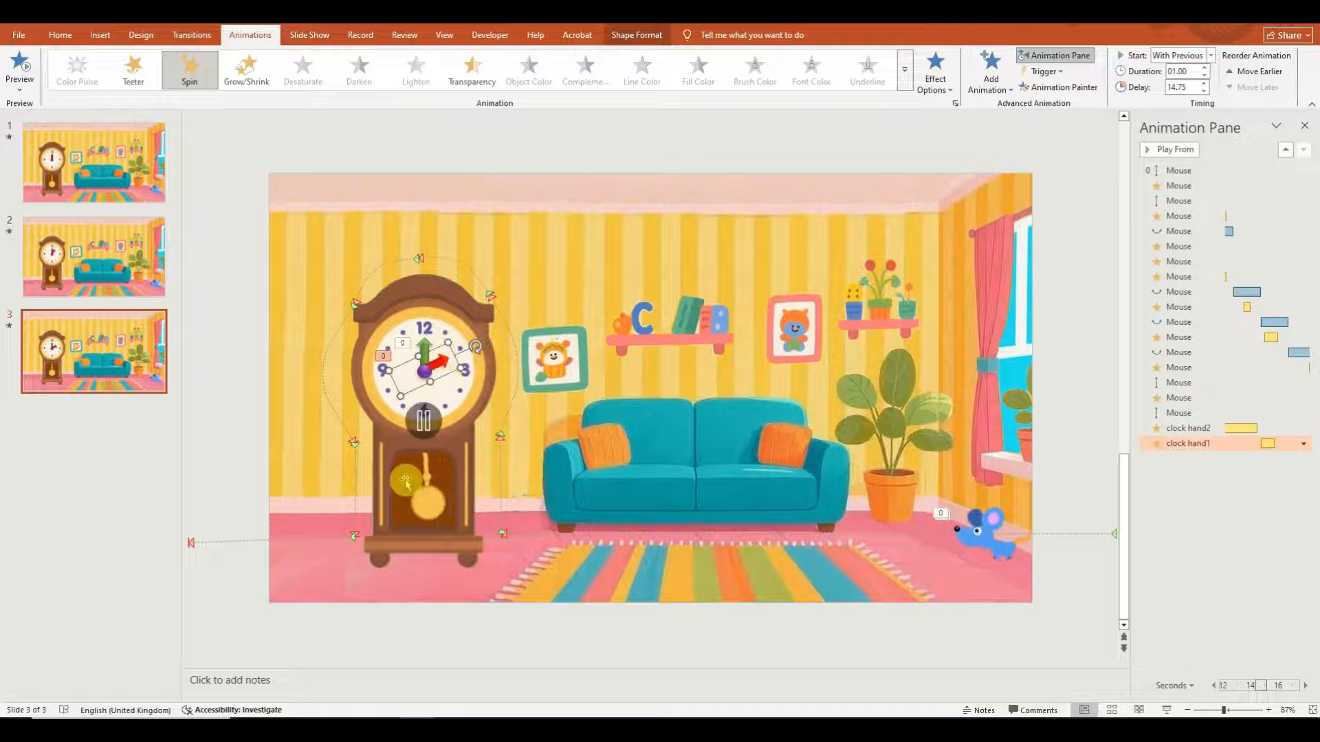
Step: Replace the living room background on slide 2 with the picture kitchen.jpg from the Hickory Dickory Dock ppt folder
left_click(134, 231)
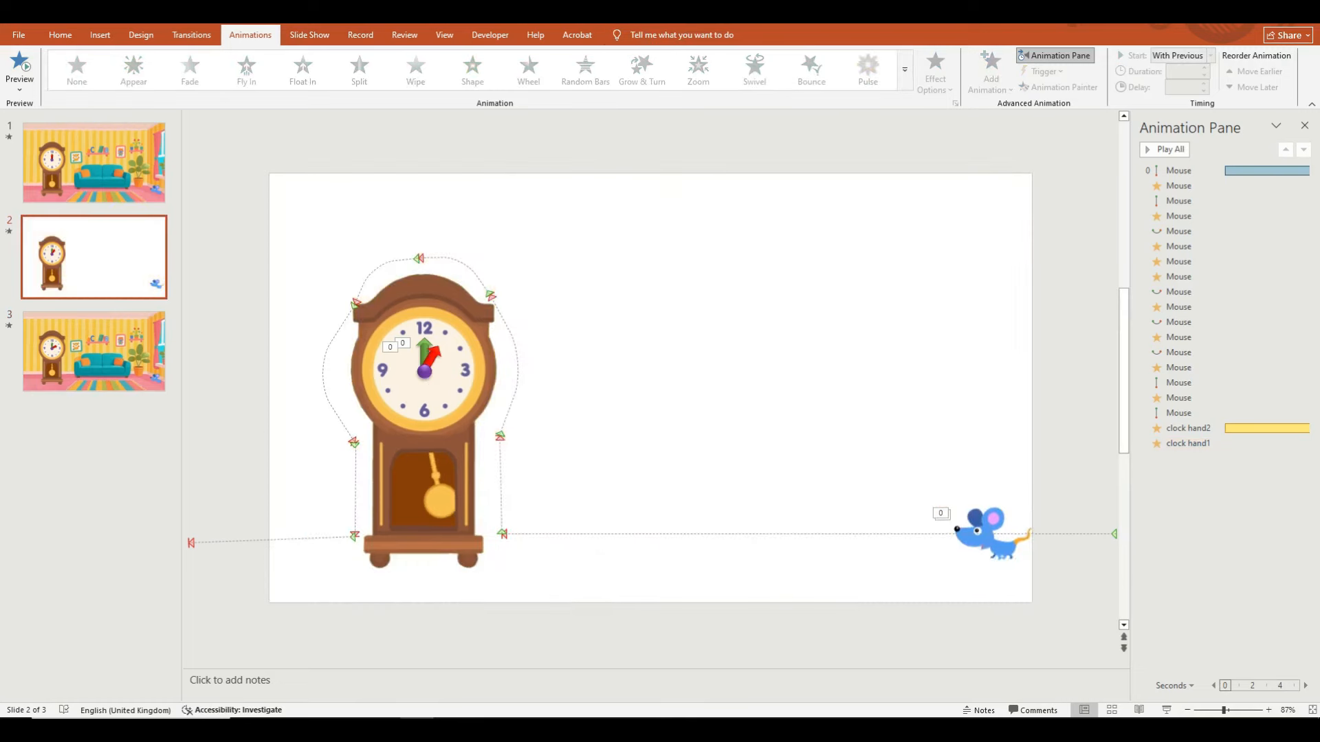
left_click(100, 34)
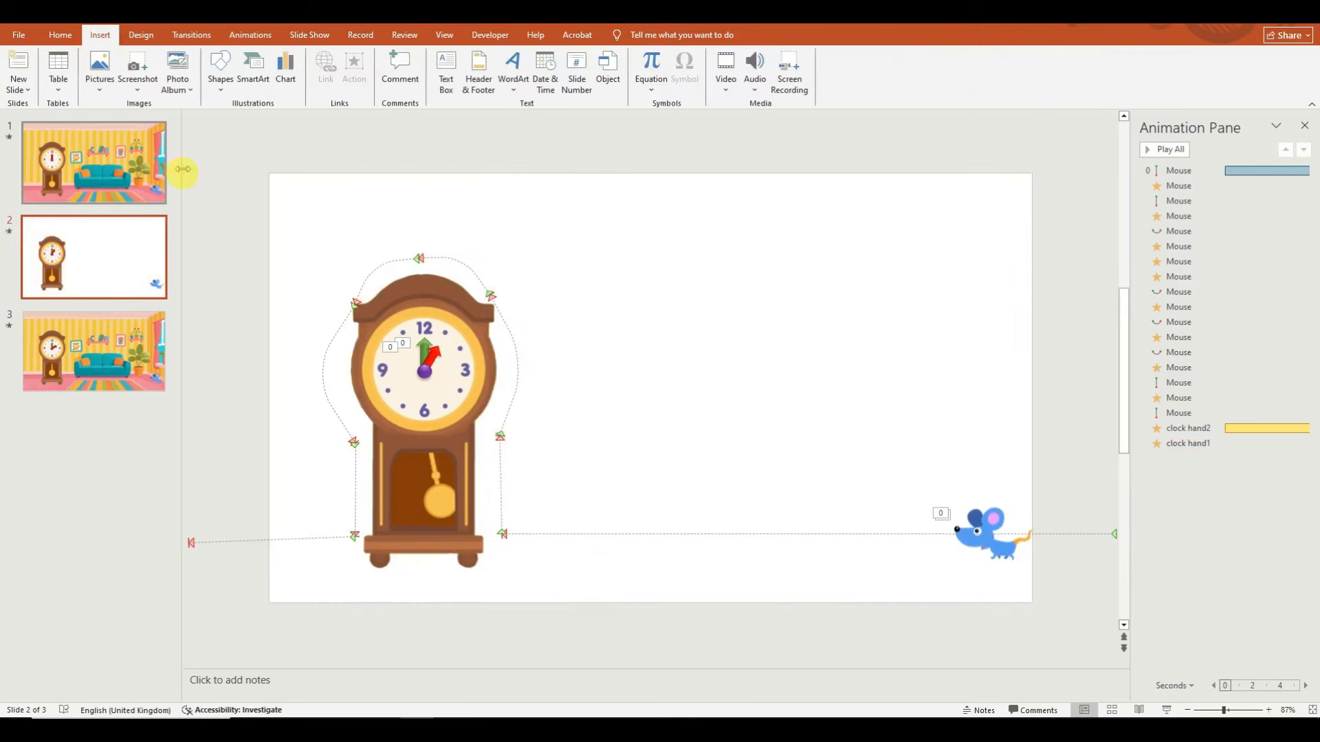
left_click(101, 102)
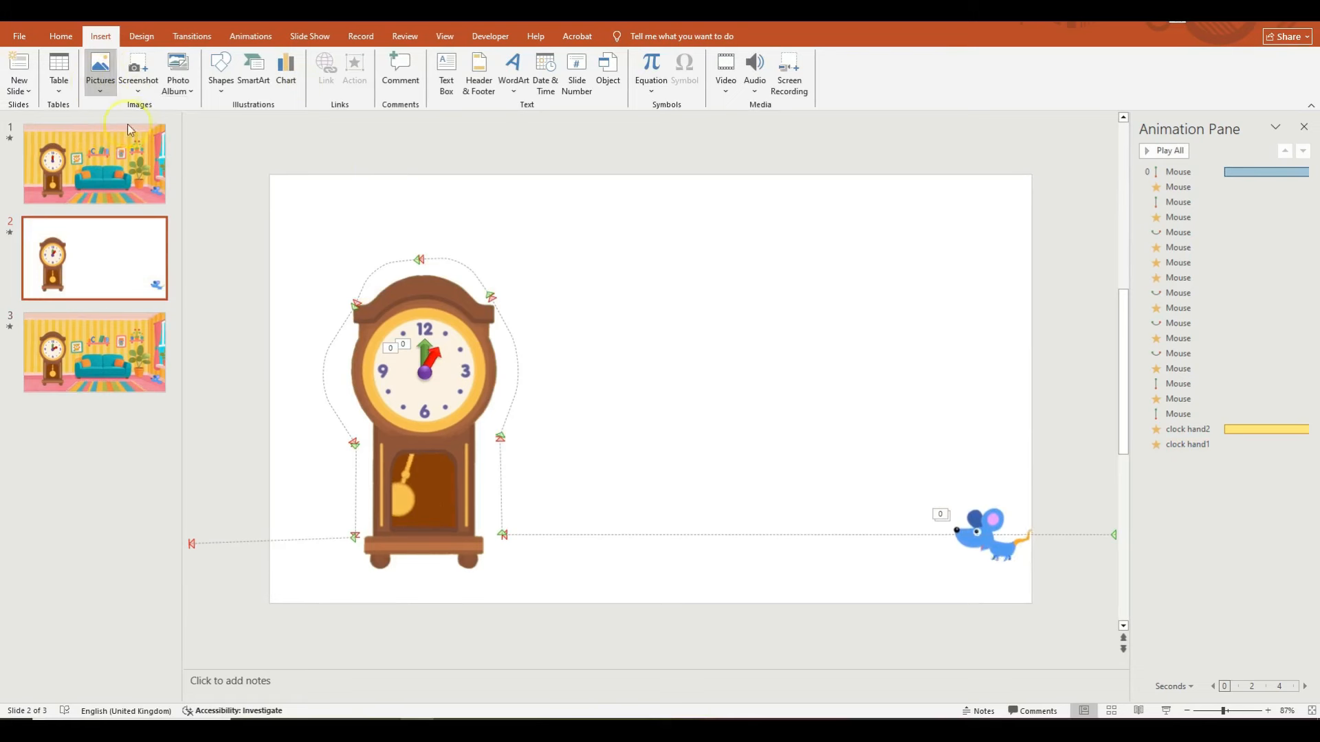
left_click(120, 125)
double_click(652, 336)
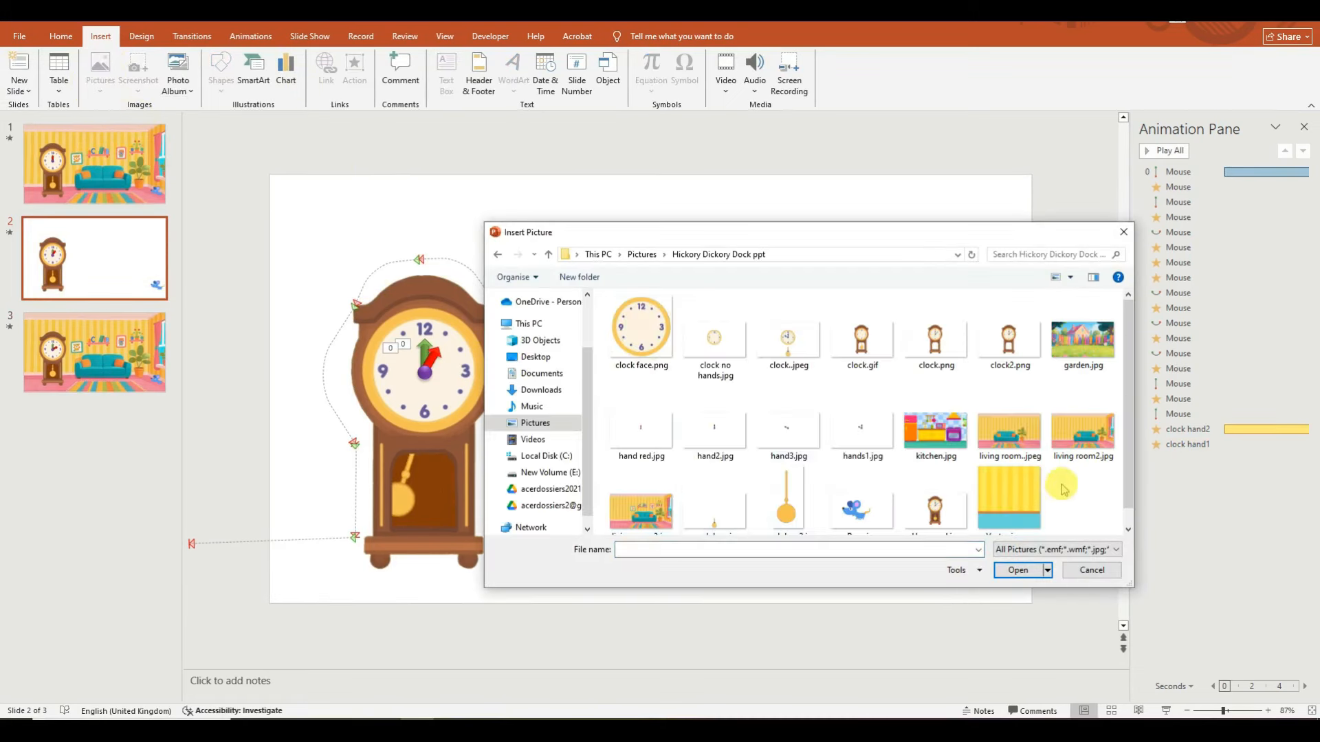
scroll(1076, 480, "down", 1)
left_click(927, 421)
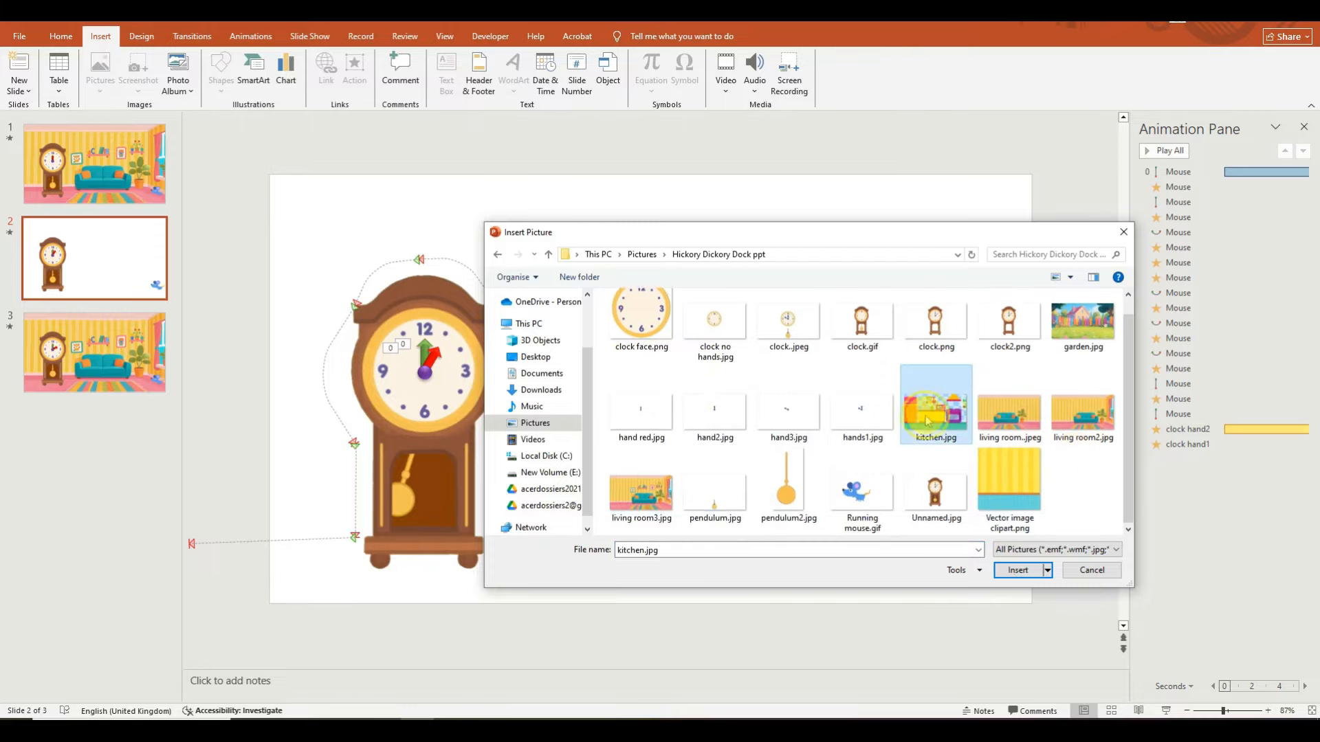
left_click(1014, 572)
Step: Stretch the kitchen picture to cover the whole slide, 19.05 cm high by 33.87 cm wide, and send it to the back
left_click_drag(834, 285, 1025, 178)
left_click_drag(470, 178, 284, 183)
left_click_drag(637, 234, 644, 277)
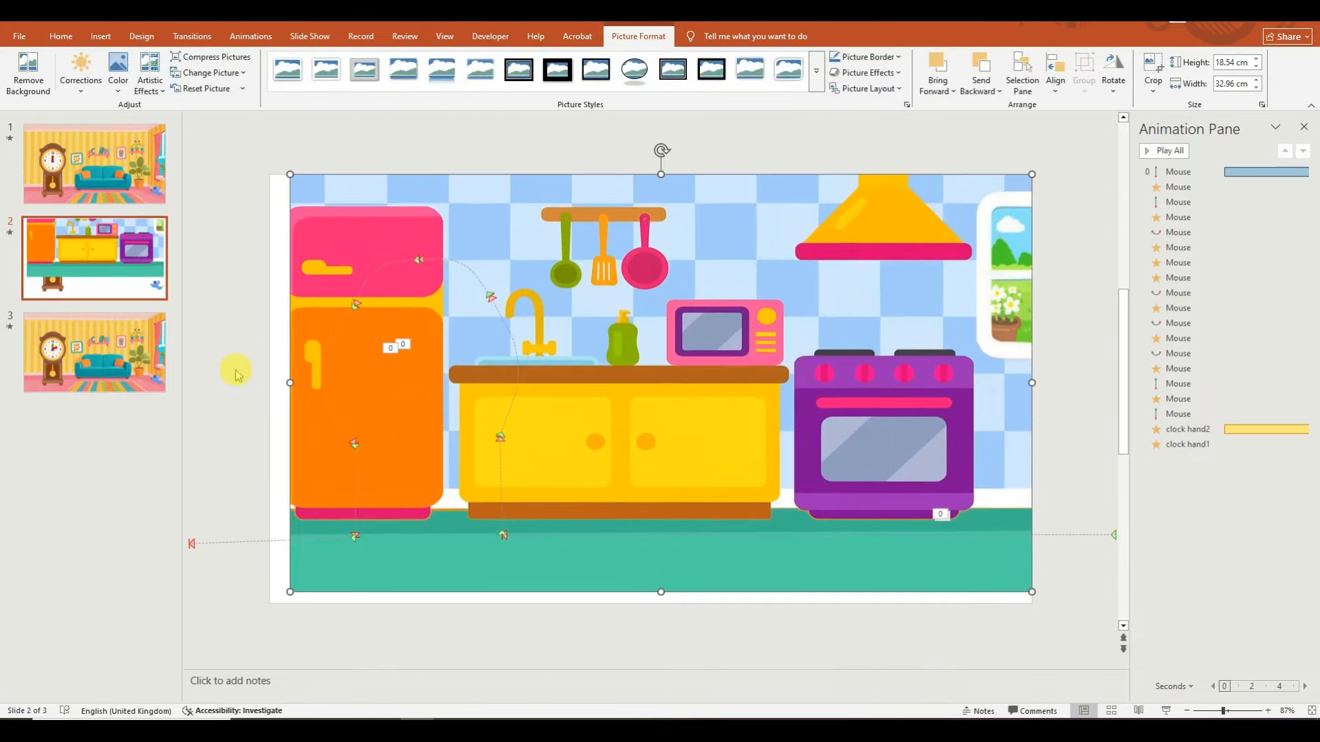
left_click_drag(292, 386, 269, 380)
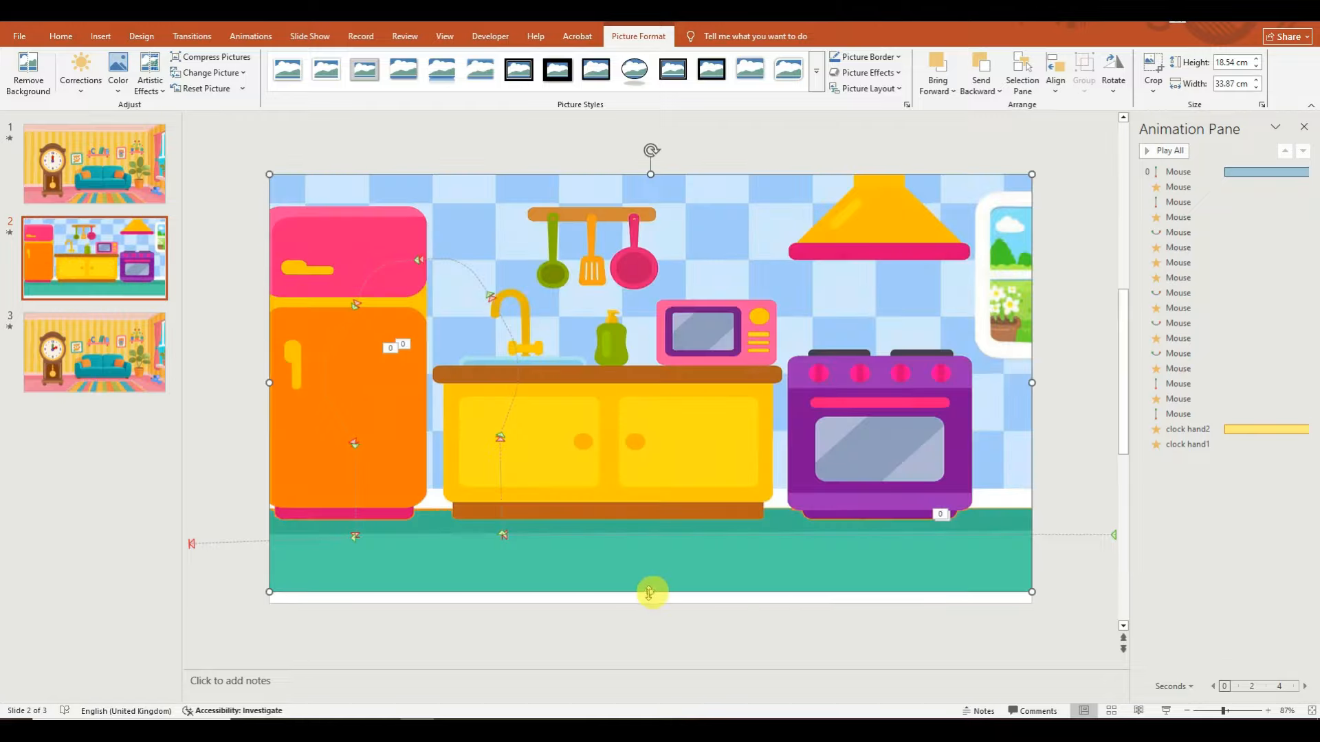
left_click_drag(651, 591, 646, 603)
right_click(887, 228)
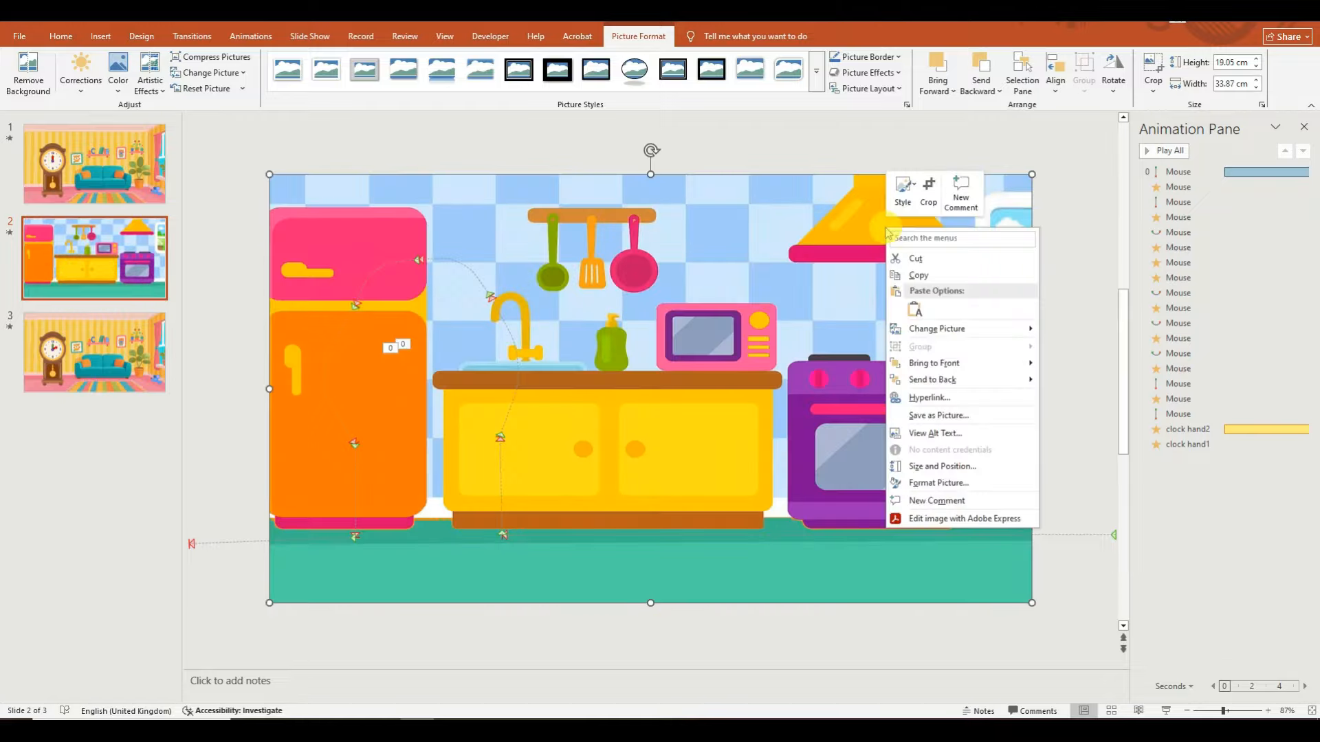
left_click(941, 386)
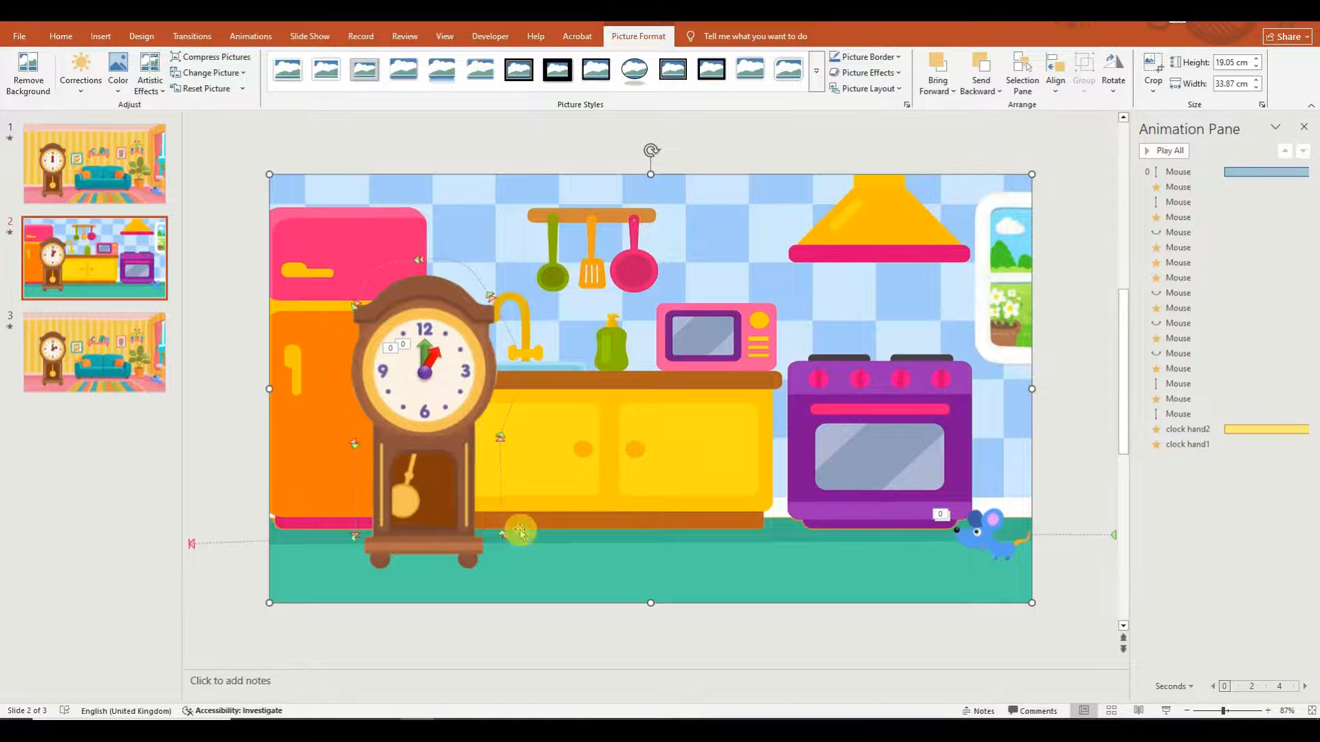
Step: Delete the living room picture from slide 3 and insert the picture garden.jpg in its place
left_click(117, 325)
left_click(410, 210)
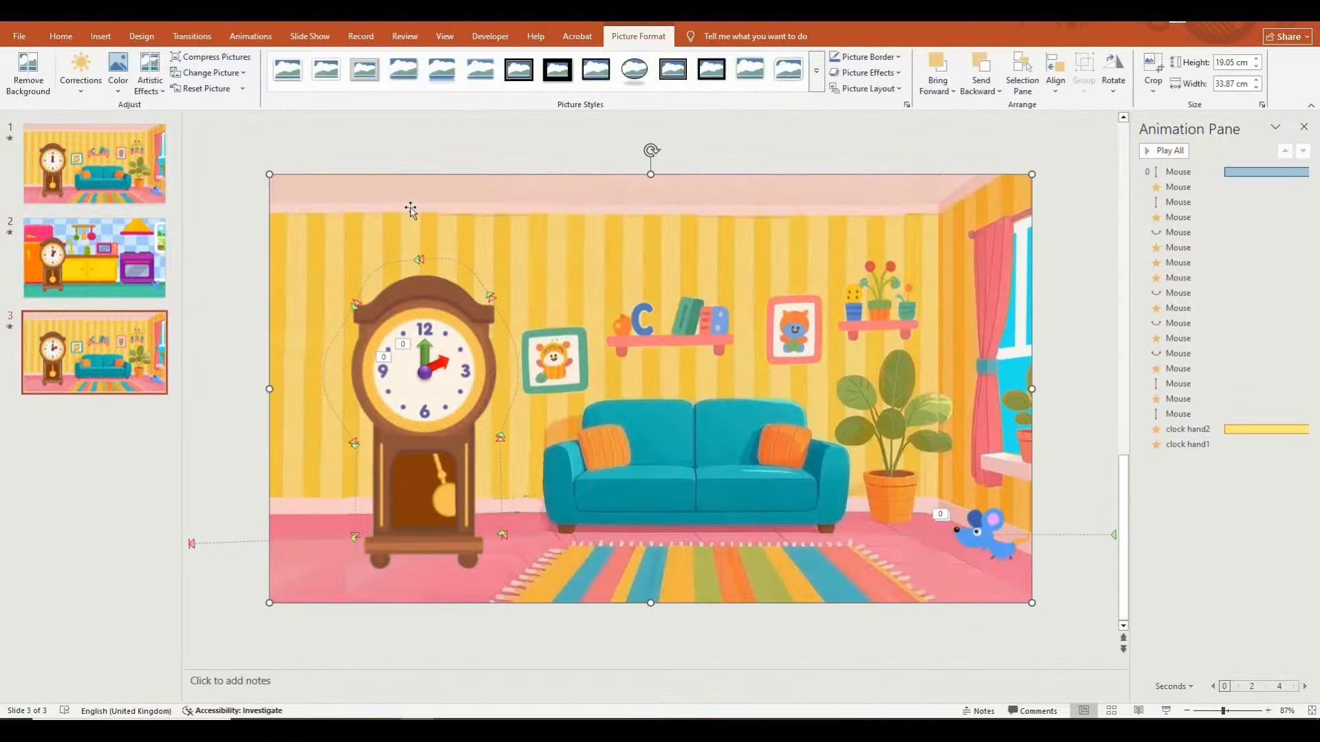
key("Delete")
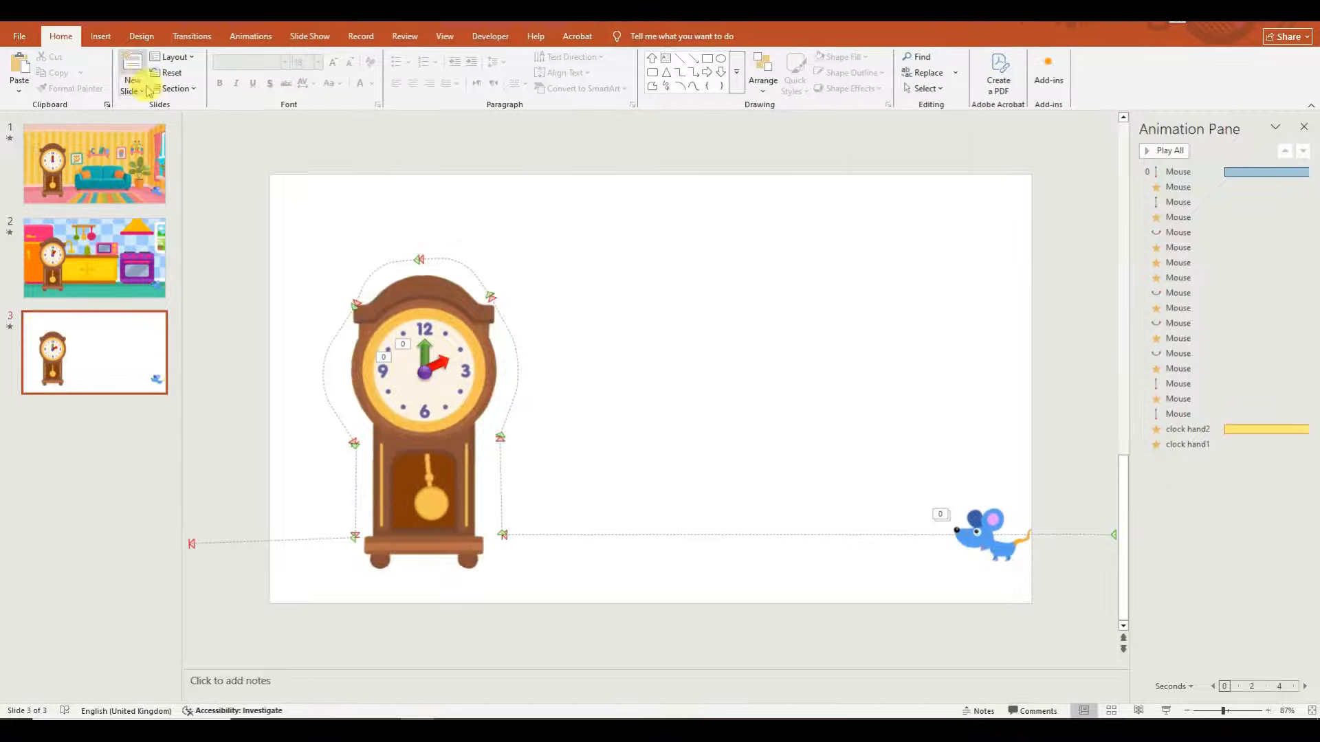
left_click(102, 38)
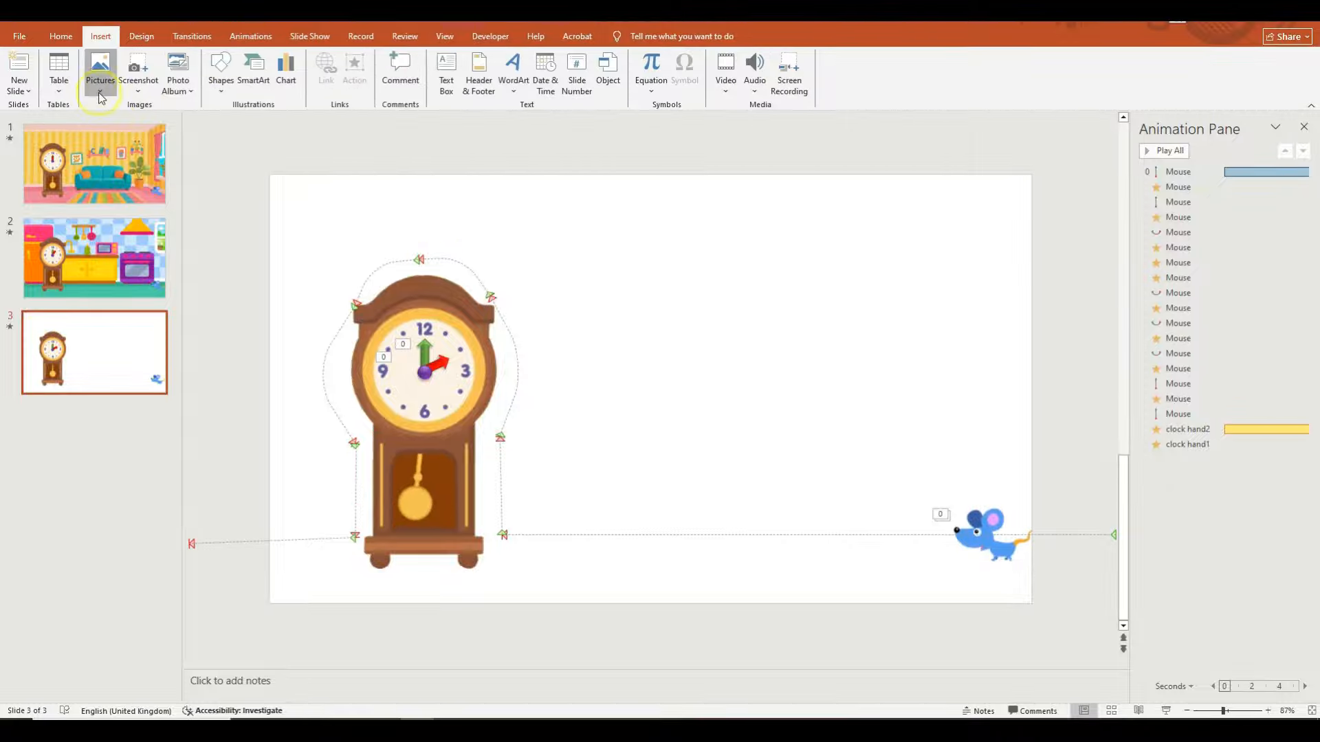
left_click(101, 98)
left_click(106, 129)
scroll(960, 478, "down", 1)
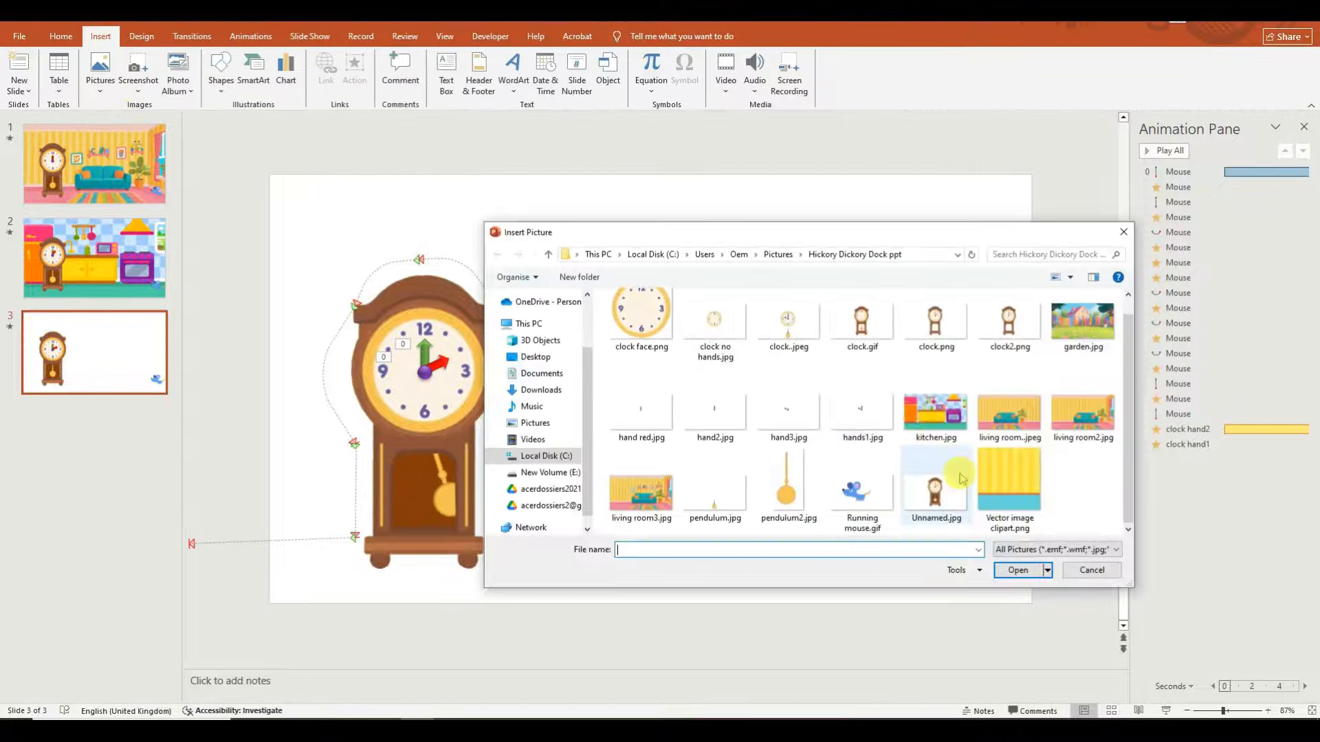
left_click(1082, 320)
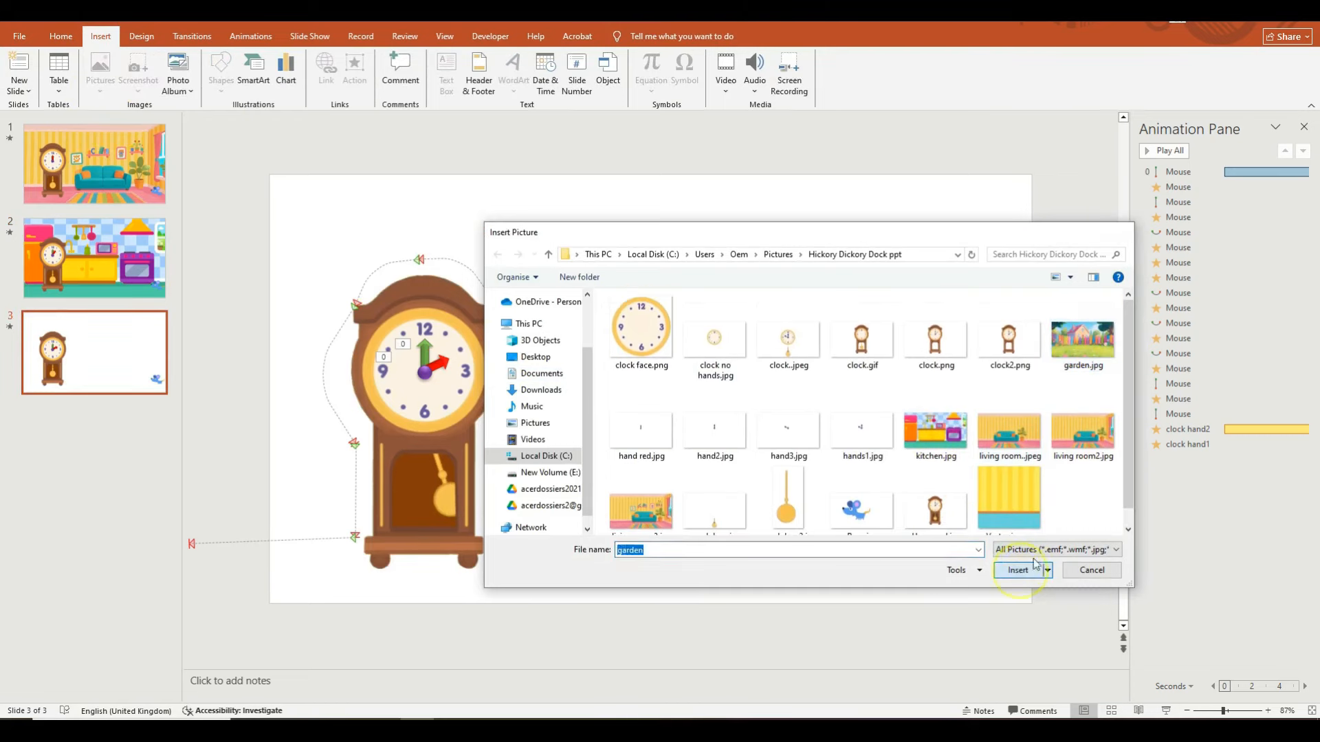
left_click(1018, 570)
Step: Enlarge the garden picture to cover the slide, about 19.05 cm high by 34.07 cm wide, and send it to the back
left_click_drag(834, 286, 957, 221)
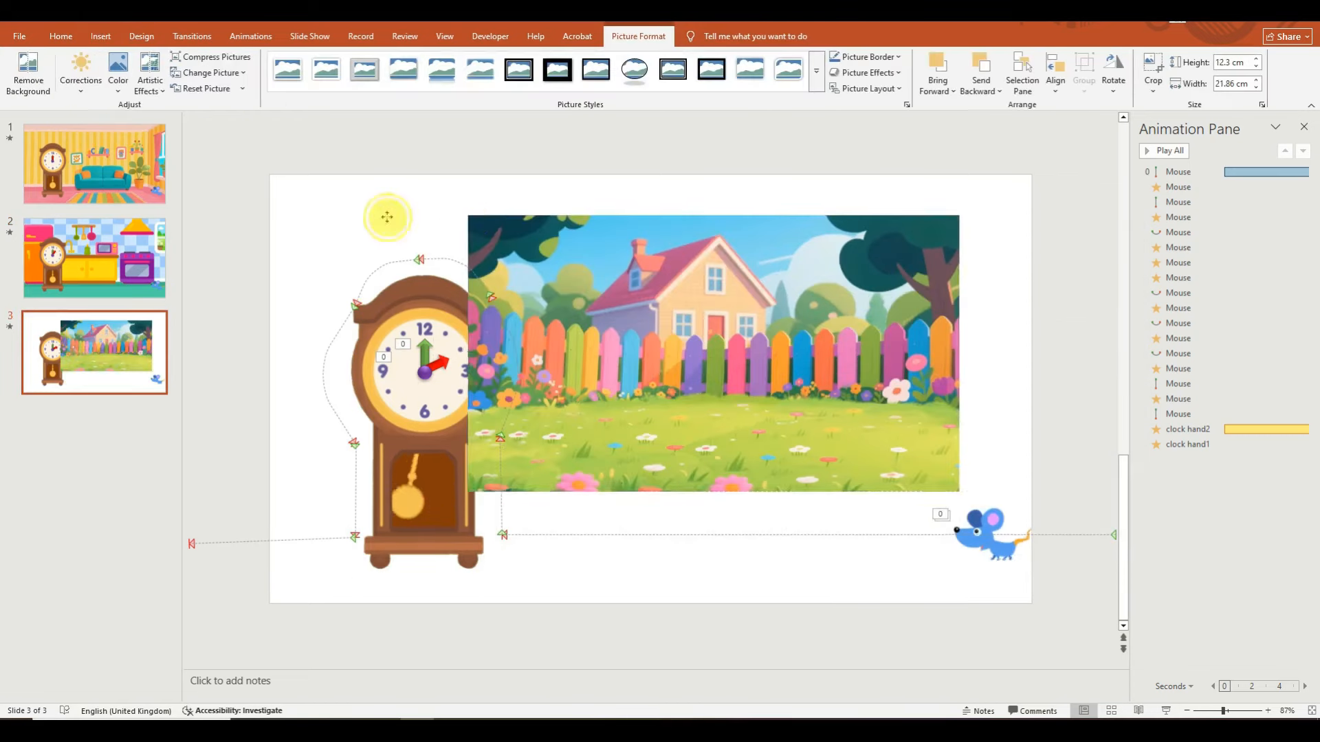
left_click_drag(883, 259, 766, 250)
left_click_drag(839, 210, 1031, 147)
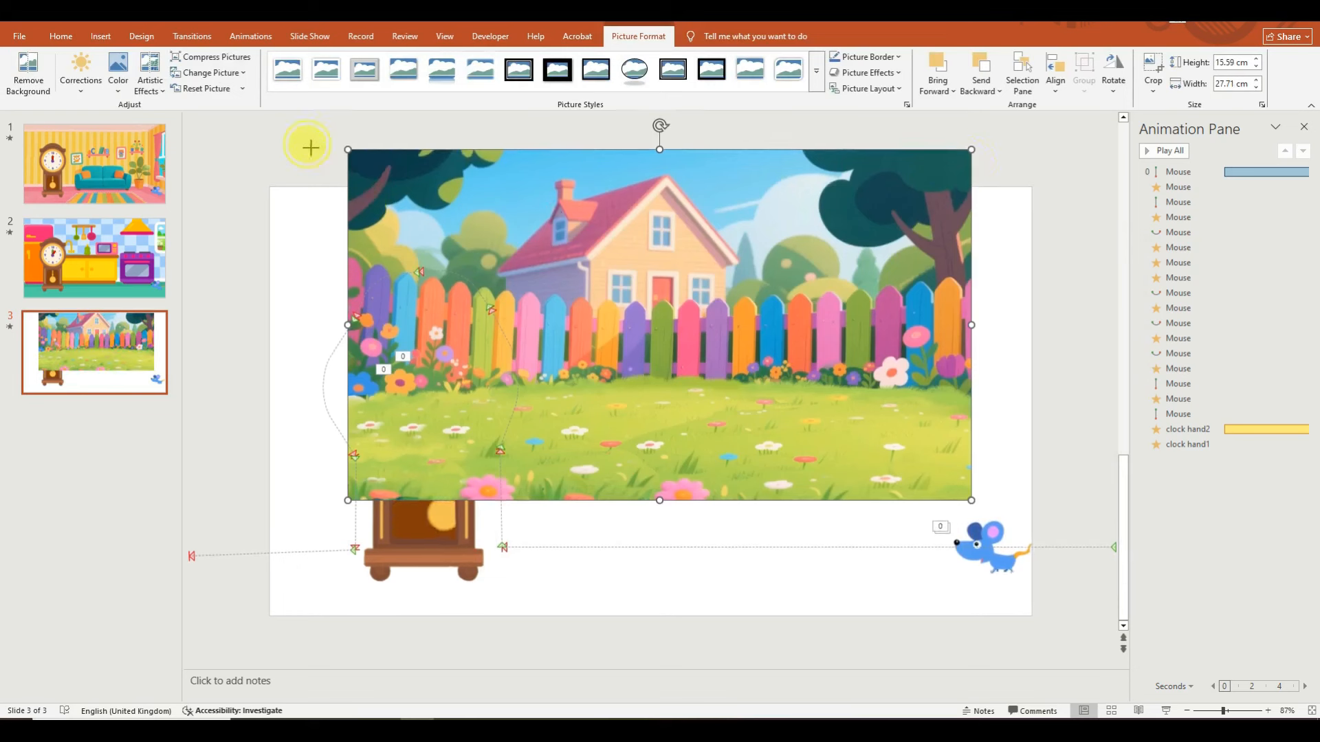
left_click_drag(673, 162, 625, 201)
left_click_drag(993, 192, 1036, 182)
left_click_drag(674, 180, 671, 169)
left_click_drag(673, 590, 673, 604)
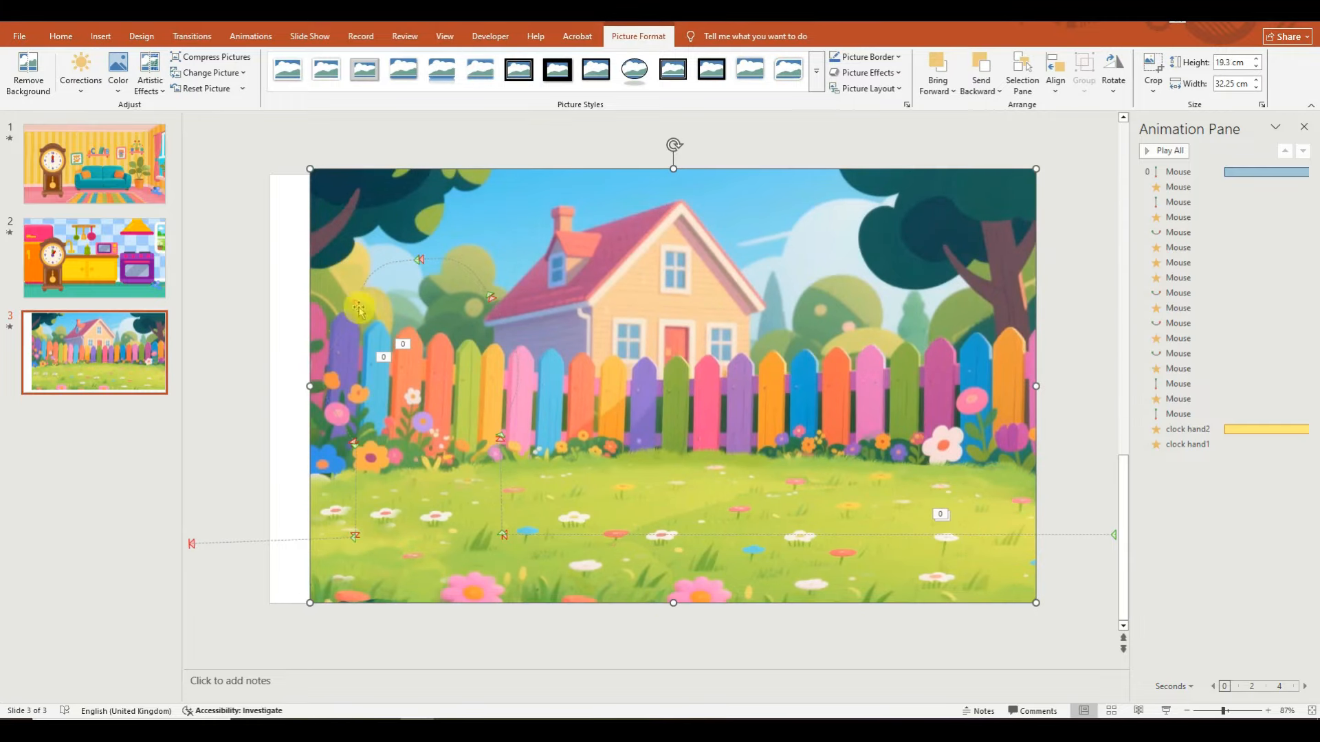
left_click_drag(309, 386, 269, 387)
left_click_drag(653, 170, 652, 174)
right_click(675, 207)
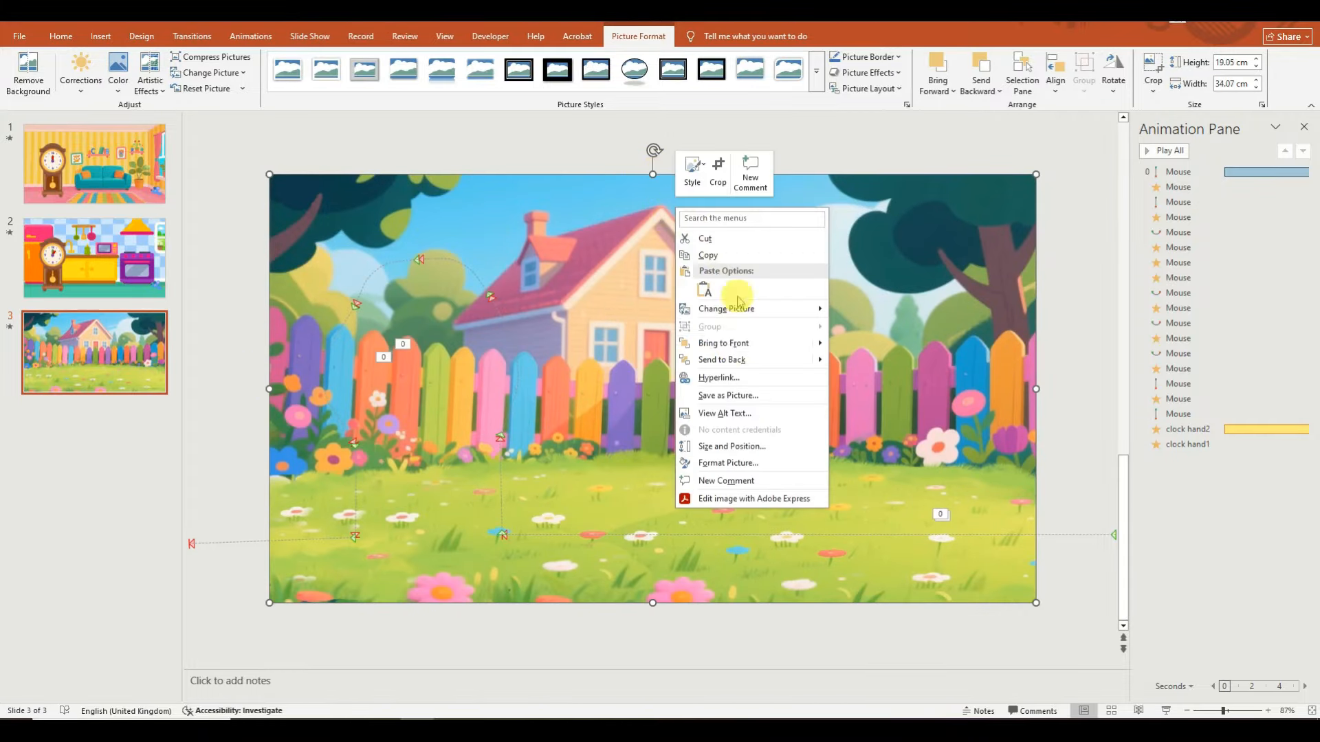
left_click(729, 346)
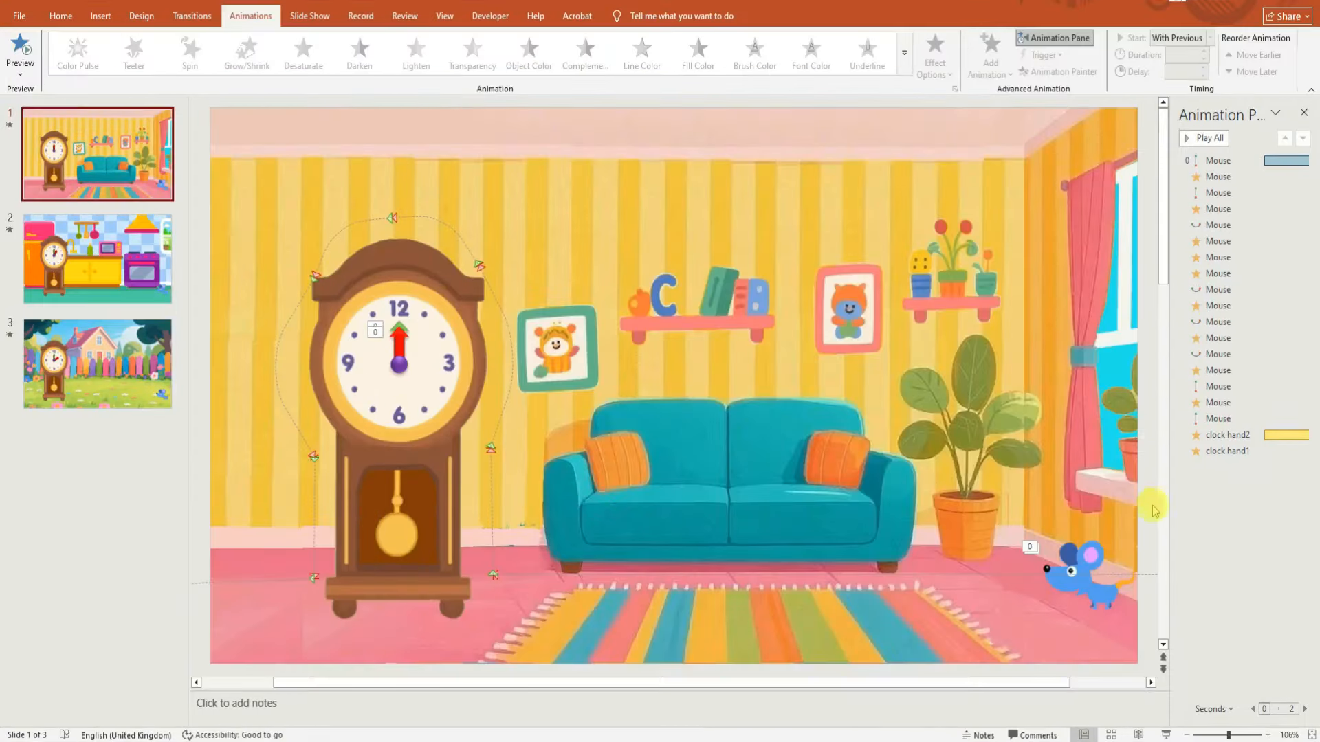
Step: Add an Appear animation to the mouse on slide 1, place it first in the animation order and start it With Previous
left_click(1045, 561)
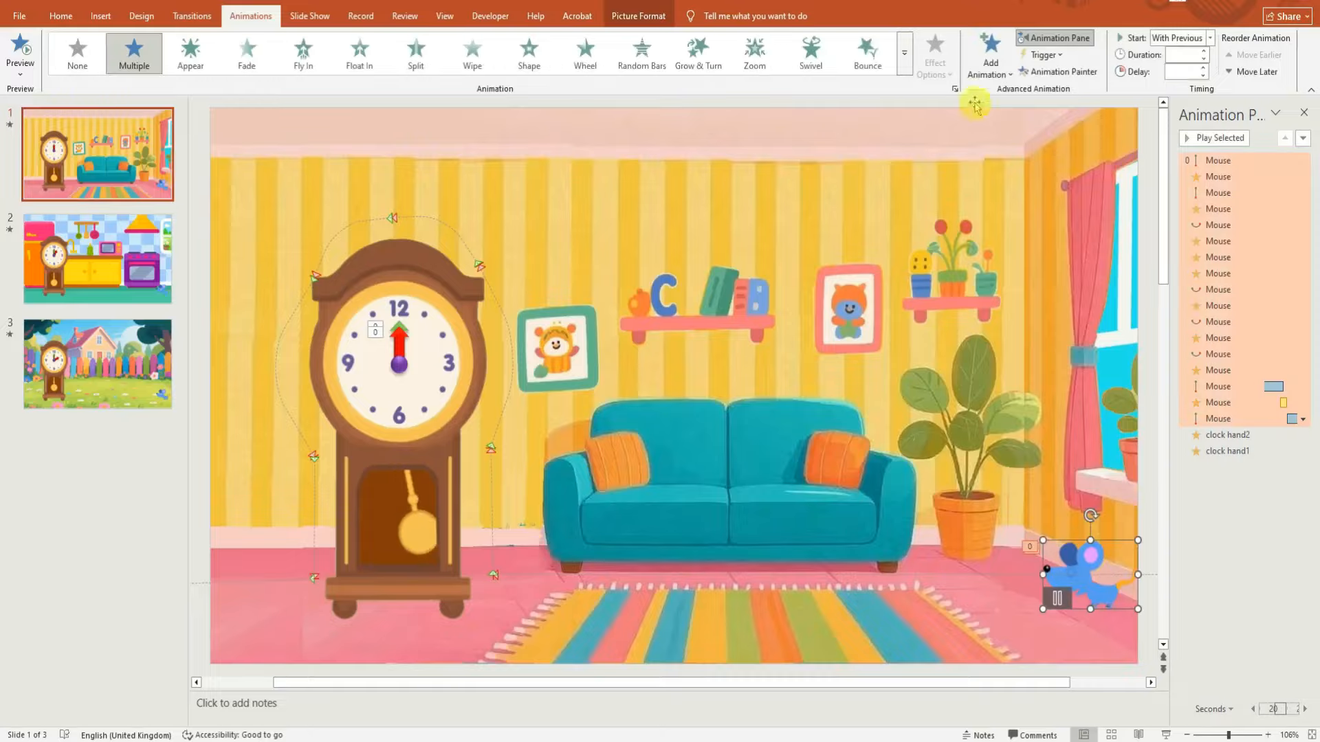
left_click(989, 55)
left_click(996, 121)
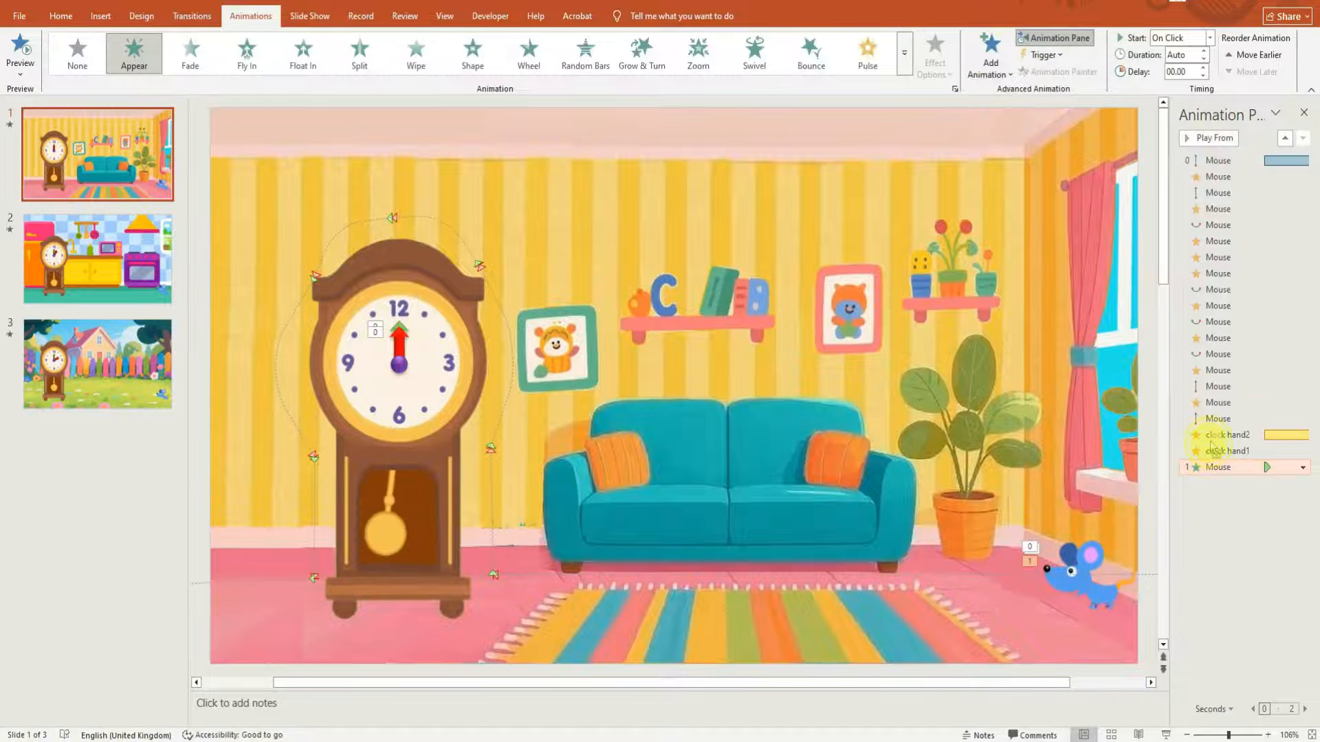
left_click_drag(1217, 199, 1220, 156)
left_click(1209, 176)
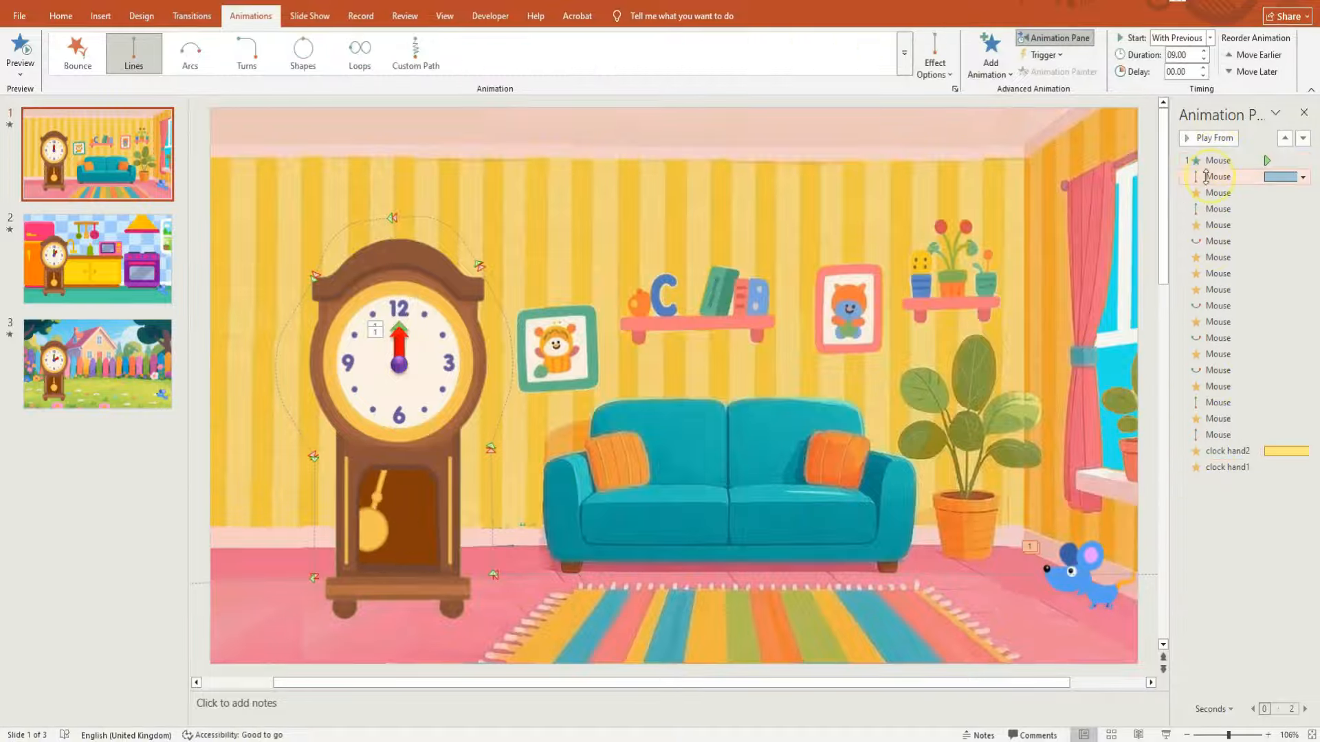
left_click(1211, 162)
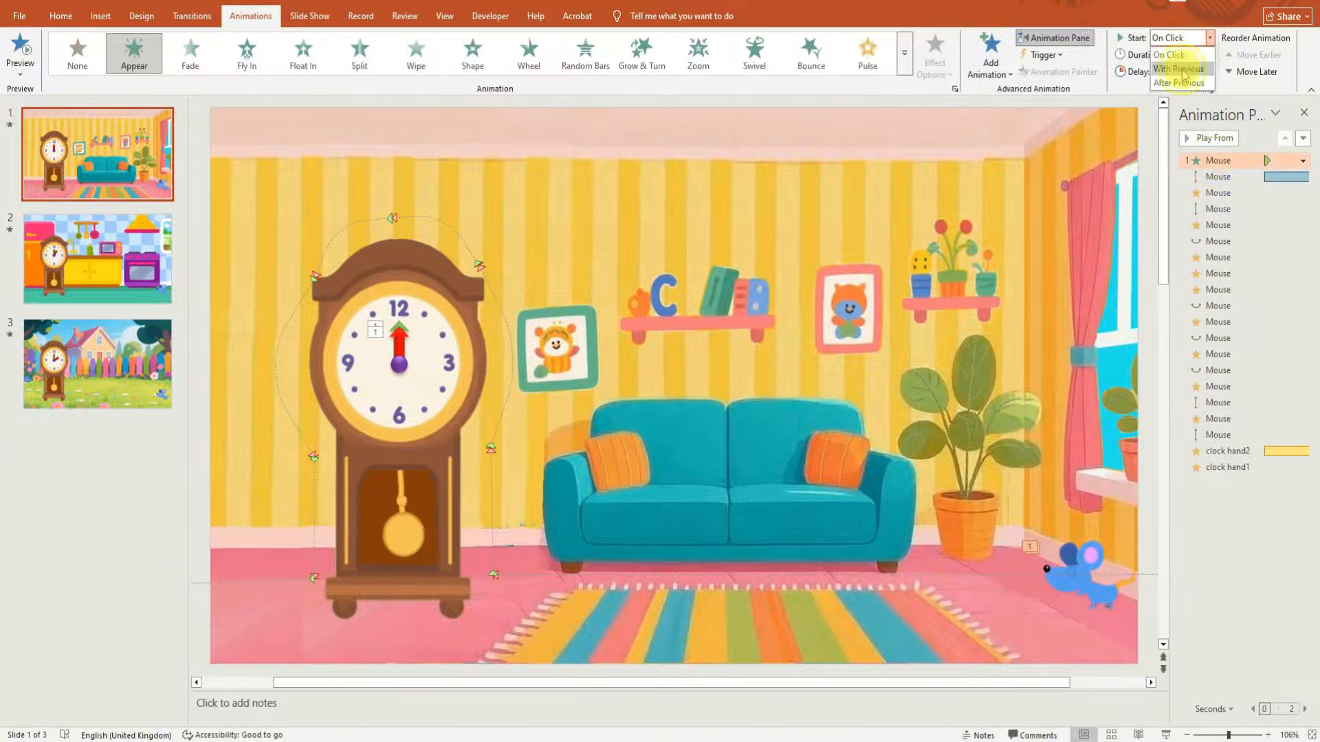
Step: Give the mouse on kitchen slide 2 an Appear animation, placed first in the order and starting With Previous
left_click(81, 251)
left_click(1097, 550)
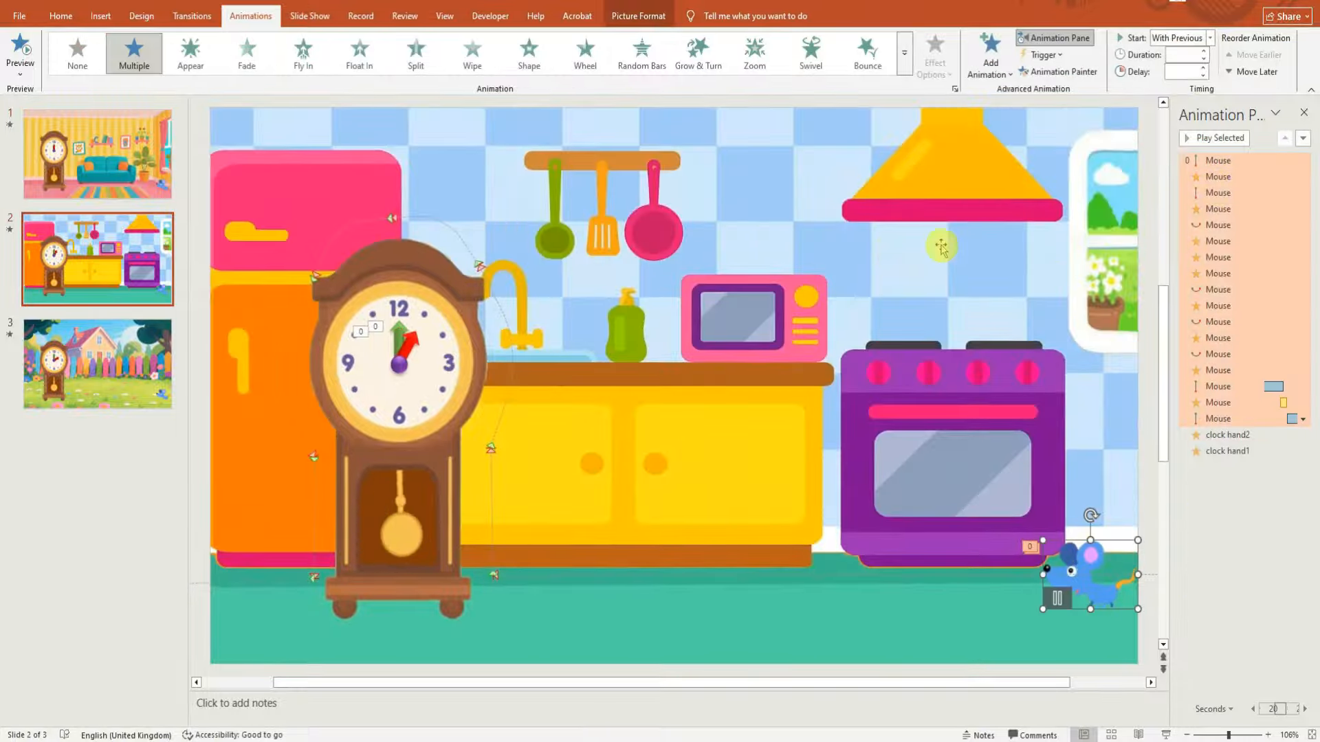
left_click(990, 55)
left_click(997, 115)
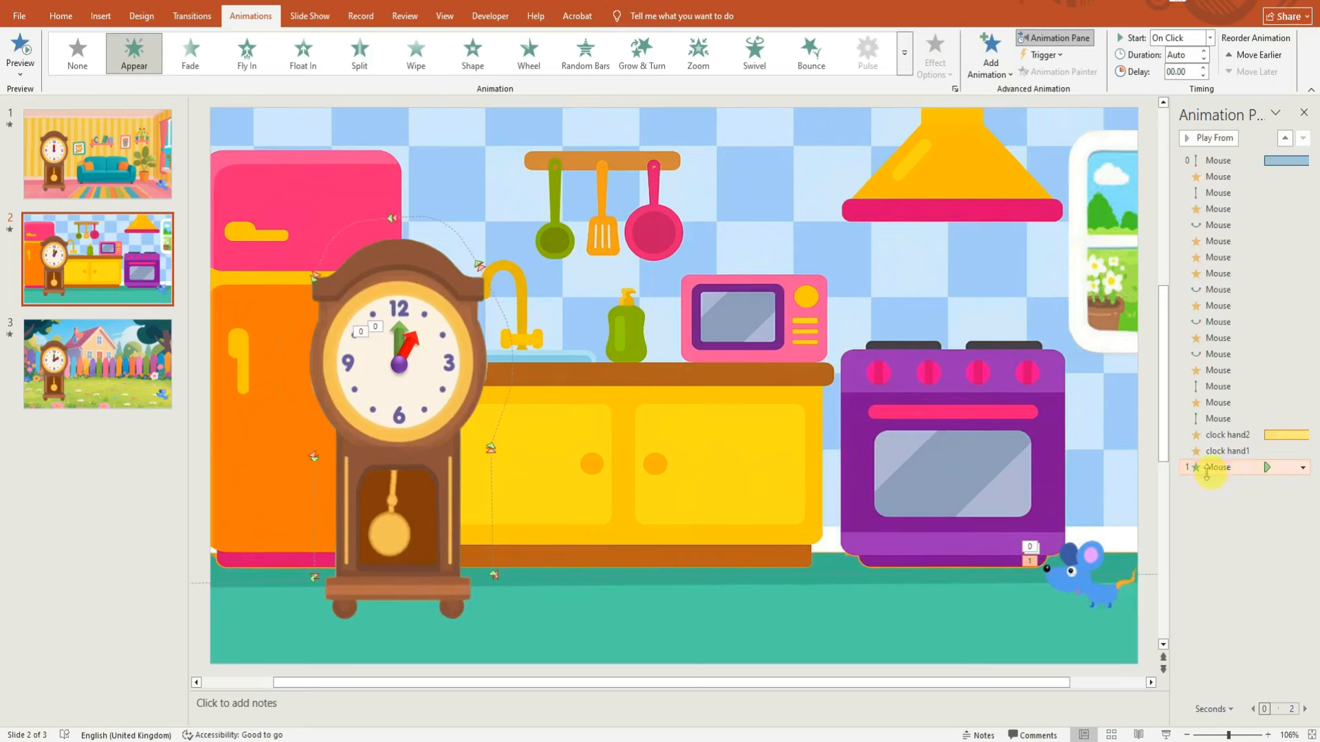
left_click_drag(1207, 167, 1210, 163)
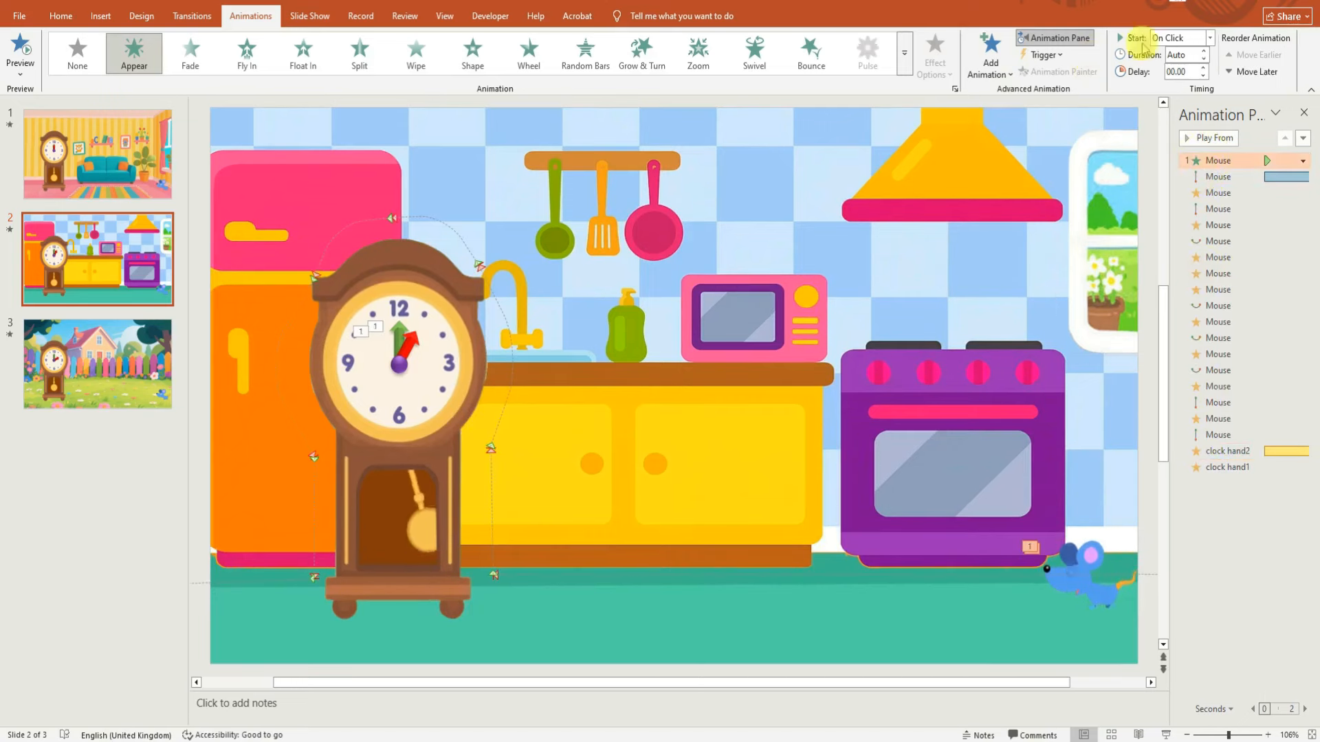
left_click(1210, 38)
left_click(1176, 66)
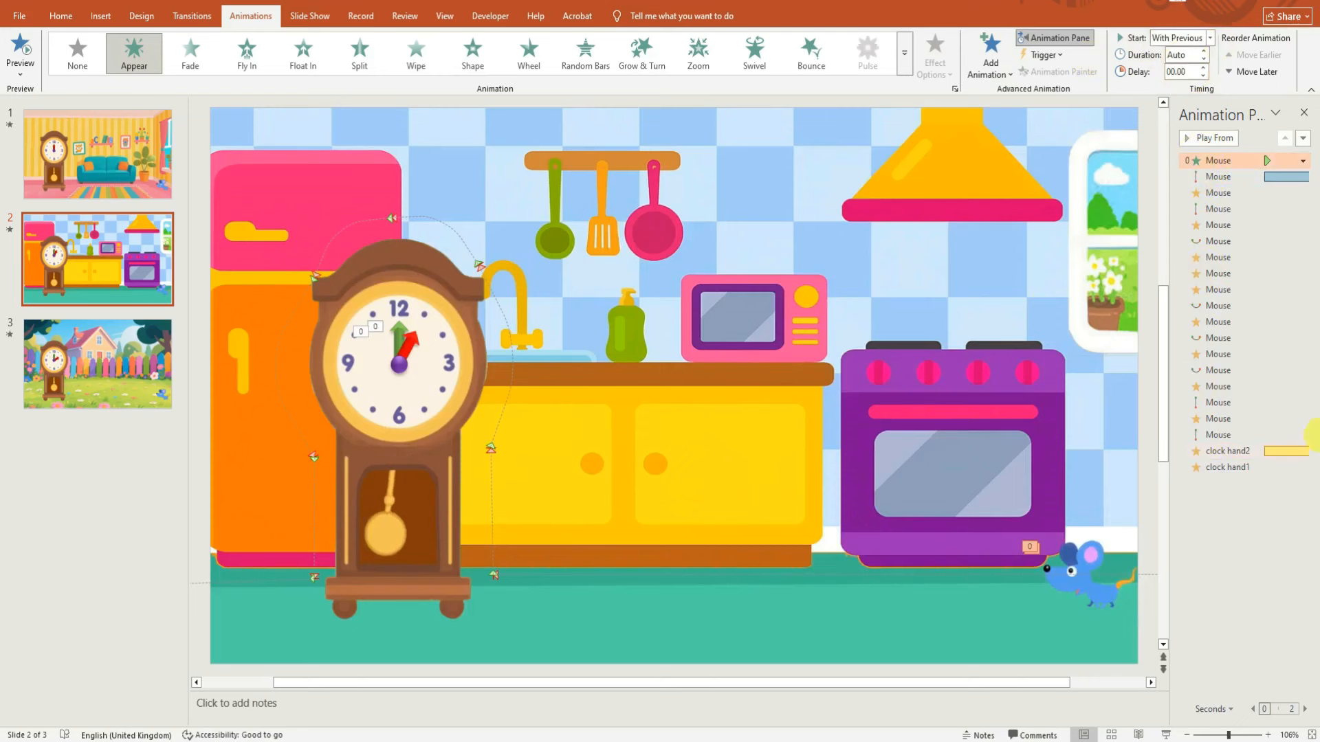
Step: Give the mouse on garden slide 3 an Appear animation, placed first in the order and starting With Previous
left_click(154, 401)
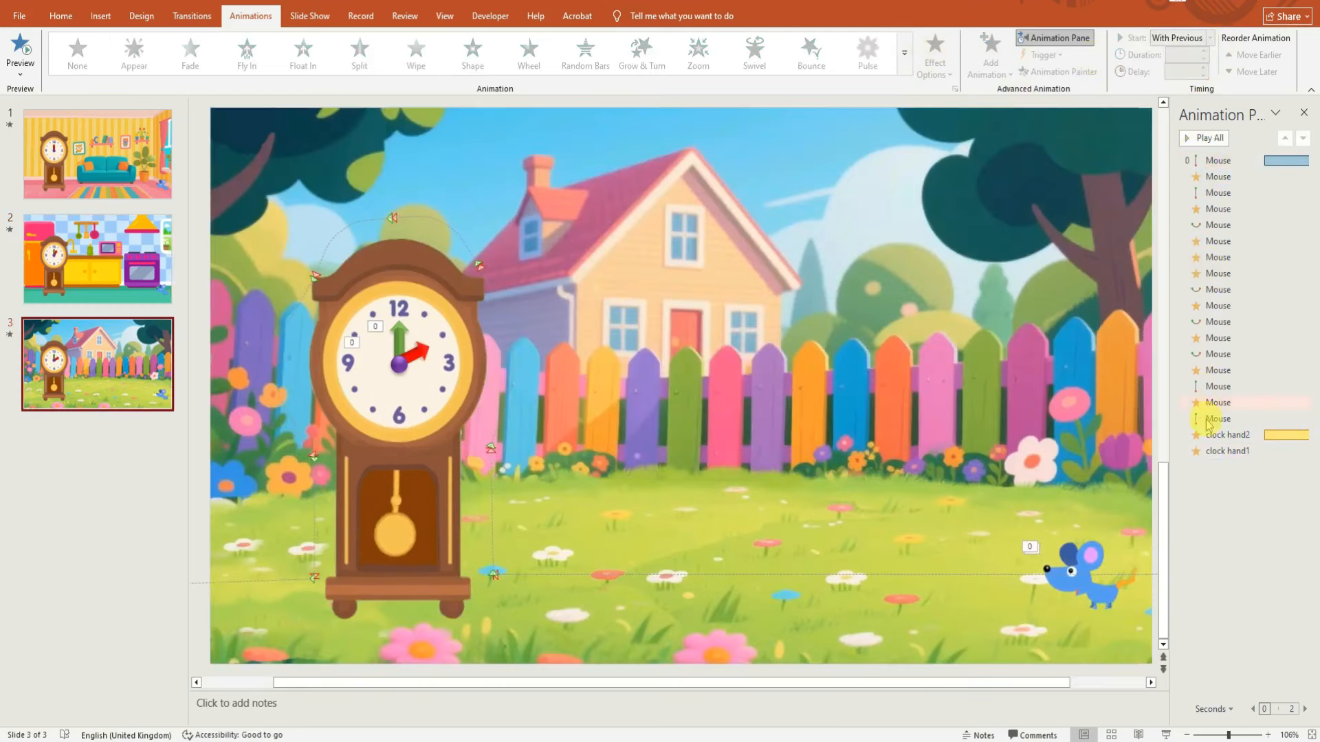
left_click(1076, 553)
left_click(991, 59)
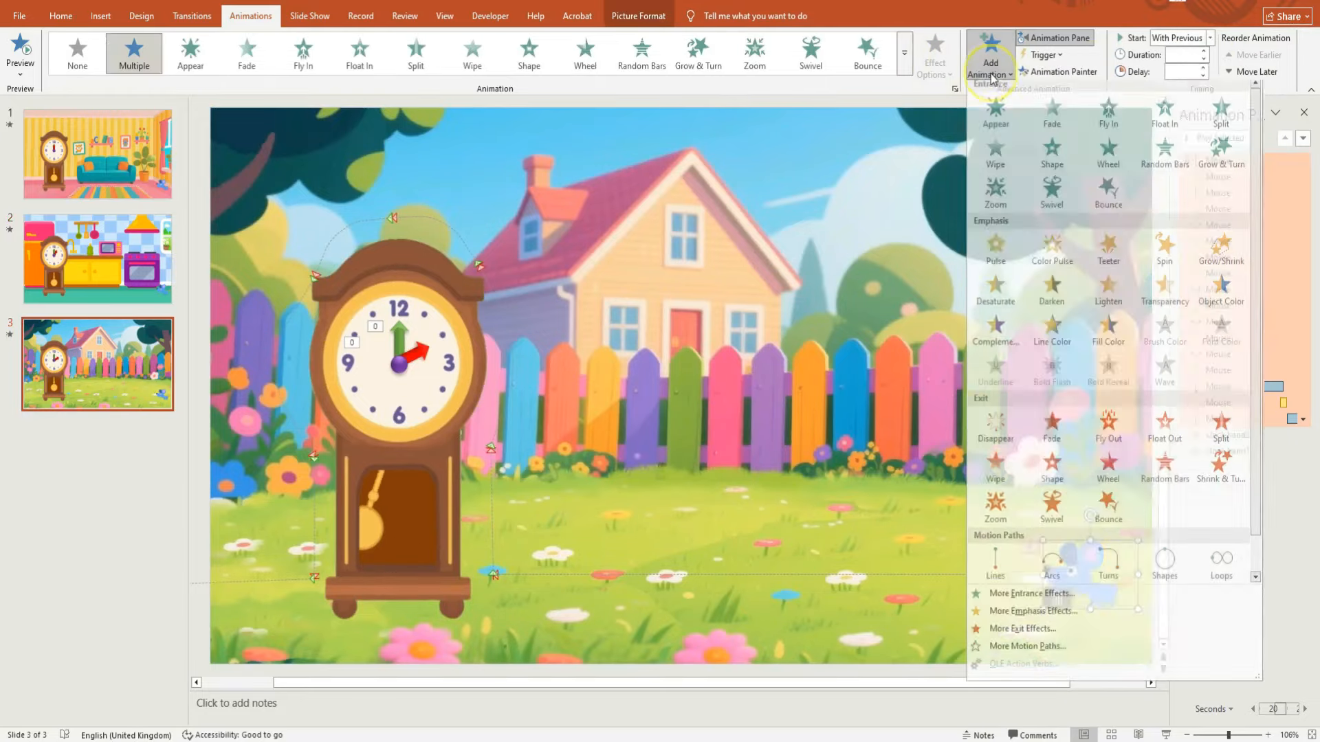
left_click(995, 116)
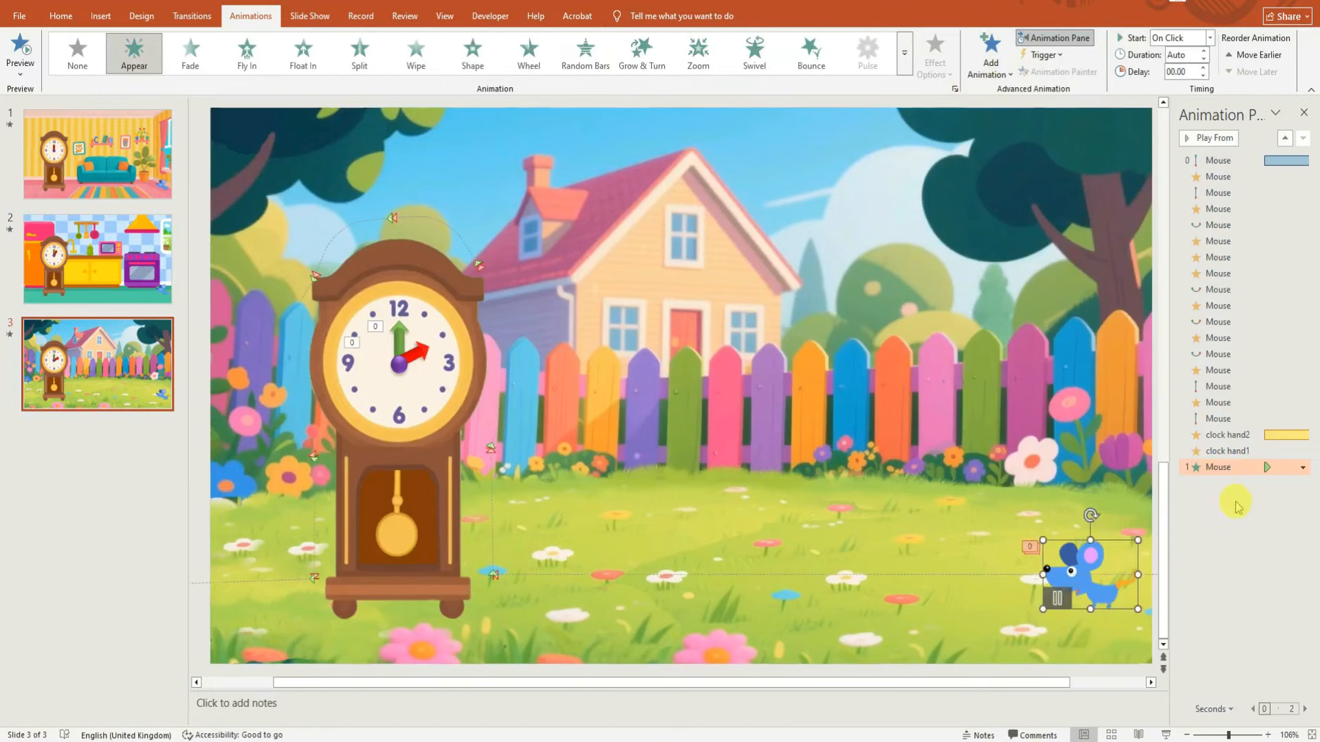
left_click_drag(1221, 284, 1210, 159)
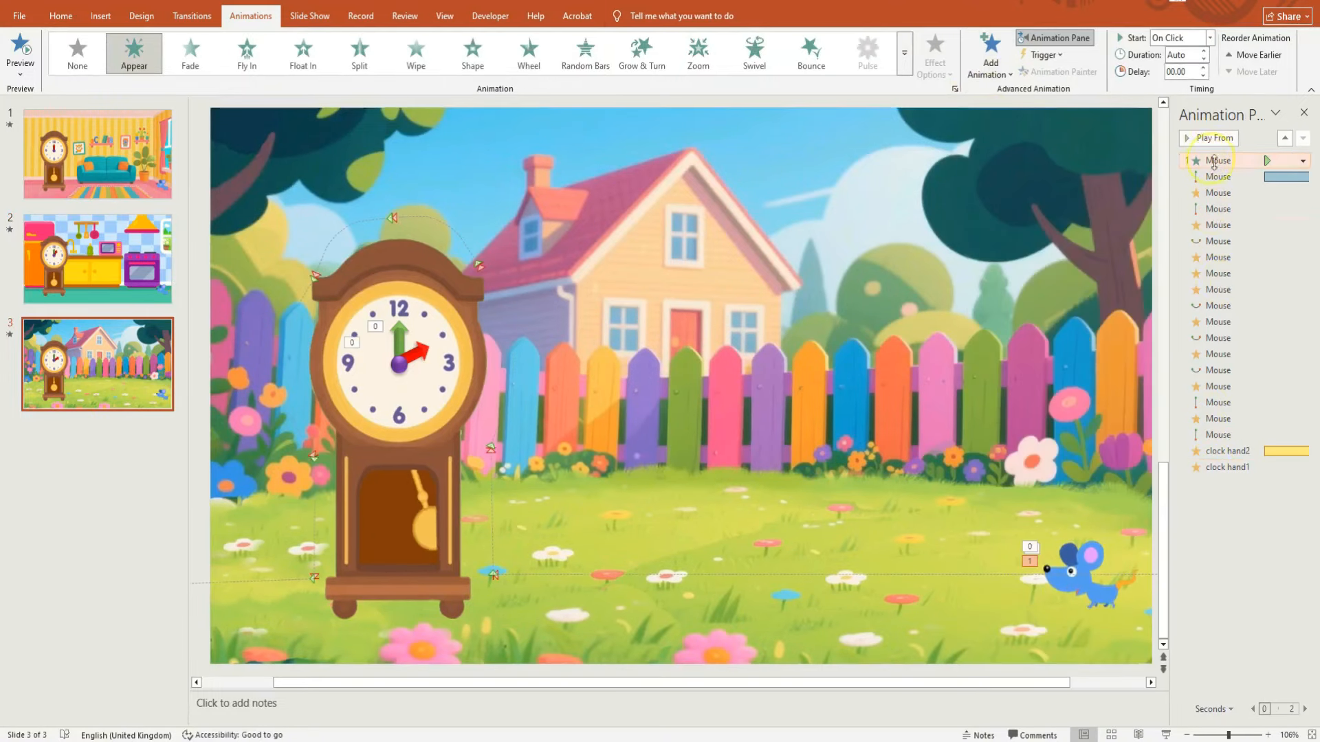
left_click(1210, 37)
left_click(1178, 69)
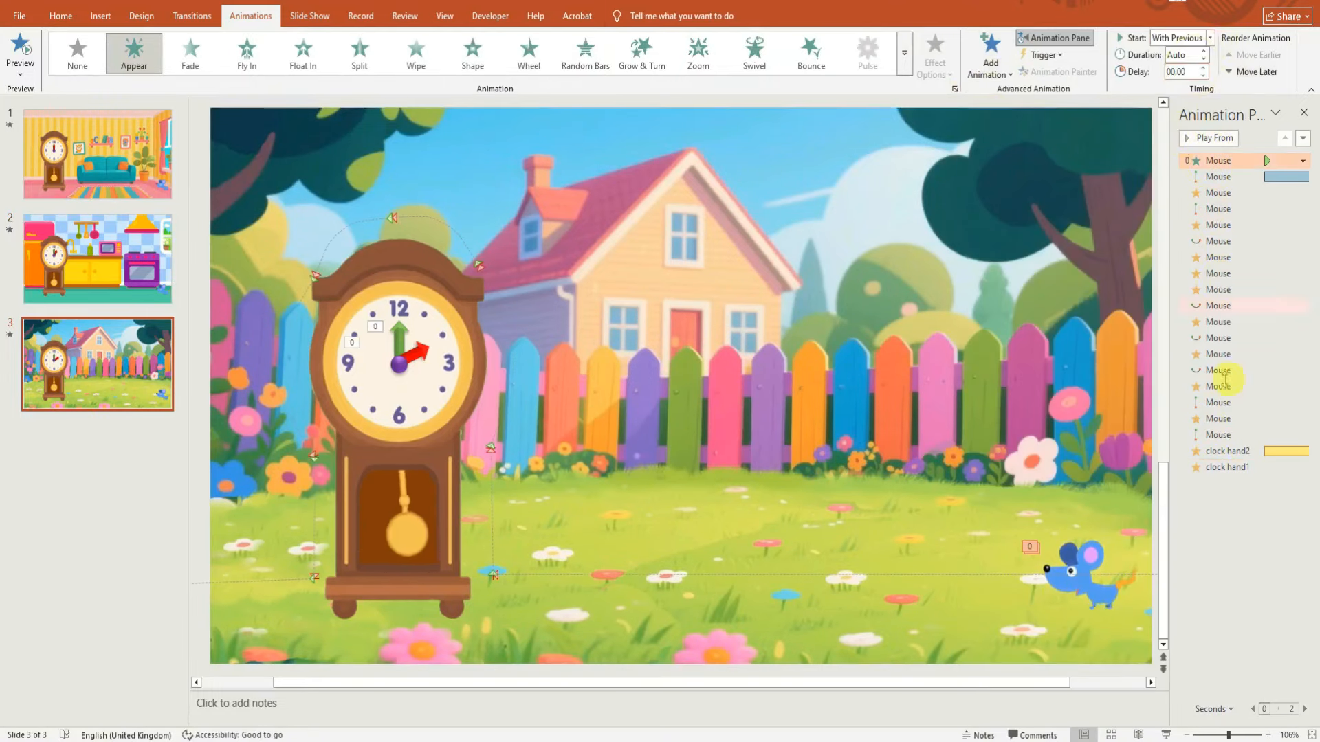
left_click(1226, 507)
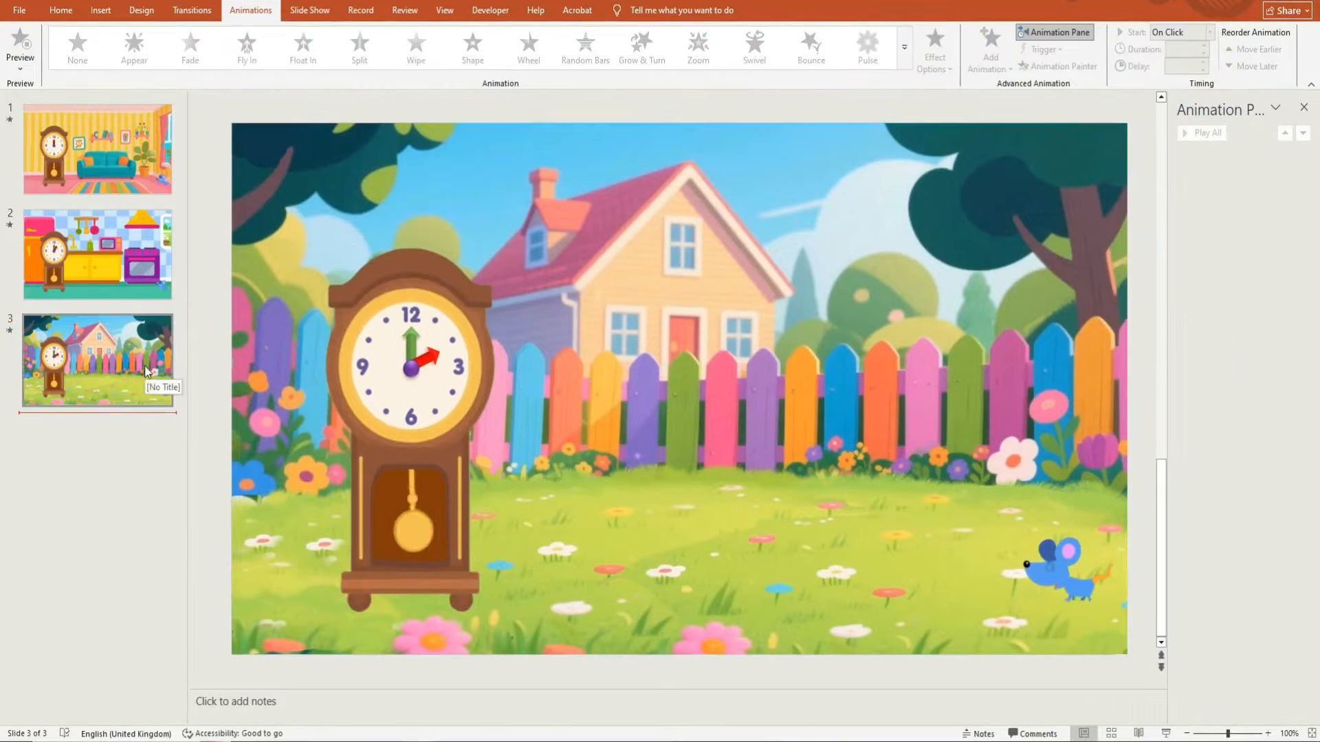
Step: Duplicate garden slide 3 to create slide 4
right_click(146, 372)
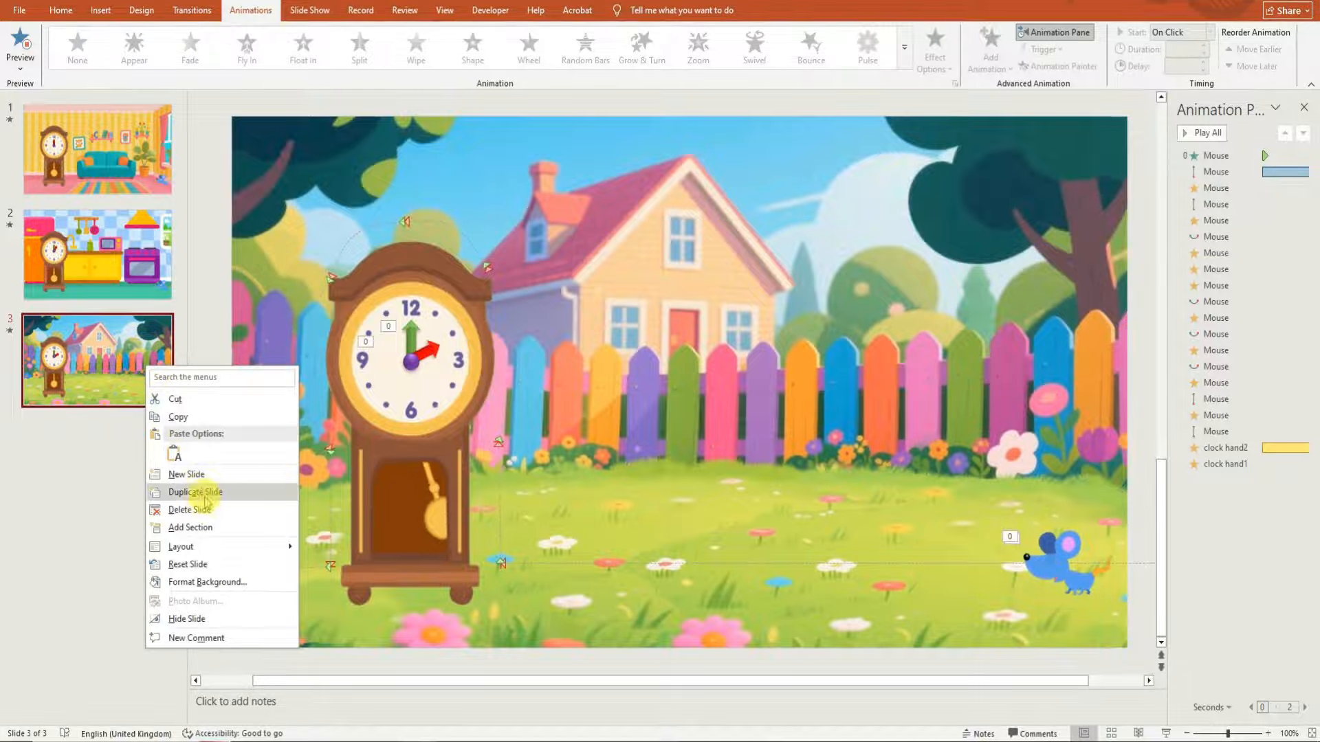
left_click(205, 496)
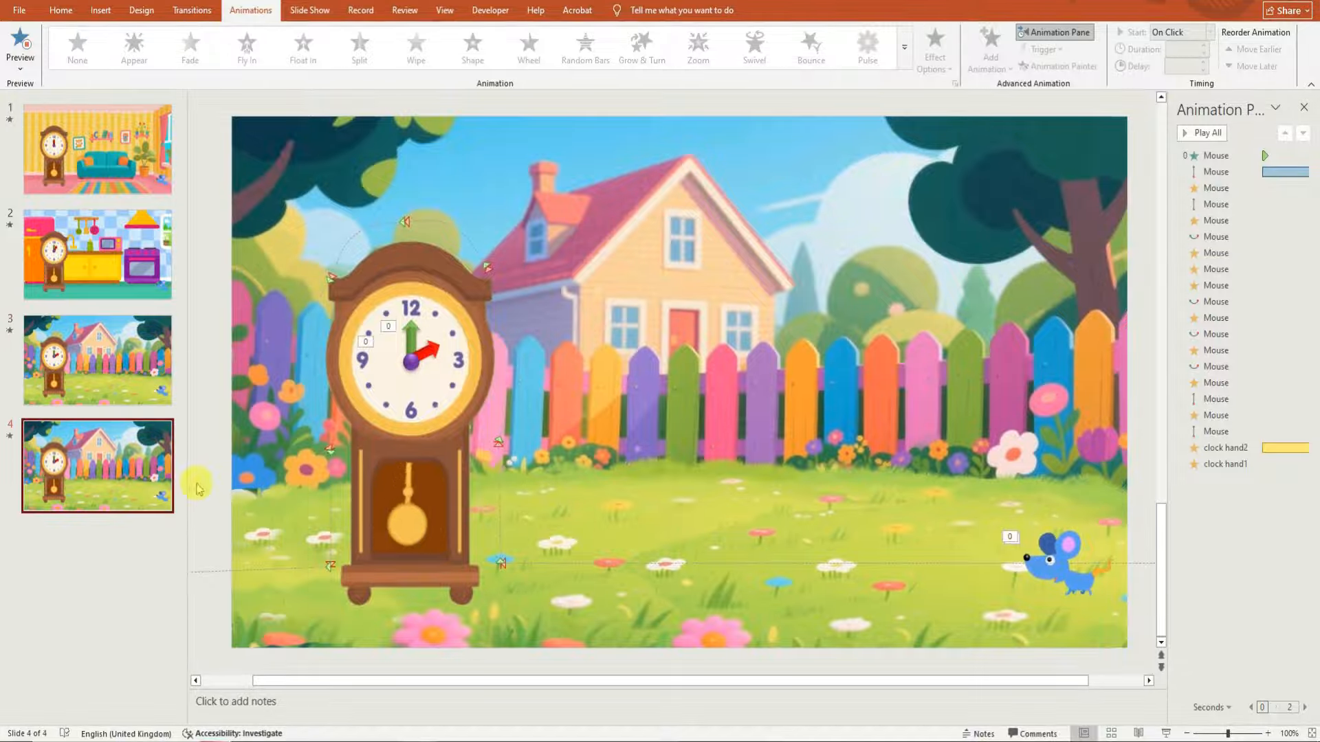
Step: Rotate the red clock hand on slide 4 so it points at 3
left_click(435, 353)
left_click_drag(466, 333, 471, 359)
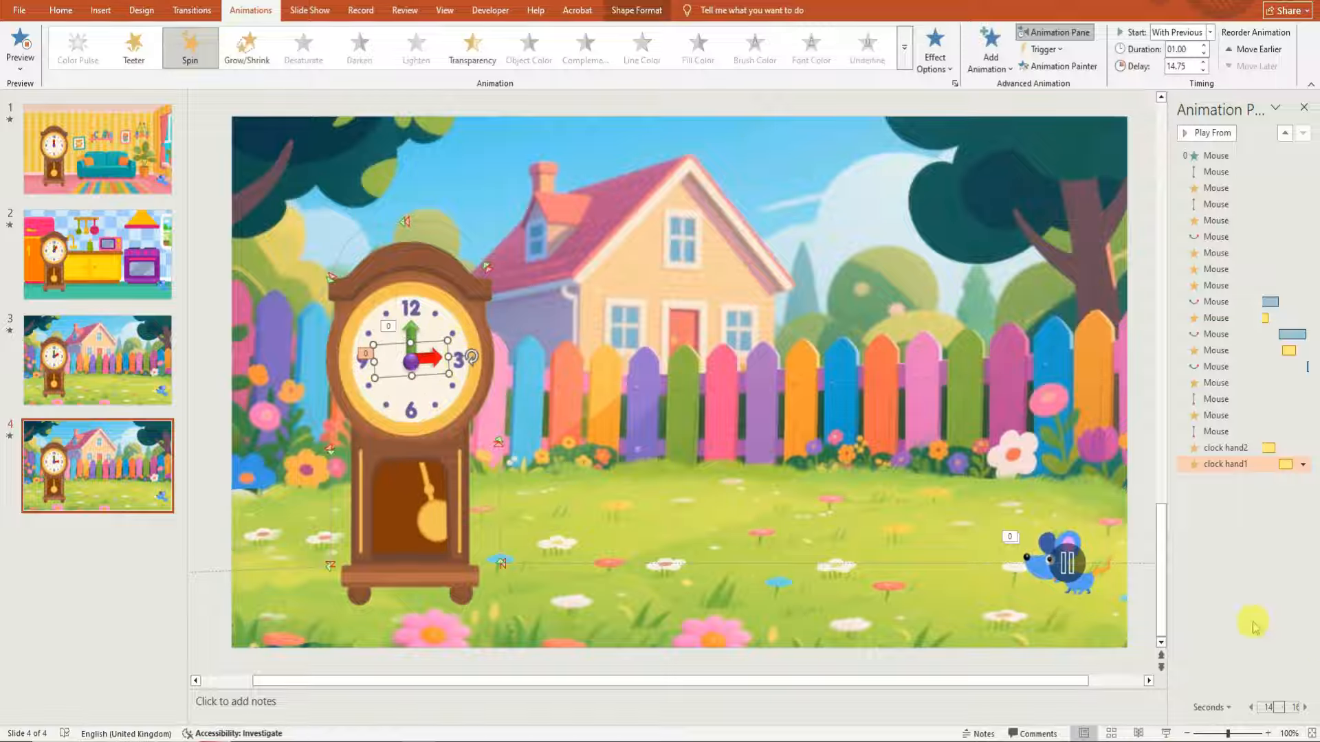
Step: Draw a rectangle about 42.27 cm wide and 46.44 cm high covering all of slide 4, and give it the solid black style
left_click_drag(1227, 734, 1206, 734)
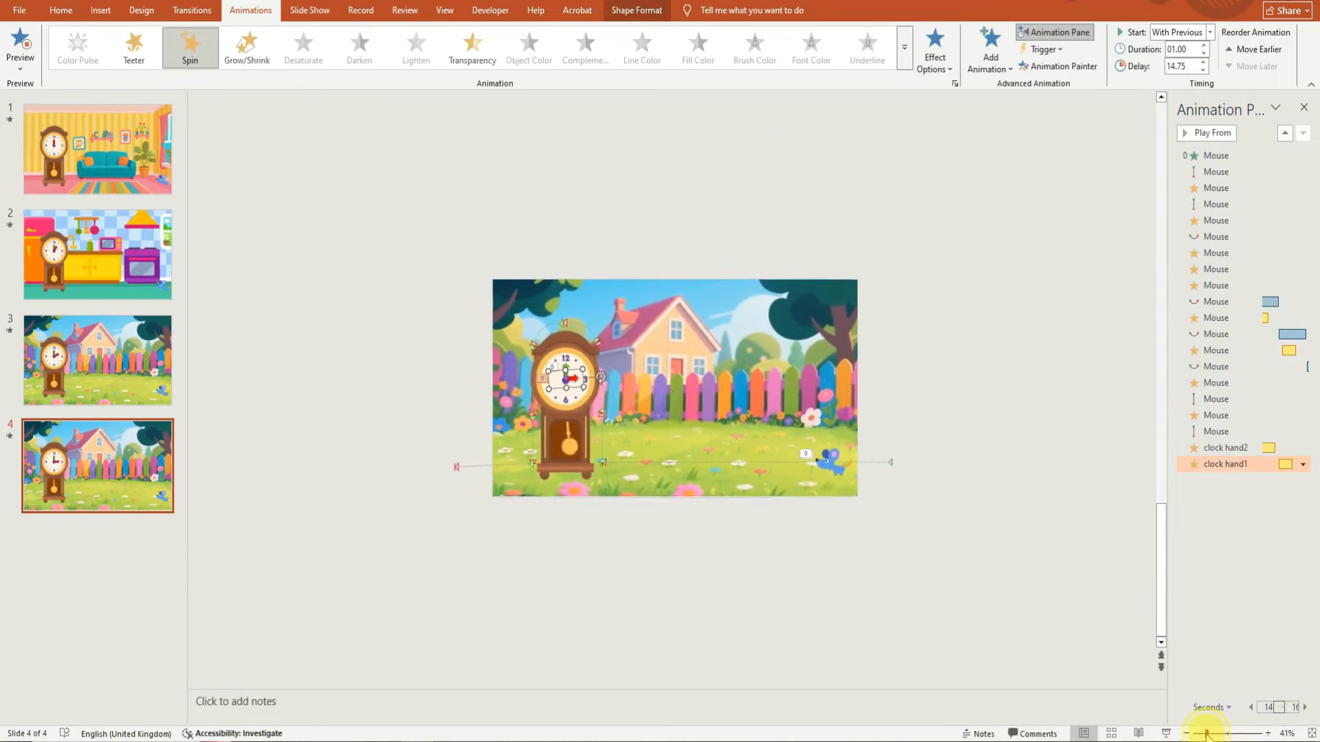
left_click(102, 11)
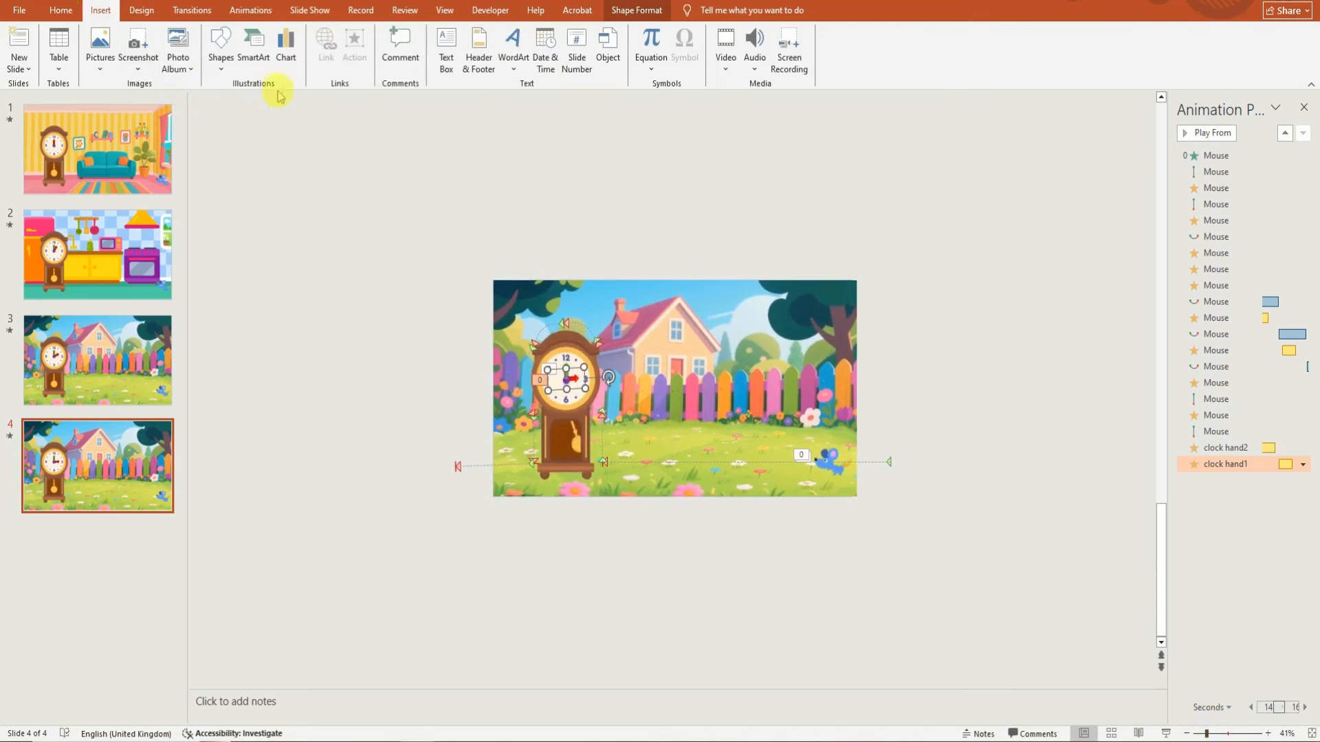
left_click(220, 46)
left_click(266, 101)
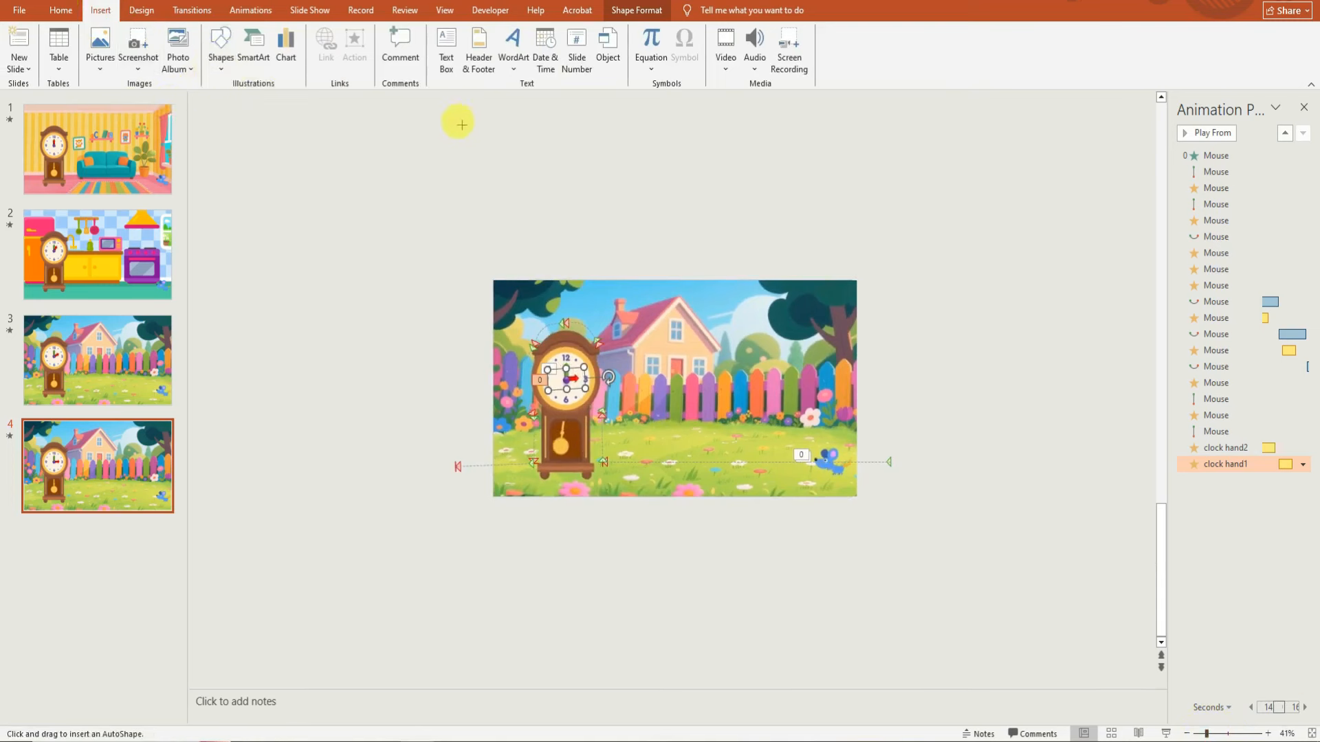
left_click_drag(454, 119, 901, 654)
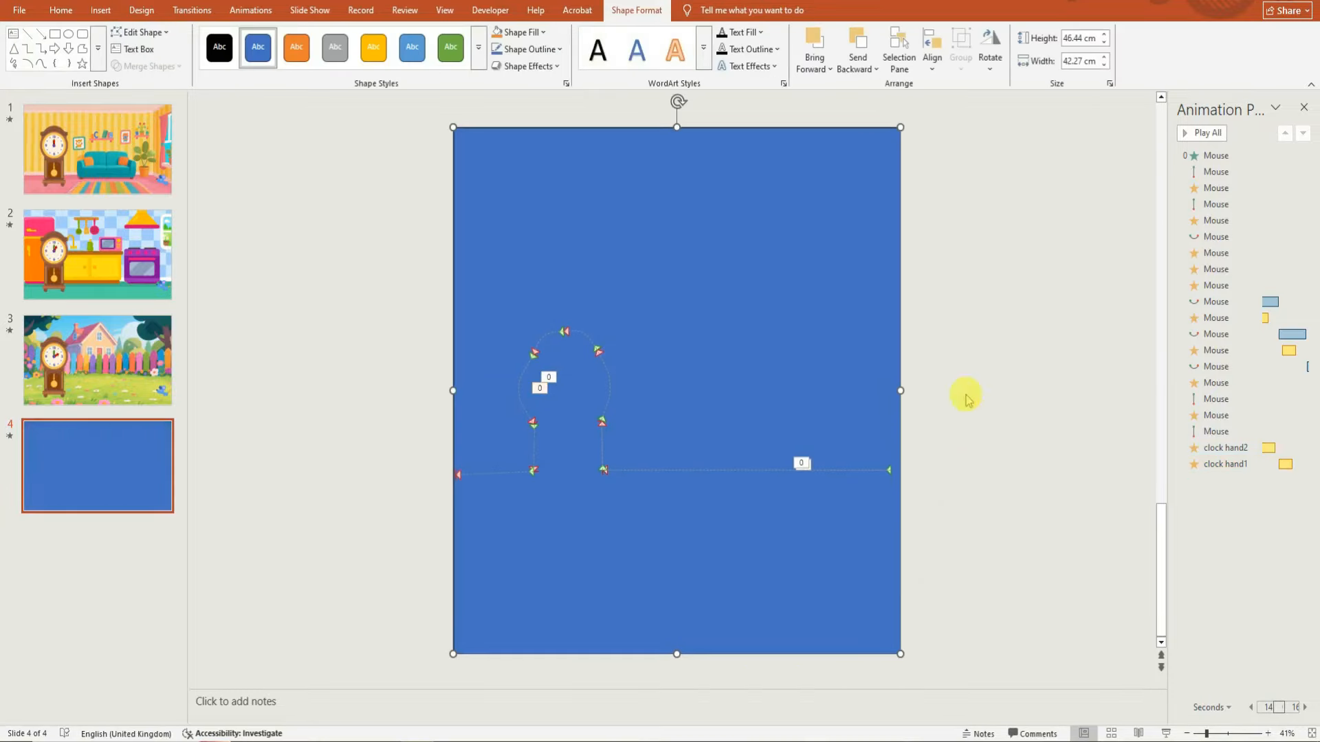
left_click(220, 48)
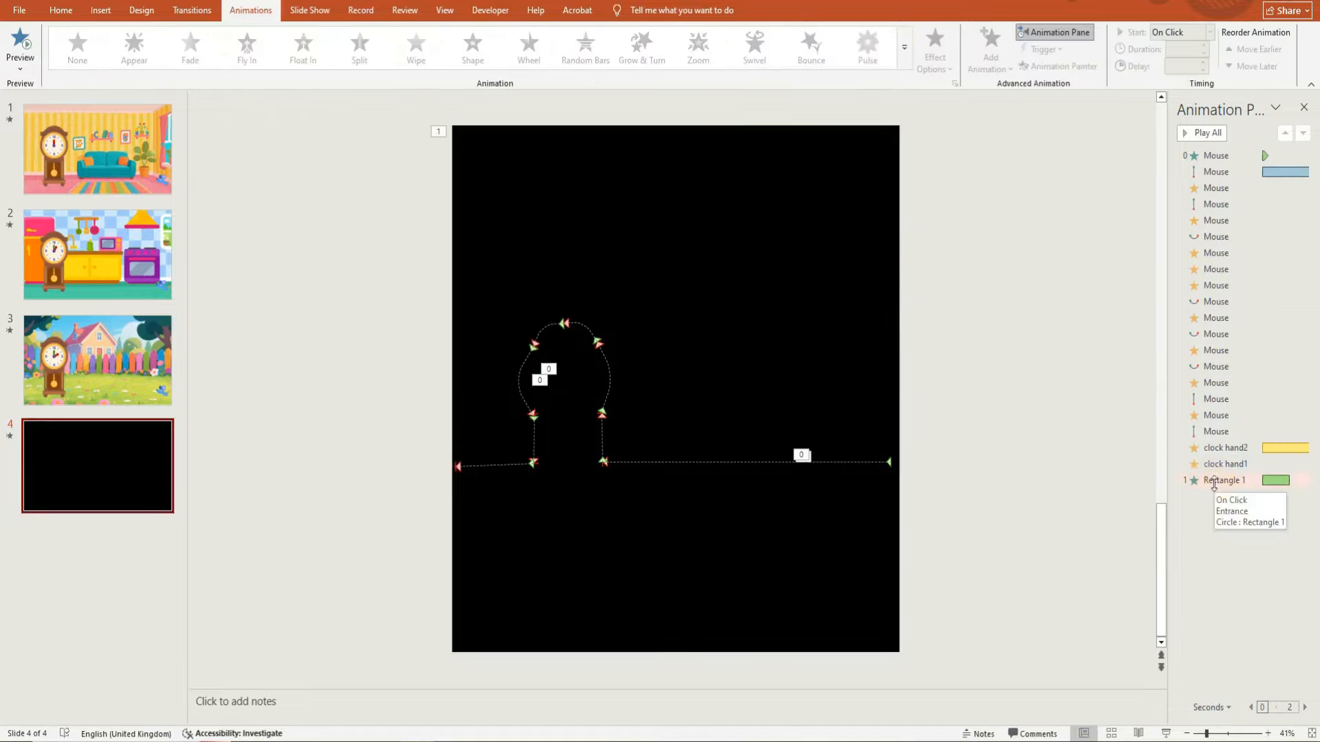
Step: Place the black rectangle's circle Shape entrance first in slide 4's animation order, start it With Previous and preview the slide
left_click(1213, 484)
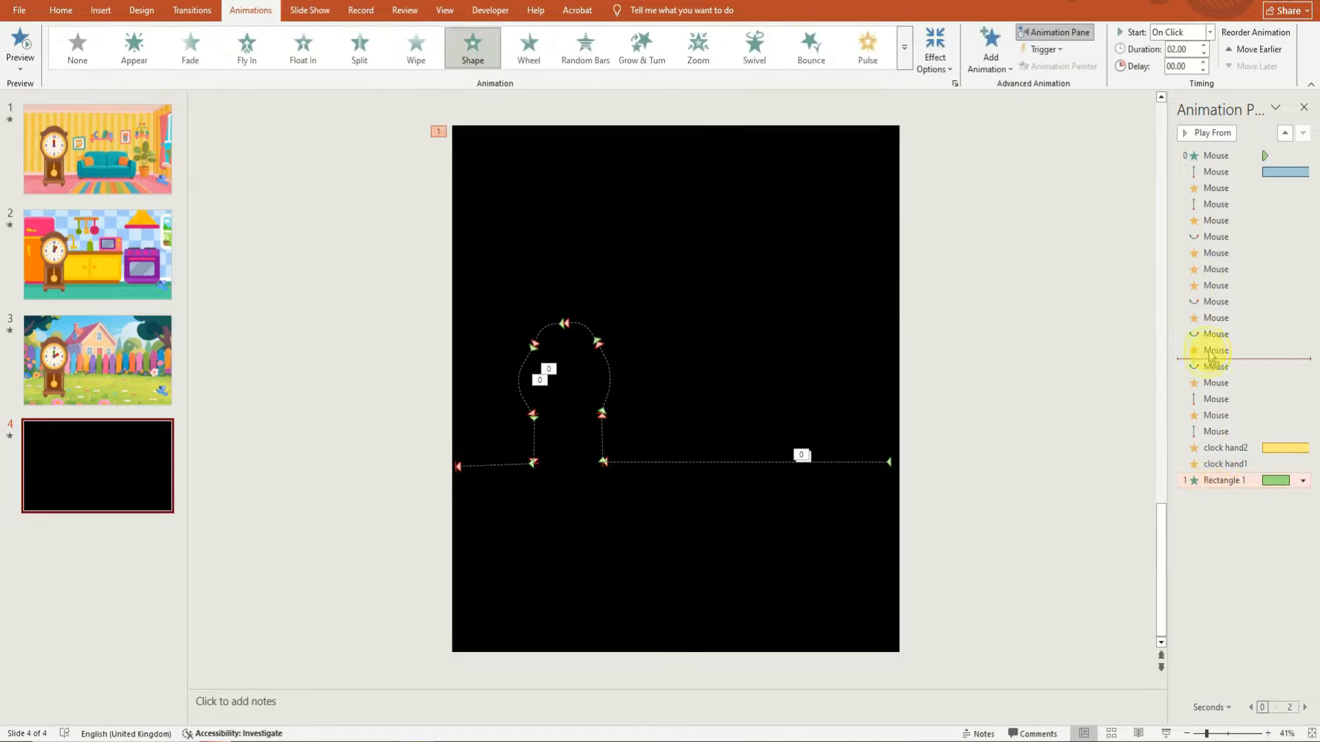
left_click_drag(1212, 357, 1213, 153)
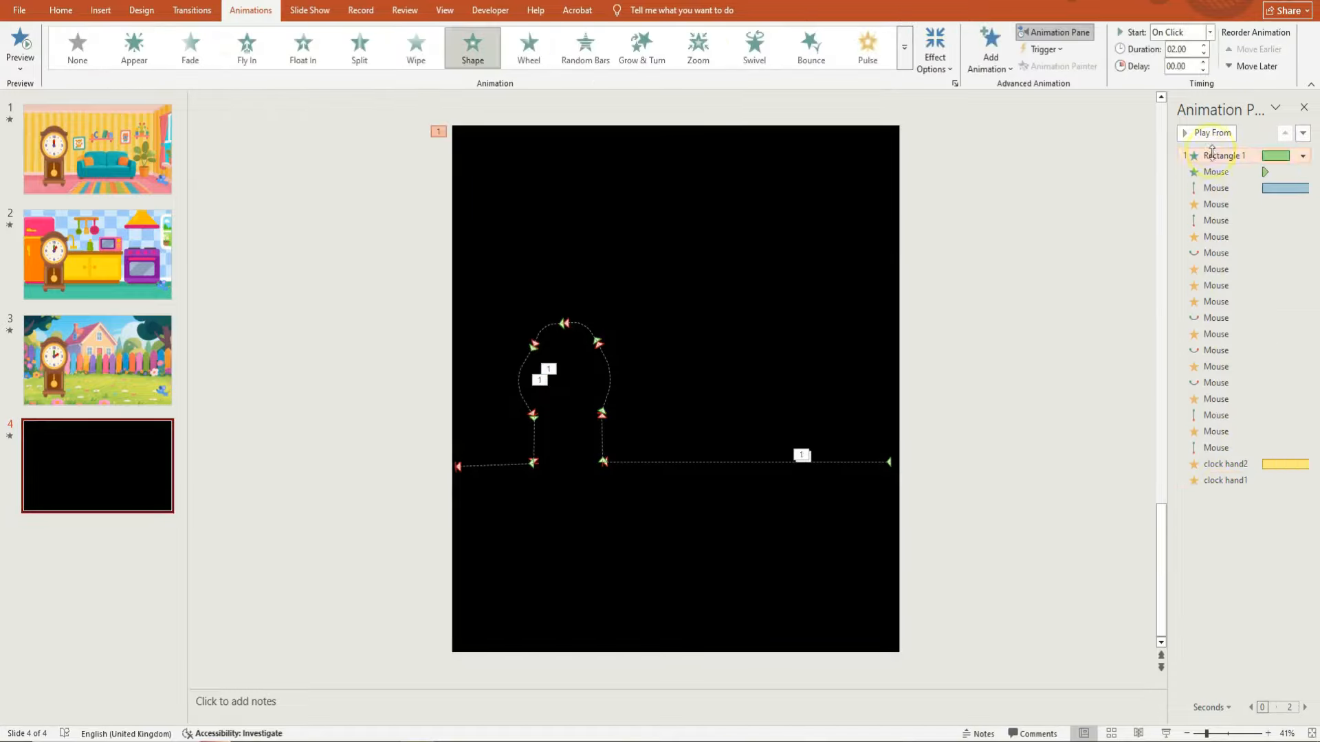
left_click(1210, 34)
left_click(1177, 62)
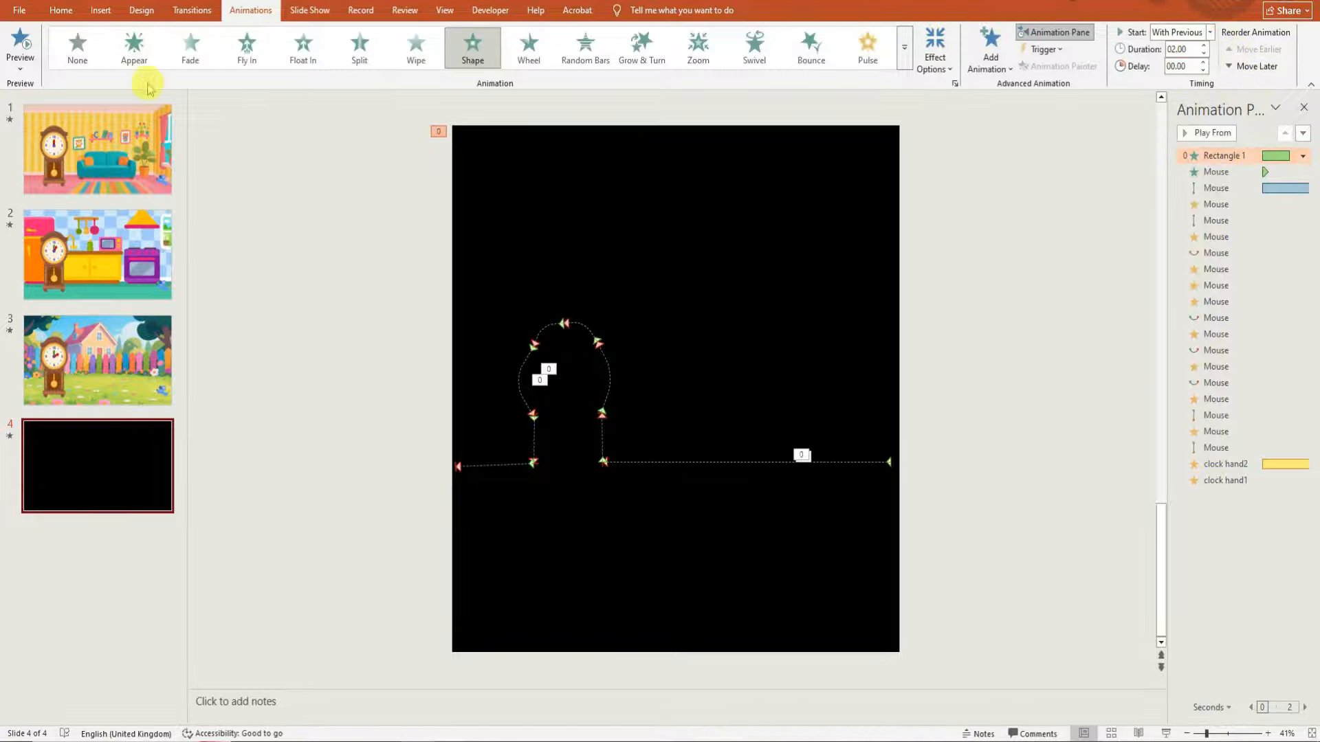
left_click(21, 45)
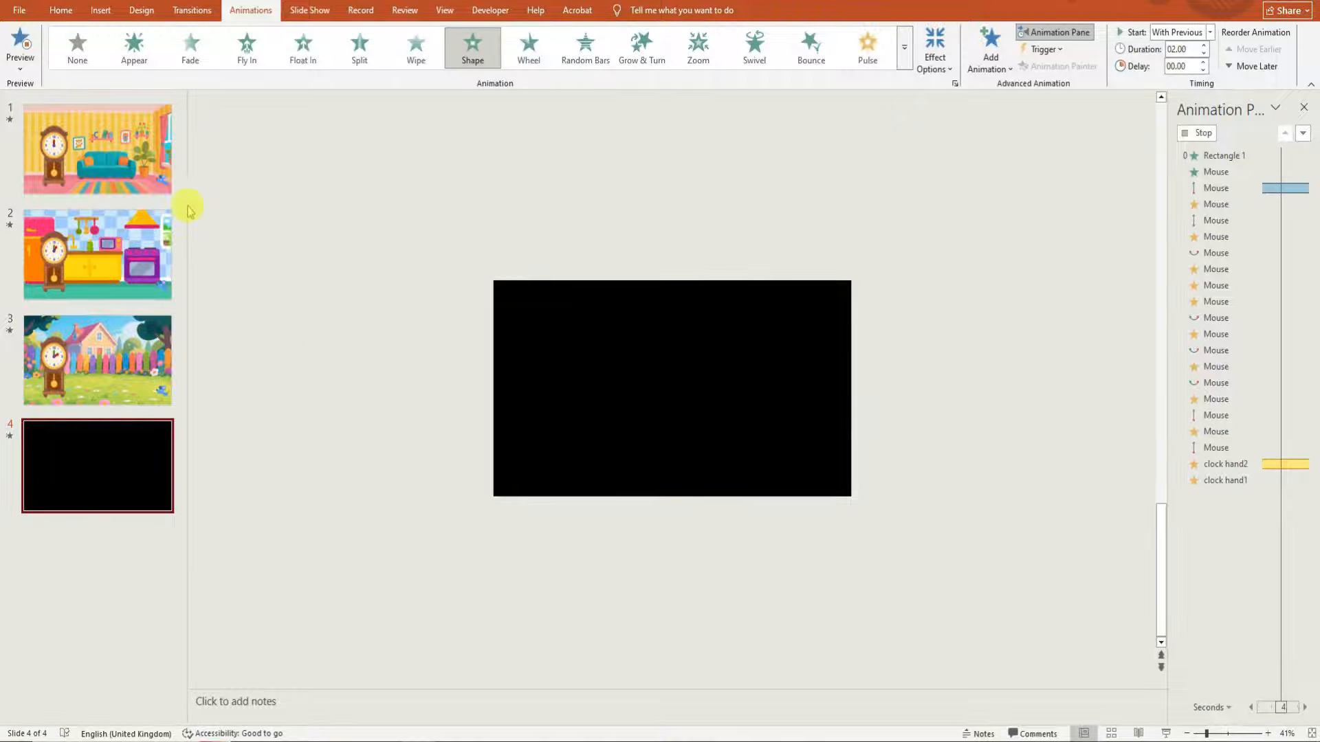
Step: Apply the Shape transition to living-room slide 1 with a duration of 1.25 seconds
left_click(136, 179)
left_click(192, 10)
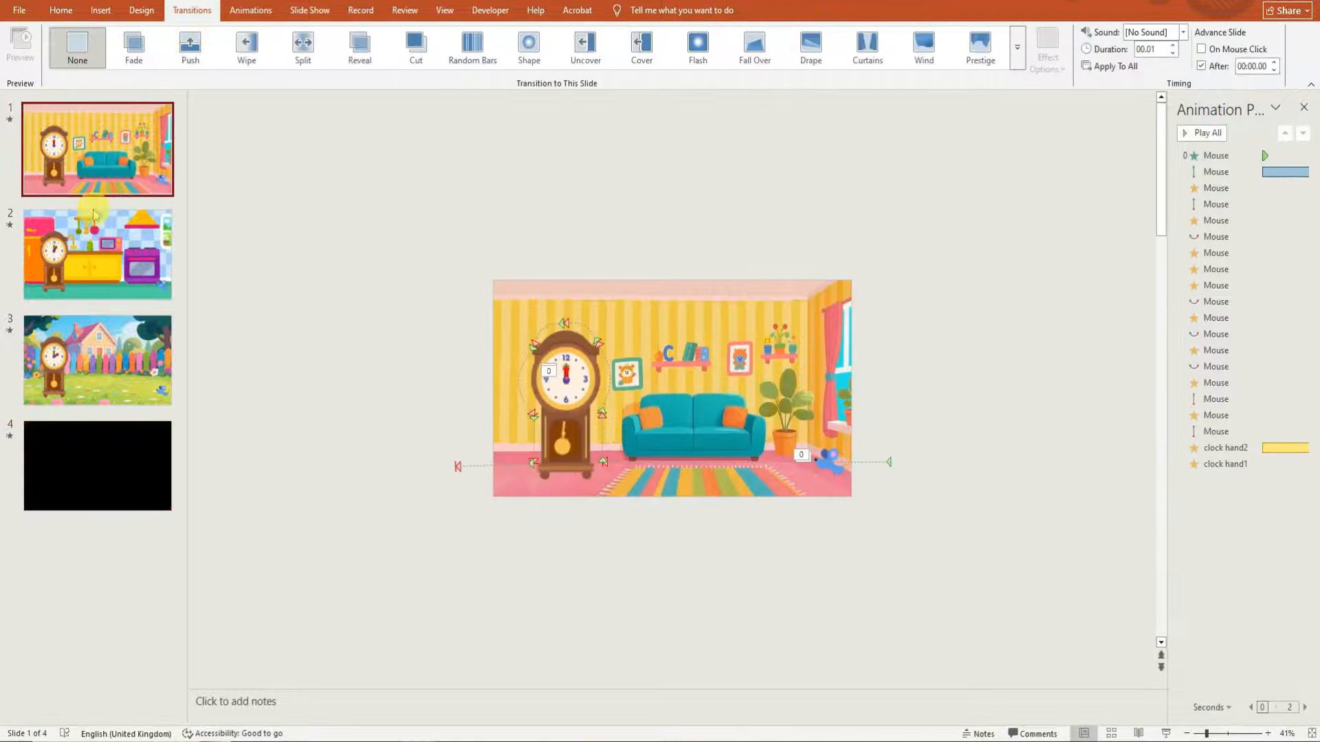
left_click(548, 61)
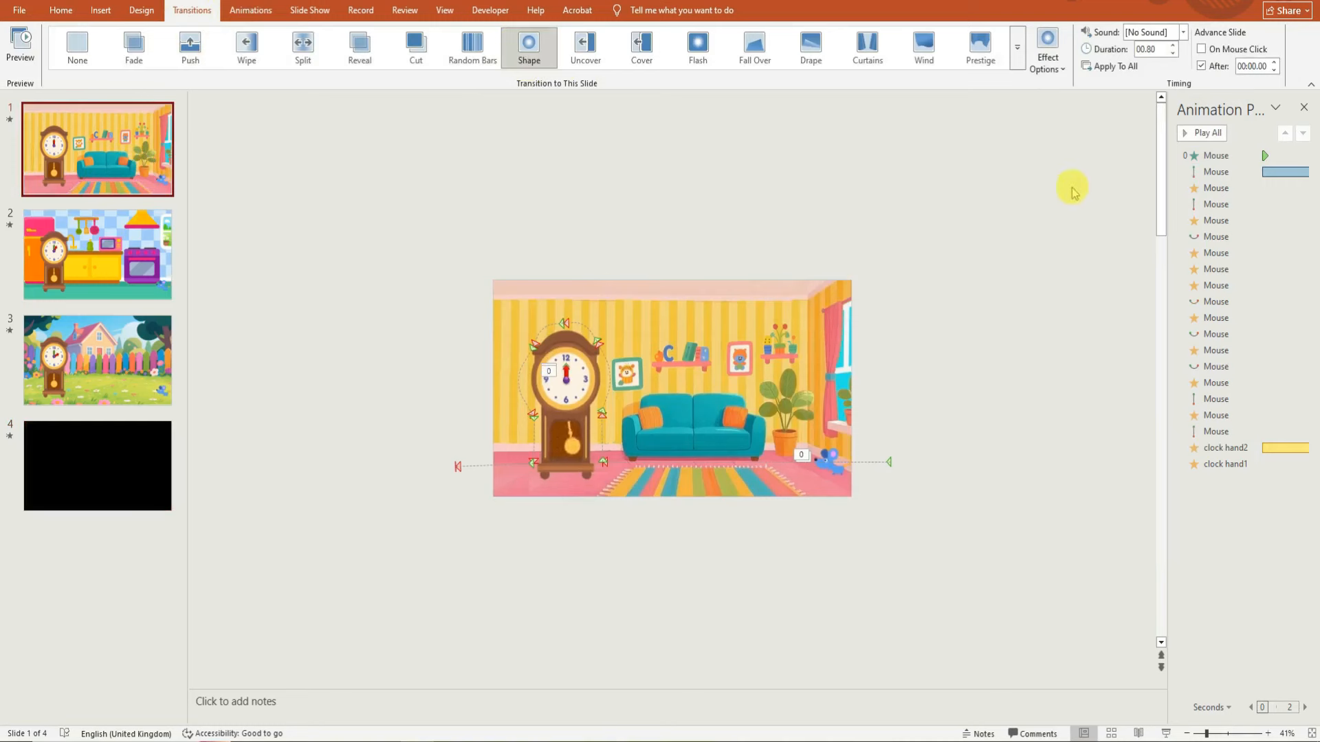
left_click(1172, 45)
left_click(1172, 46)
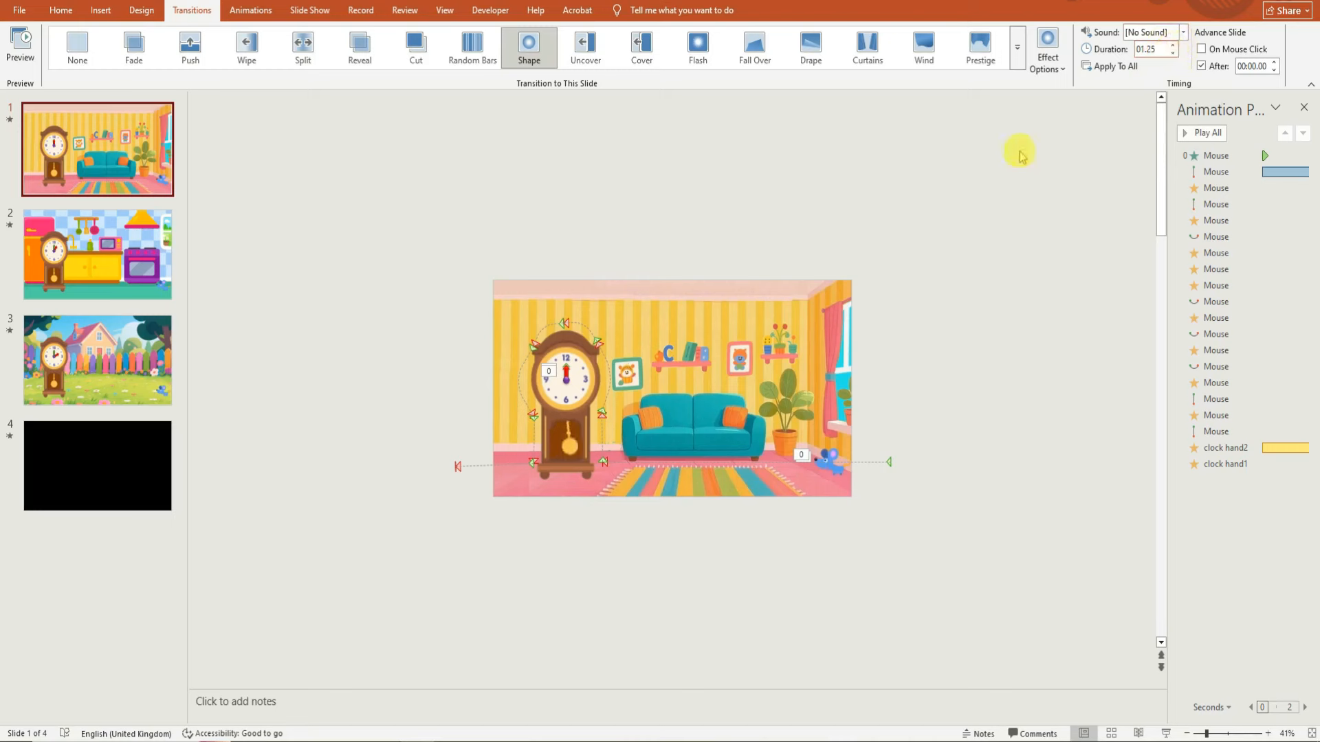
Step: Apply the Curtains transition to kitchen slide 2 with a duration of 3 seconds
left_click(119, 268)
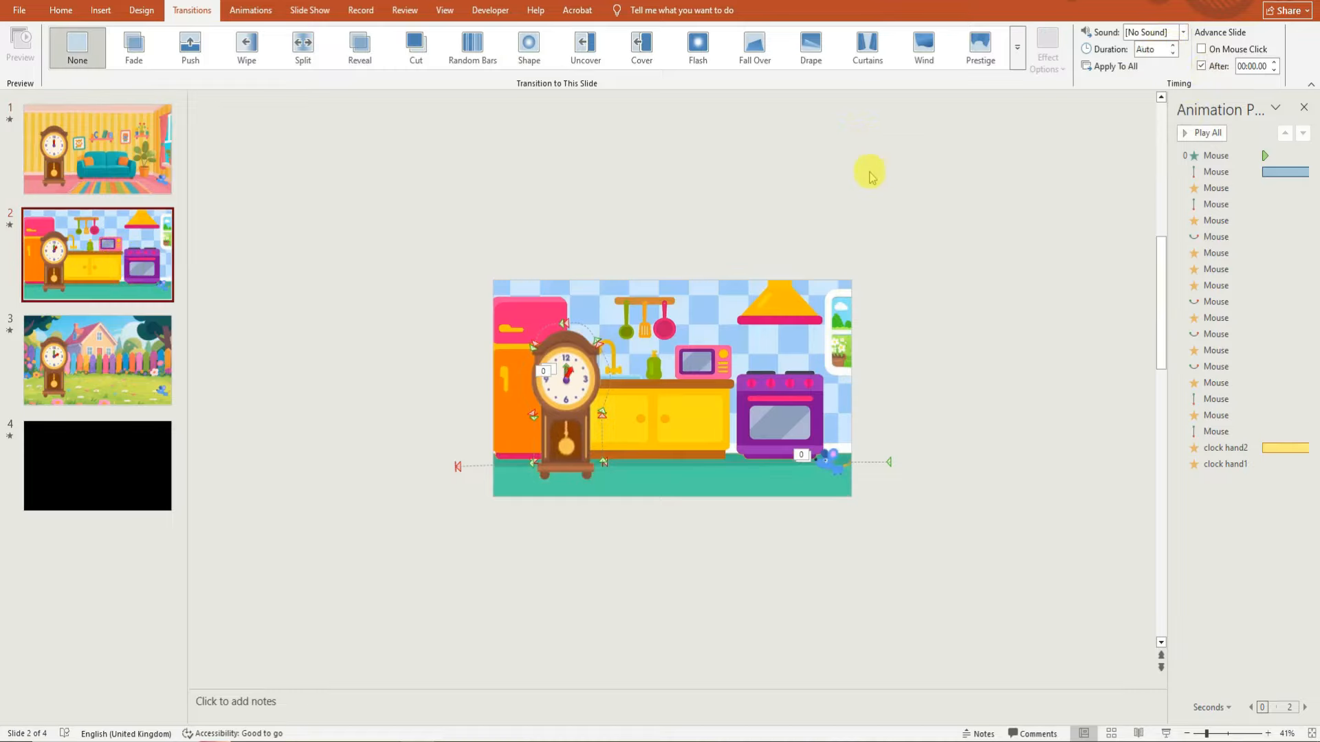
left_click(867, 45)
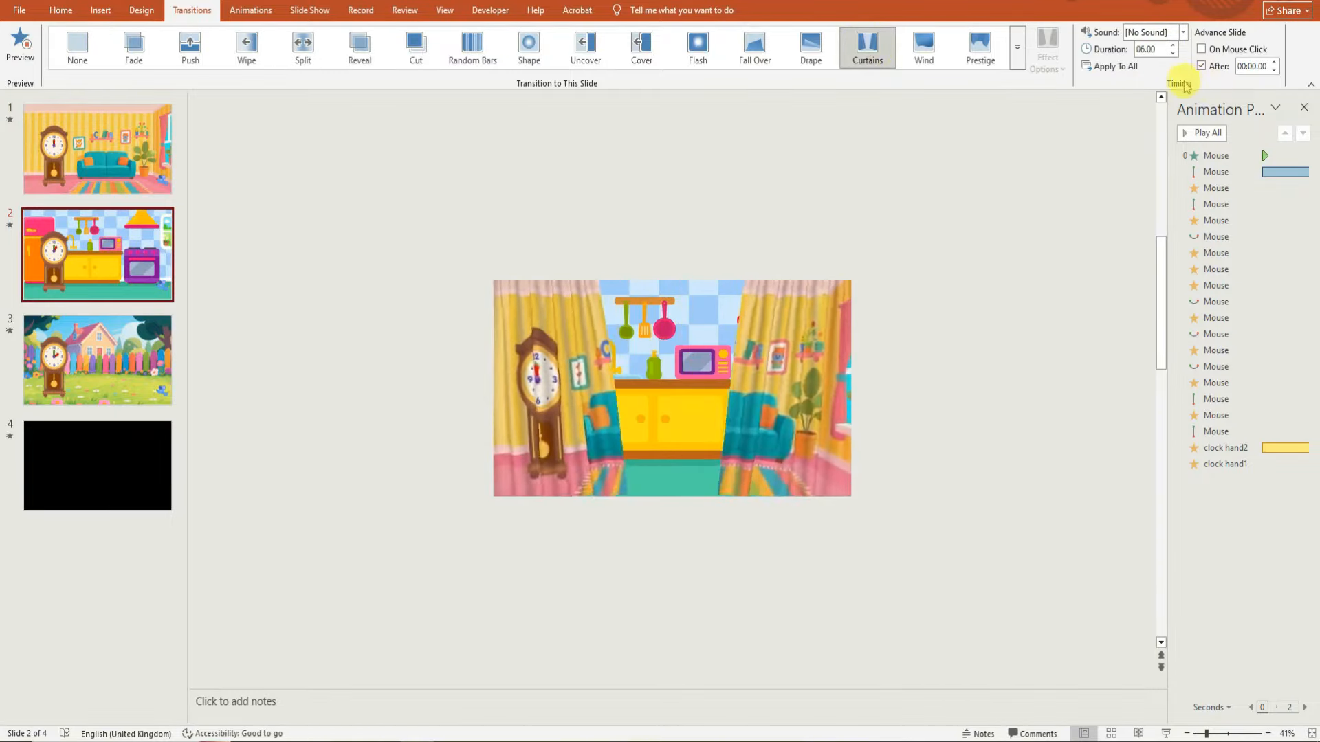
left_click(1173, 53)
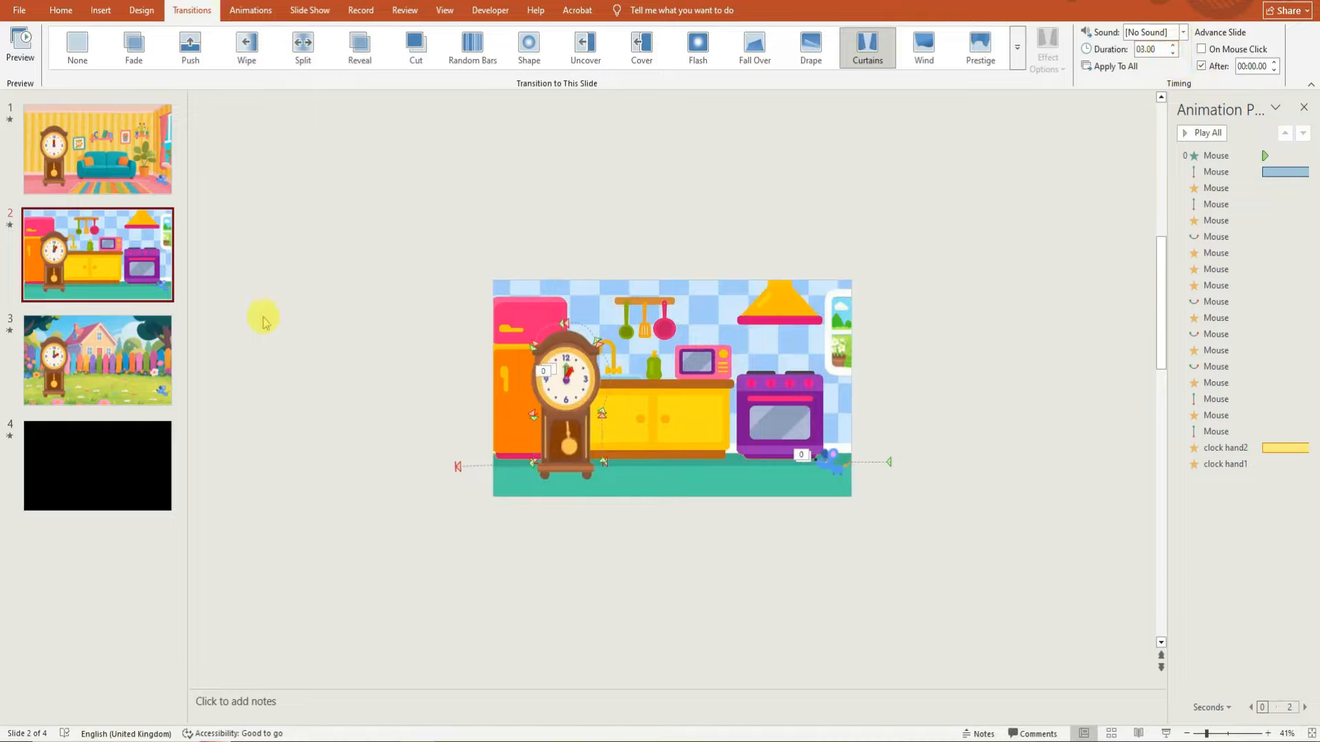
Step: Apply the Curtains transition to garden slide 3 and shorten its duration
left_click(169, 370)
left_click(860, 62)
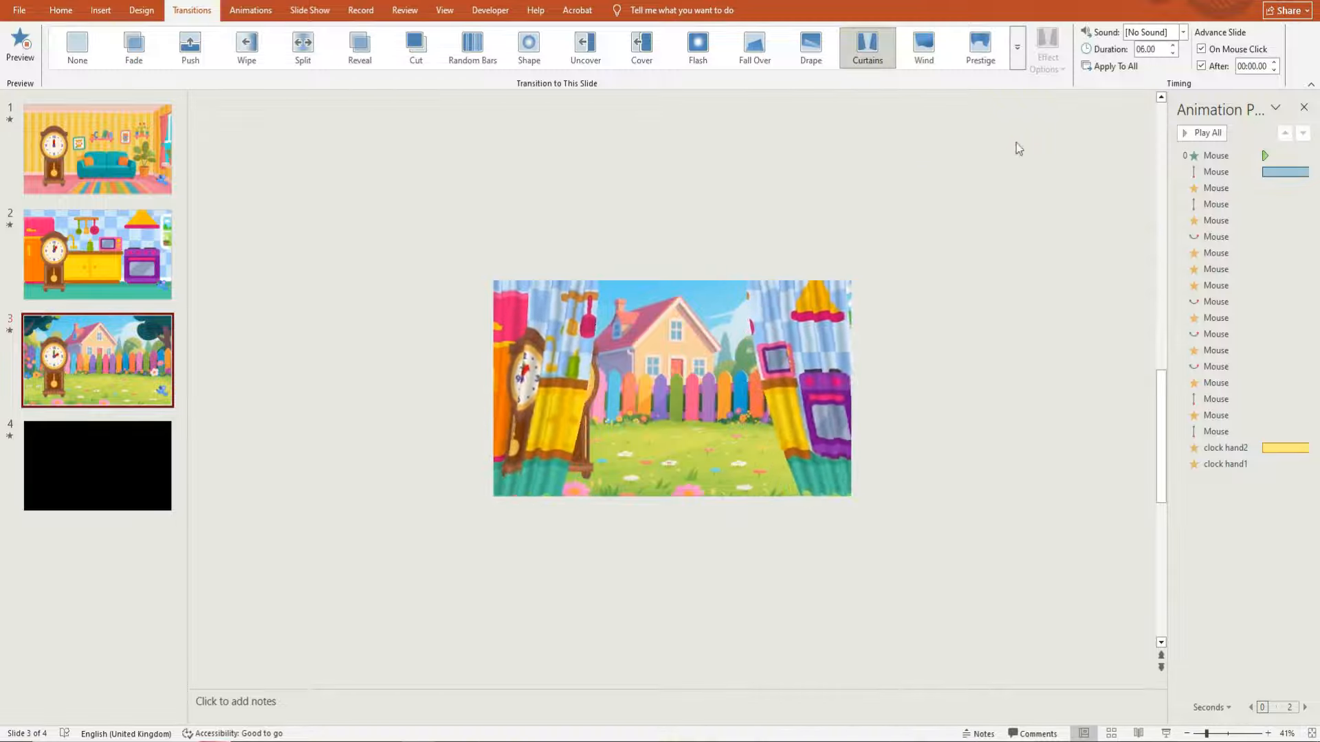
left_click(1173, 54)
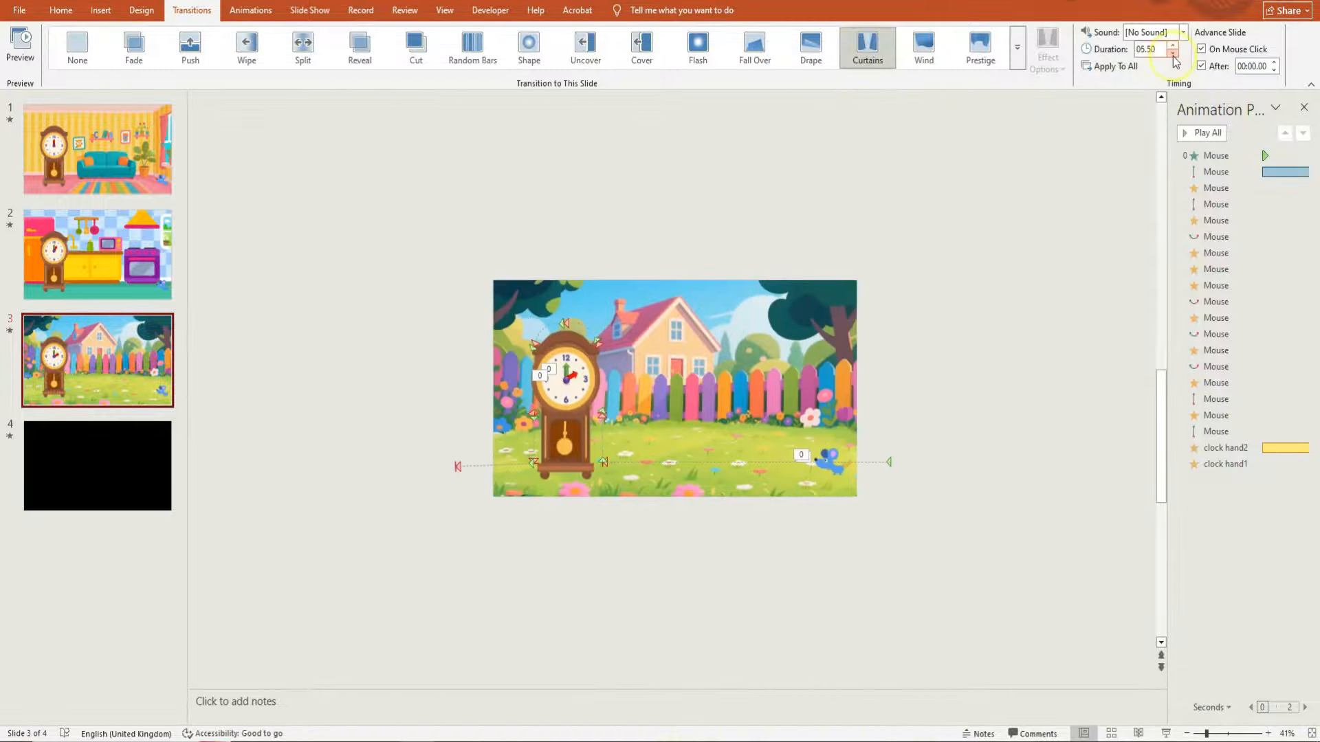
left_click(844, 535)
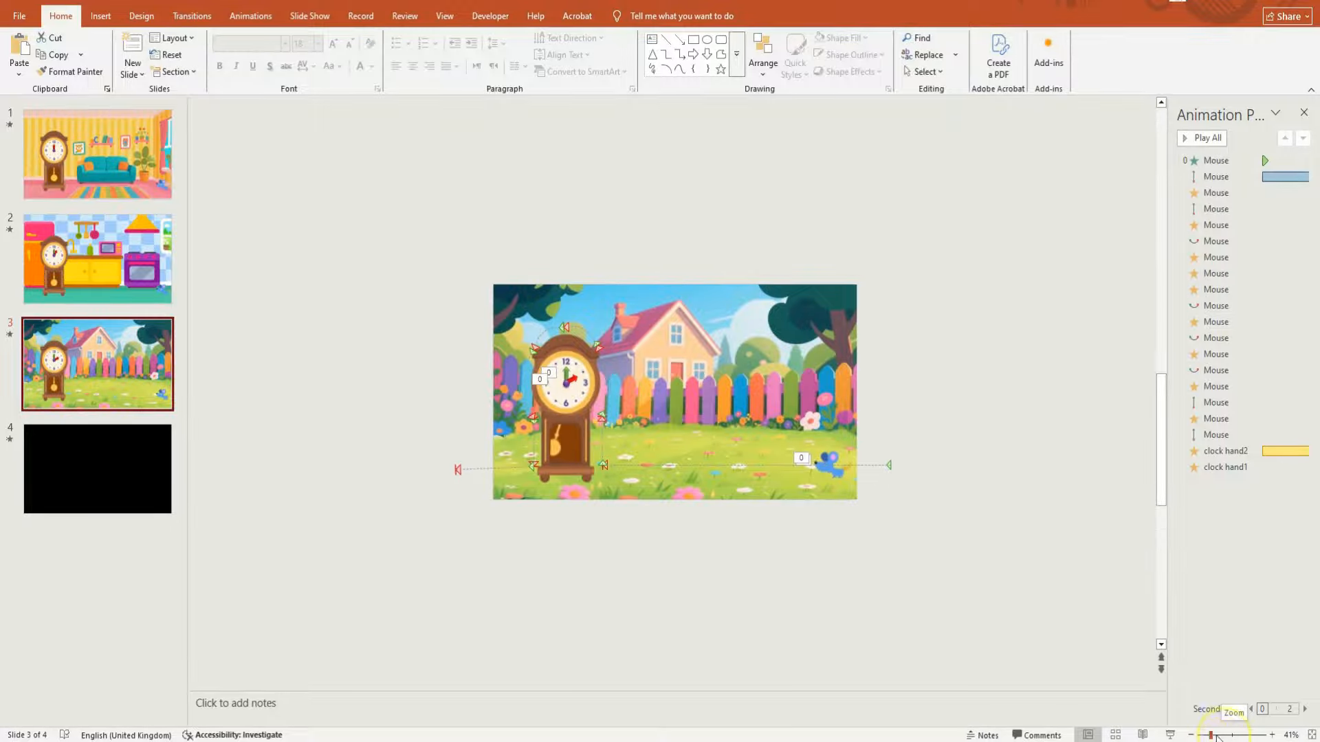
Step: Insert the audio file "New 1,2,3 Hickory Dickory Dock- English Nursery Rhyme- Song and Lyrics" from the computer on slide 1
left_click_drag(1215, 736, 1223, 736)
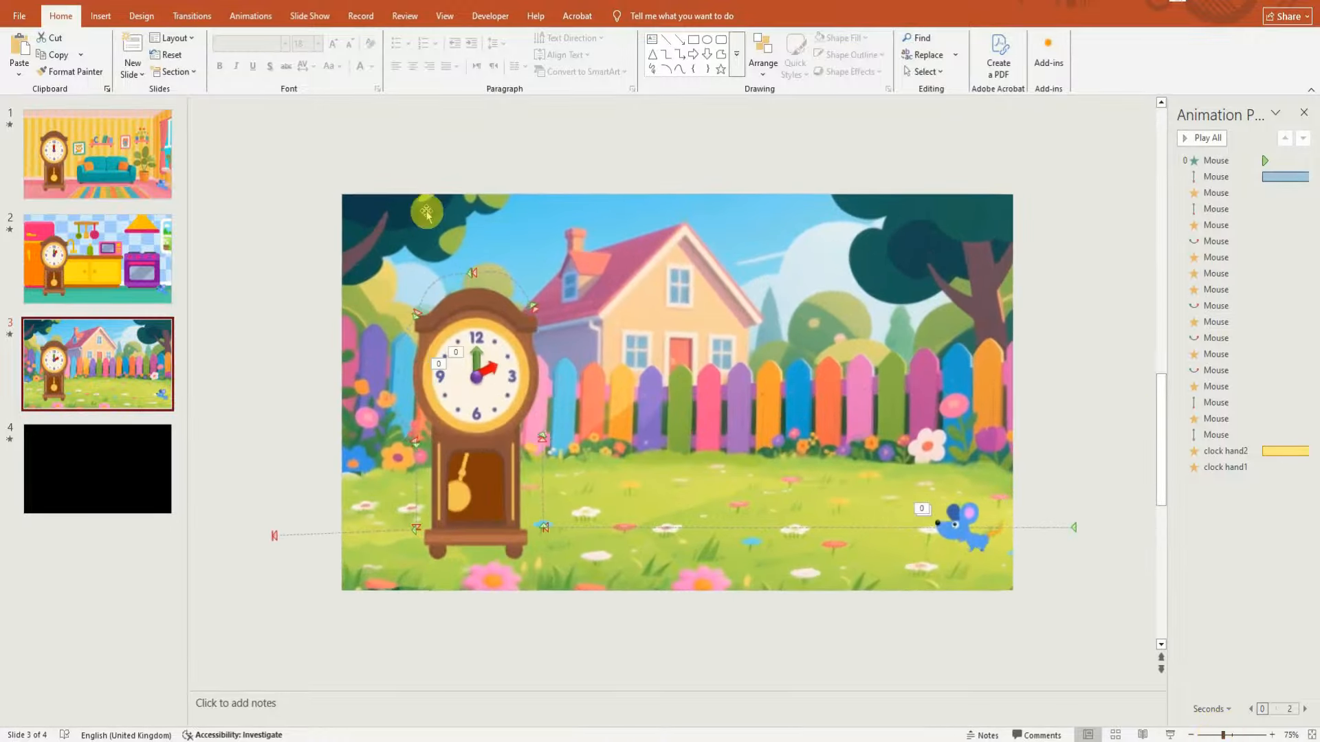
left_click(96, 154)
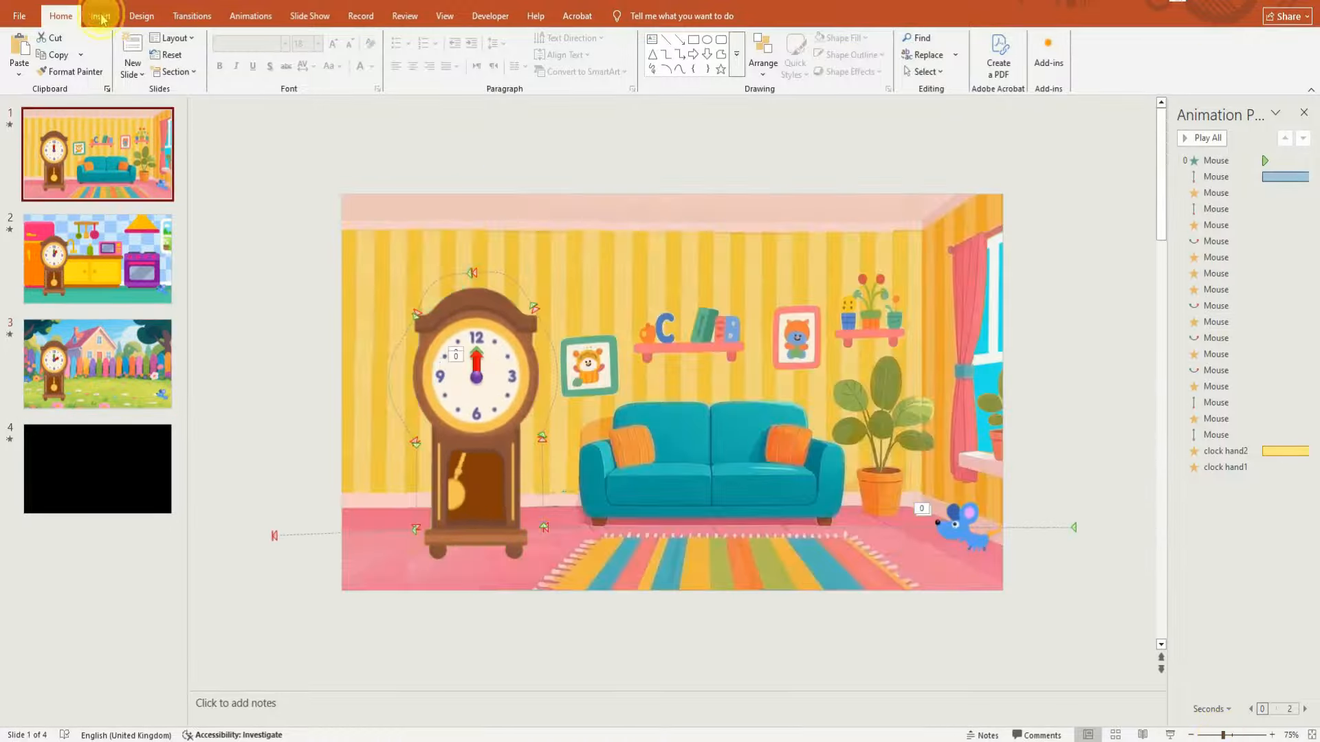
left_click(101, 18)
left_click(754, 62)
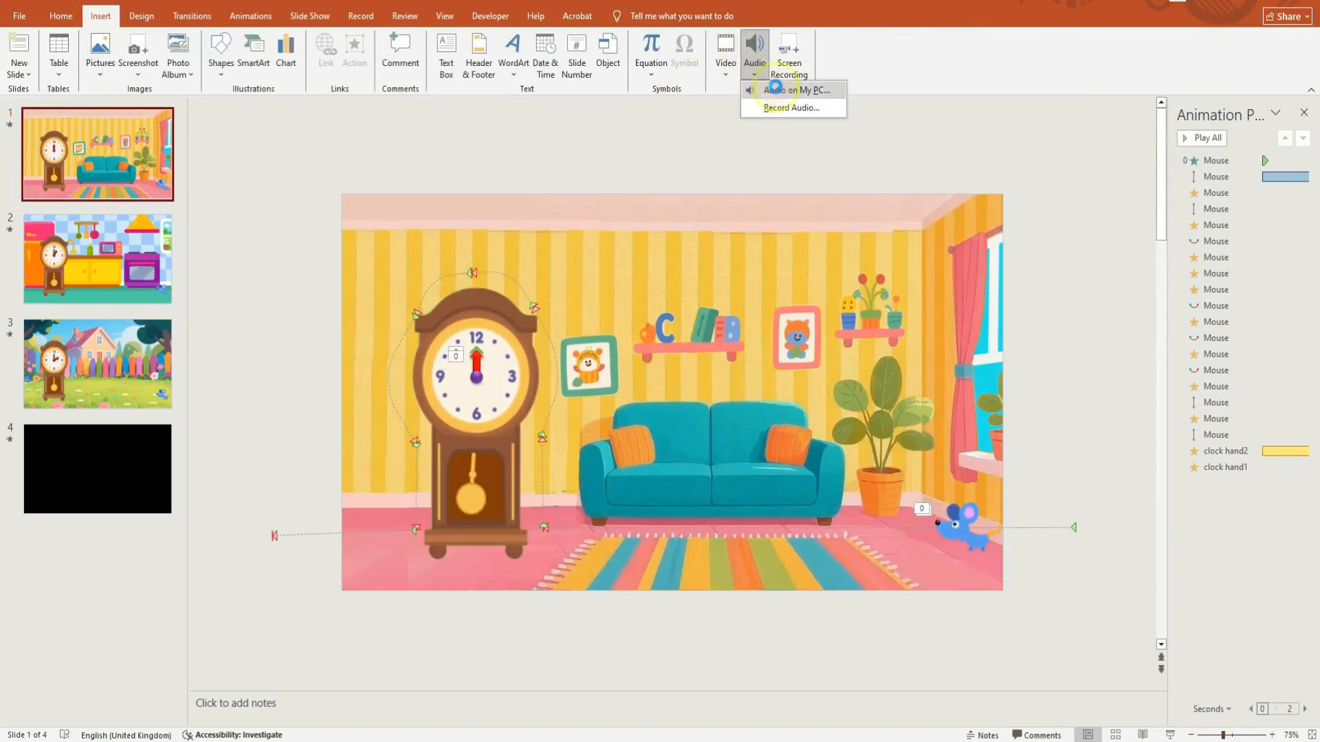
left_click(775, 89)
left_click(282, 255)
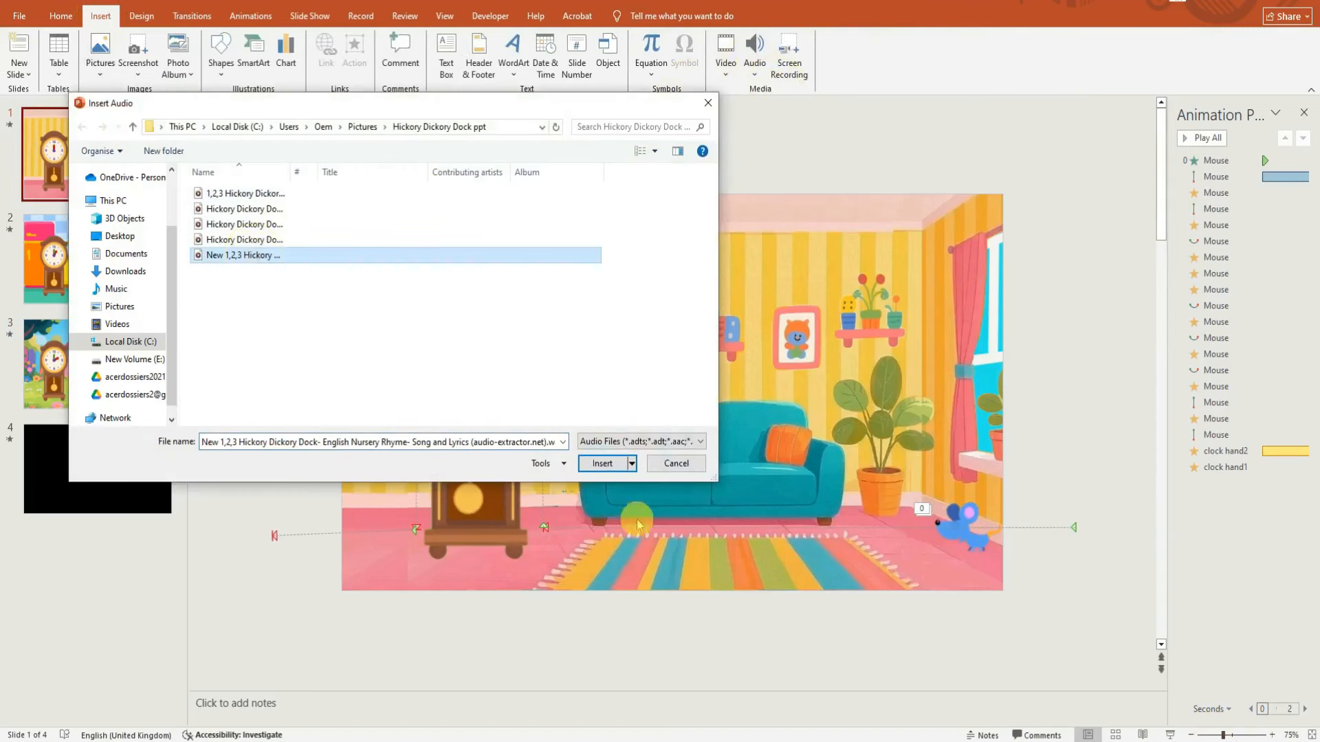
left_click(602, 464)
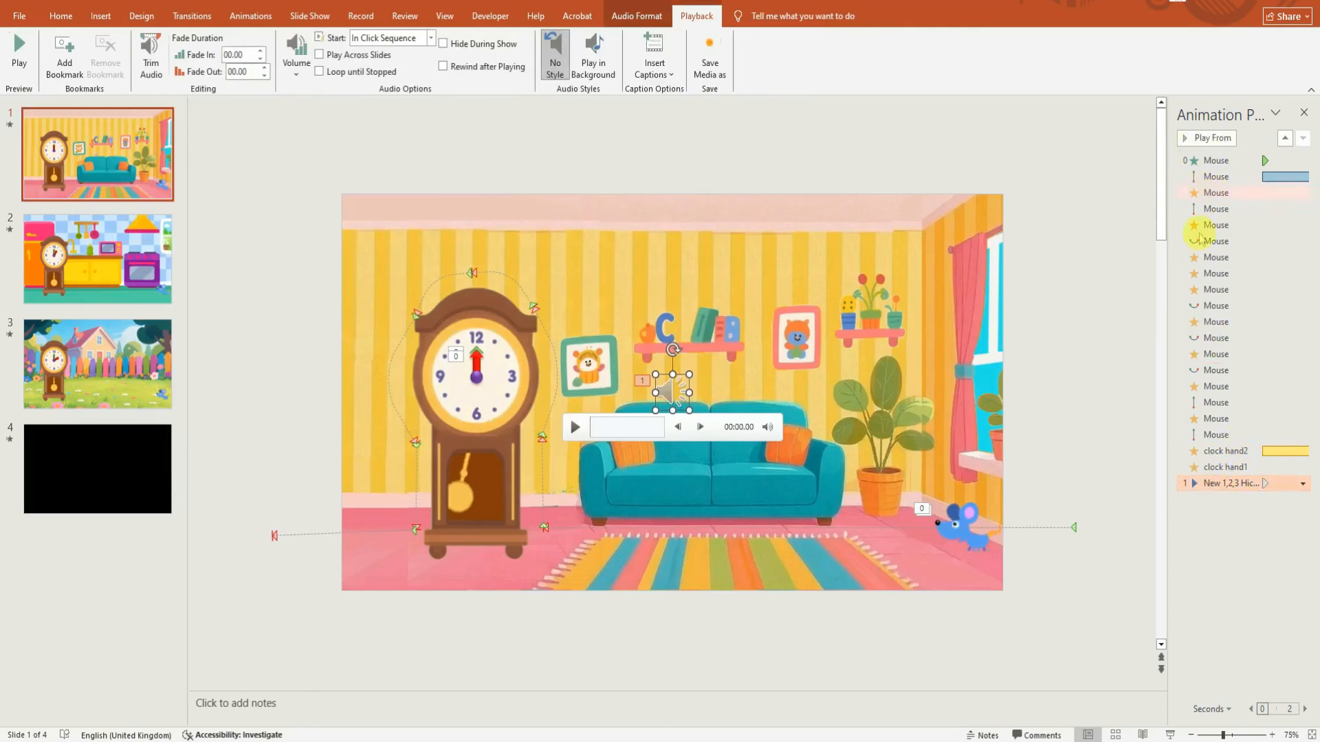
Step: Place the song first in slide 1's animation order, starting With Previous, and set it to play across slides and hide during the show
left_click_drag(1225, 149, 1220, 160)
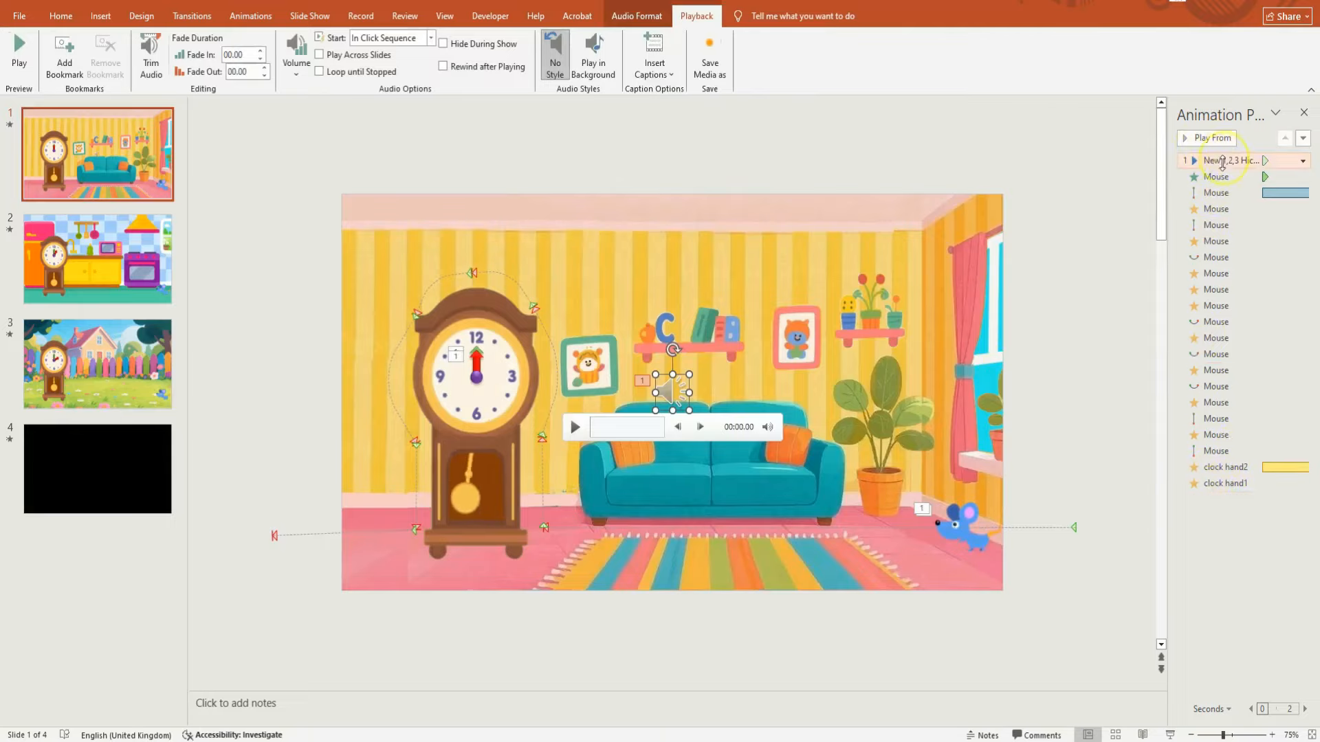
left_click(250, 15)
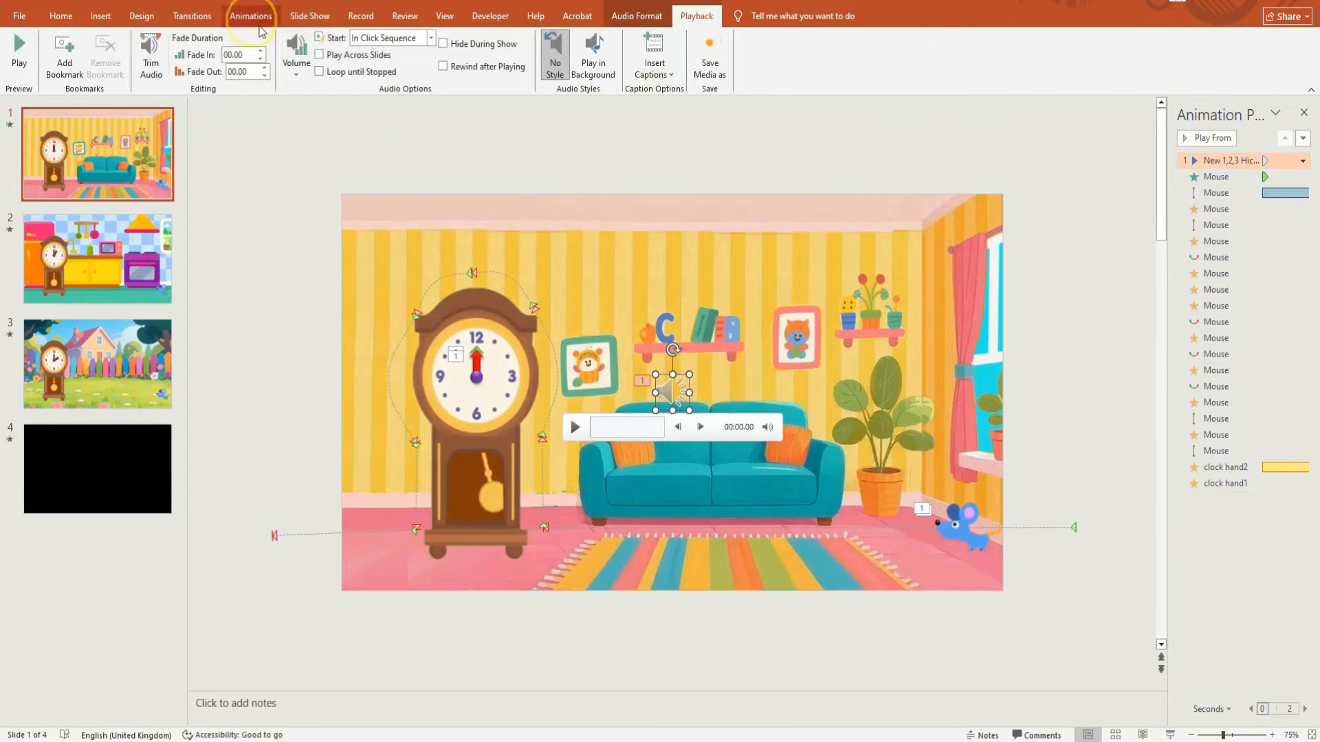
left_click(1211, 44)
left_click(1177, 66)
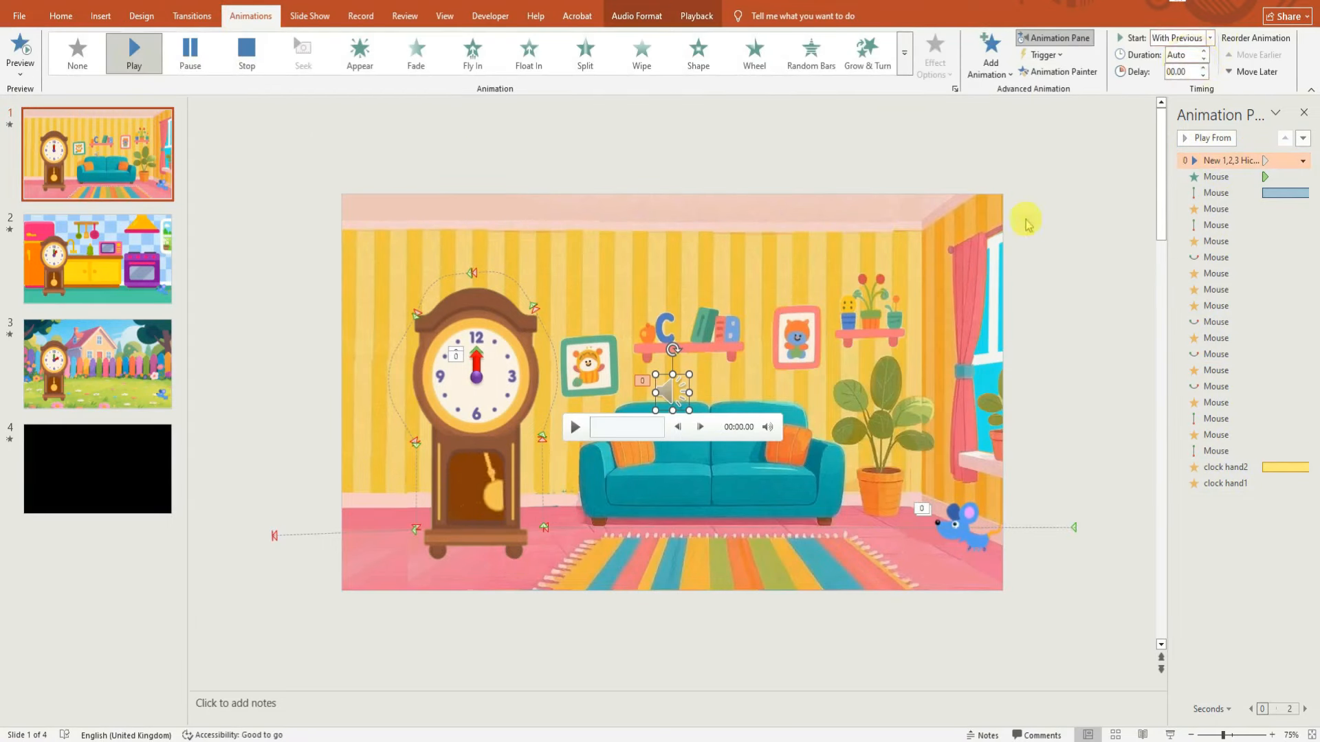
left_click(697, 15)
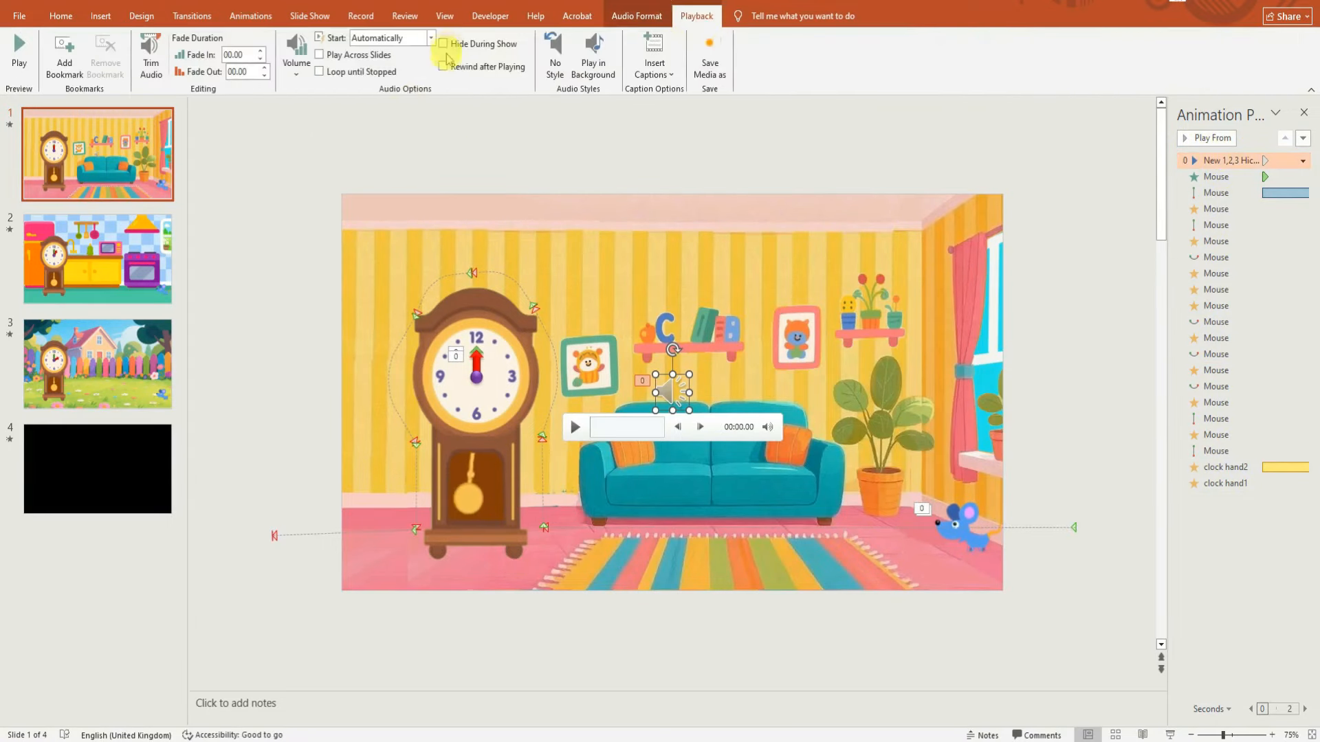
left_click(319, 54)
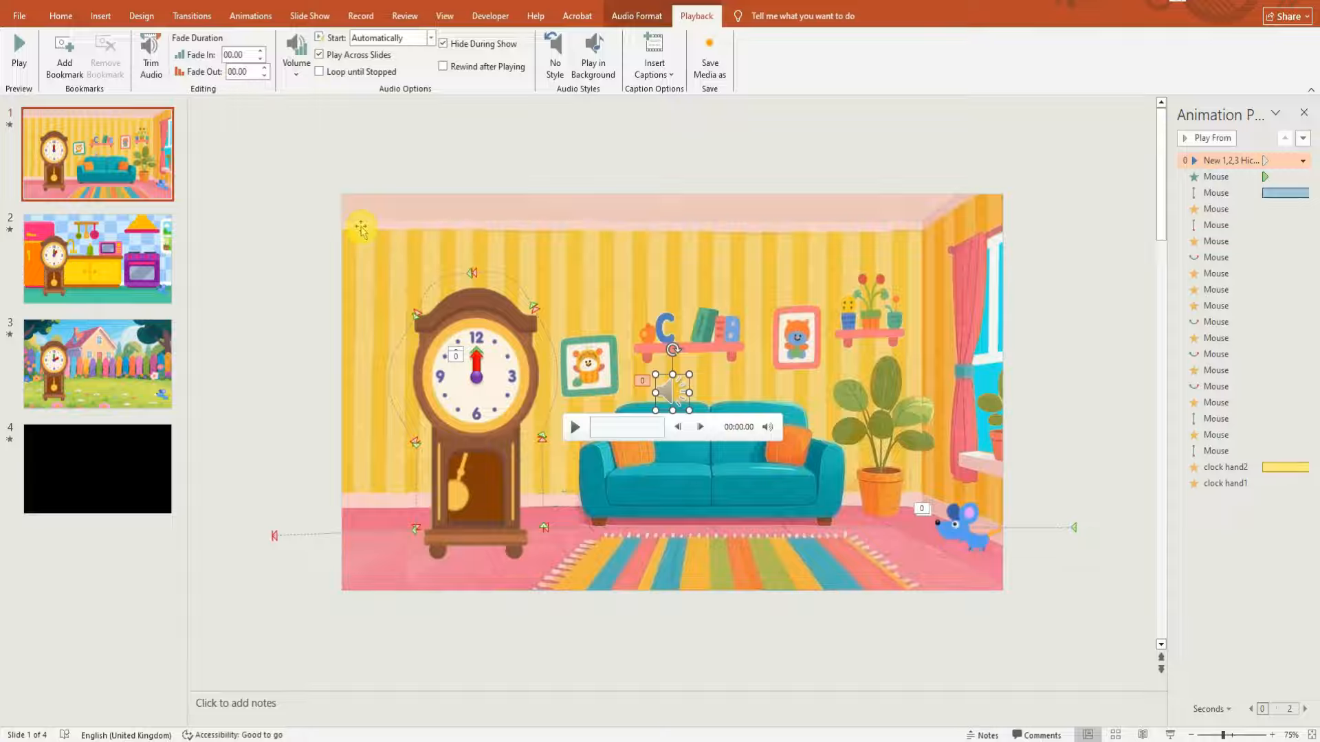
Step: Export the presentation as a Full HD (1080p) MPEG-4 video named PPT tutorial.Hickory.mp4 in the Videos folder, using recorded timings and narrations
left_click(23, 19)
left_click(51, 437)
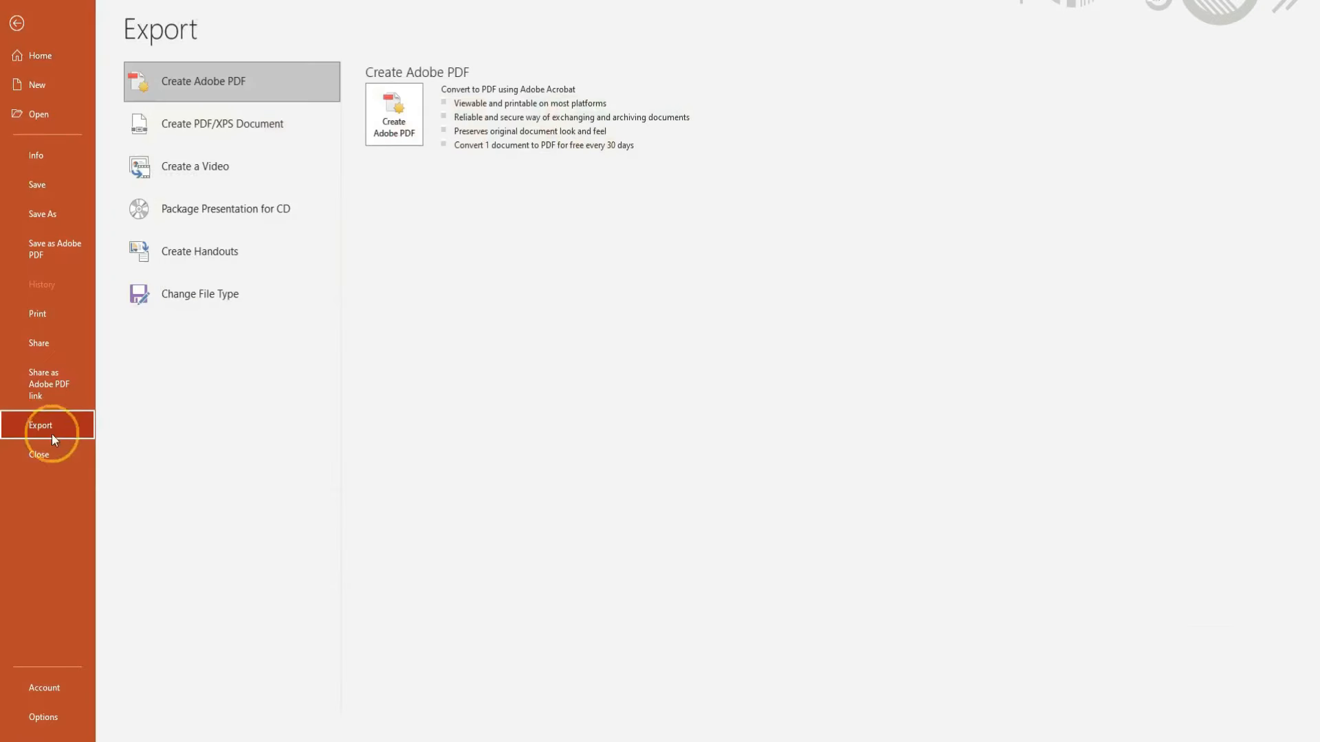
left_click(249, 169)
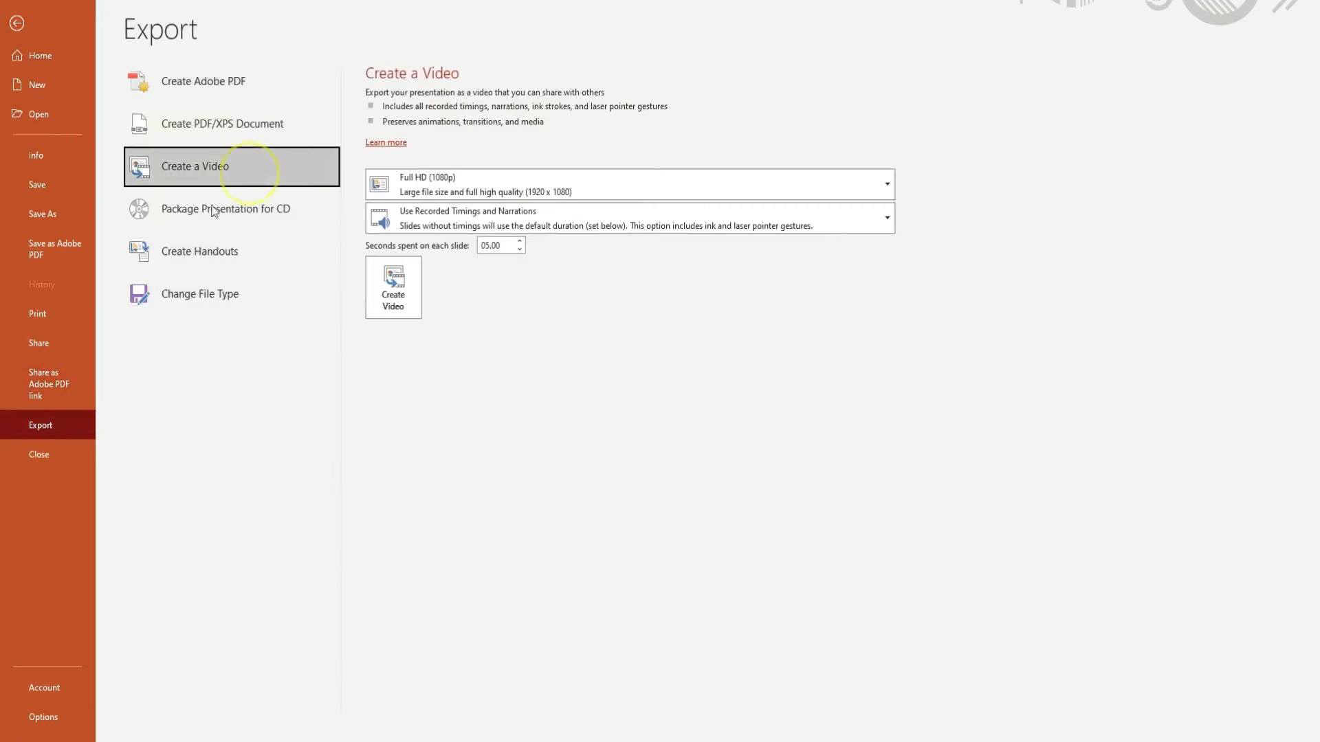
left_click(393, 288)
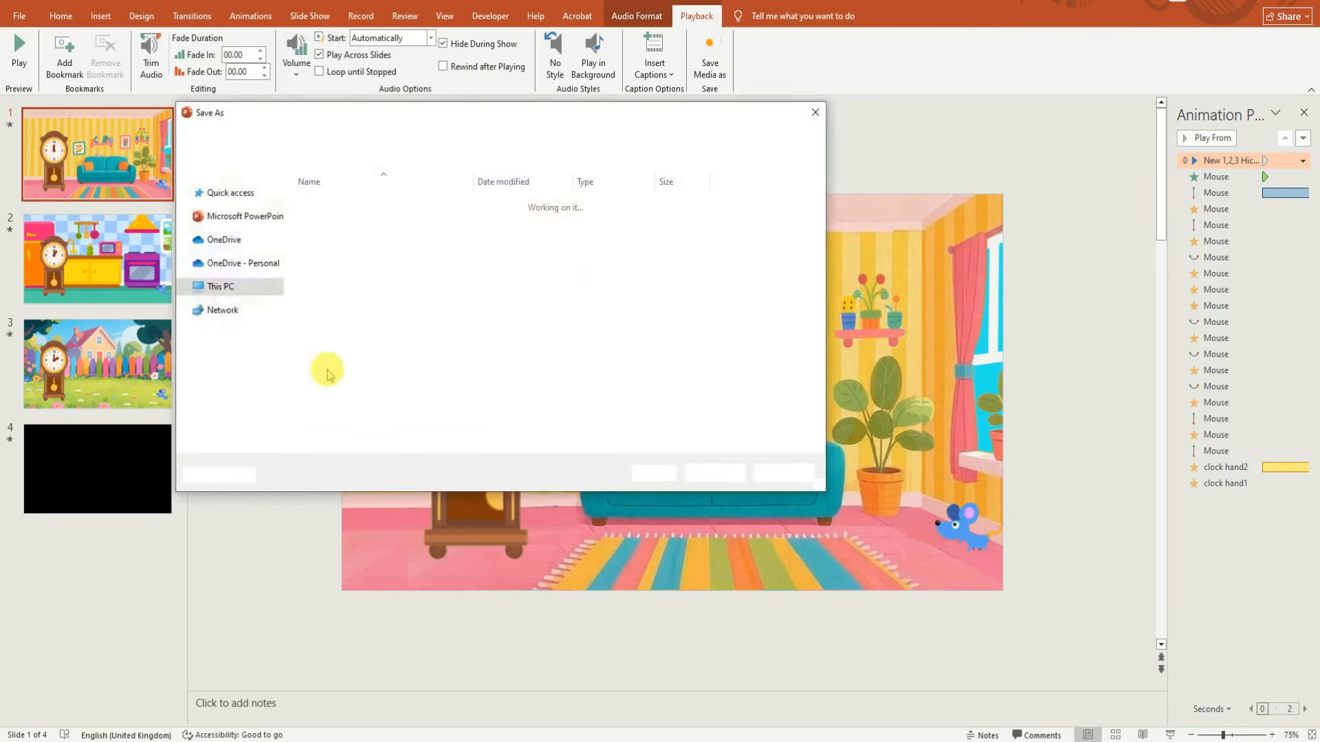
left_click(221, 310)
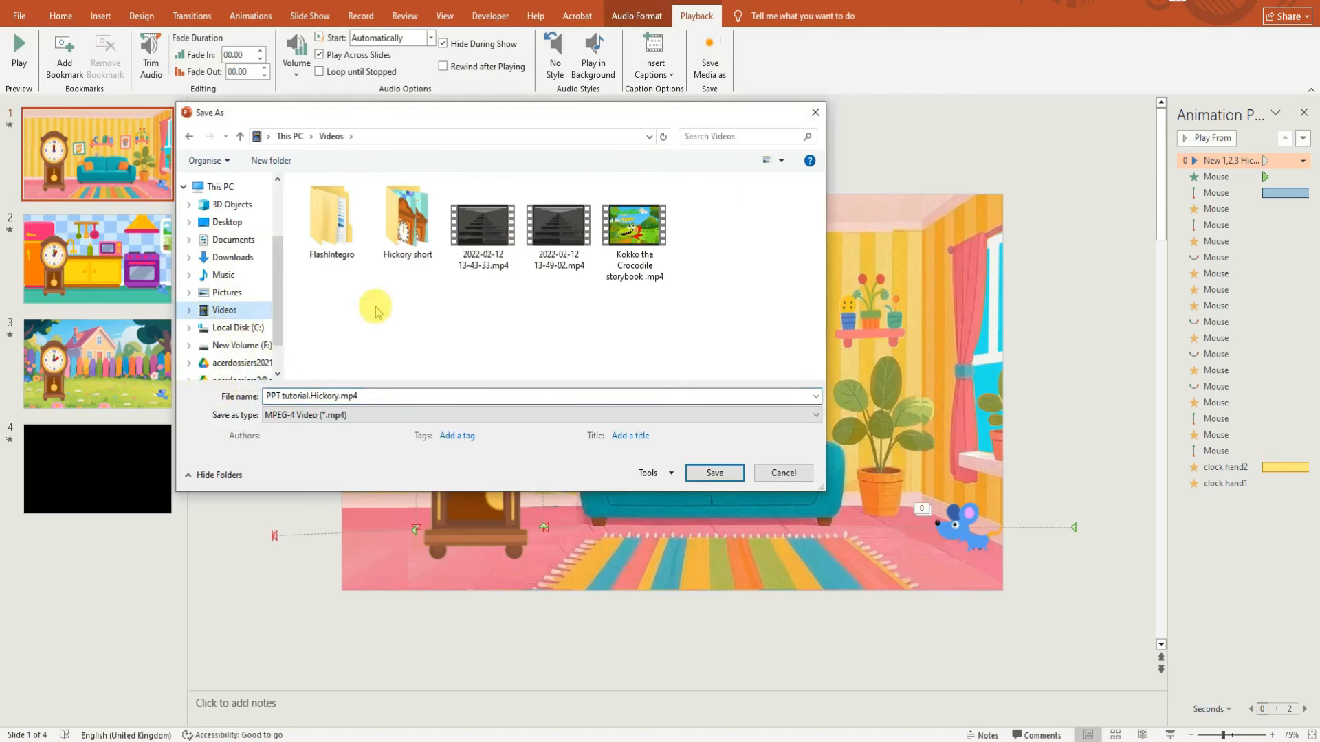
left_click(704, 477)
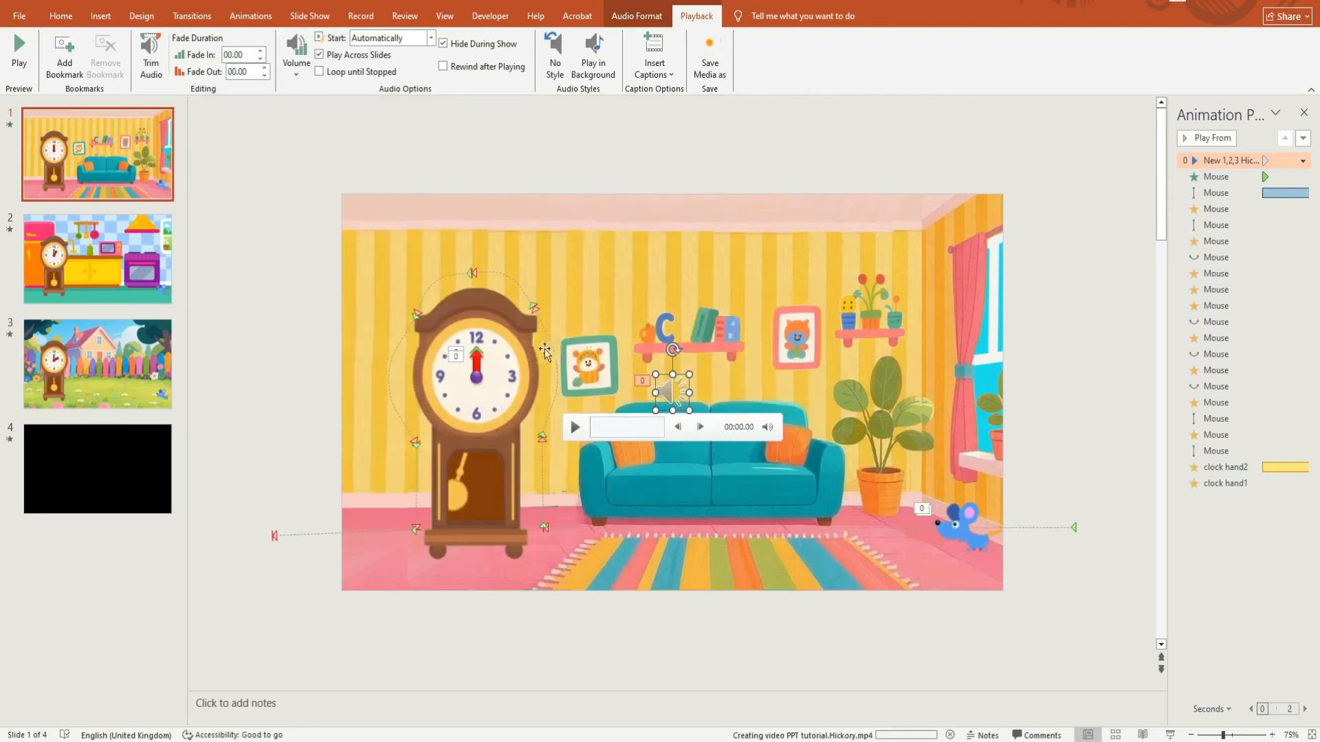